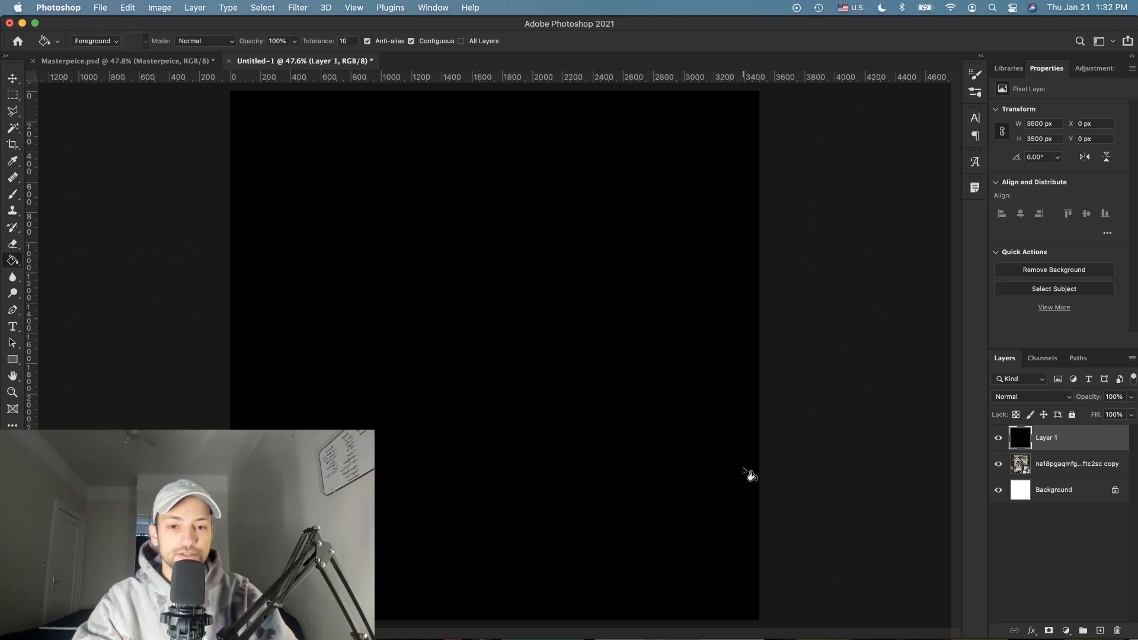
# Step: Scroll the view over the black-filled canvas that has the new empty layer above it
pyautogui.scroll(-2, 744, 471)
pyautogui.scroll(1, 744, 471)
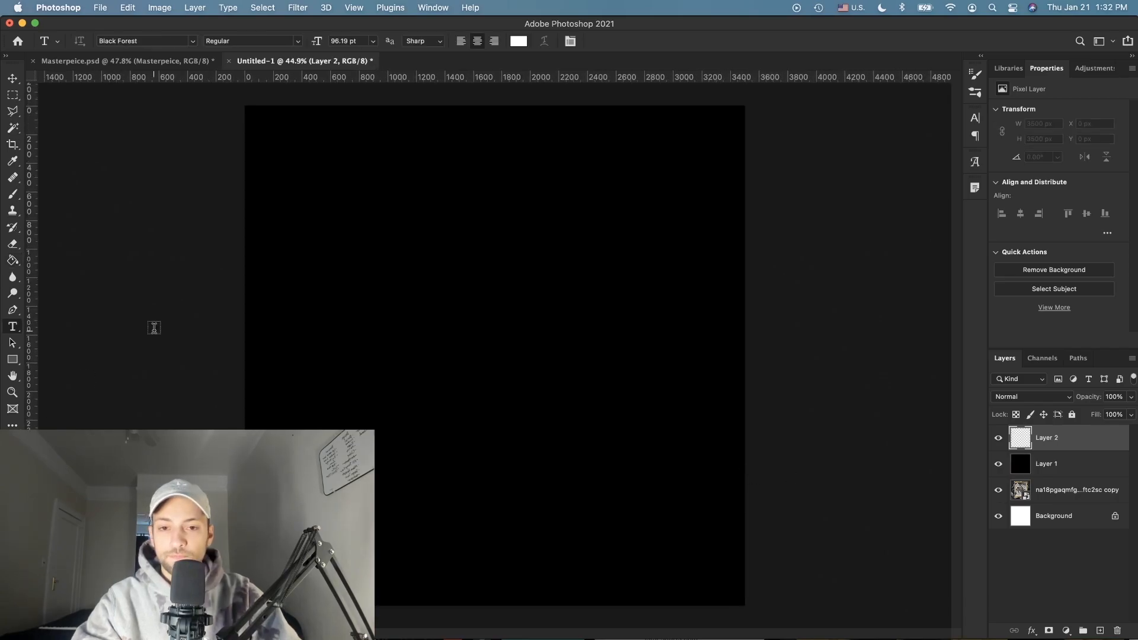
# Step: Type MASTERPIECE in white Black Forest blackletter on the canvas and commit it
pyautogui.click(419, 233)
pyautogui.scroll(2, 498, 264)
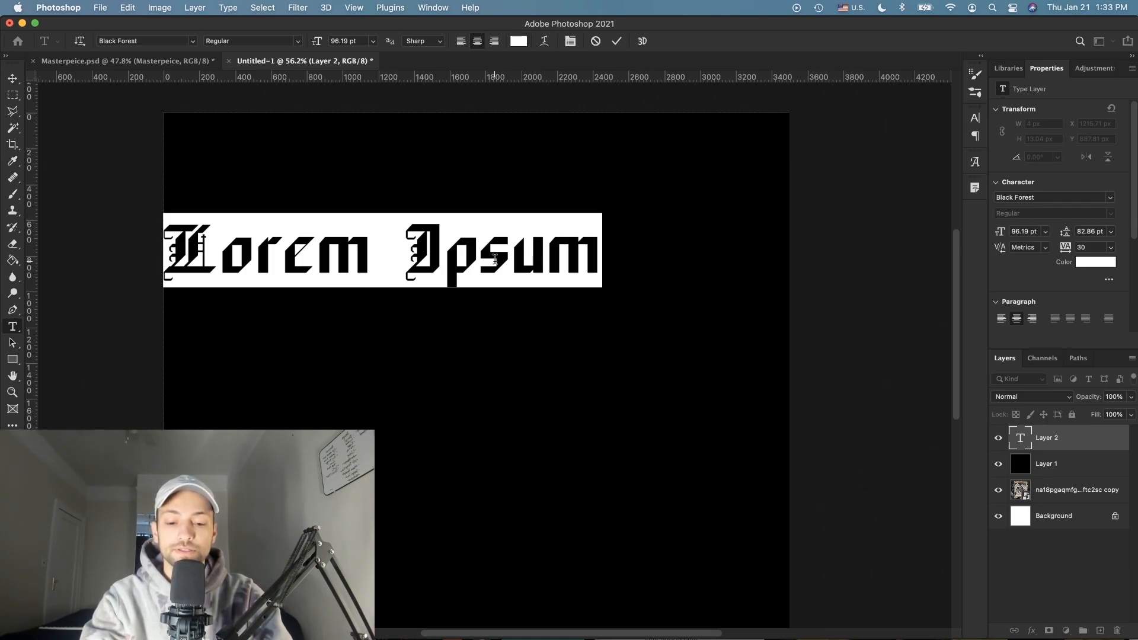
pyautogui.write('MASTERPIECE')
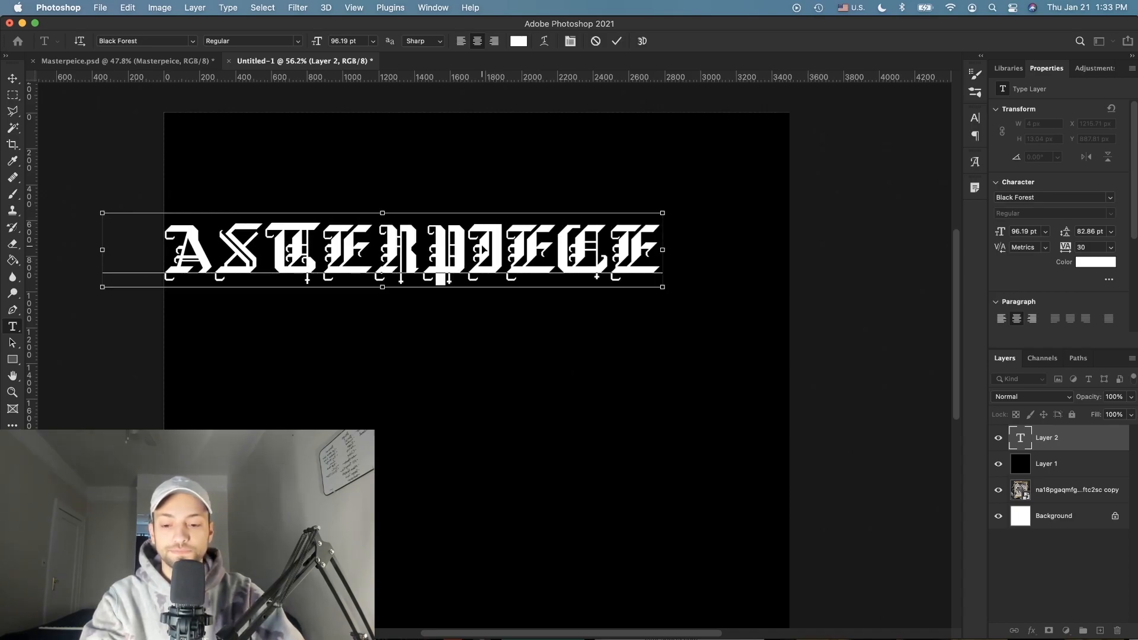
pyautogui.press('super+a')
pyautogui.click(12, 78)
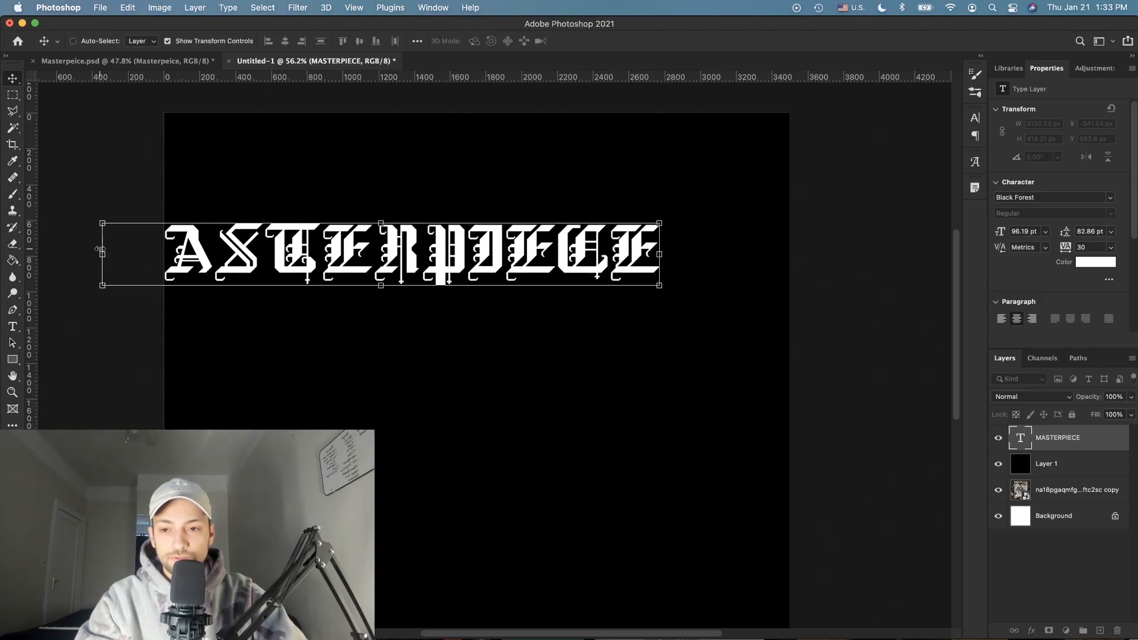
# Step: Scale the title to about 74% and centre it horizontally with the background
pyautogui.moveTo(103, 254); pyautogui.dragTo(247, 255)
pyautogui.press('Return')
pyautogui.moveTo(413, 273); pyautogui.dragTo(442, 269)
pyautogui.keyDown('super'); pyautogui.click(1053, 517); pyautogui.keyUp('super')
pyautogui.click(288, 44)
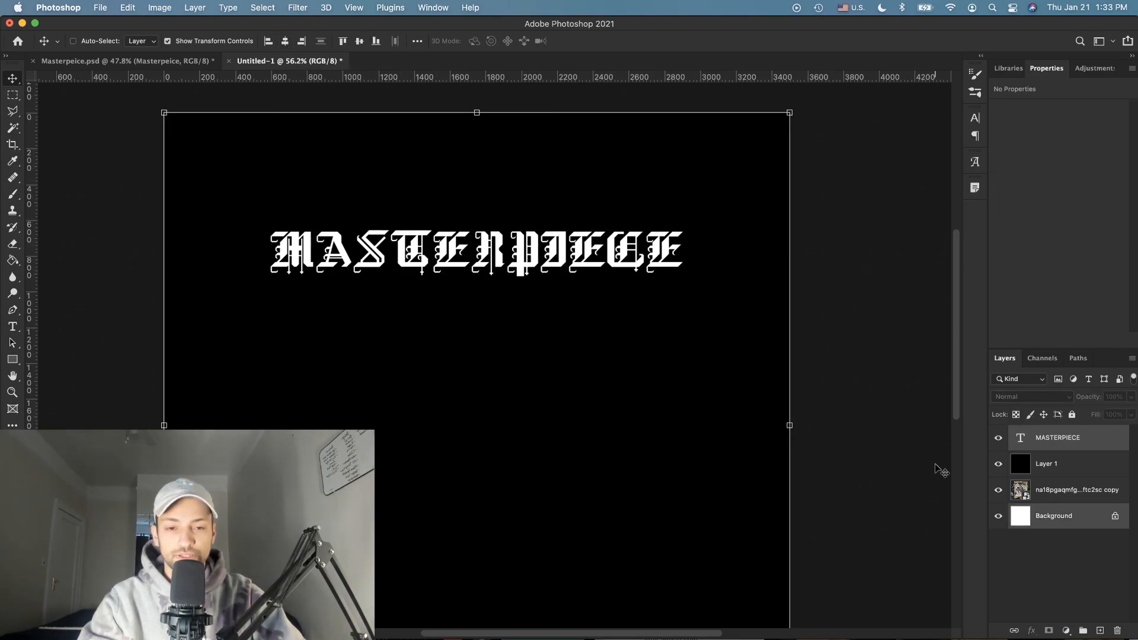
# Step: Fit the canvas on screen and start editing the MASTERPIECE text with Character settings shown
pyautogui.click(1039, 568)
pyautogui.press('super+0')
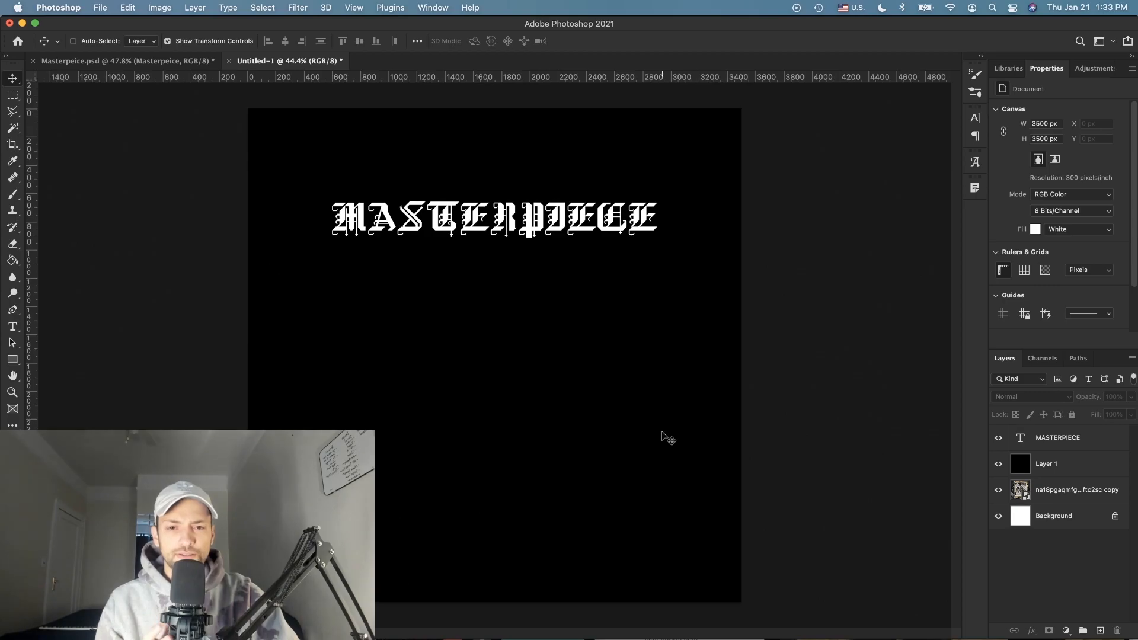
pyautogui.scroll(5, 625, 321)
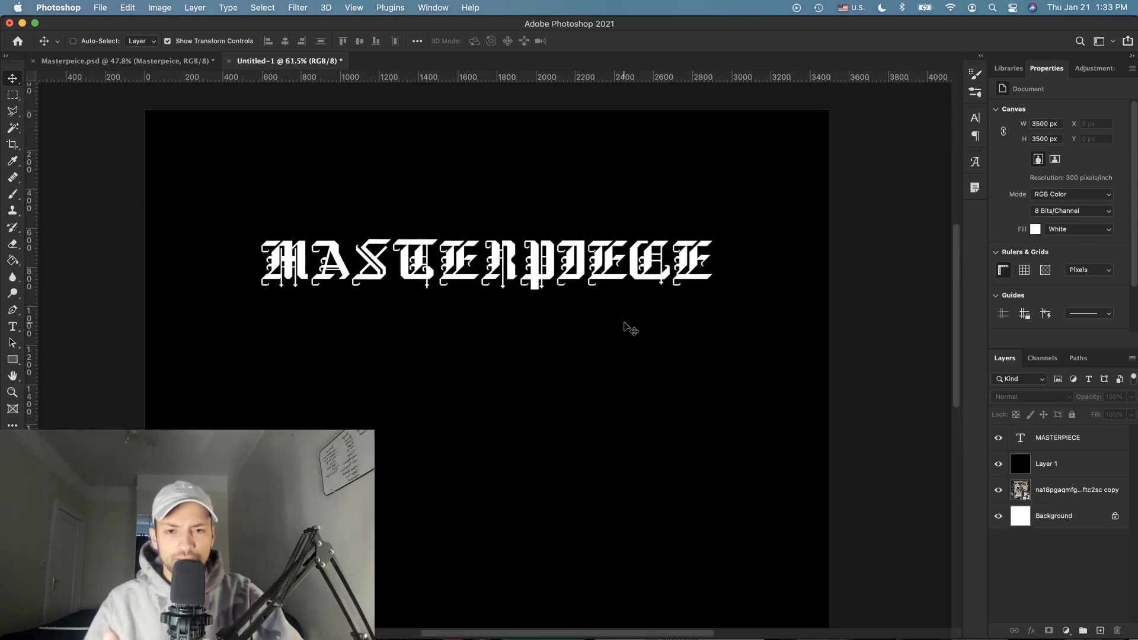
pyautogui.scroll(4, 623, 312)
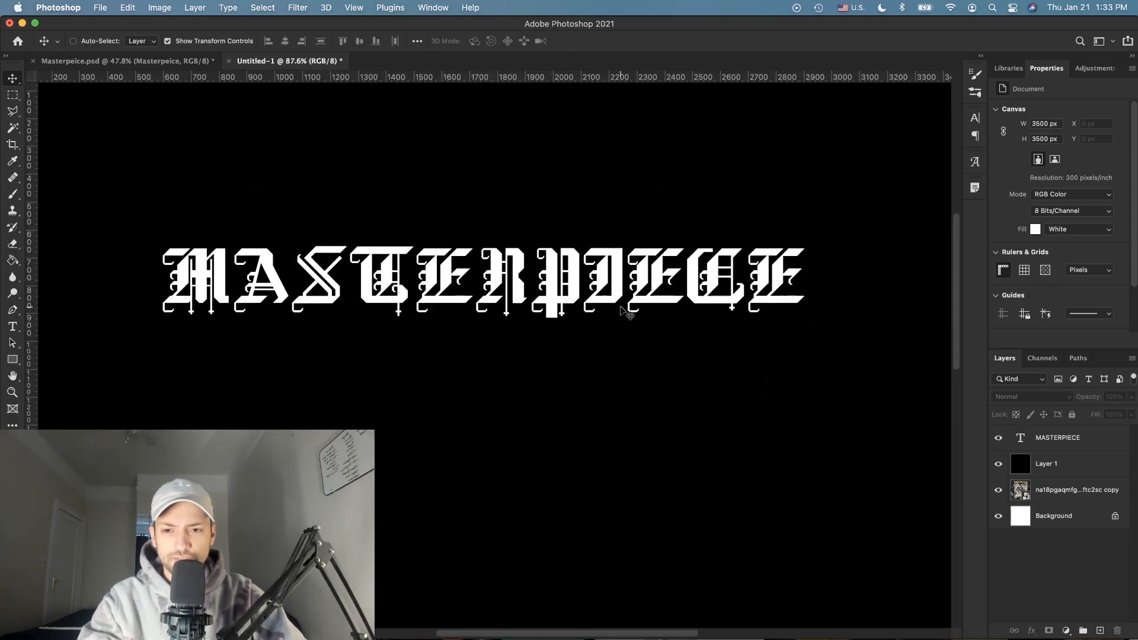
pyautogui.click(12, 325)
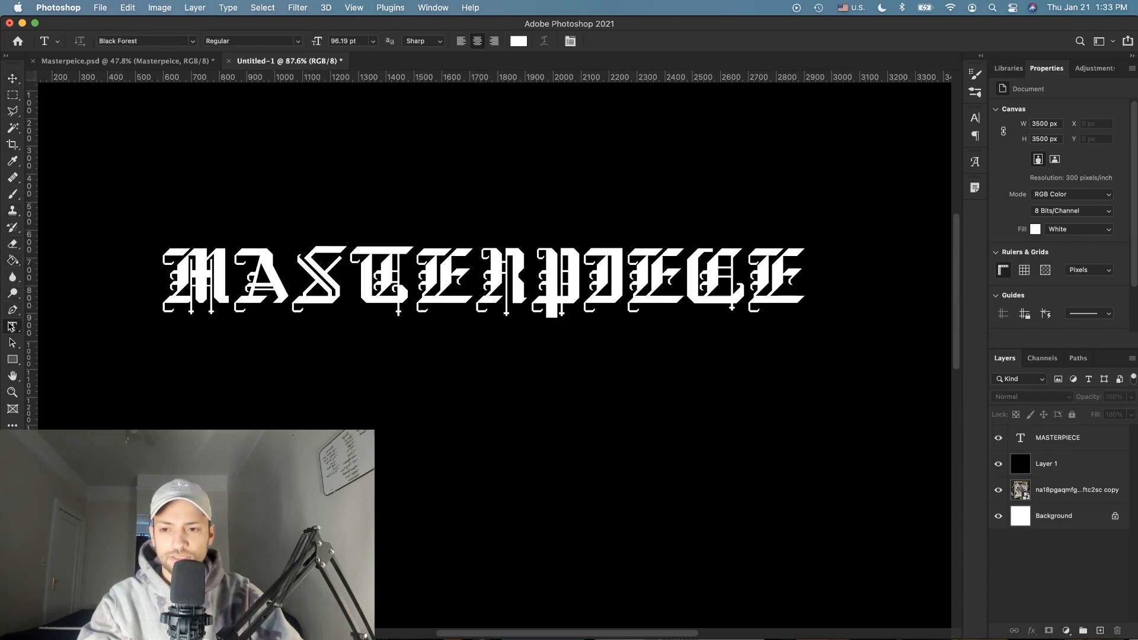
pyautogui.scroll(4, 230, 223)
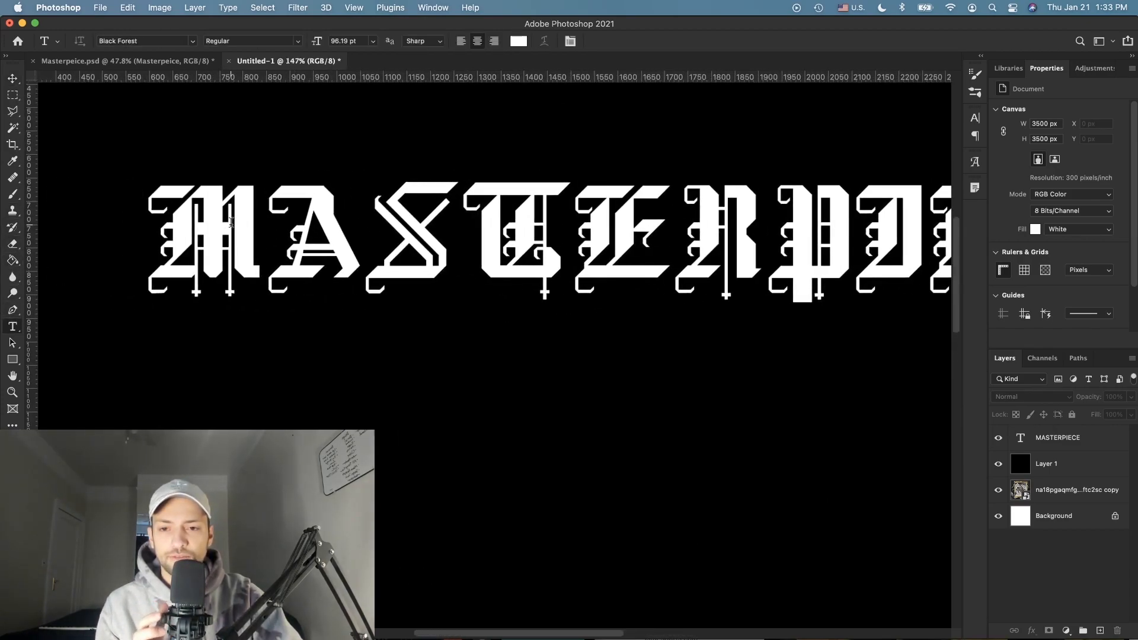
pyautogui.scroll(2, 231, 223)
pyautogui.hscroll(-3, 231, 223)
pyautogui.click(232, 223)
pyautogui.press('super+t')
# Step: Widen the kerning between P–I, I–E and E–C in MASTERPIECE
pyautogui.click(827, 169)
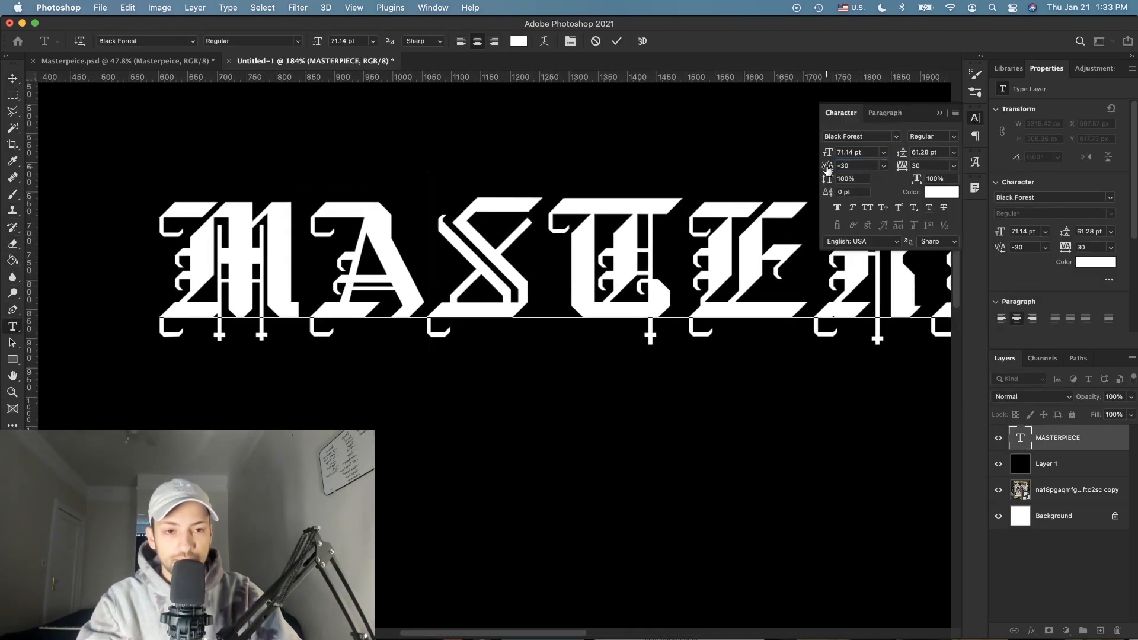
pyautogui.hscroll(15, 647, 267)
pyautogui.hscroll(2, 646, 267)
pyautogui.click(538, 267)
pyautogui.moveTo(828, 167); pyautogui.dragTo(833, 171)
pyautogui.hscroll(4, 616, 267)
pyautogui.click(524, 267)
pyautogui.hscroll(2, 683, 255)
pyautogui.click(584, 261)
pyautogui.hscroll(4, 688, 261)
pyautogui.click(592, 264)
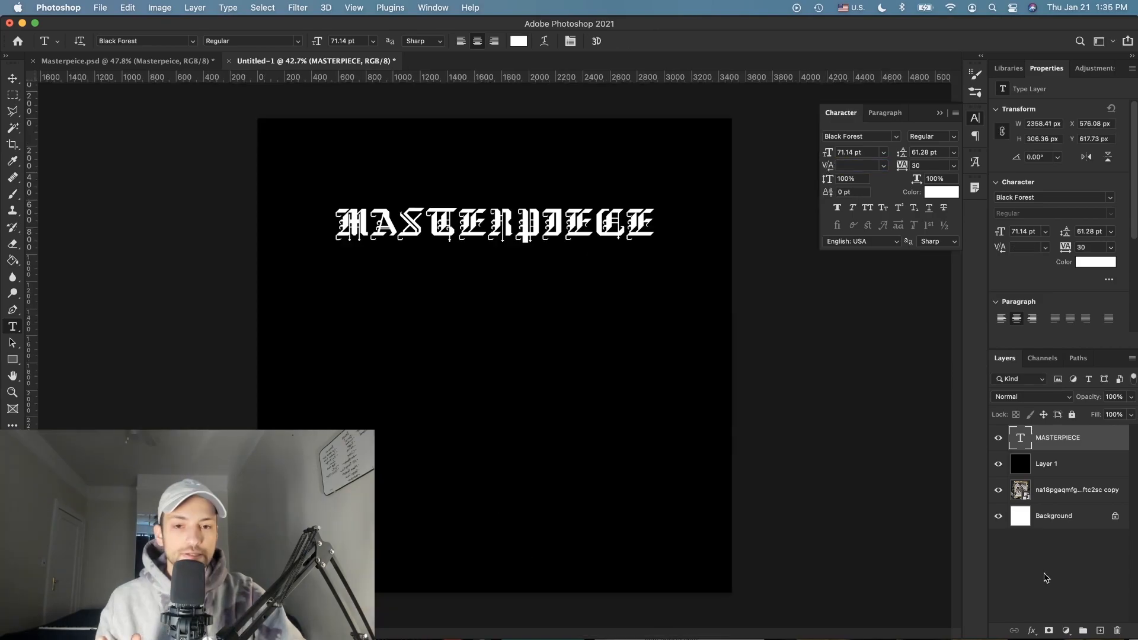
# Step: Commit the text edit, collapse the Character panel and open the title's Layer Style dialog
pyautogui.click(1046, 577)
pyautogui.scroll(5, 674, 484)
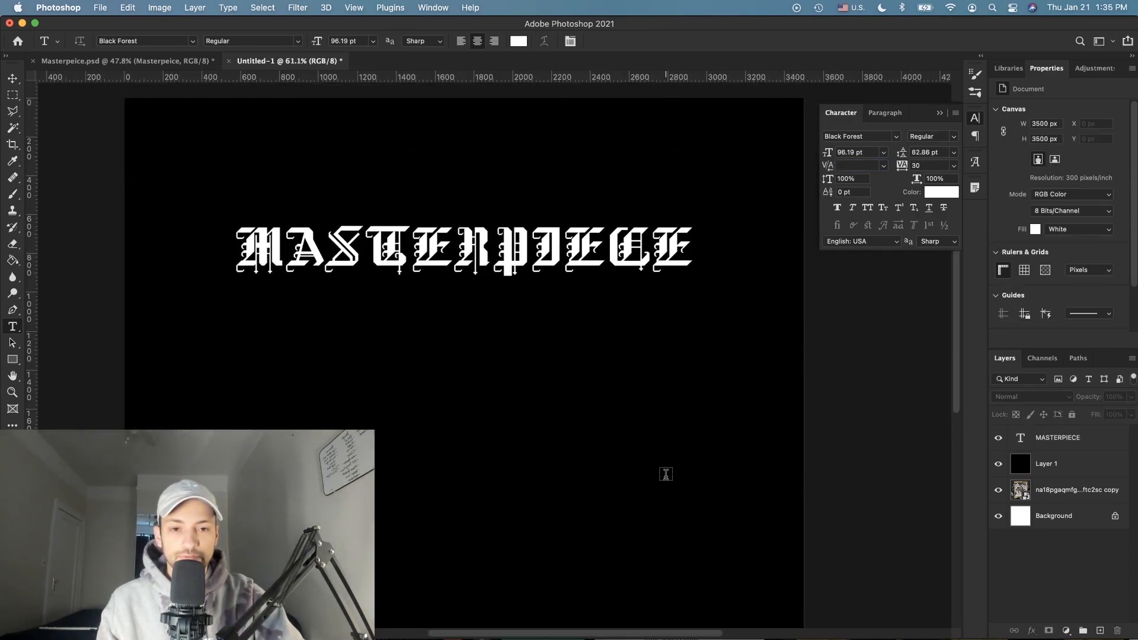
pyautogui.scroll(4, 666, 475)
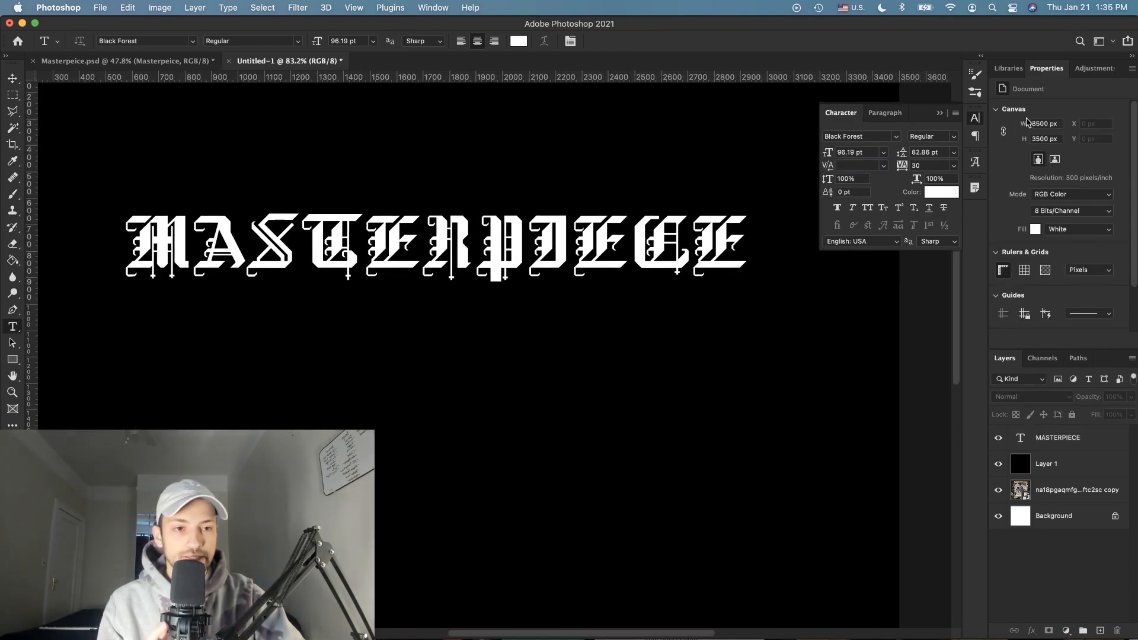
pyautogui.click(976, 122)
pyautogui.hscroll(-1, 712, 235)
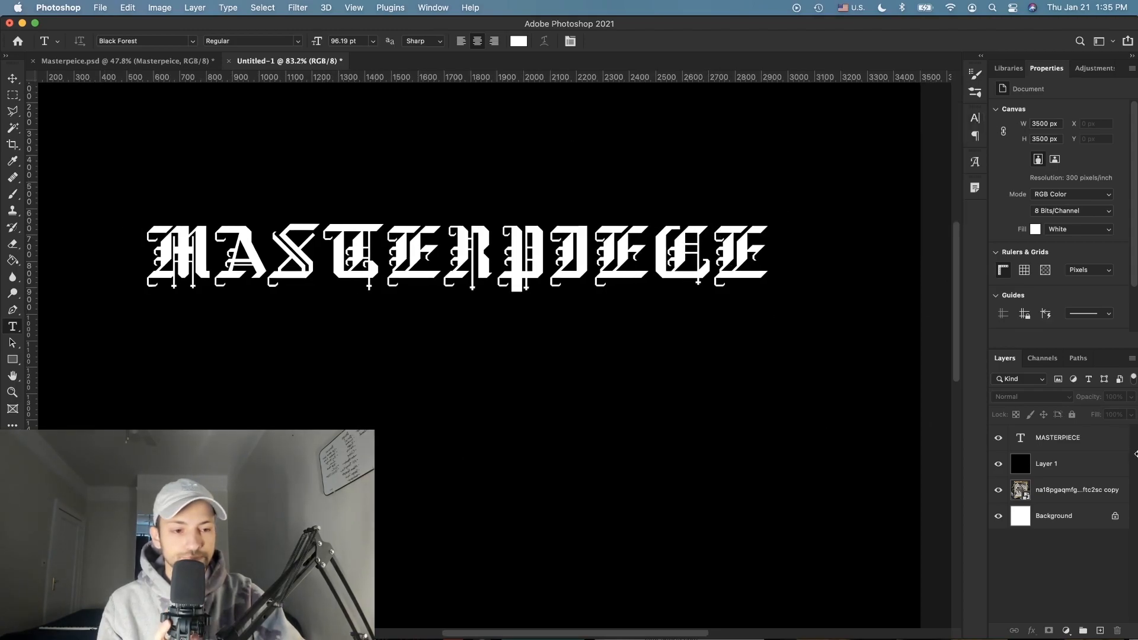
pyautogui.doubleClick(1115, 451)
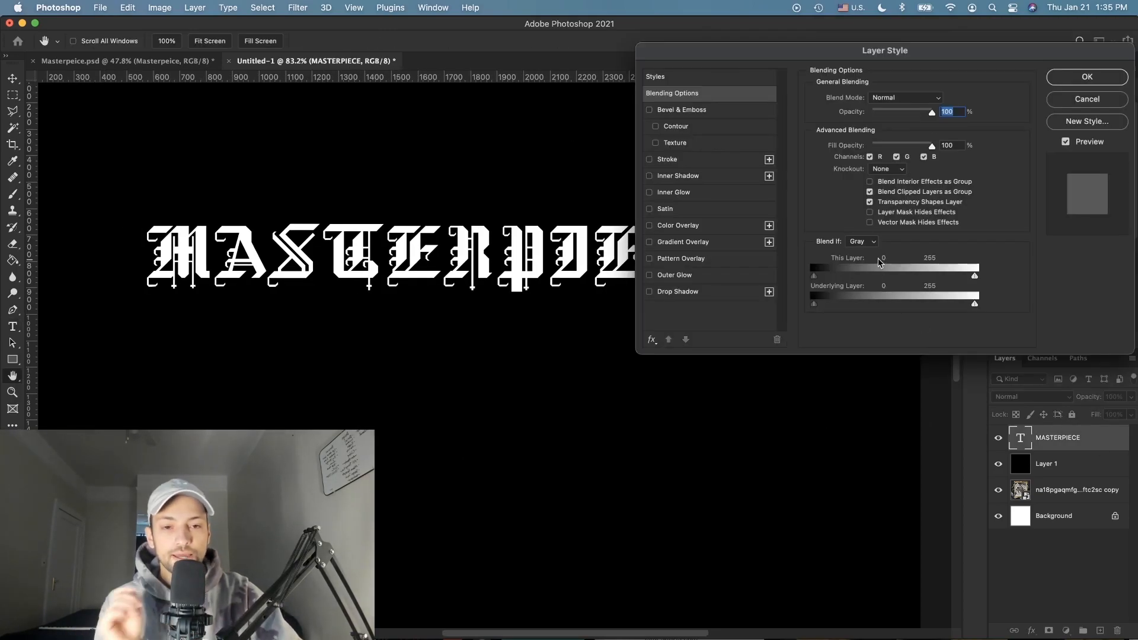
# Step: Apply the second red preset style with bevel, satin and colour overlay to the title
pyautogui.click(676, 78)
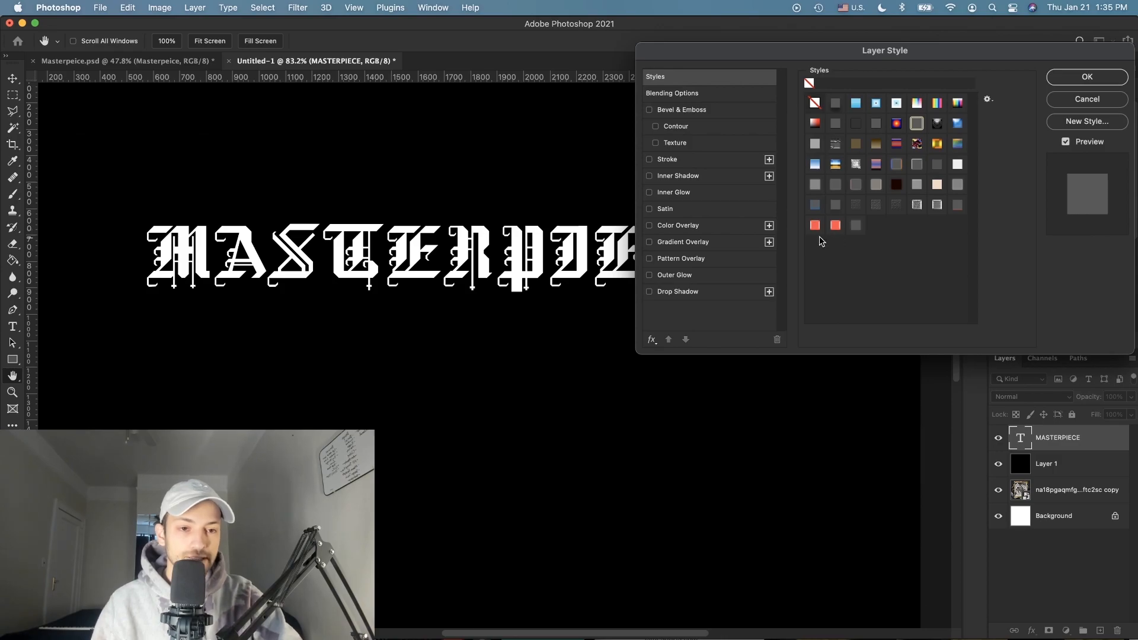
pyautogui.moveTo(811, 54); pyautogui.dragTo(780, 337)
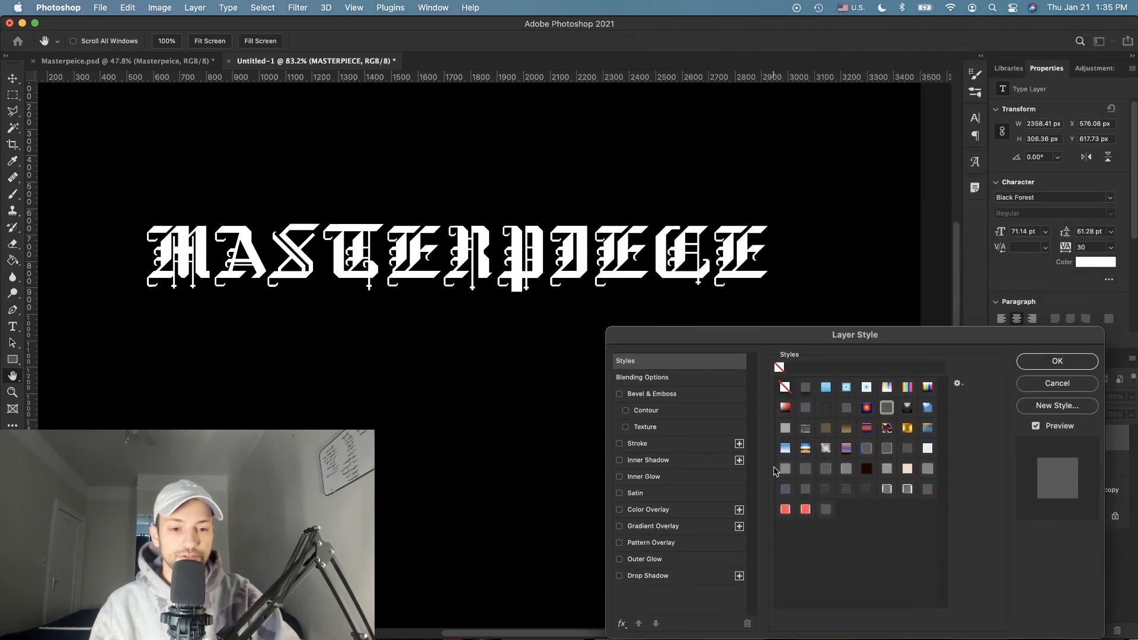
pyautogui.click(785, 510)
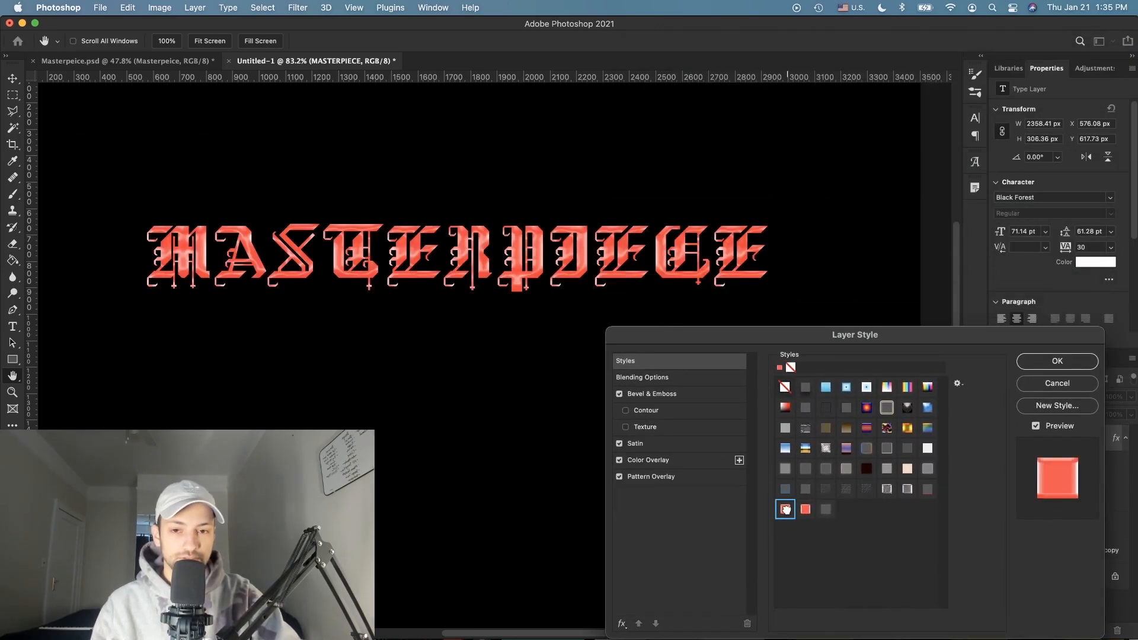
pyautogui.click(800, 511)
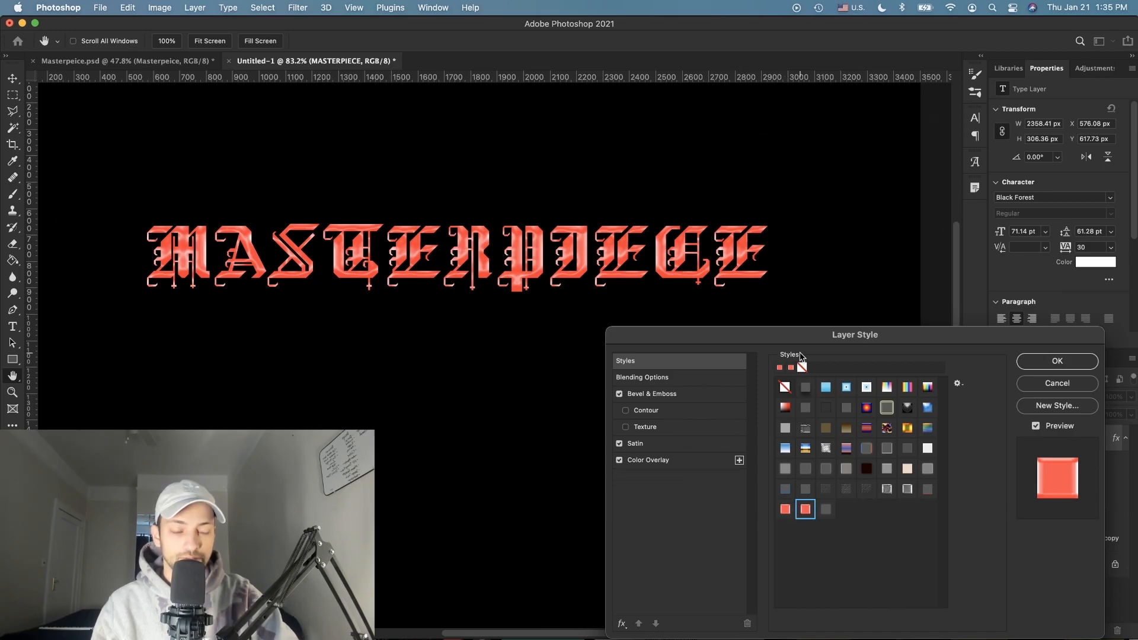
# Step: Close Layer Style to view the coral-styled title, then reopen it on Blending Options
pyautogui.click(1058, 361)
pyautogui.scroll(8, 622, 256)
pyautogui.scroll(3, 623, 255)
pyautogui.doubleClick(1094, 438)
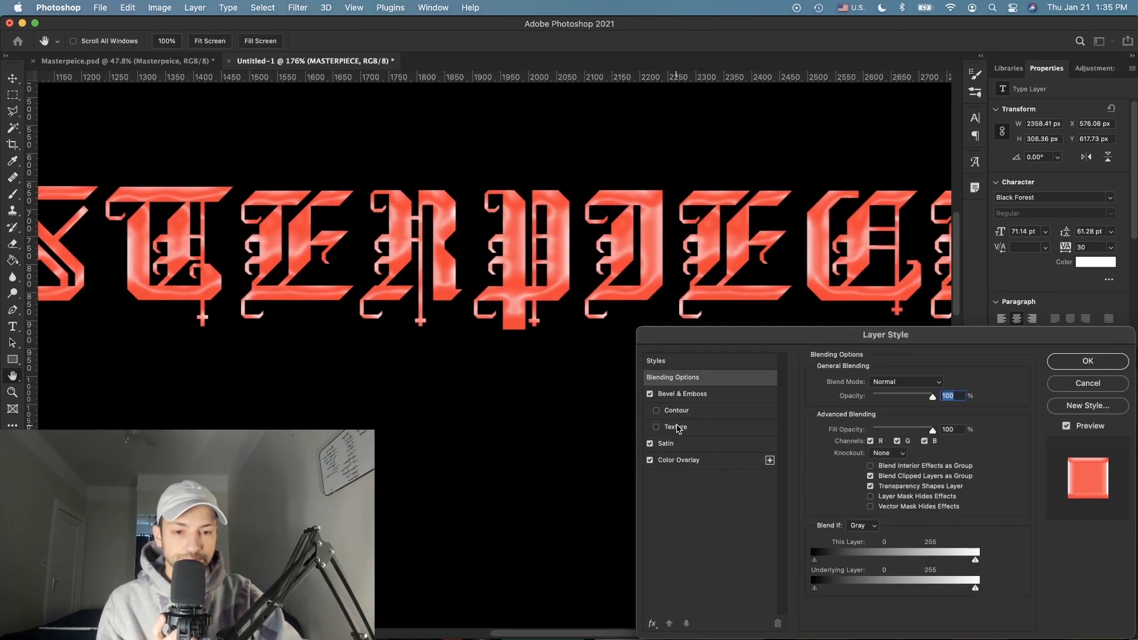
# Step: Set the title's Color Overlay colour to copper-gold #d69251 in the Color Picker
pyautogui.click(689, 396)
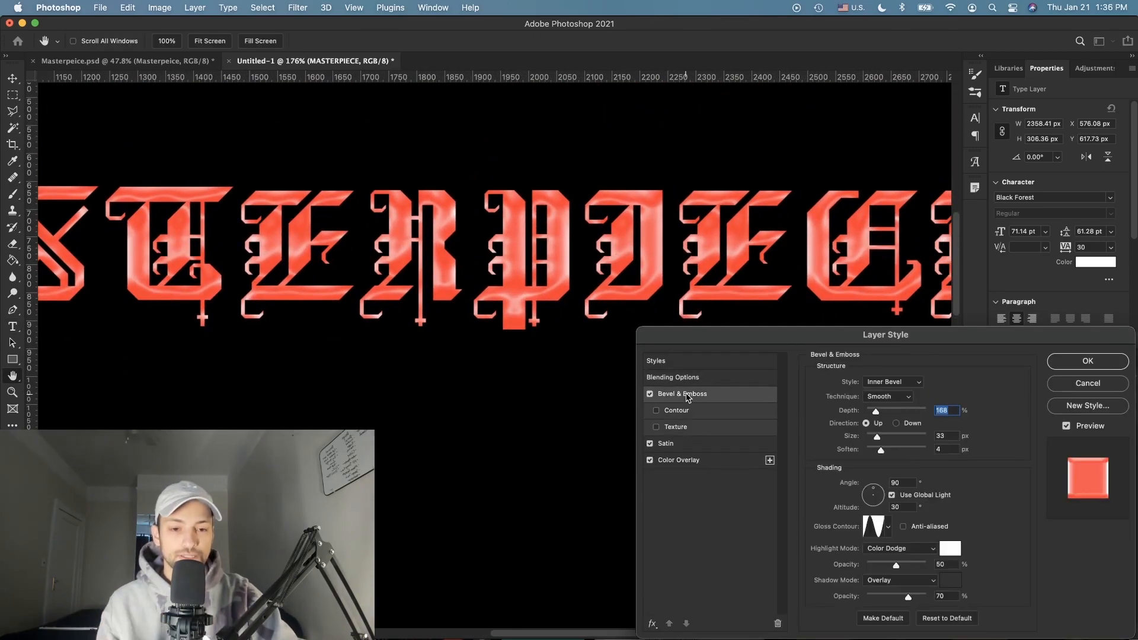
pyautogui.click(682, 461)
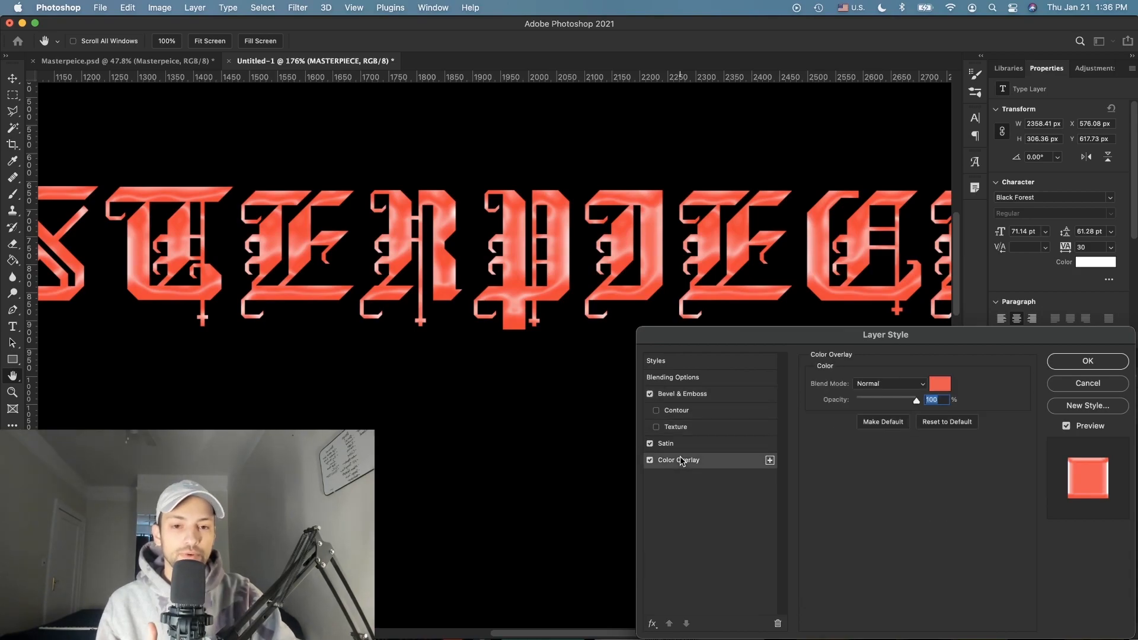
pyautogui.click(943, 385)
pyautogui.moveTo(925, 364); pyautogui.dragTo(927, 358)
pyautogui.moveTo(922, 180); pyautogui.dragTo(972, 362)
pyautogui.moveTo(898, 396); pyautogui.dragTo(893, 393)
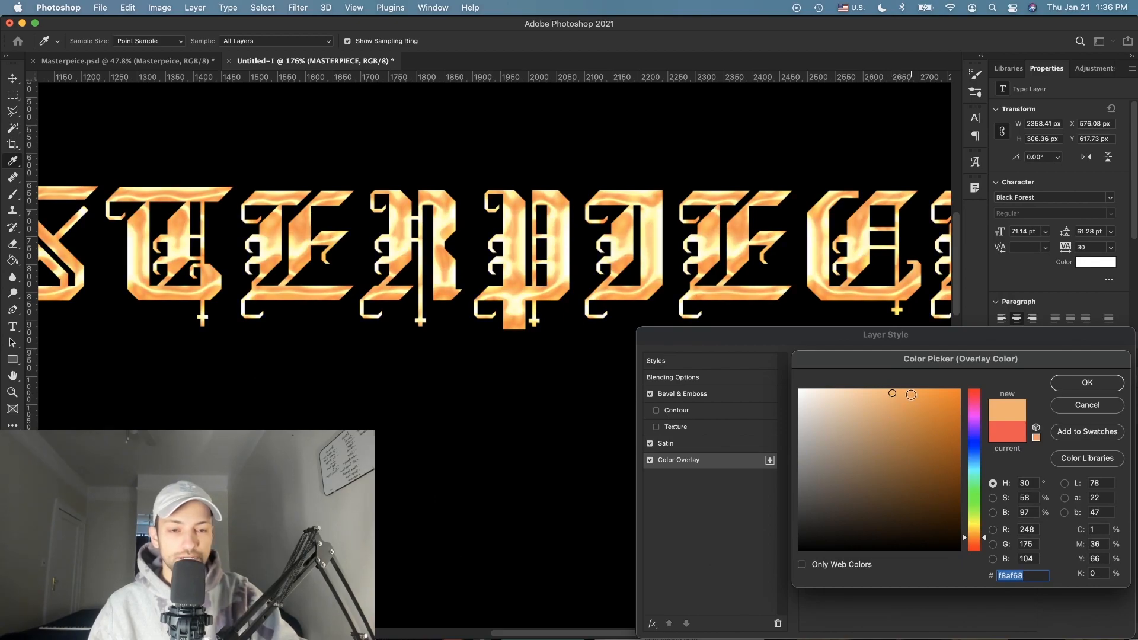
pyautogui.click(903, 390)
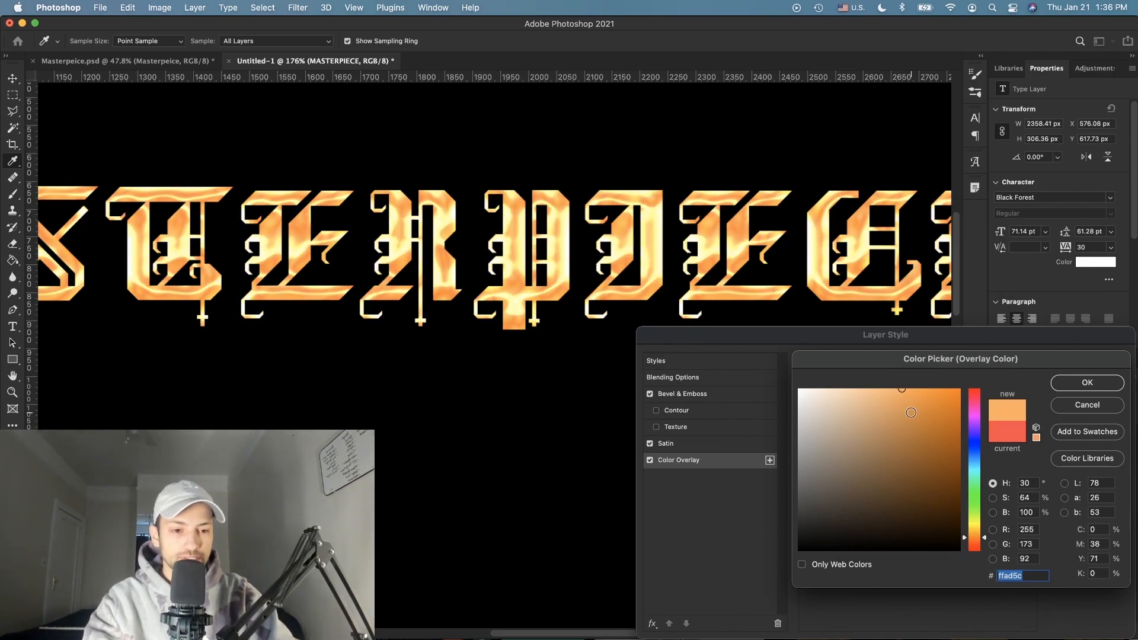
pyautogui.click(907, 410)
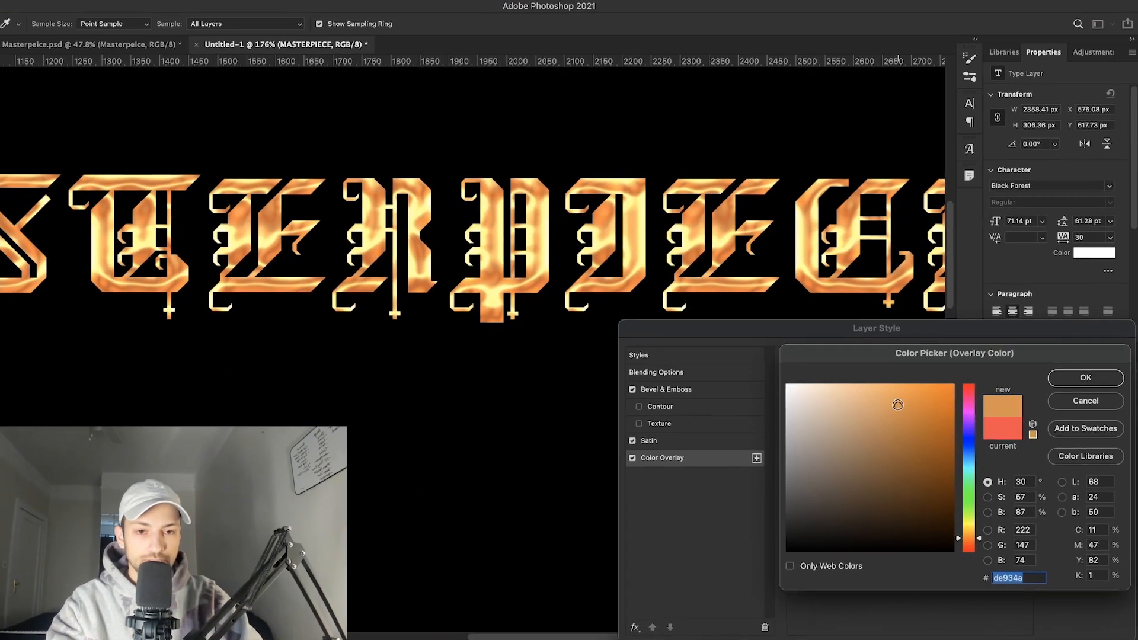
pyautogui.click(889, 420)
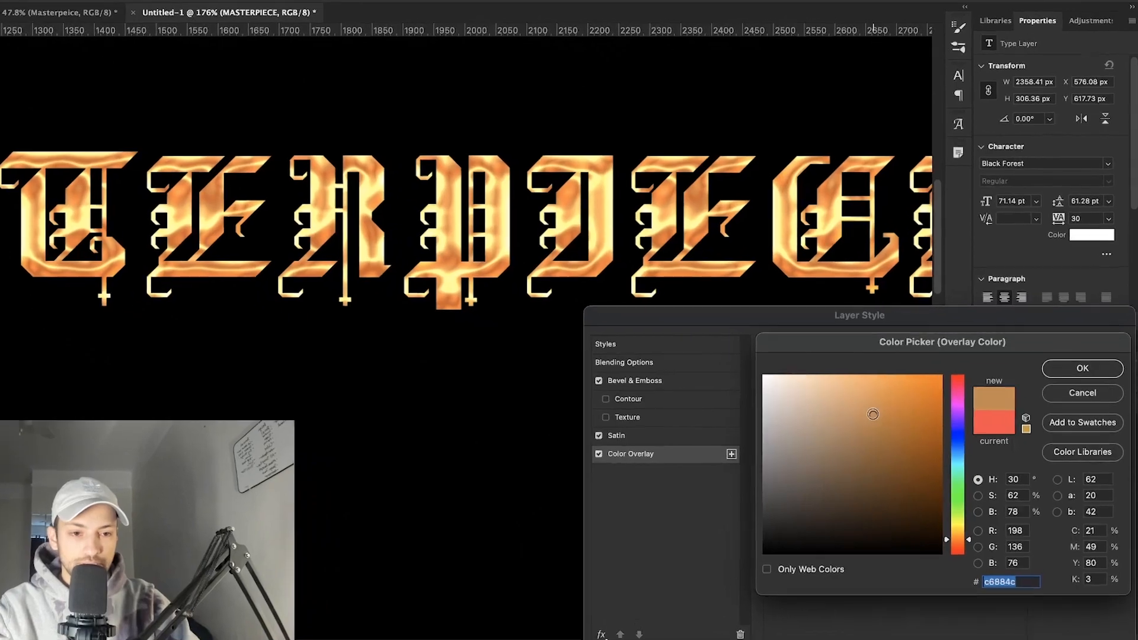
pyautogui.click(890, 410)
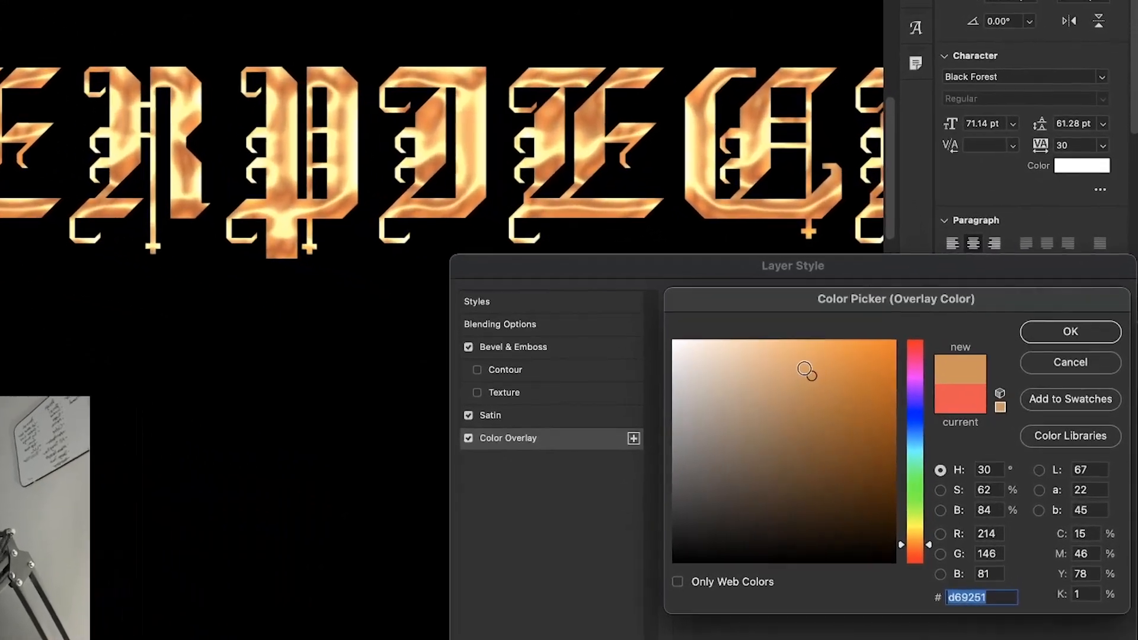
pyautogui.click(1057, 318)
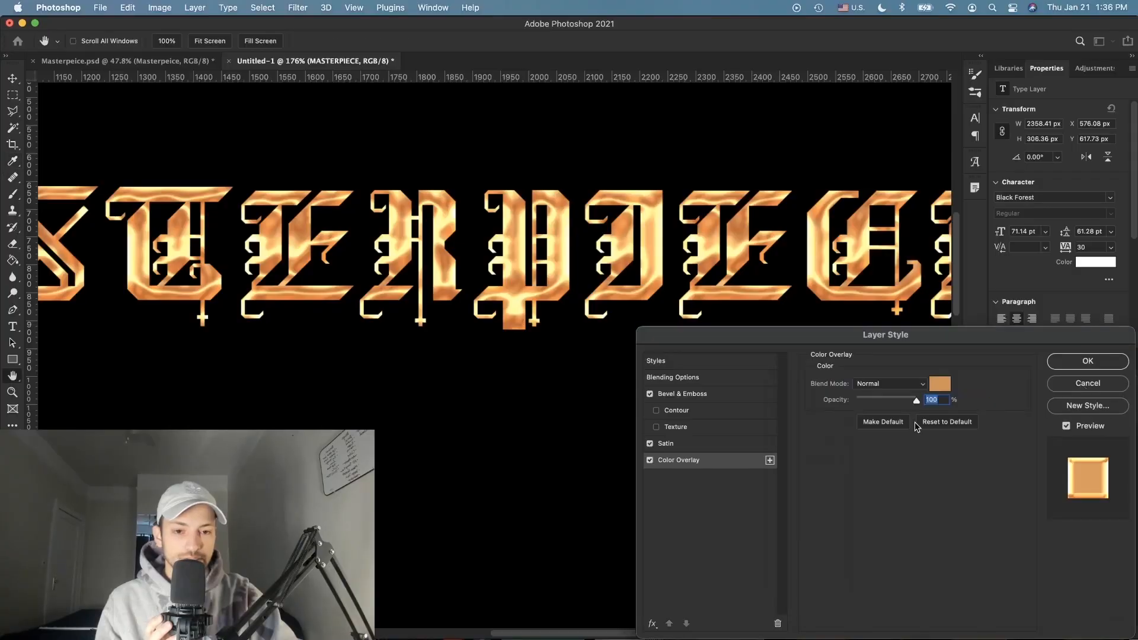
pyautogui.click(698, 394)
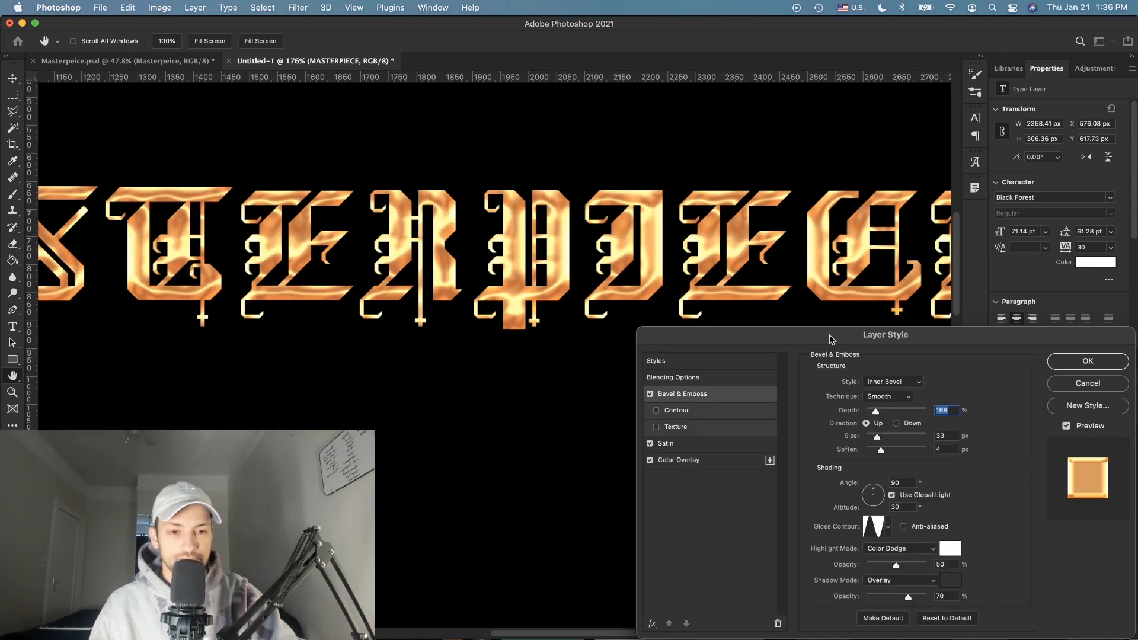
# Step: Tweak the Bevel & Emboss size and depth and raise the highlight and shadow opacity
pyautogui.moveTo(825, 345); pyautogui.dragTo(721, 349)
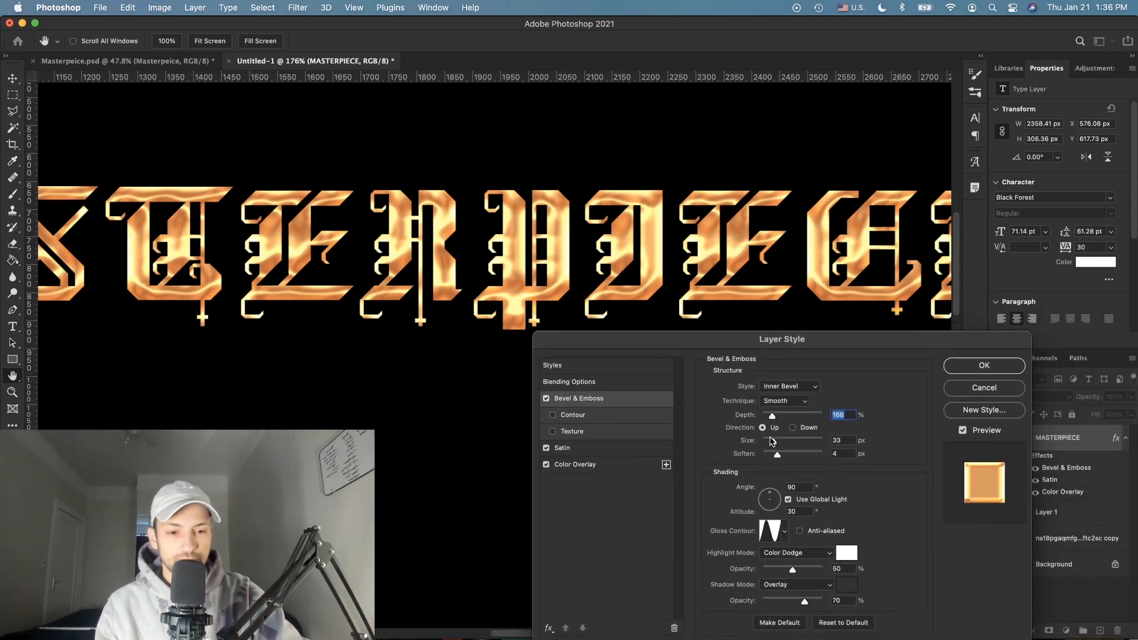
pyautogui.moveTo(772, 444); pyautogui.dragTo(706, 446)
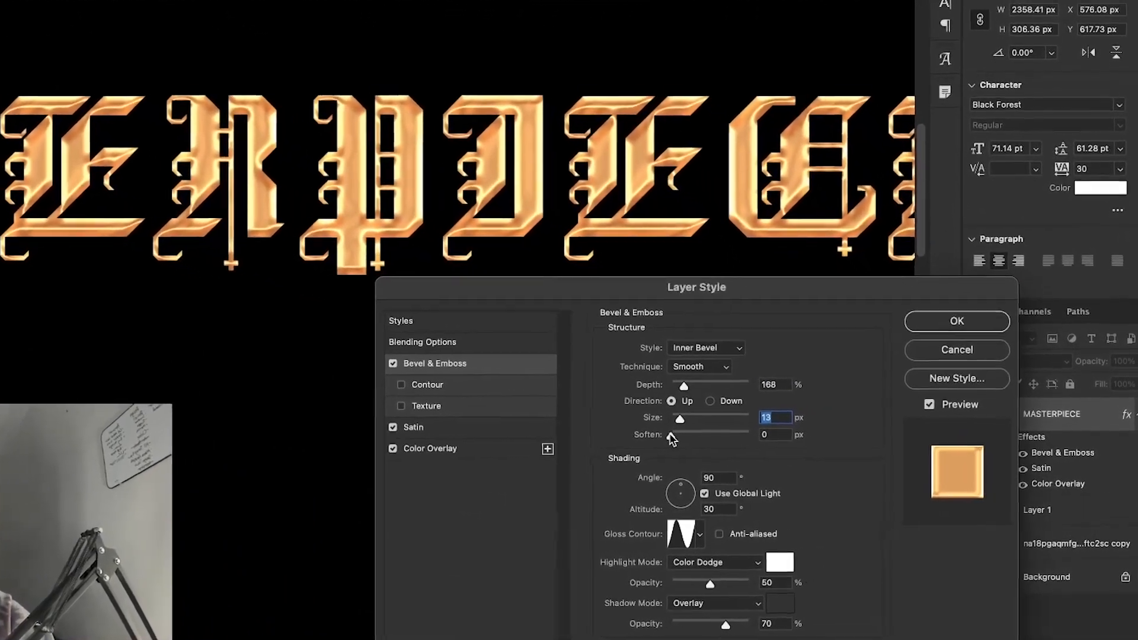
pyautogui.moveTo(646, 375); pyautogui.dragTo(671, 375)
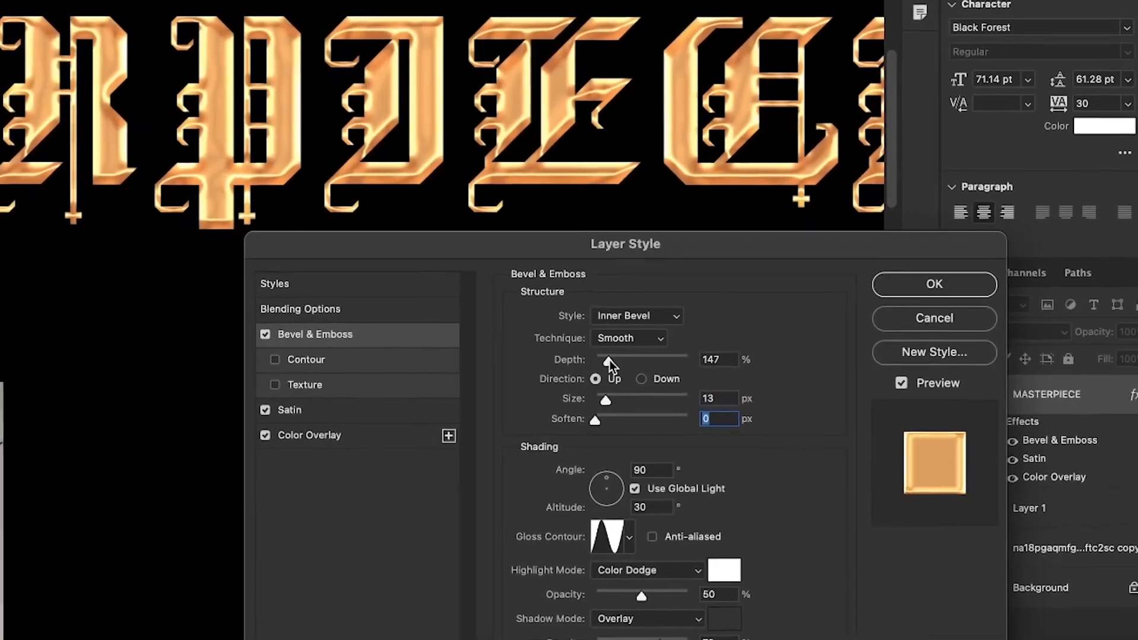
pyautogui.moveTo(604, 350); pyautogui.dragTo(555, 341)
pyautogui.moveTo(564, 382); pyautogui.dragTo(554, 386)
pyautogui.moveTo(555, 342)
pyautogui.mouseDown()
pyautogui.moveTo(681, 323)
pyautogui.moveTo(565, 344)
pyautogui.mouseUp()
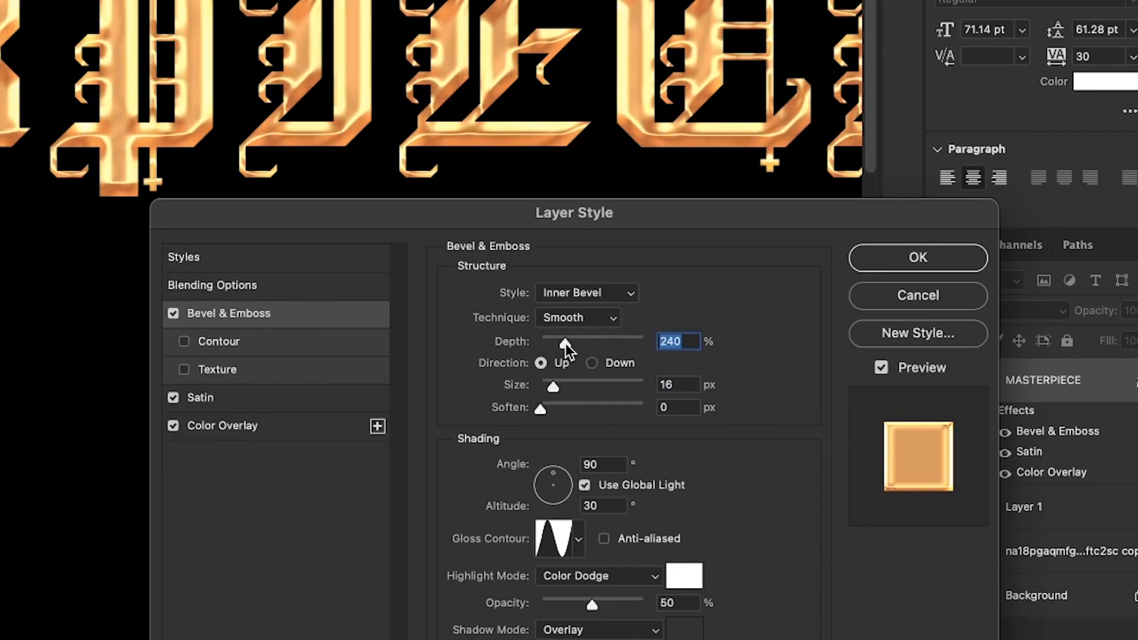
pyautogui.click(600, 465)
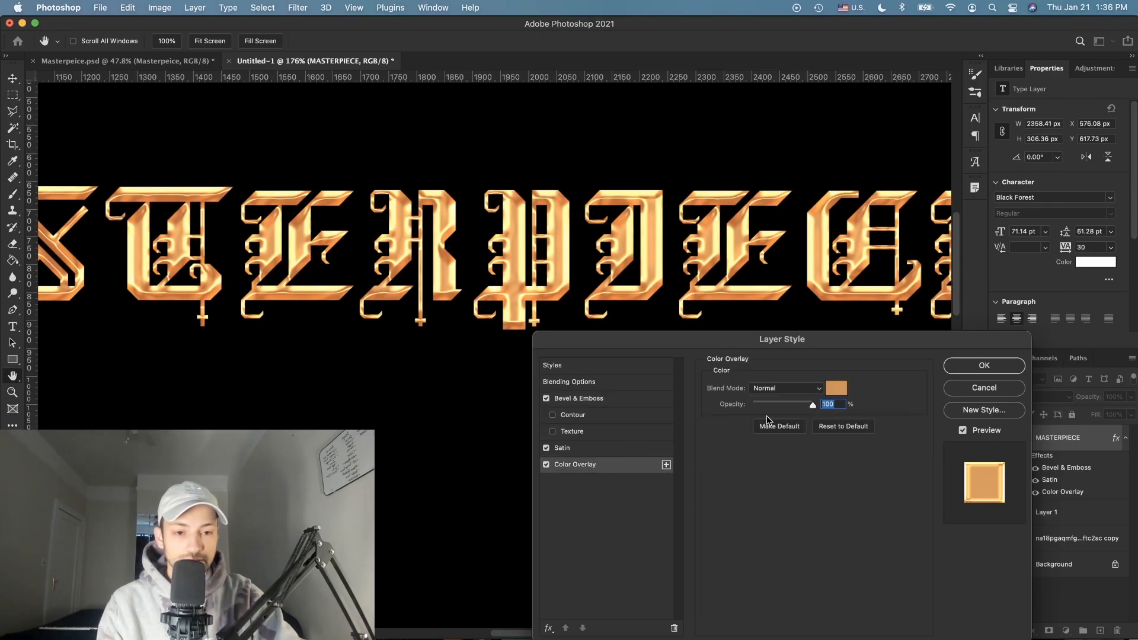
pyautogui.click(646, 397)
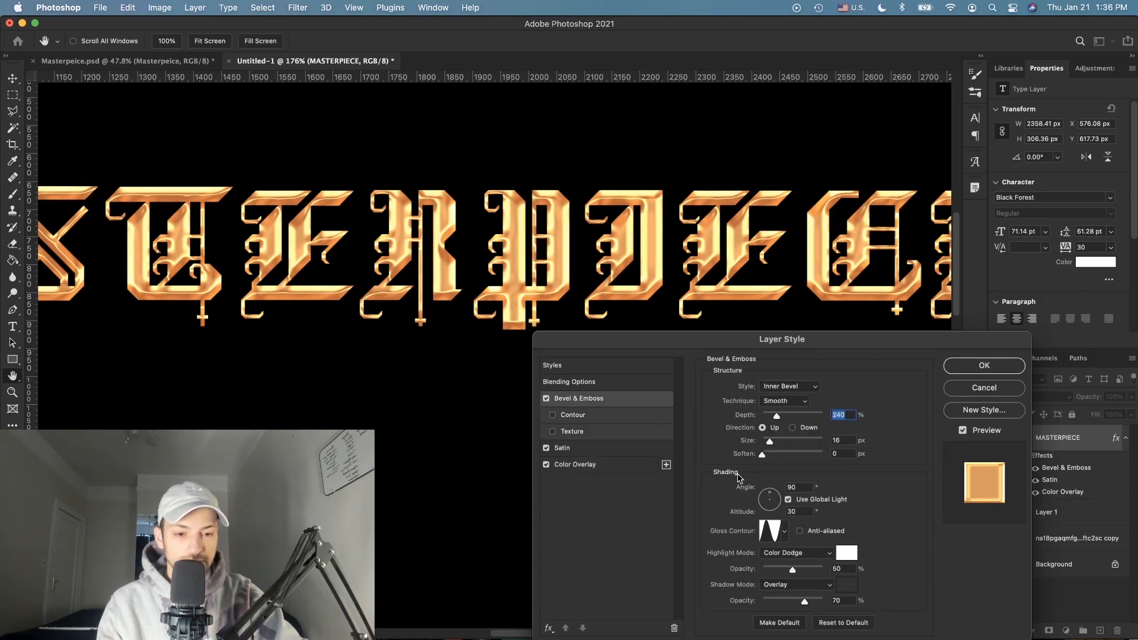
pyautogui.moveTo(803, 573); pyautogui.dragTo(873, 600)
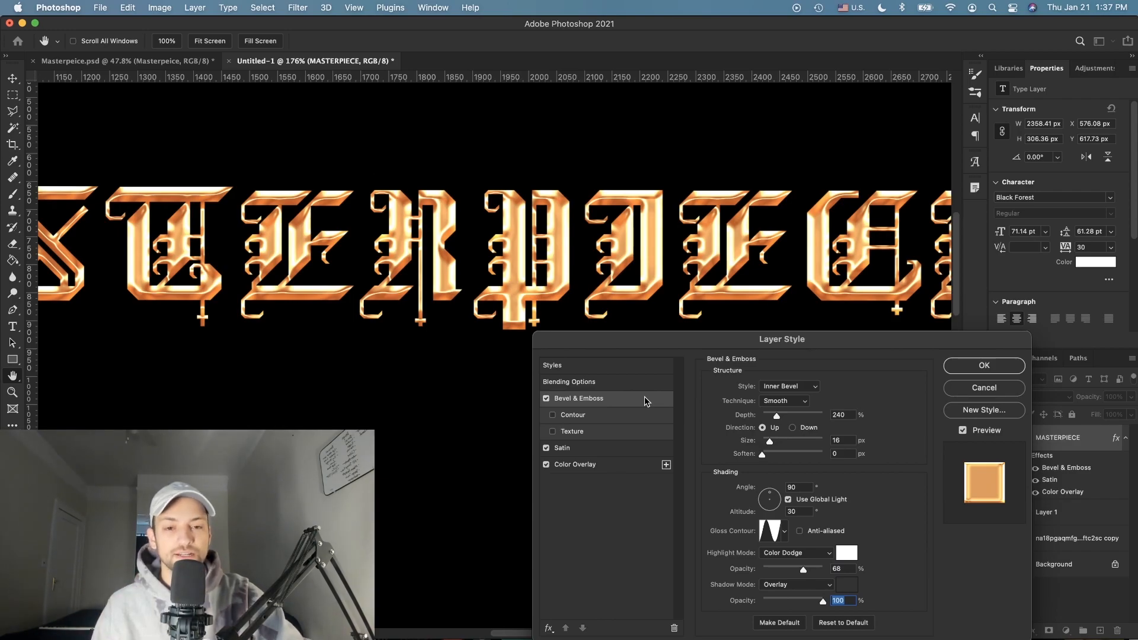
# Step: Warm the Color Overlay hue slightly to #d68f51 and apply the layer style
pyautogui.click(574, 464)
pyautogui.click(834, 390)
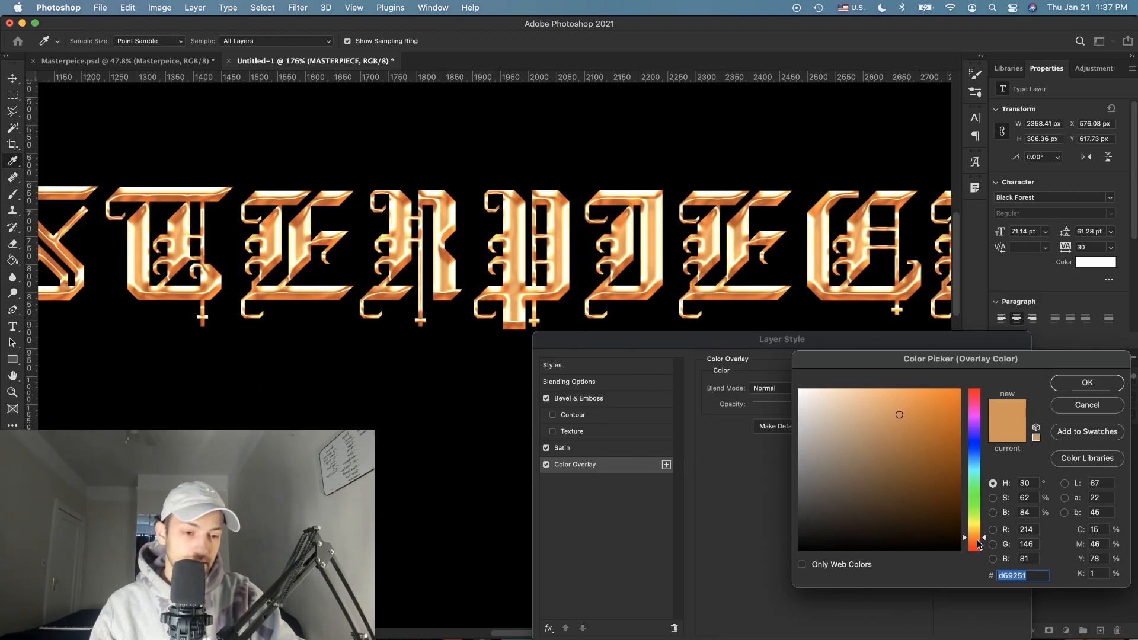
pyautogui.moveTo(970, 541); pyautogui.dragTo(972, 539)
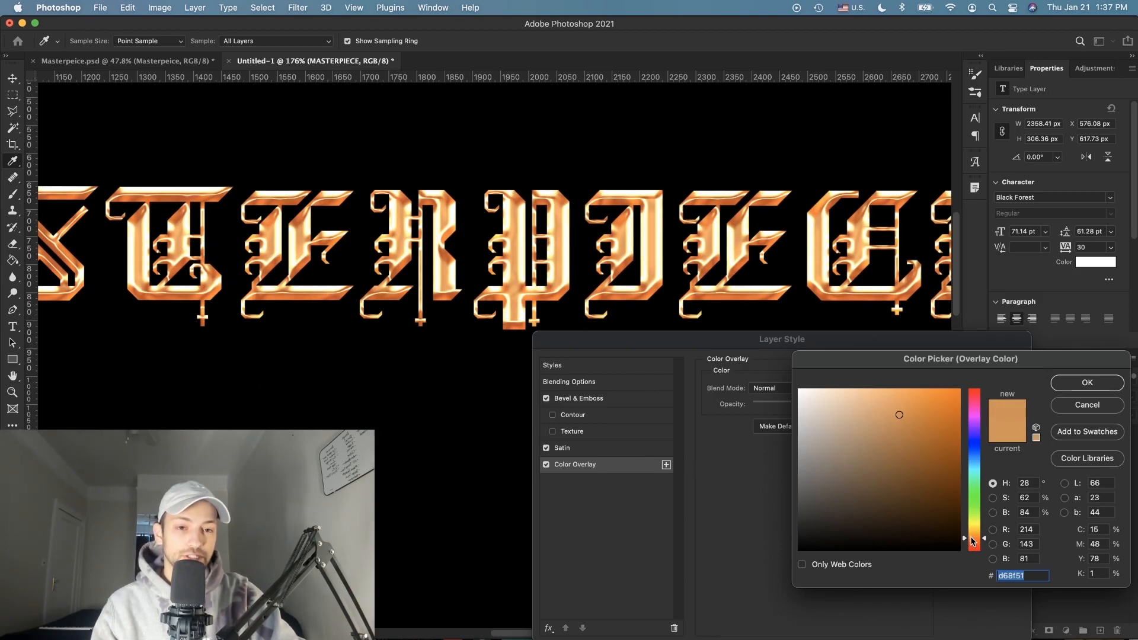
pyautogui.click(1081, 382)
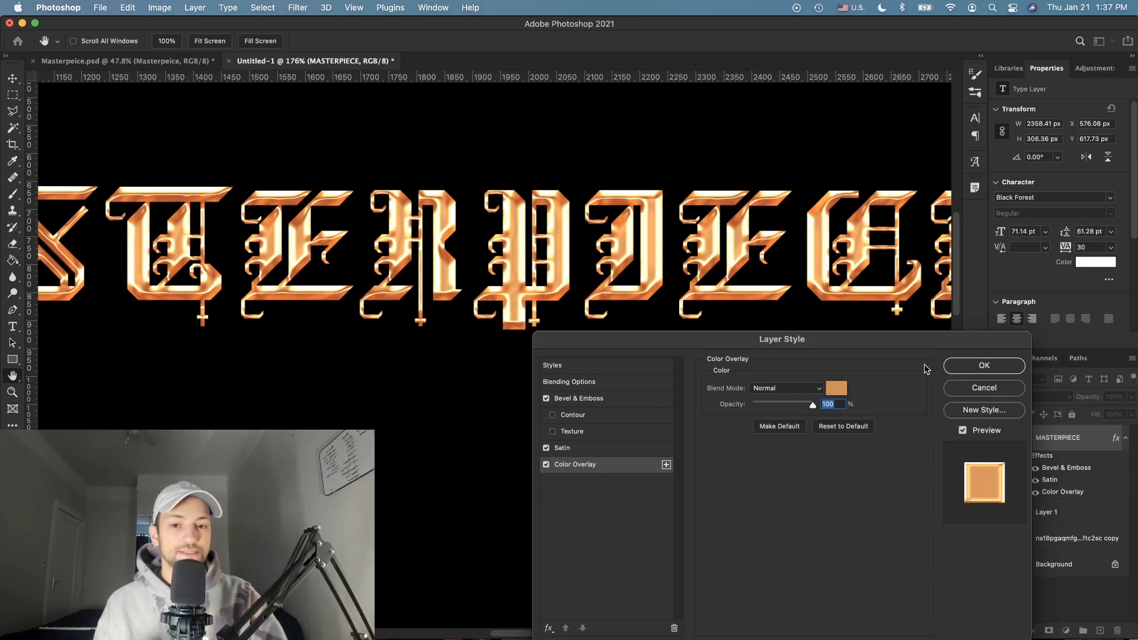
pyautogui.moveTo(895, 344); pyautogui.dragTo(895, 333)
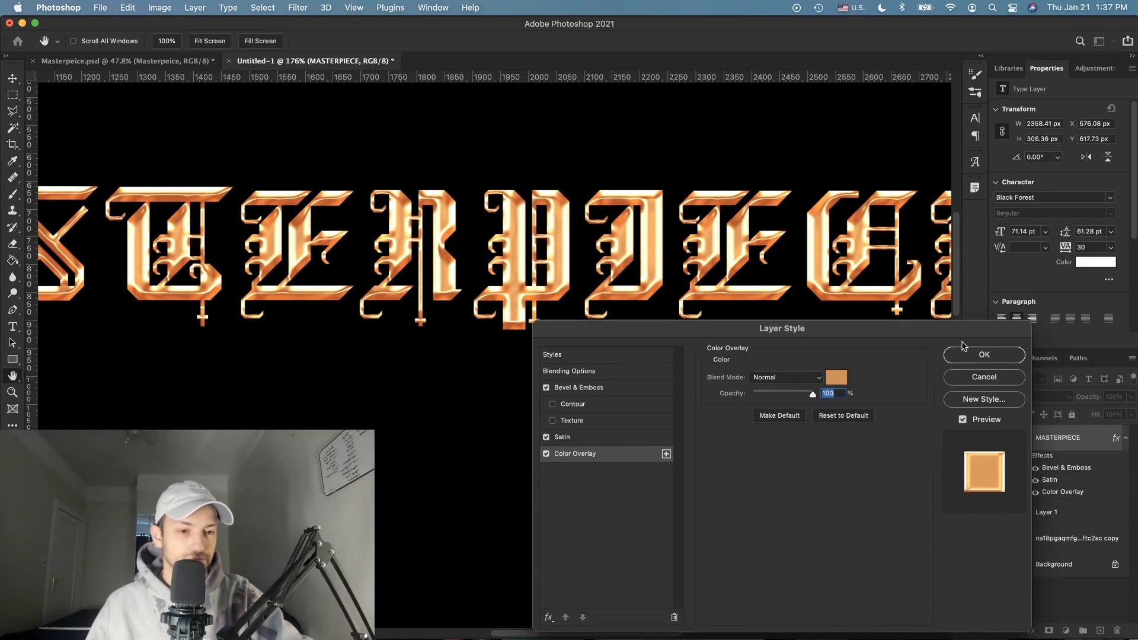
pyautogui.click(1004, 355)
pyautogui.press('super+0')
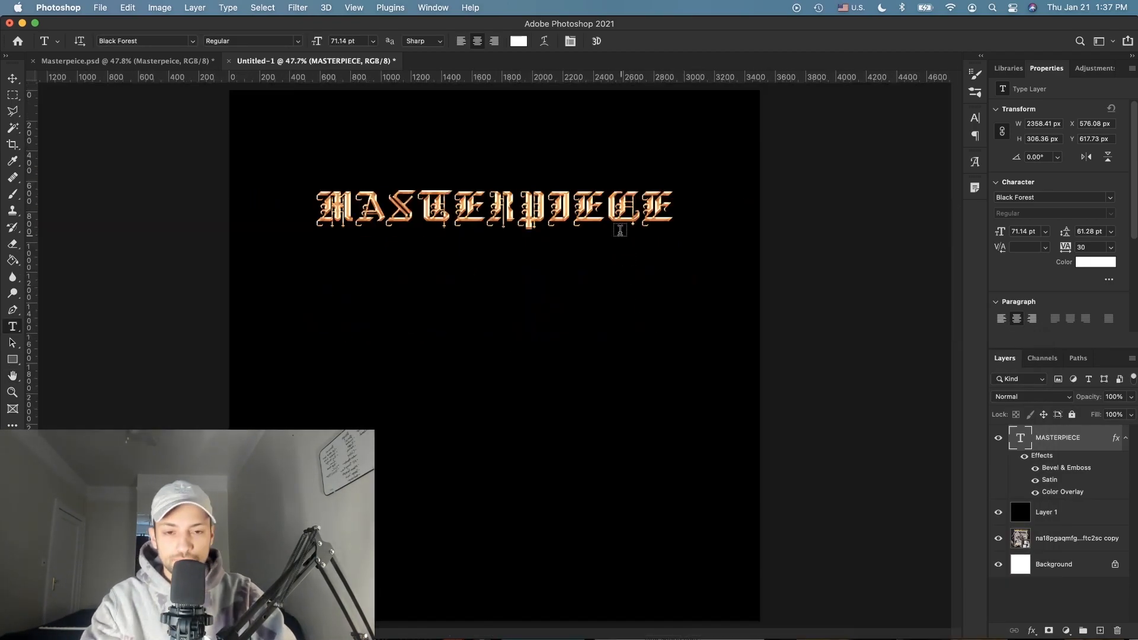
# Step: Toggle the black Layer 1 off and back on to check beneath, then switch to Finder's Downloads
pyautogui.scroll(5, 620, 228)
pyautogui.scroll(5, 620, 227)
pyautogui.scroll(4, 620, 228)
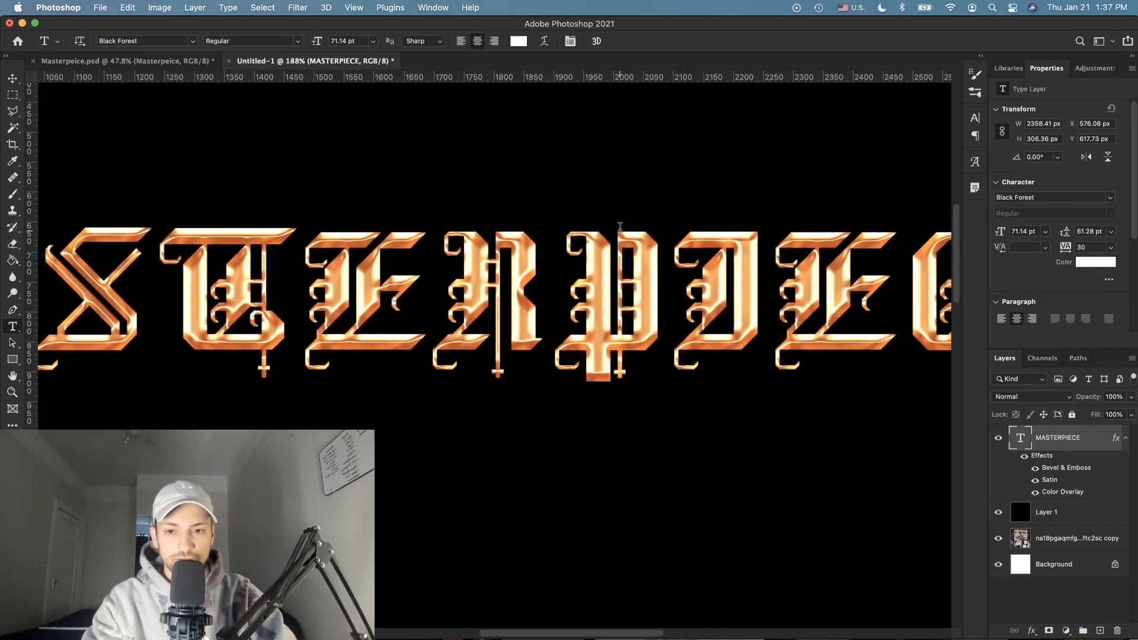
pyautogui.scroll(3, 620, 228)
pyautogui.scroll(-6, 600, 282)
pyautogui.scroll(-2, 601, 282)
pyautogui.scroll(-1, 601, 282)
pyautogui.scroll(-2, 600, 282)
pyautogui.scroll(-2, 601, 282)
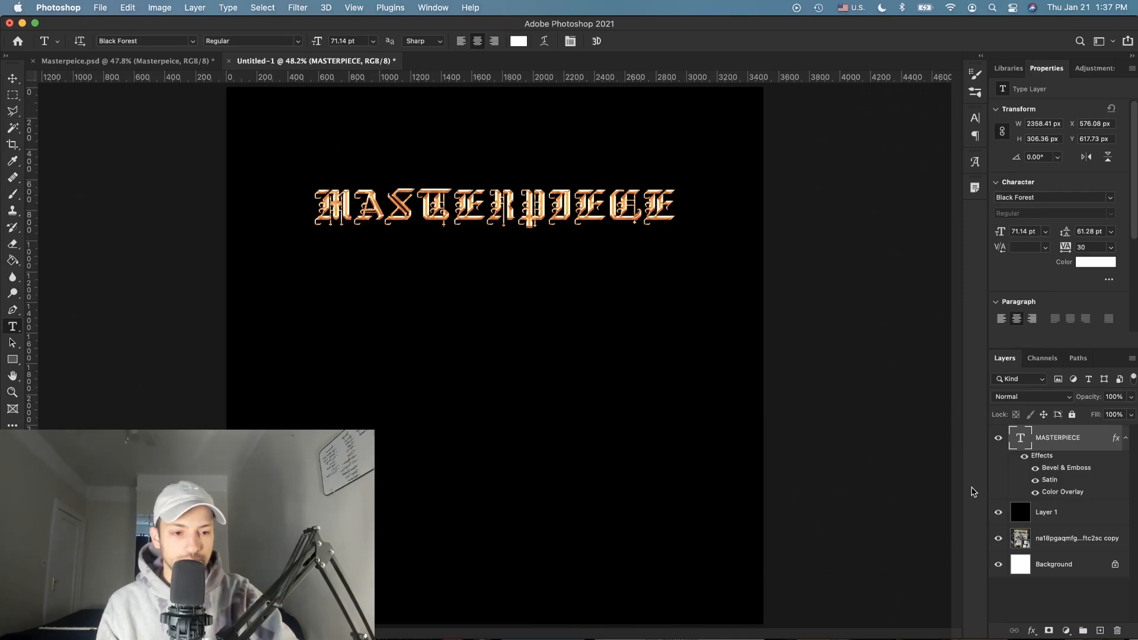
pyautogui.click(1001, 514)
pyautogui.click(999, 514)
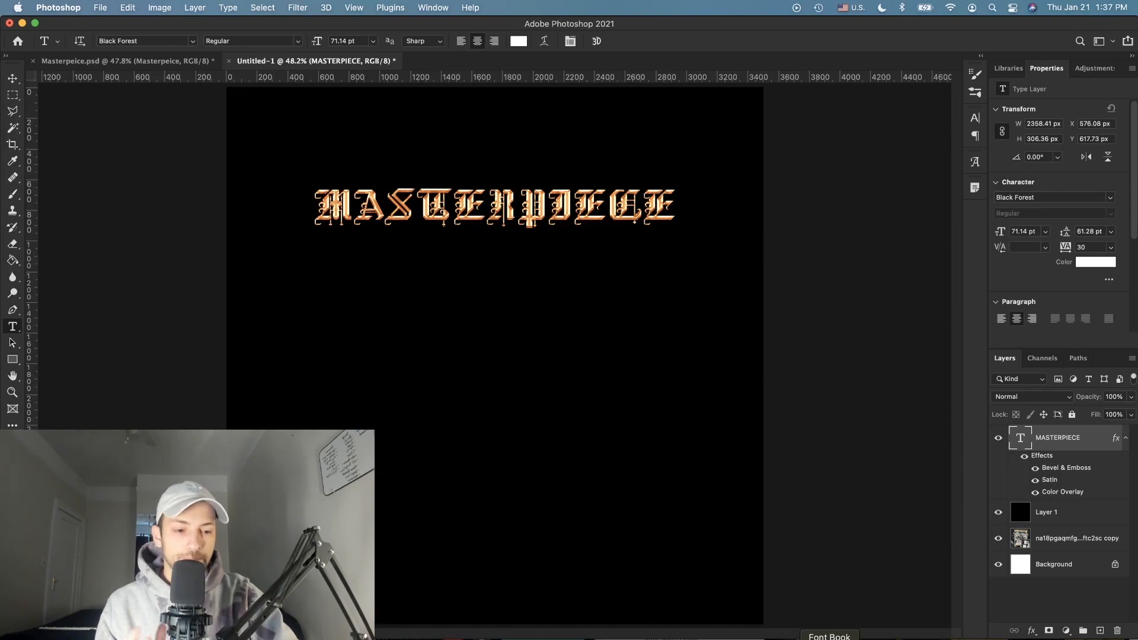
pyautogui.press('super+Tab')
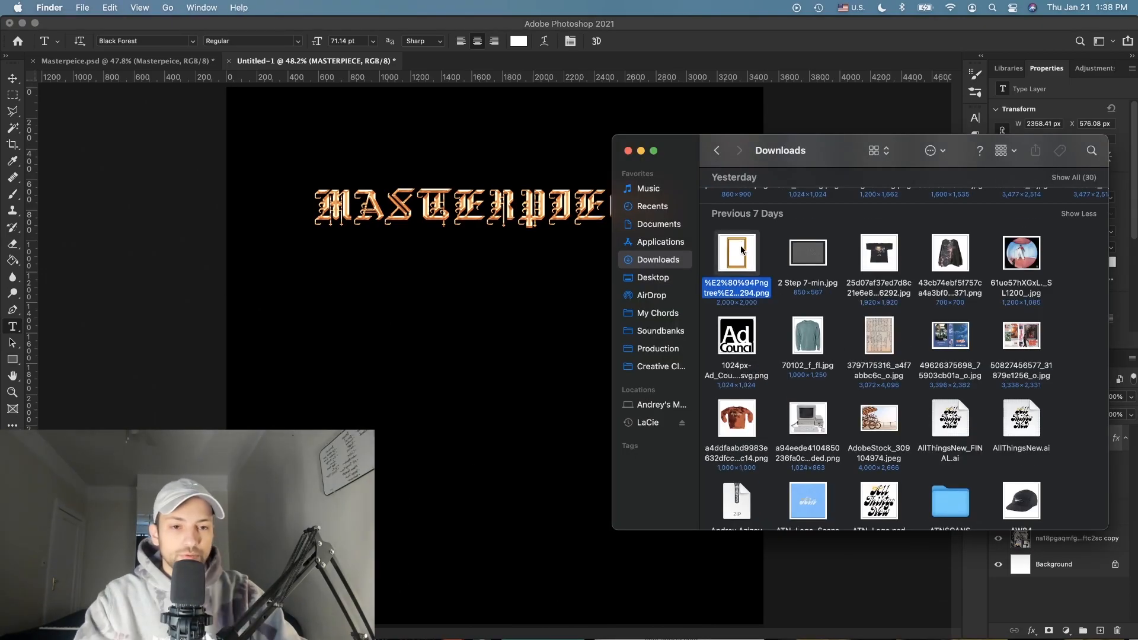
# Step: Drop the gold frame PNG onto the canvas and shrink it to about 27%
pyautogui.moveTo(737, 253); pyautogui.dragTo(406, 304)
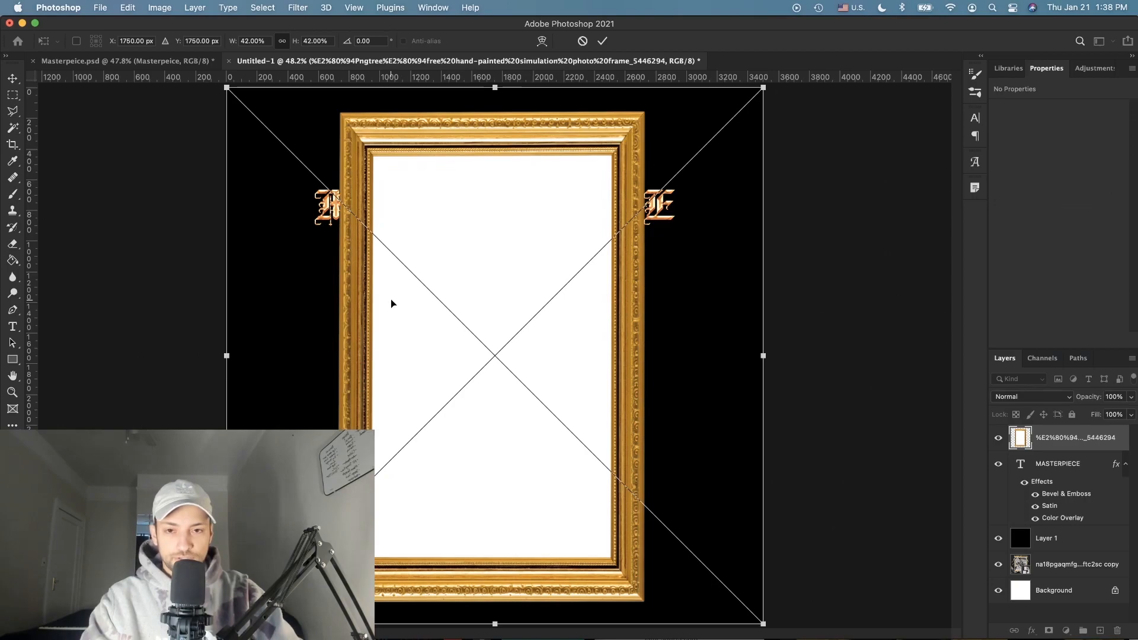
pyautogui.click(12, 78)
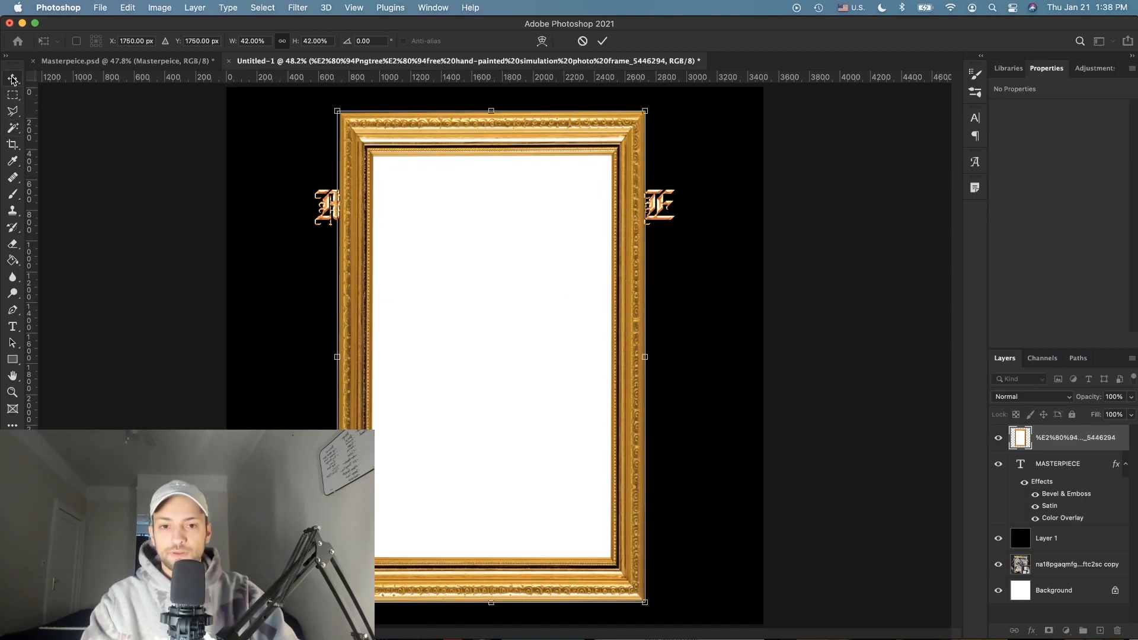
pyautogui.click(645, 356)
pyautogui.moveTo(768, 360); pyautogui.dragTo(585, 356)
pyautogui.press('Return')
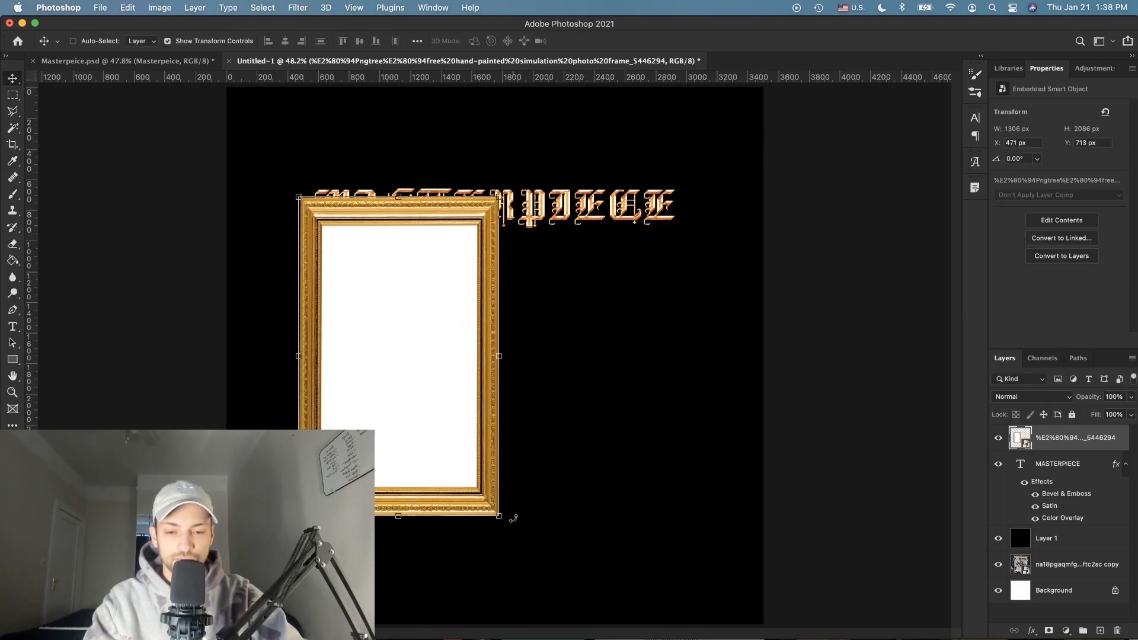
# Step: Rotate the frame -90° to landscape, move it under the title and enlarge it to match
pyautogui.click(512, 523)
pyautogui.moveTo(590, 540); pyautogui.dragTo(643, 152)
pyautogui.press('Return')
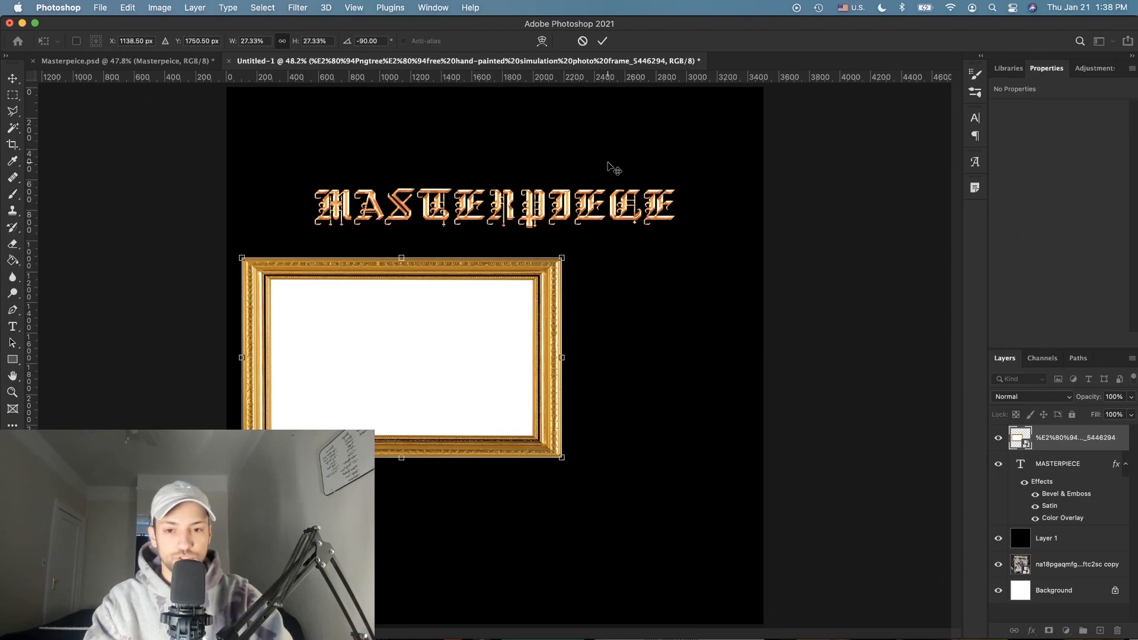
pyautogui.moveTo(436, 354); pyautogui.dragTo(508, 340)
pyautogui.hotkey('ctrl', 't')
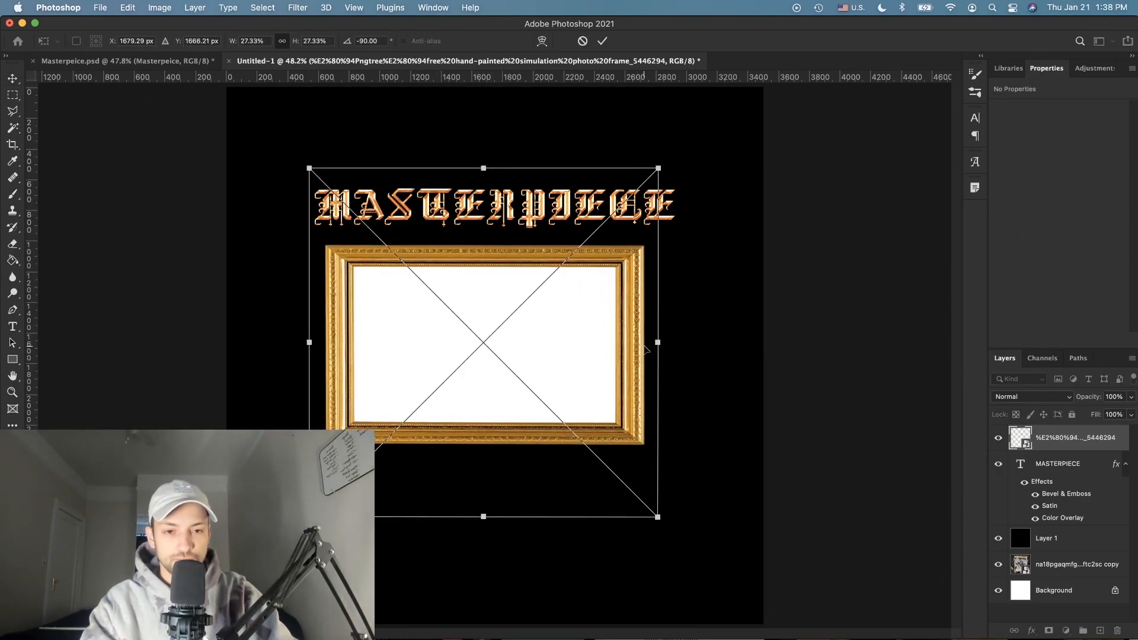
pyautogui.moveTo(663, 344); pyautogui.dragTo(696, 345)
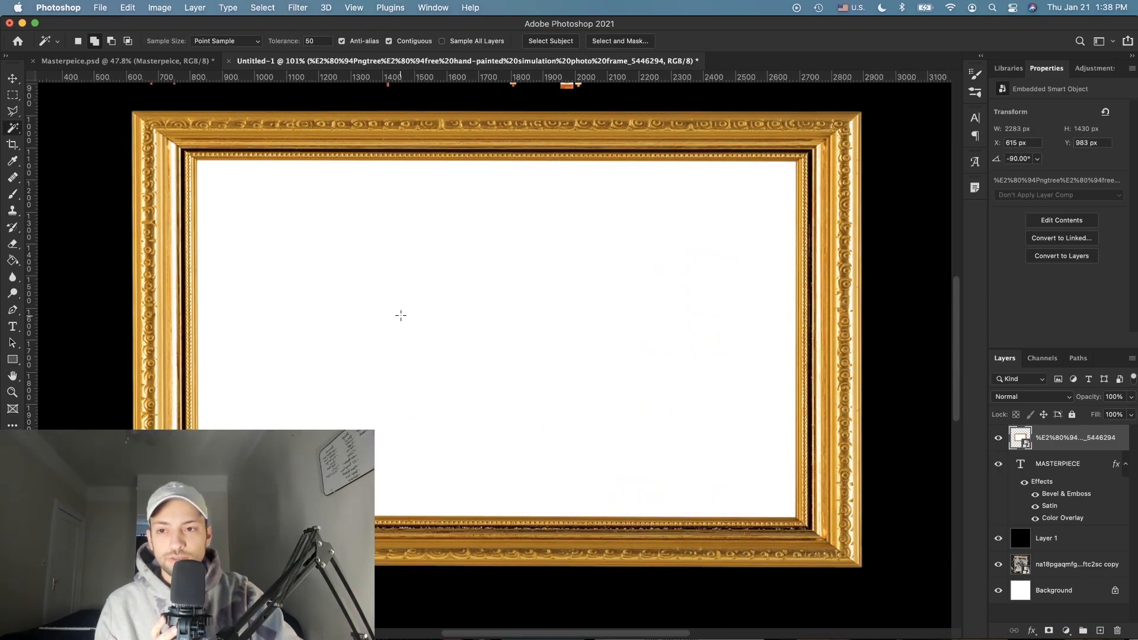
# Step: Magic Wand the frame's white interior, invert the selection and add it as a layer mask
pyautogui.click(401, 315)
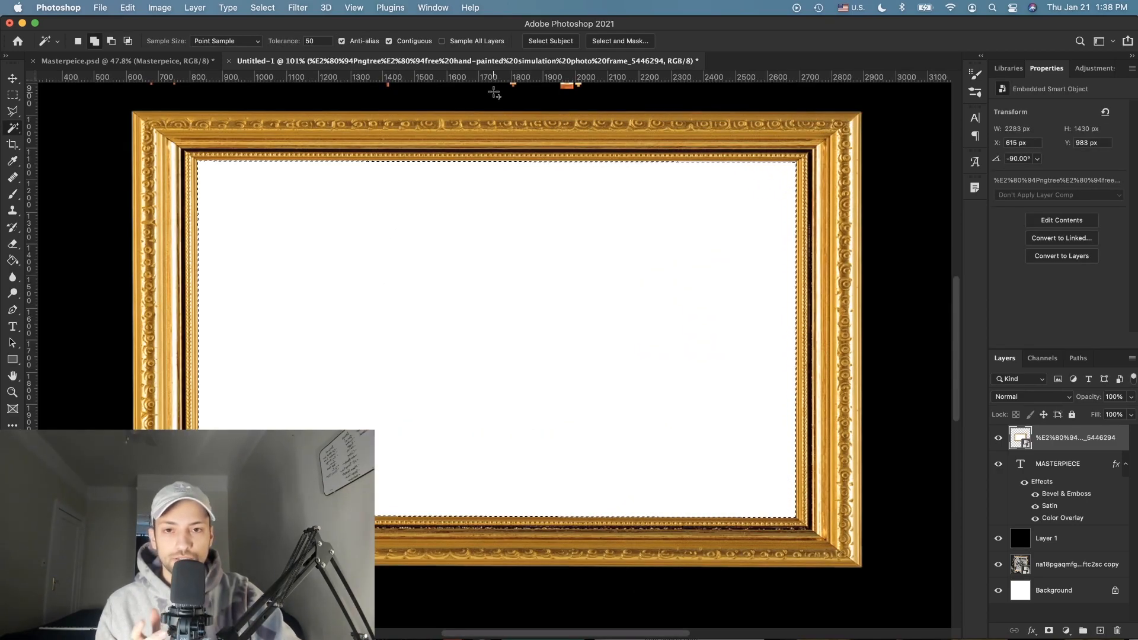
pyautogui.click(617, 41)
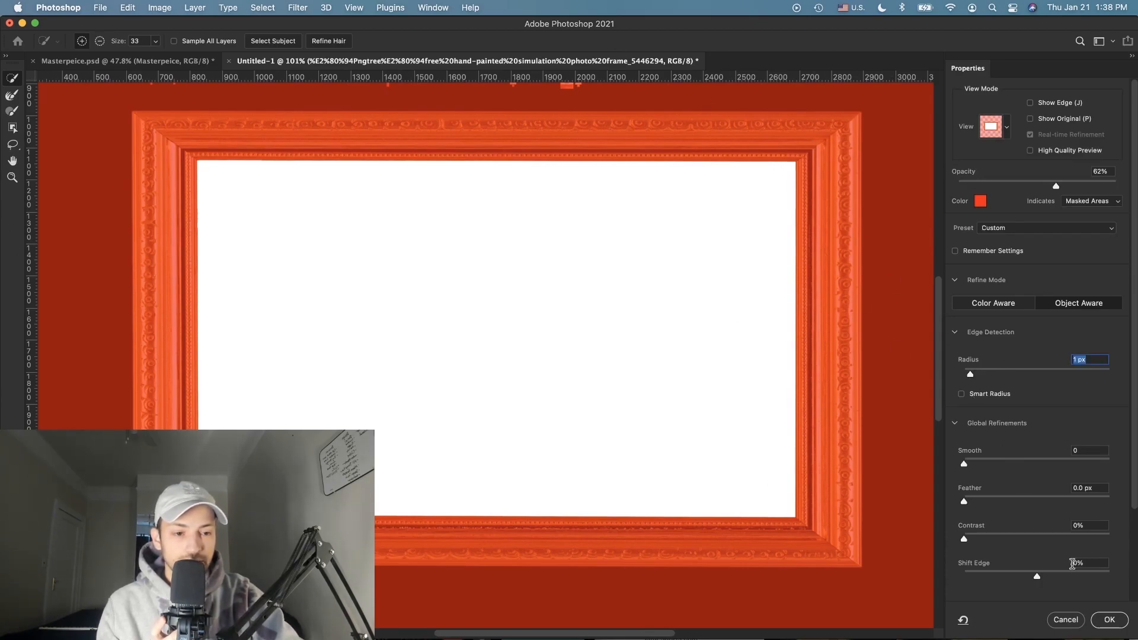
pyautogui.click(1109, 619)
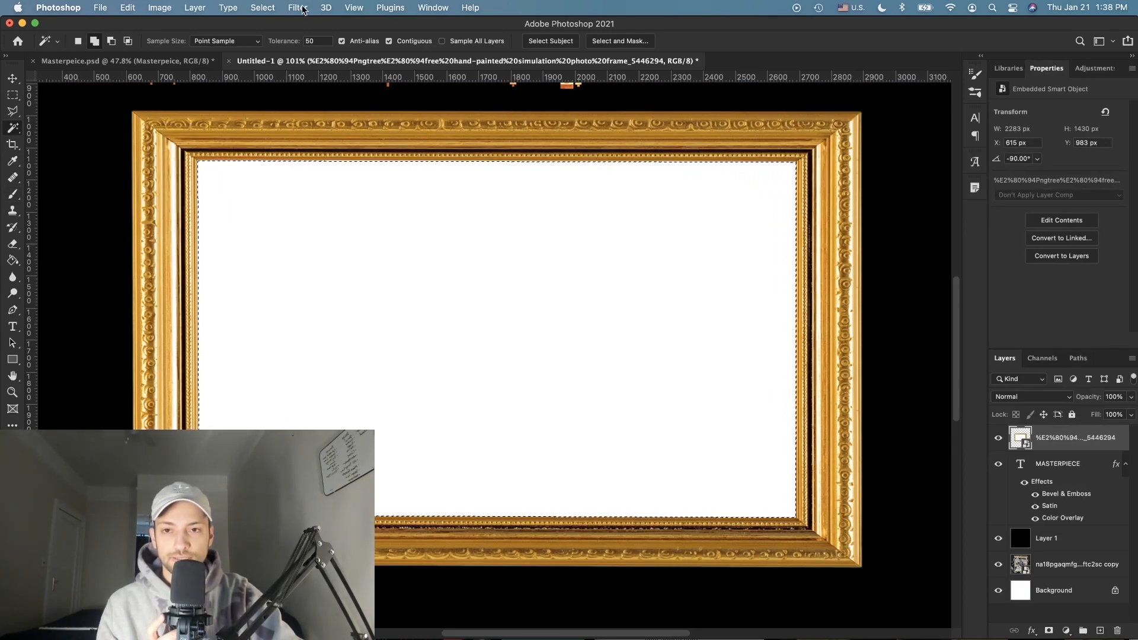
pyautogui.click(263, 7)
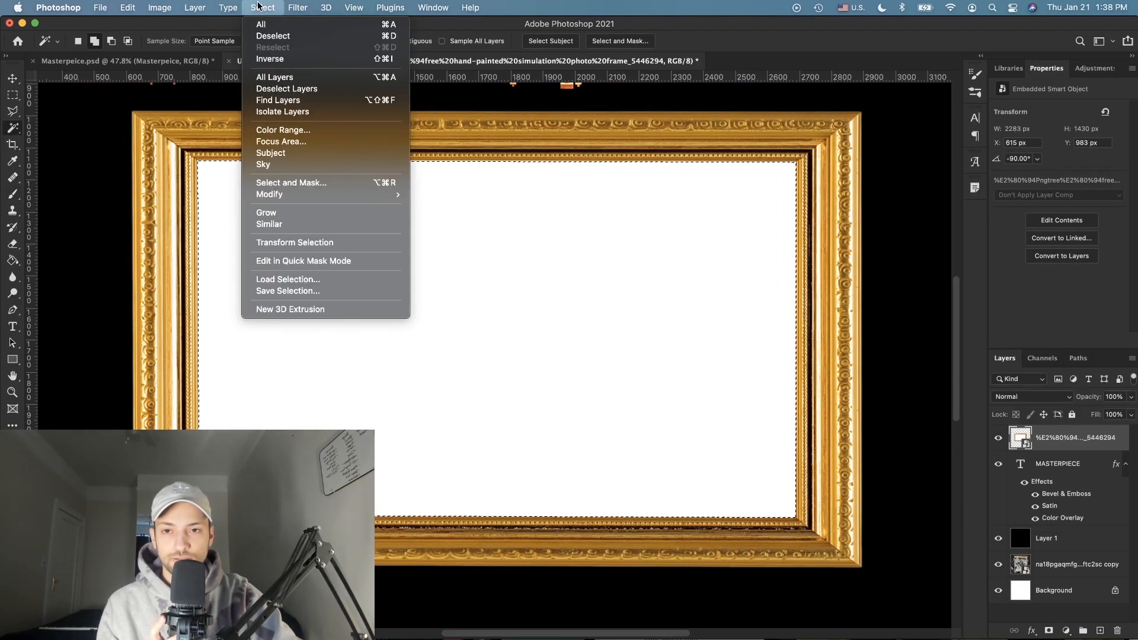
pyautogui.click(292, 59)
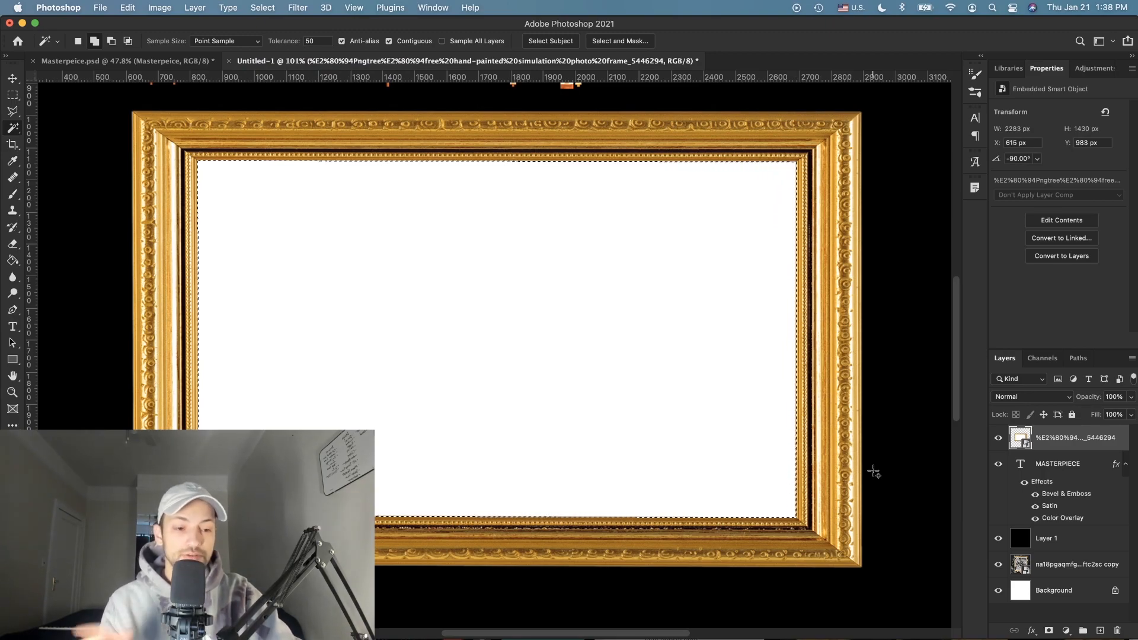
pyautogui.click(1049, 631)
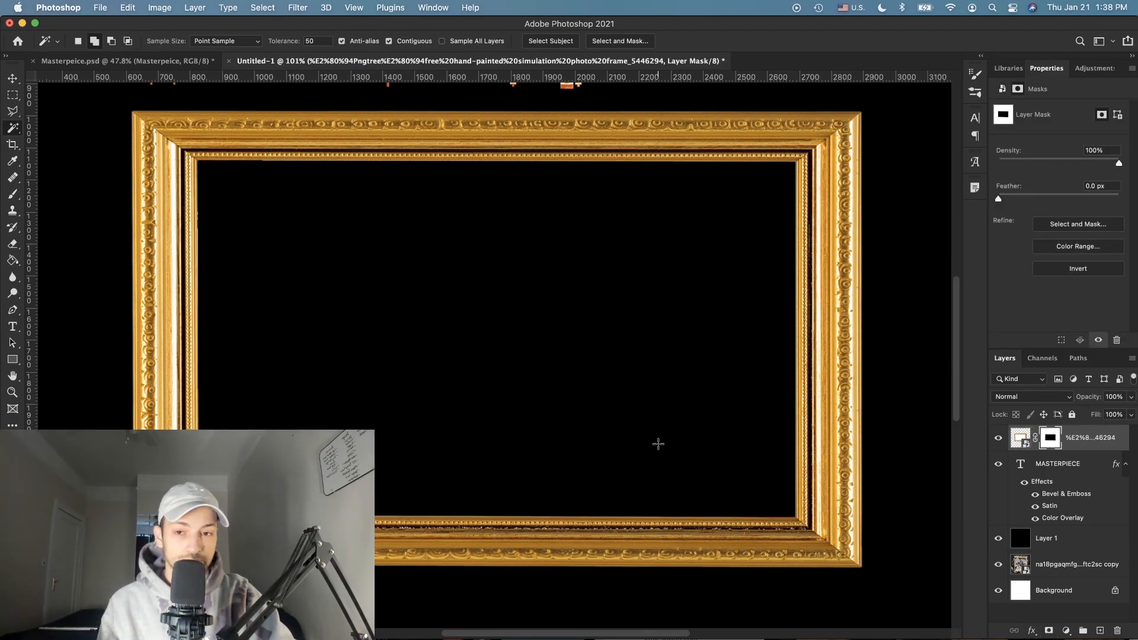
# Step: In Select and Mask, enable Smart Radius at 7 px and set Contrast to 47% on the frame mask
pyautogui.scroll(-3, 658, 444)
pyautogui.scroll(6, 658, 444)
pyautogui.hscroll(-1, 658, 444)
pyautogui.scroll(3, 392, 384)
pyautogui.hscroll(-2, 208, 334)
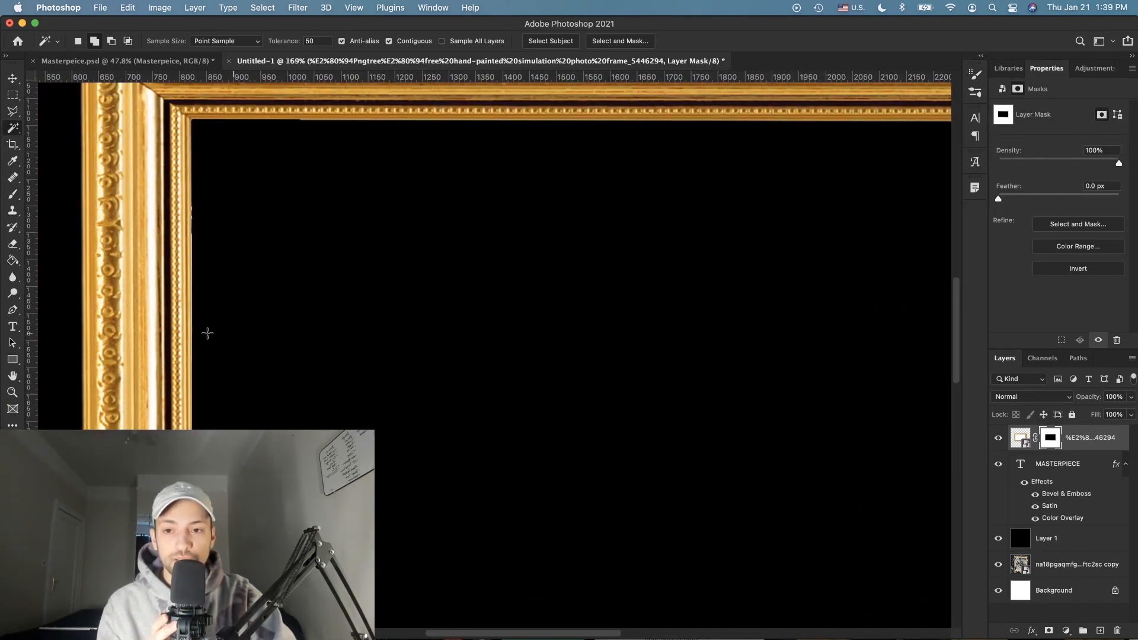
pyautogui.click(1080, 224)
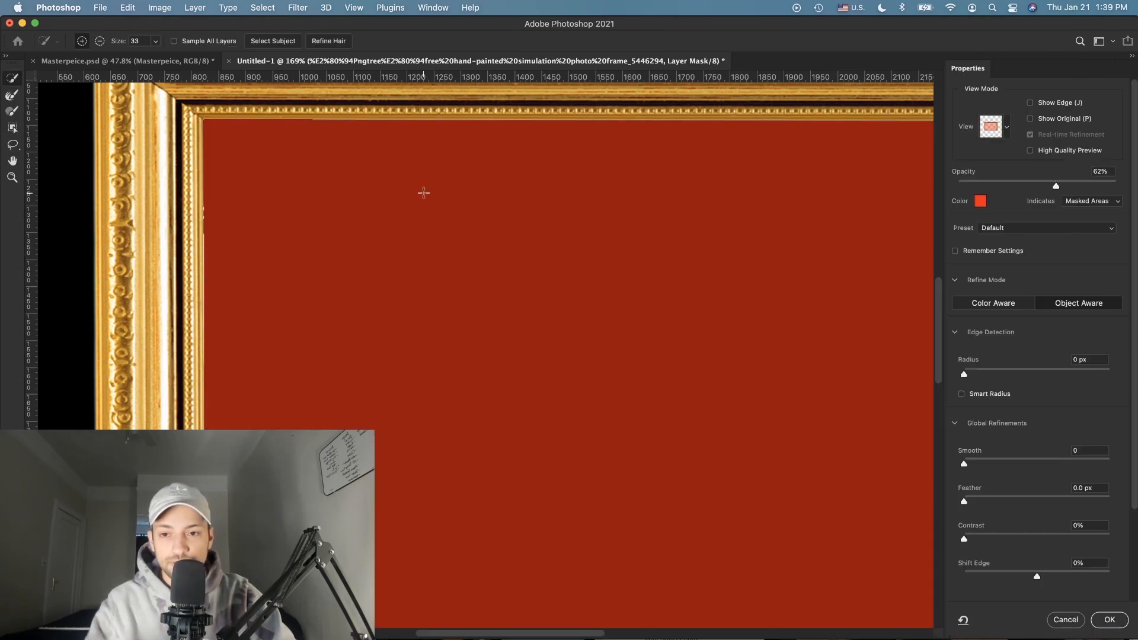
pyautogui.click(962, 394)
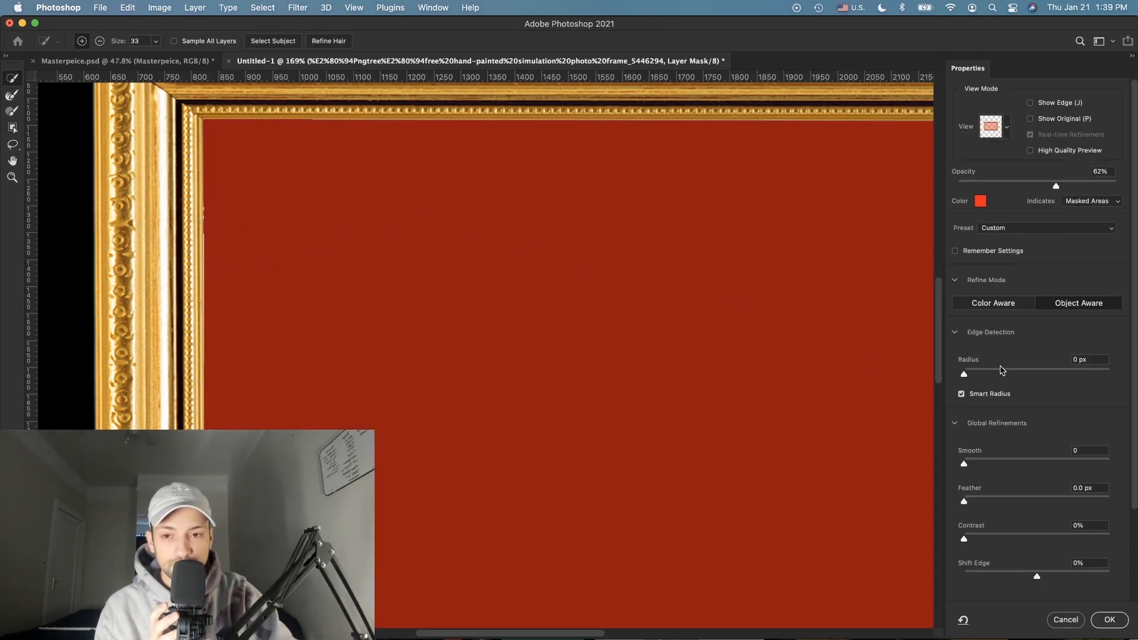
pyautogui.click(1011, 372)
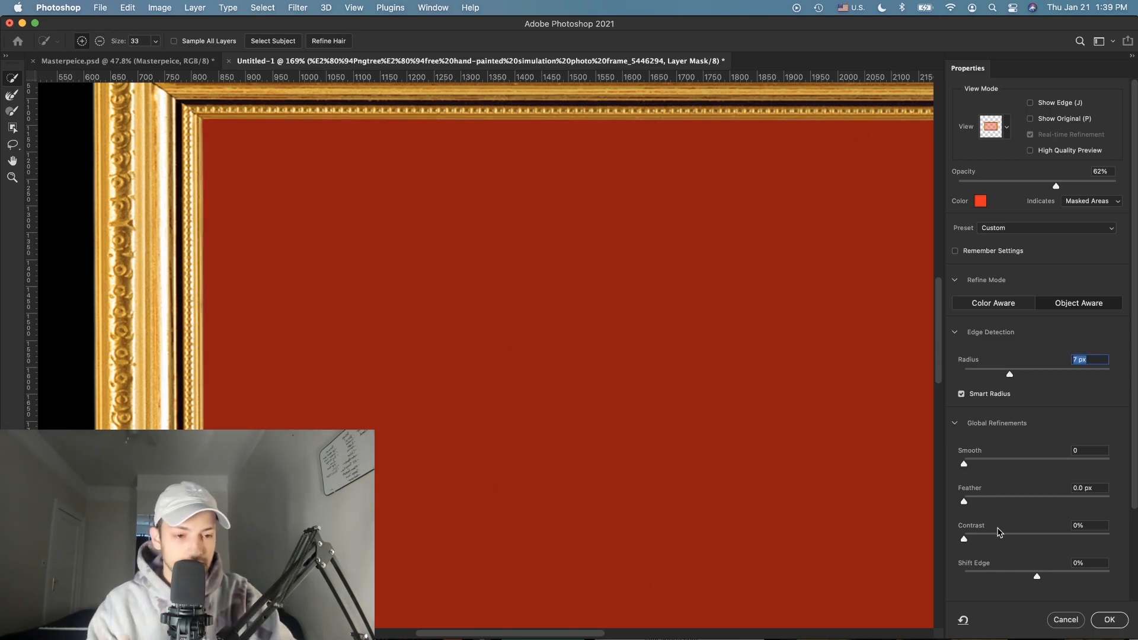
pyautogui.click(1032, 536)
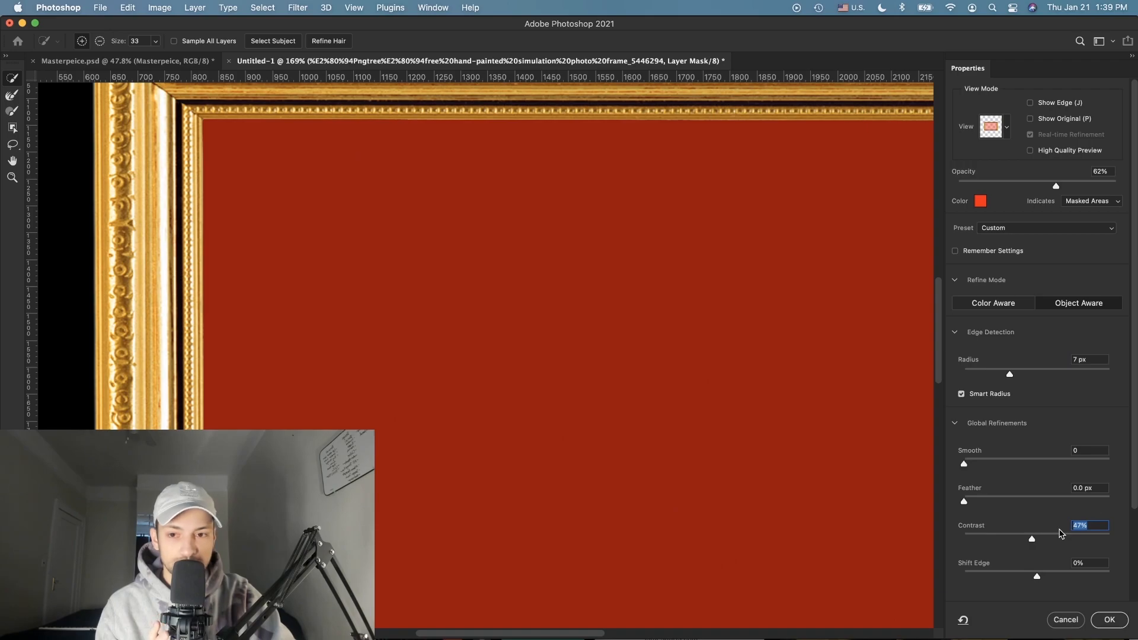
pyautogui.click(1116, 623)
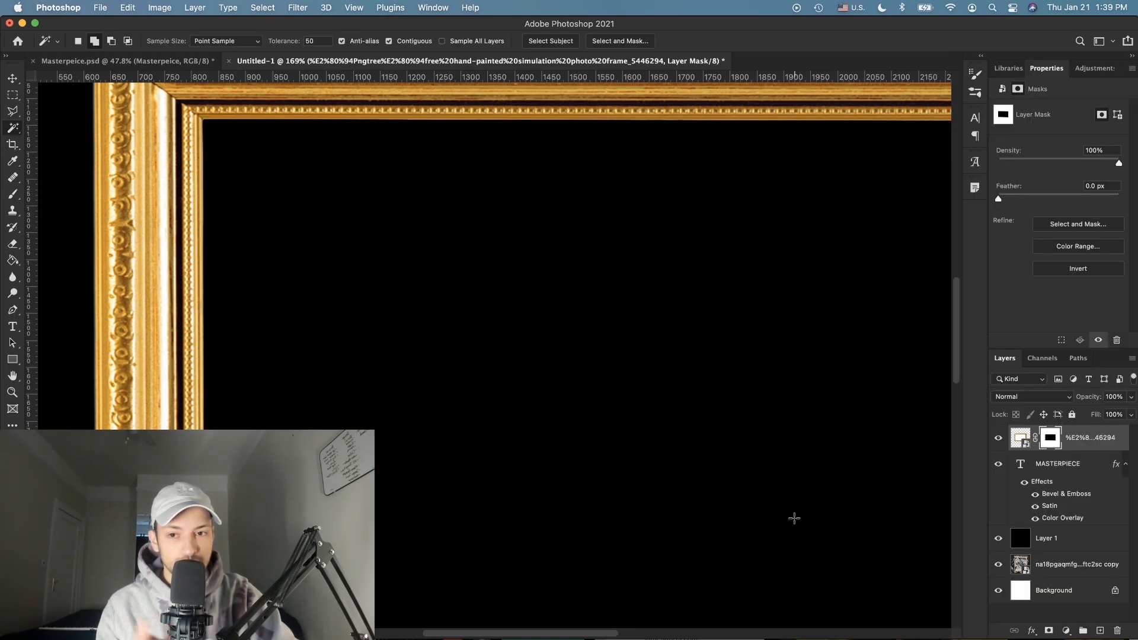
pyautogui.press('super+0')
pyautogui.scroll(-3, 605, 487)
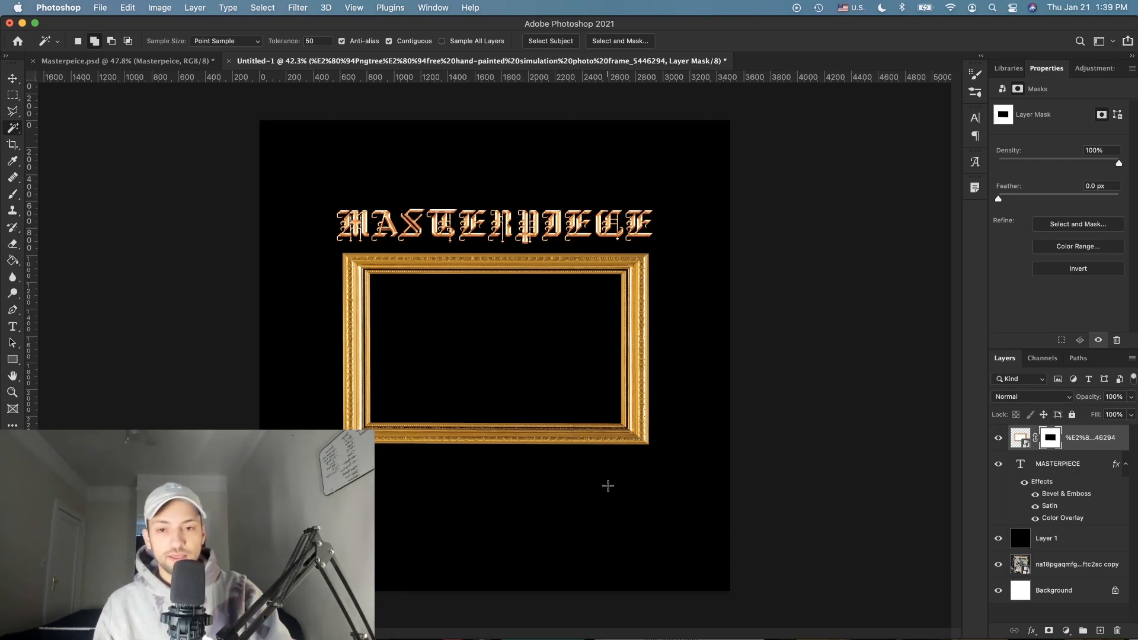
# Step: Add a black-to-white Gradient Map adjustment layer over the artwork
pyautogui.scroll(5, 608, 486)
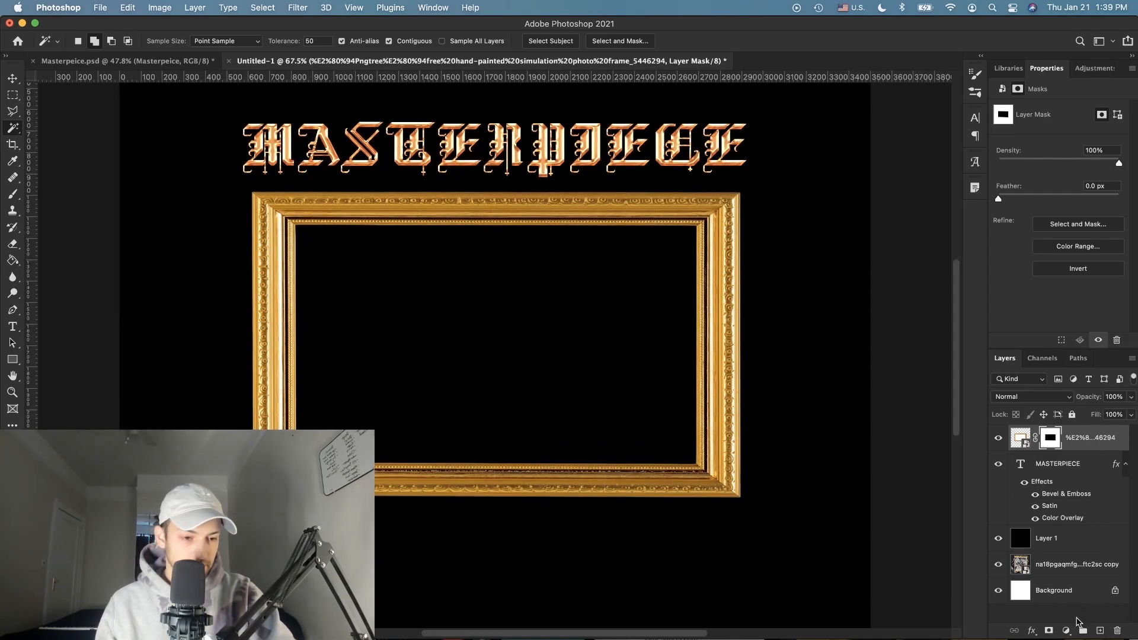
pyautogui.click(1065, 634)
pyautogui.click(1011, 603)
pyautogui.click(1066, 630)
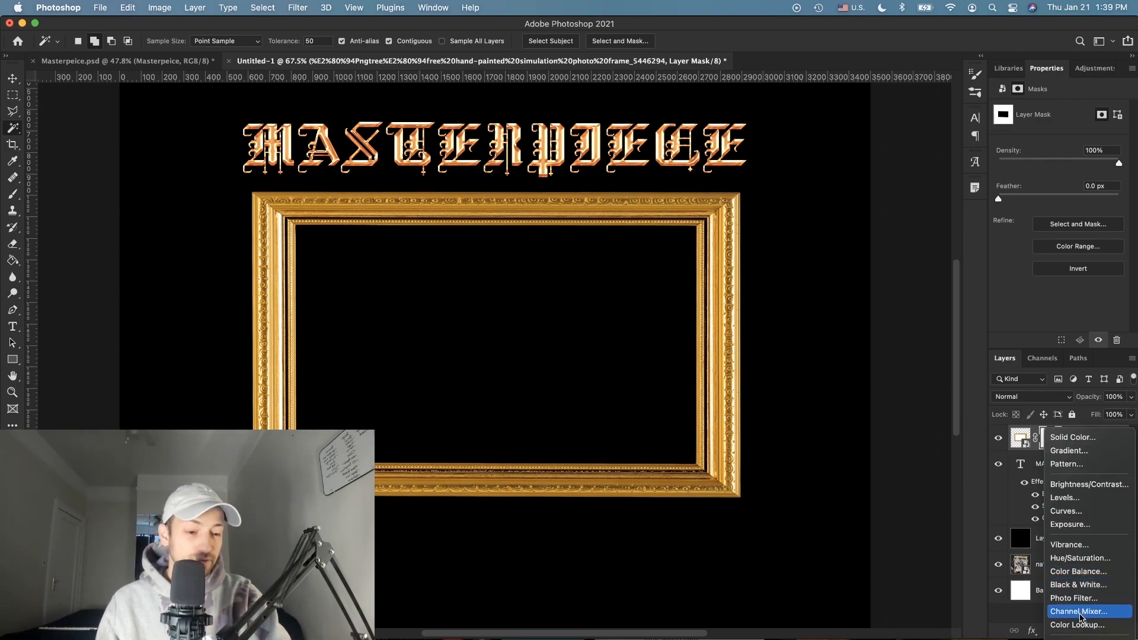
pyautogui.click(1074, 564)
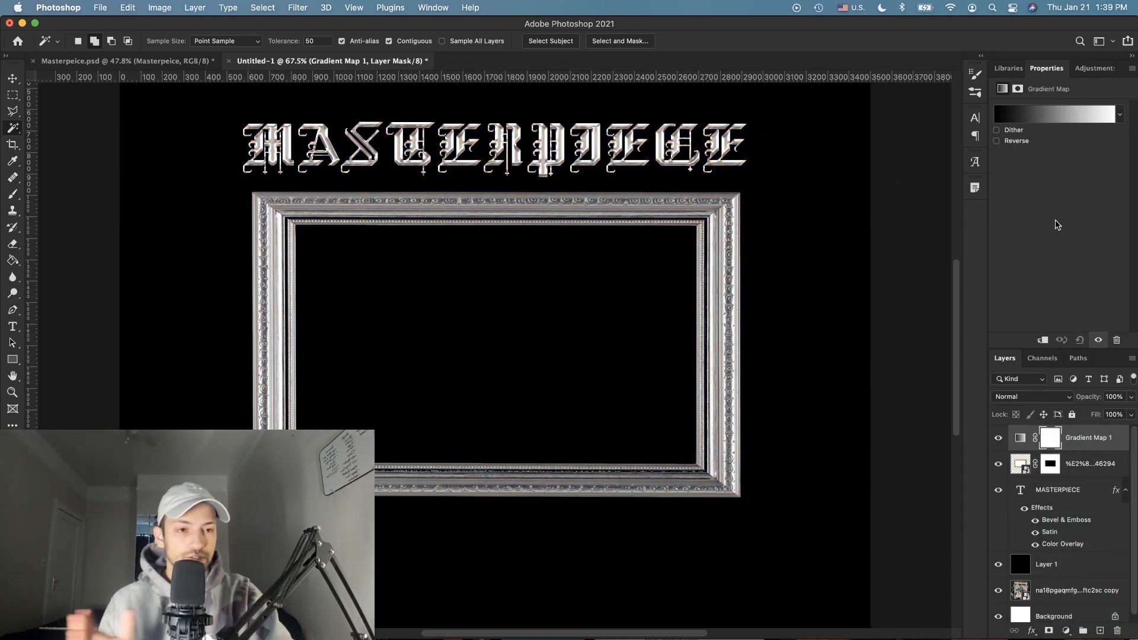
# Step: Clip Gradient Map 1 to the frame layer and zoom in on the title
pyautogui.rightClick(1121, 438)
pyautogui.click(1044, 355)
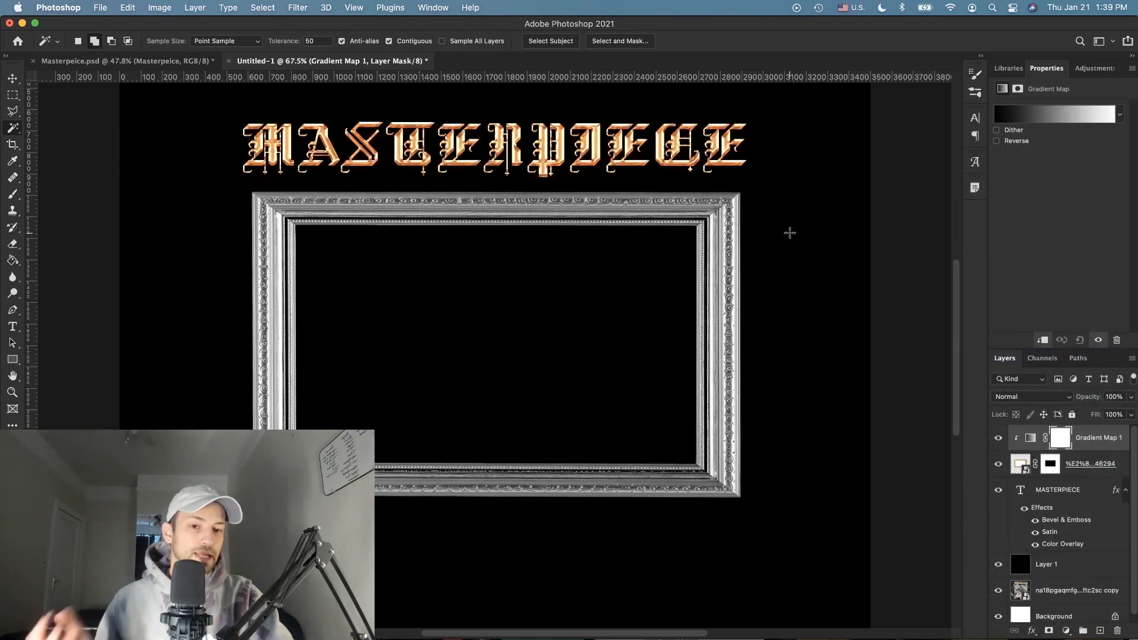
pyautogui.press('super+equal')
pyautogui.scroll(4, 458, 180)
pyautogui.scroll(3, 459, 180)
pyautogui.scroll(2, 655, 200)
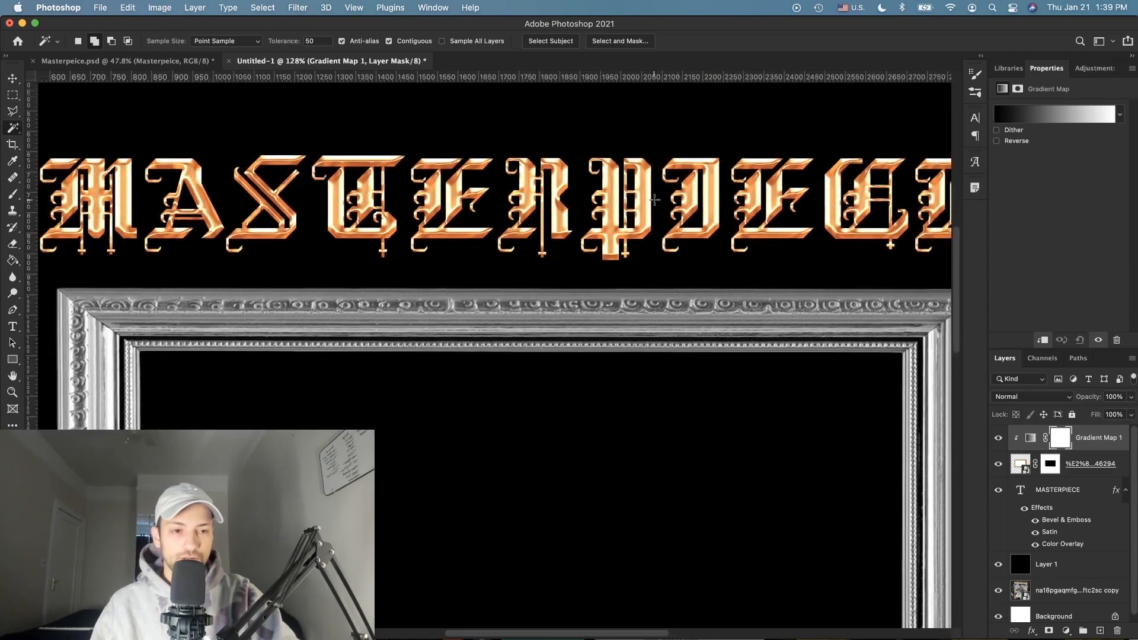
# Step: Set the gradient's dark end stop to a darker orange sampled from the copper lettering
pyautogui.click(1038, 114)
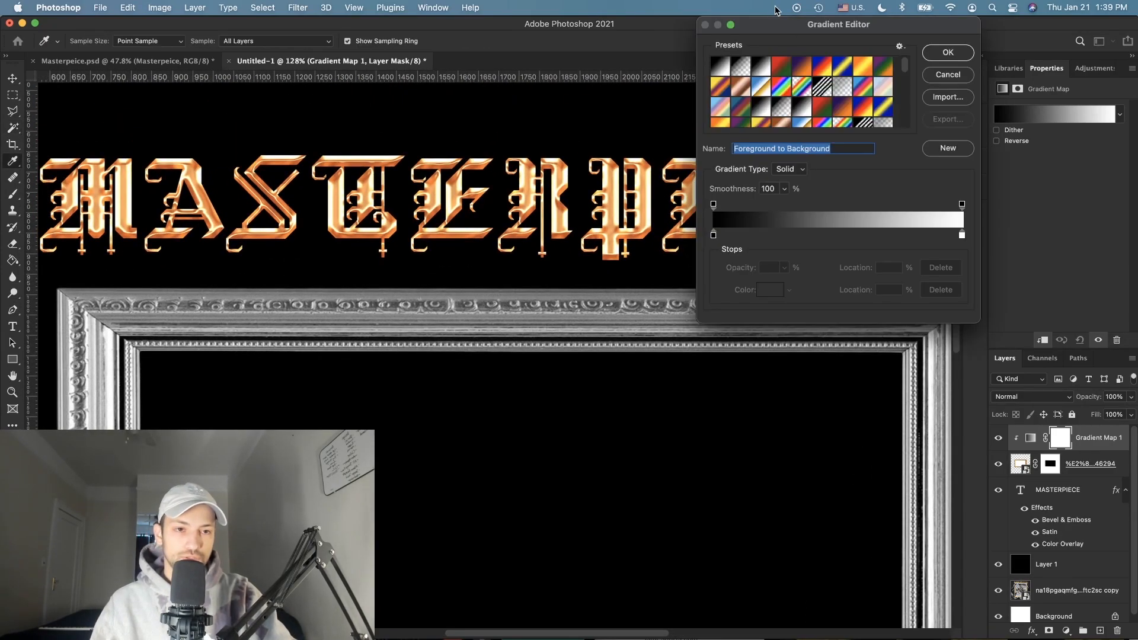
pyautogui.moveTo(788, 25); pyautogui.dragTo(854, 155)
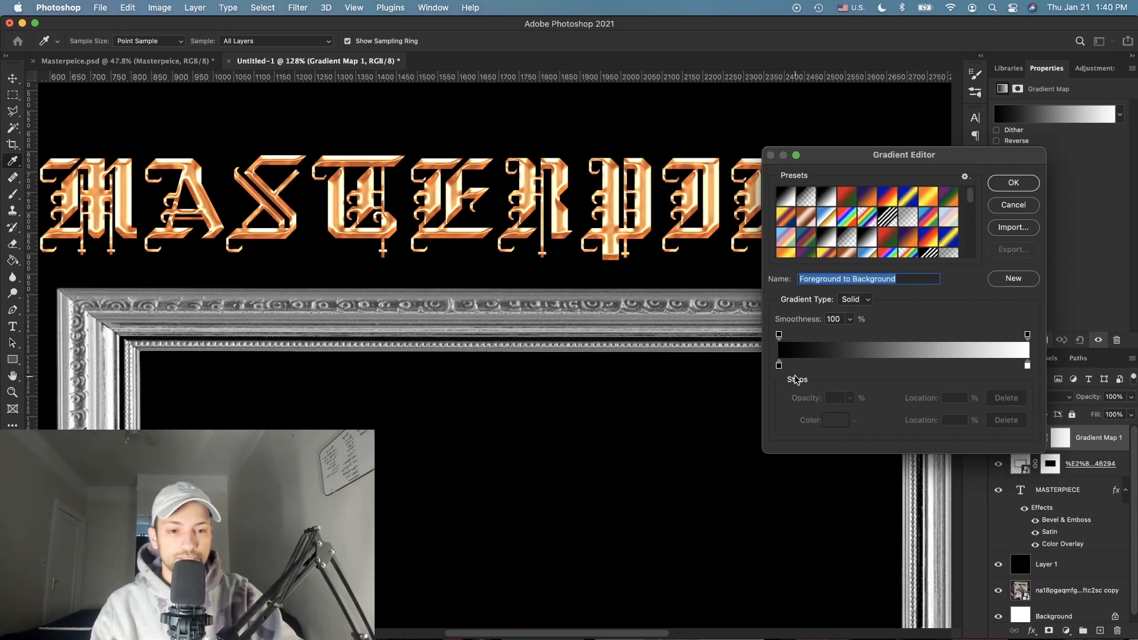
pyautogui.doubleClick(779, 366)
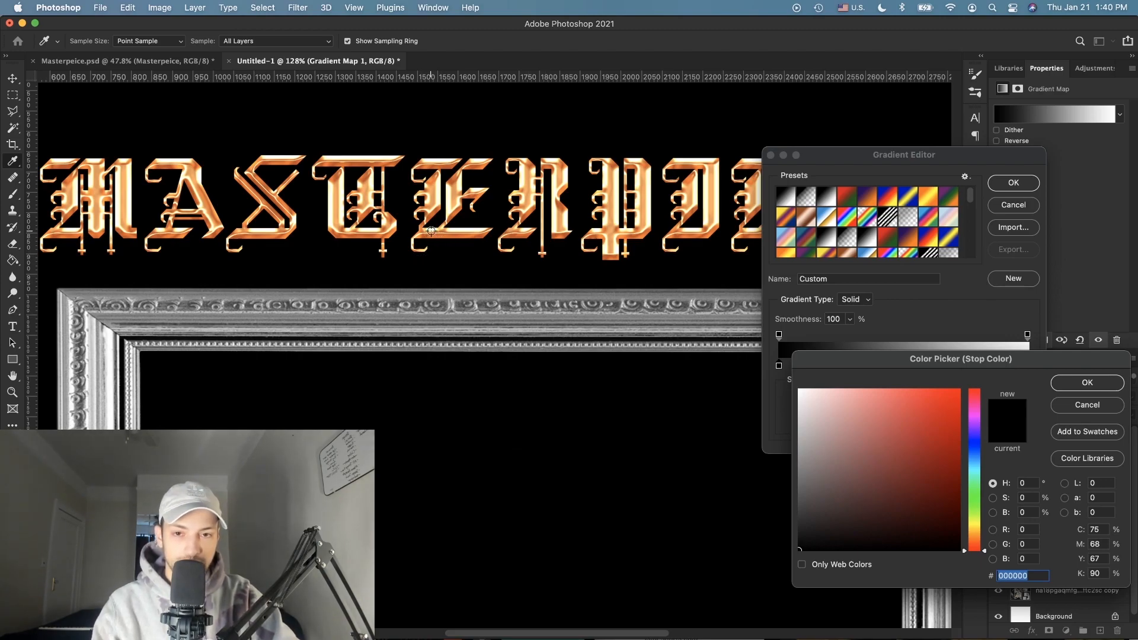
pyautogui.click(474, 169)
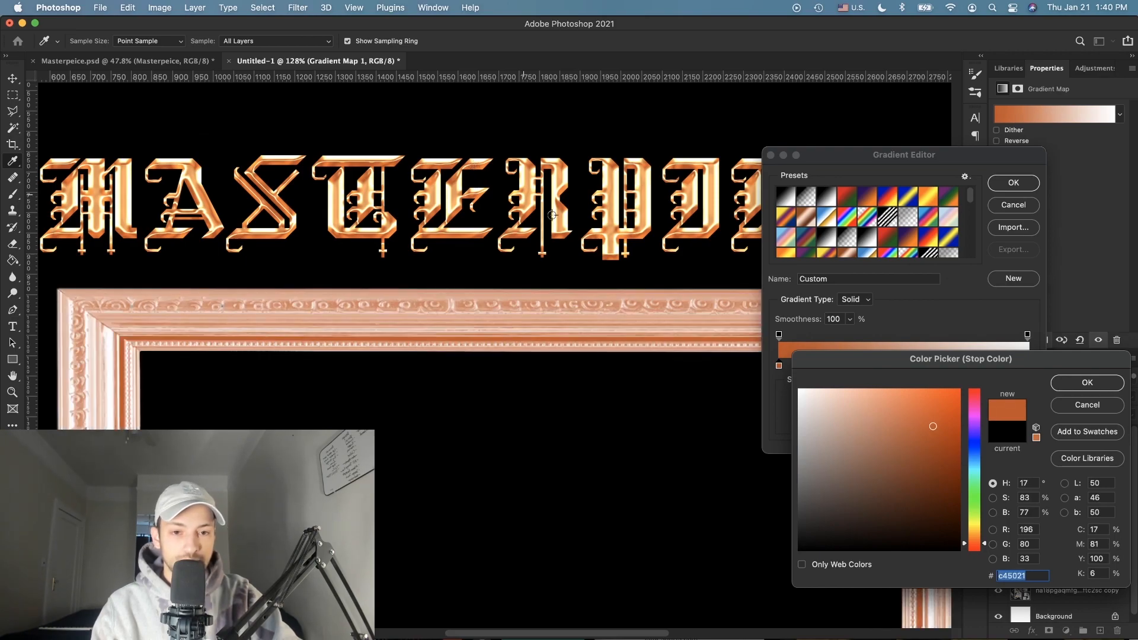
pyautogui.click(168, 236)
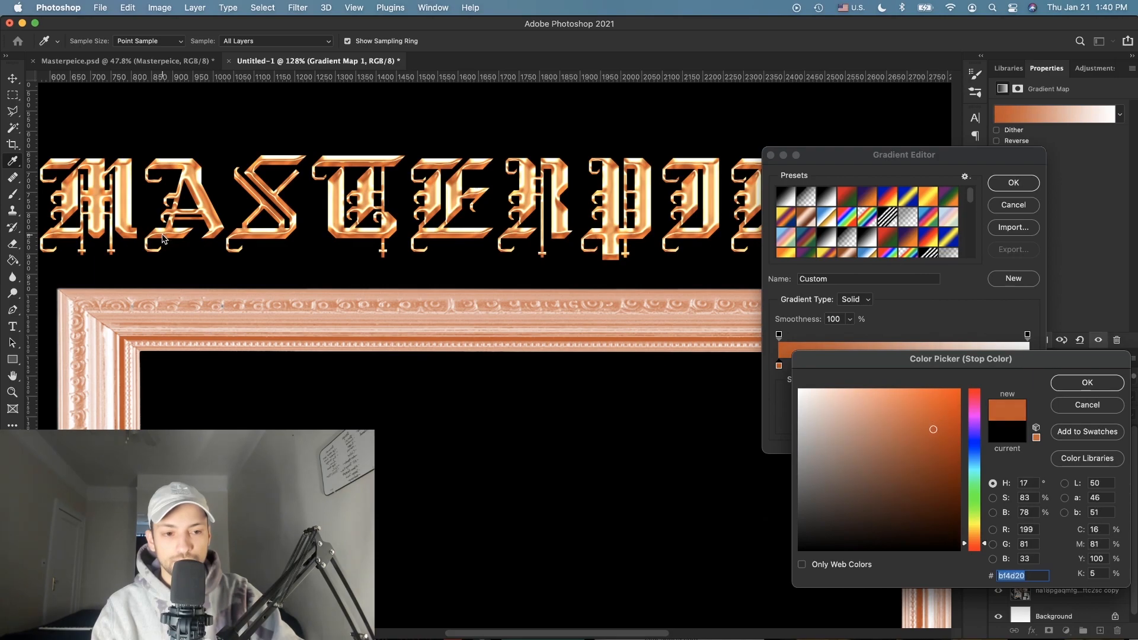
pyautogui.moveTo(934, 432); pyautogui.dragTo(953, 444)
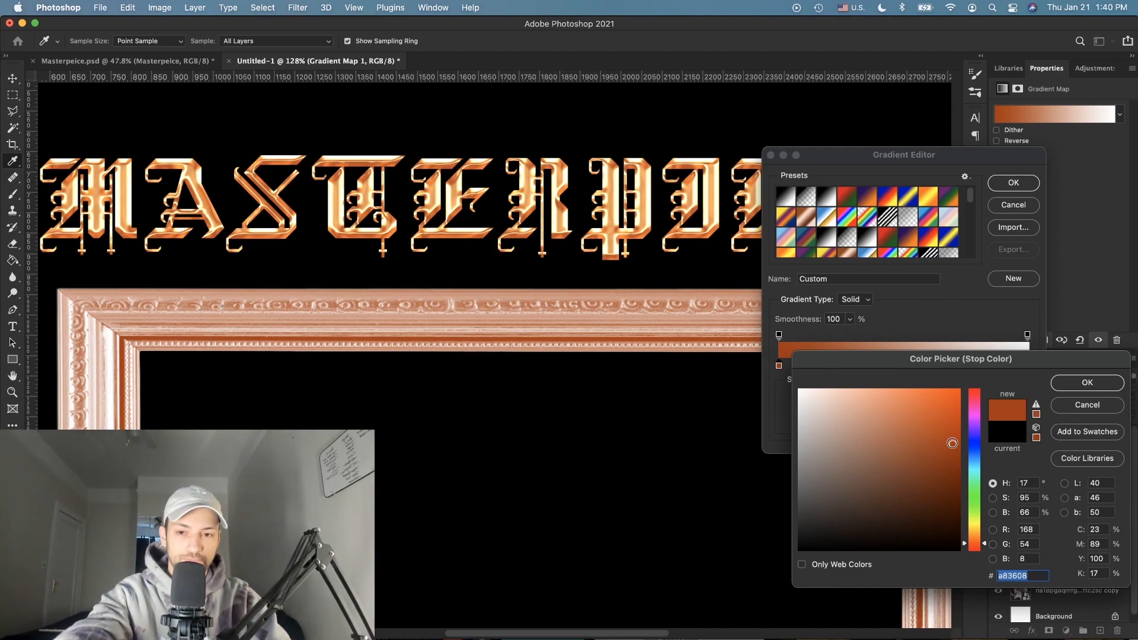
pyautogui.click(1076, 382)
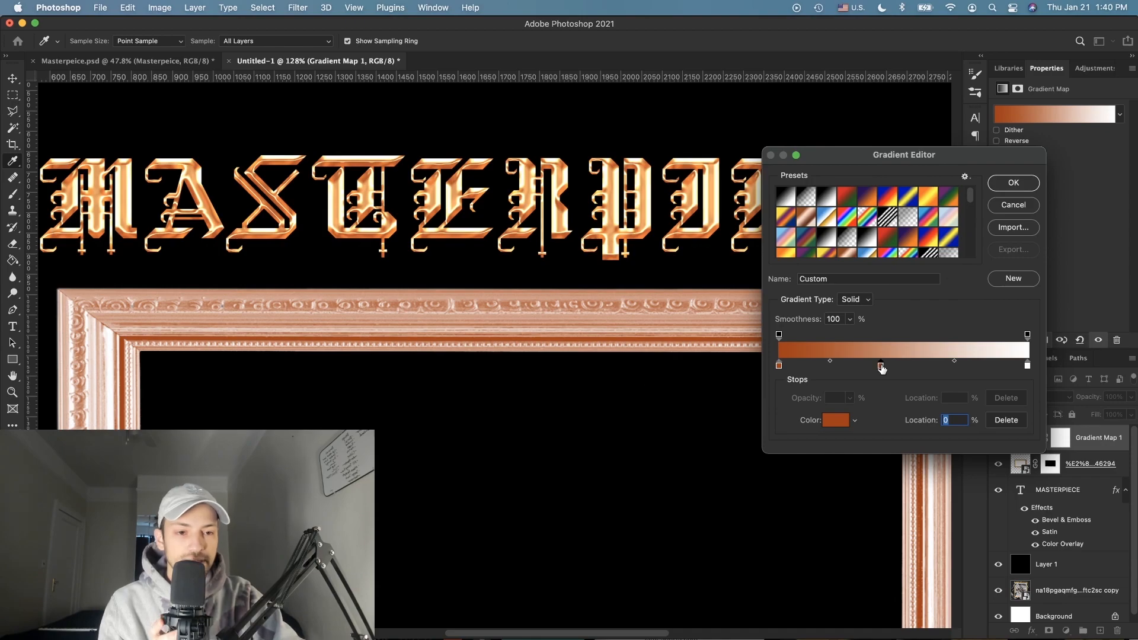
# Step: Add brighter orange and light orange stops sampled from the gilded lettering
pyautogui.doubleClick(881, 367)
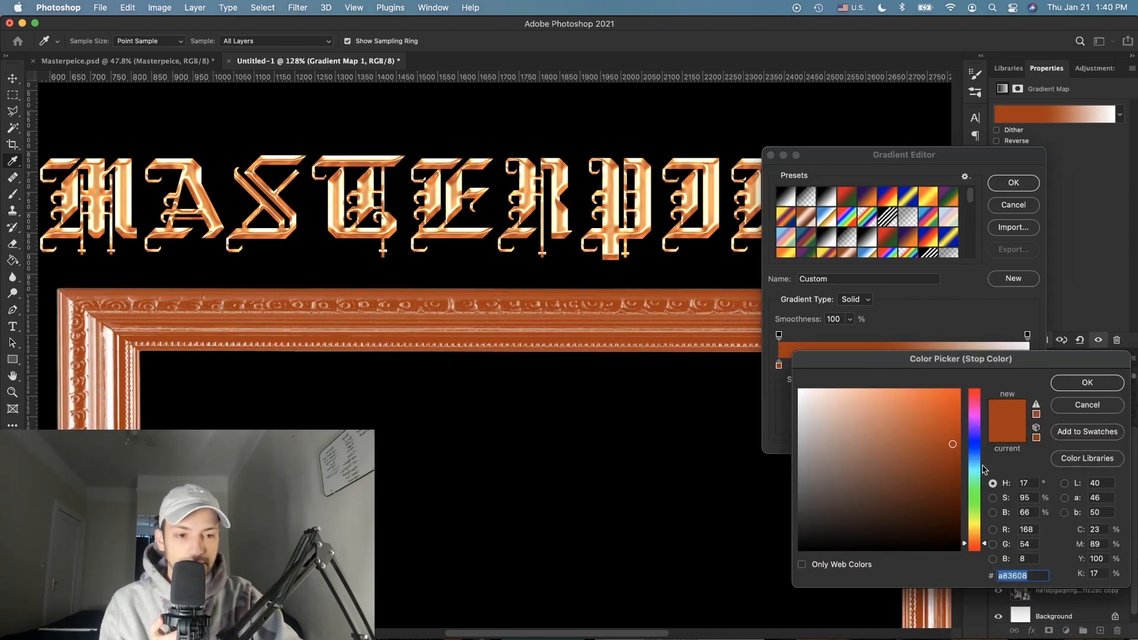
pyautogui.click(646, 170)
pyautogui.click(646, 170)
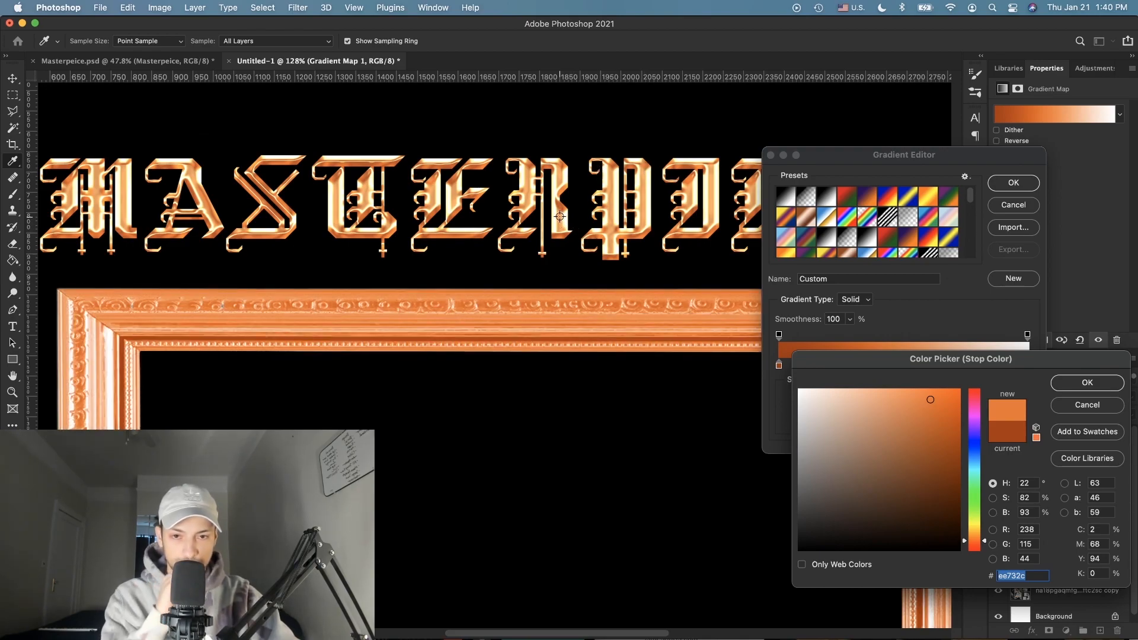
pyautogui.press('Return')
pyautogui.click(942, 365)
pyautogui.doubleClick(942, 365)
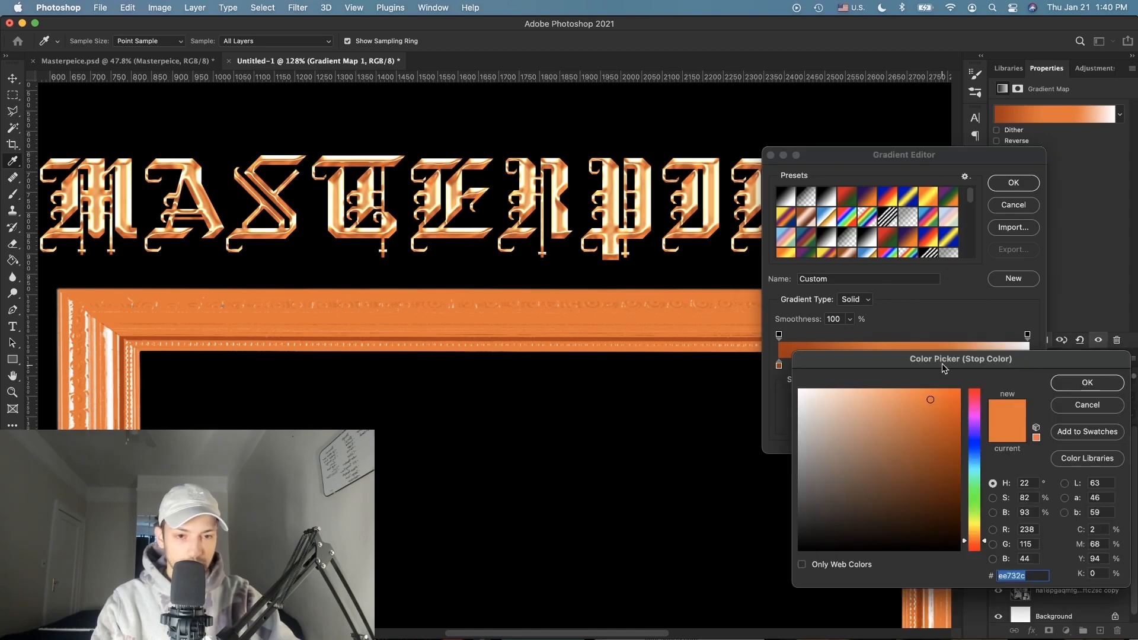
pyautogui.click(612, 184)
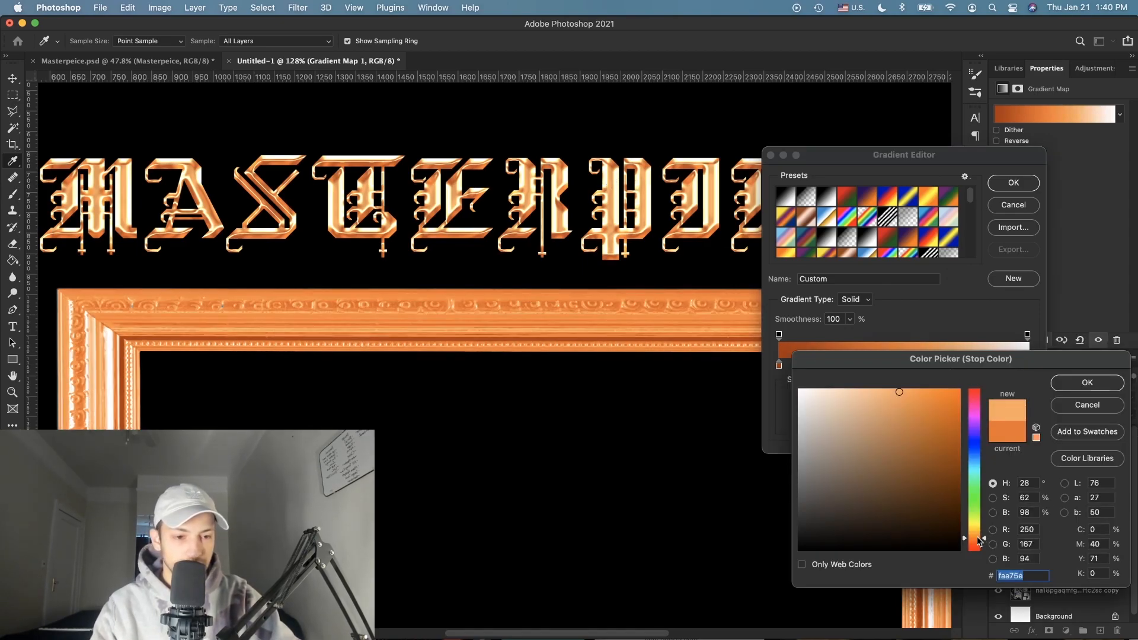
pyautogui.press('Return')
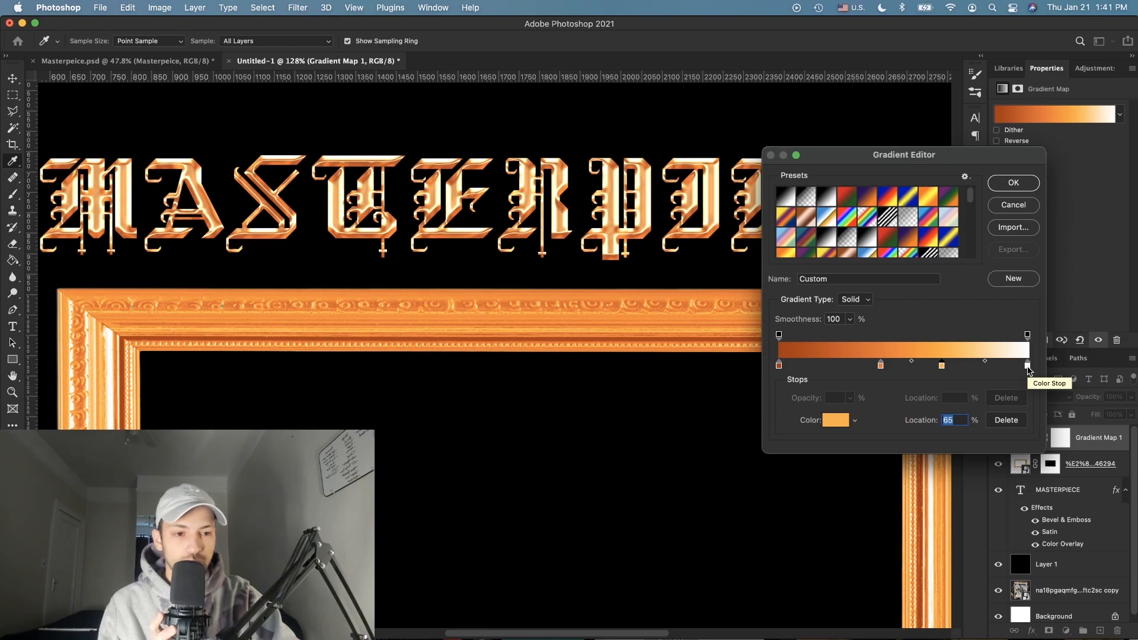
# Step: Arrange the stops (dark orange 37%, light orange 61%, white 87%) and apply the gradient
pyautogui.moveTo(1029, 368); pyautogui.dragTo(997, 367)
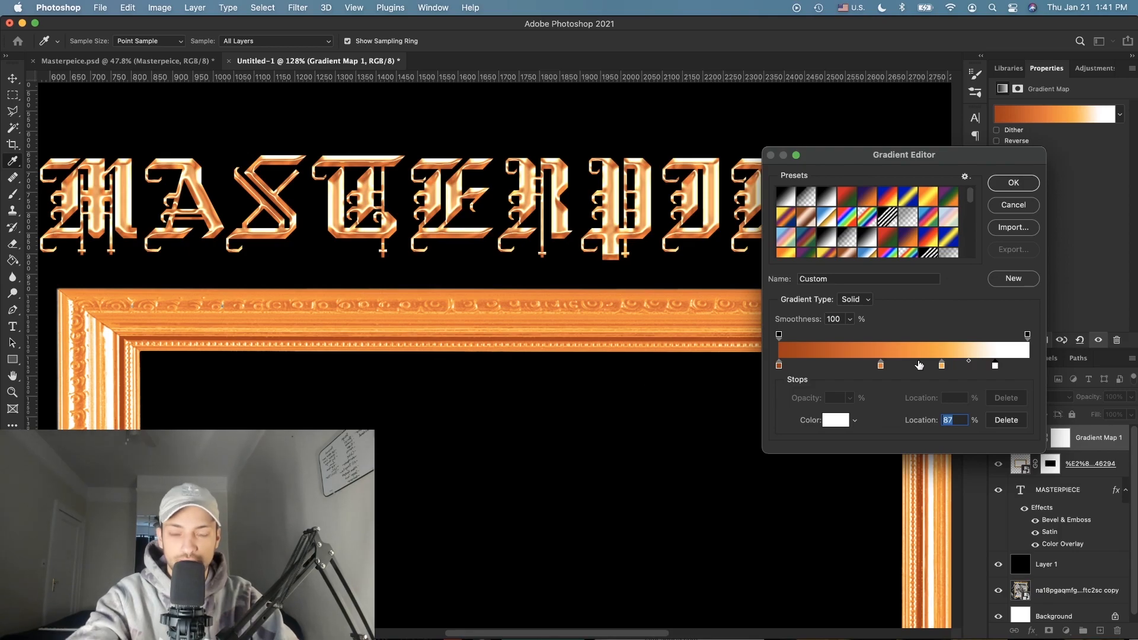
pyautogui.moveTo(941, 365)
pyautogui.mouseDown()
pyautogui.moveTo(987, 366)
pyautogui.moveTo(951, 368)
pyautogui.mouseUp()
pyautogui.moveTo(881, 366); pyautogui.dragTo(872, 367)
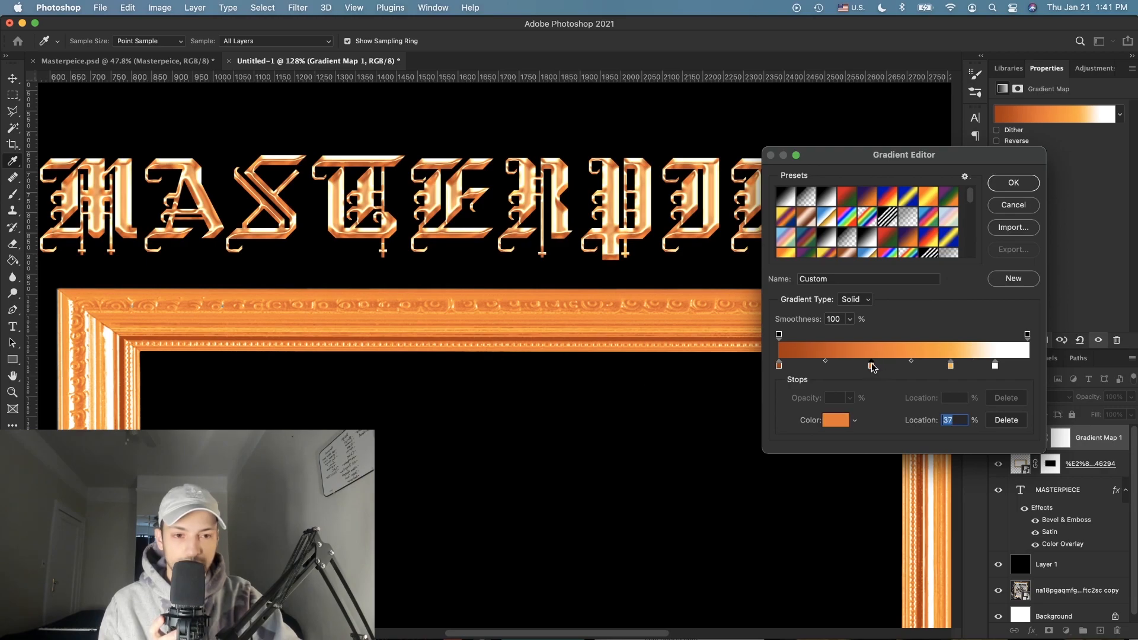
pyautogui.moveTo(950, 366); pyautogui.dragTo(932, 368)
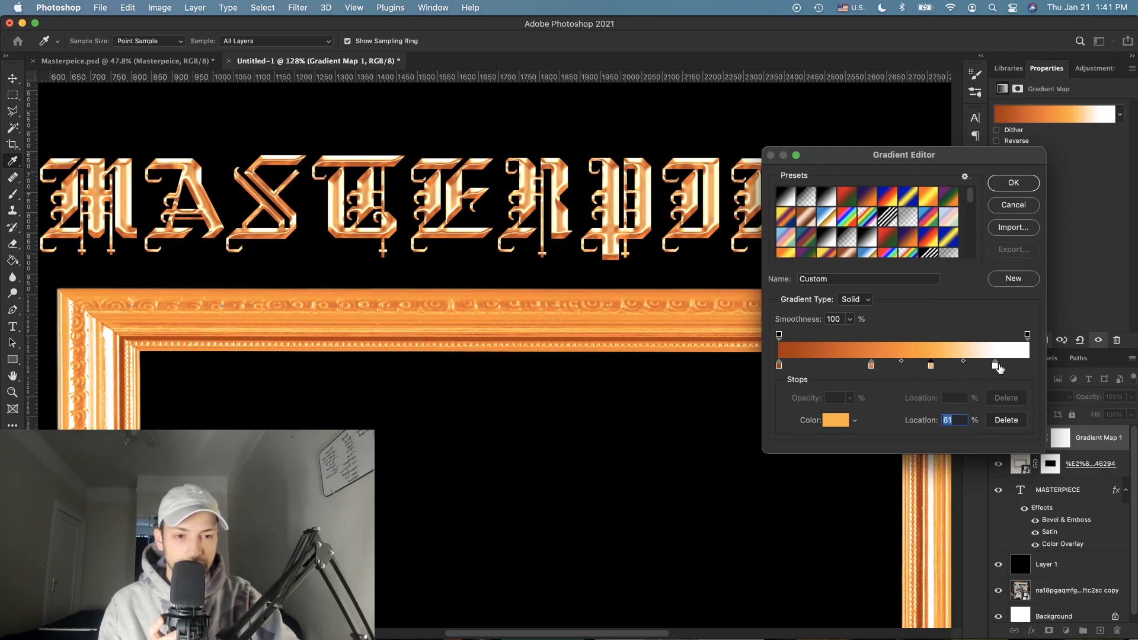
pyautogui.click(983, 366)
pyautogui.moveTo(982, 366)
pyautogui.mouseDown()
pyautogui.moveTo(981, 396)
pyautogui.moveTo(994, 366)
pyautogui.moveTo(982, 368)
pyautogui.mouseUp()
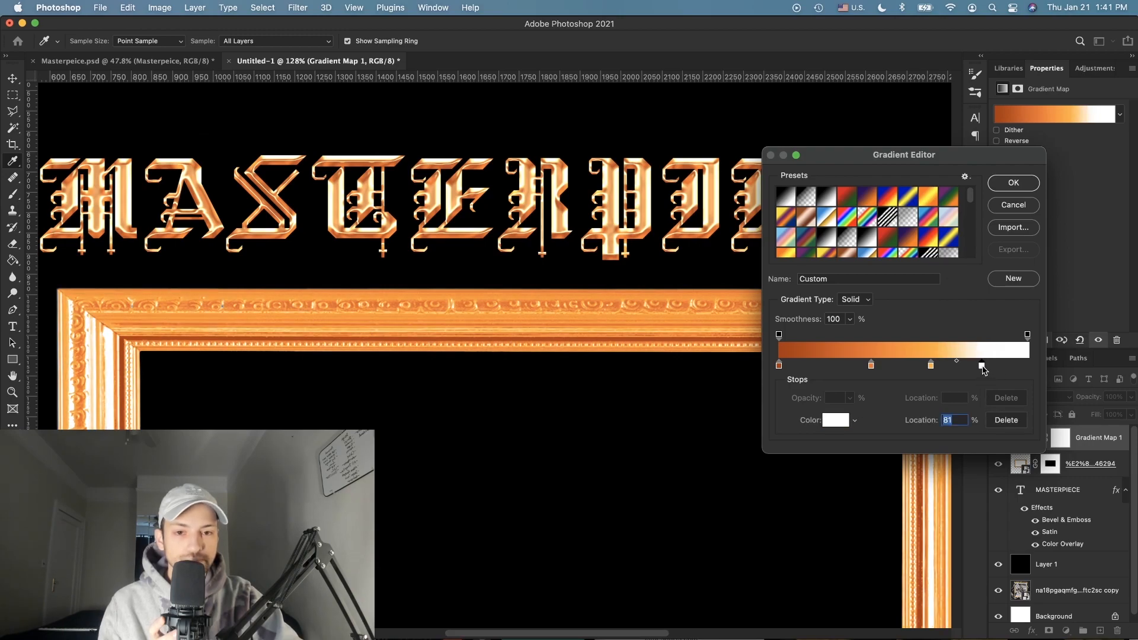
pyautogui.click(1014, 182)
# Step: Deepen the darkest gradient stop to brownish orange 712100
pyautogui.press('w')
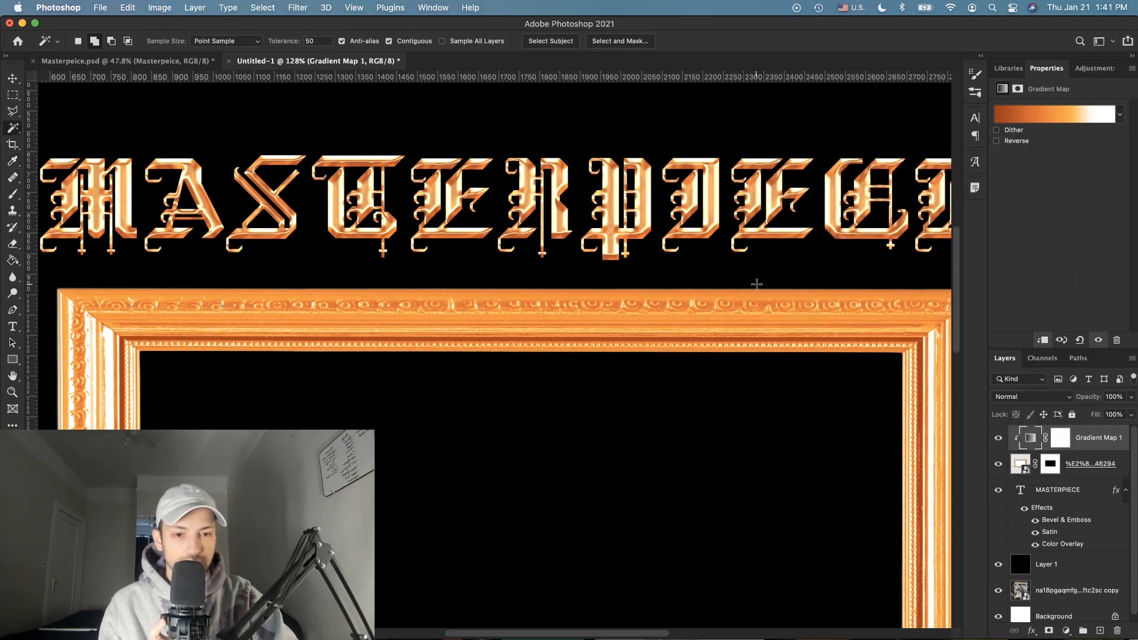
pyautogui.scroll(-5, 756, 284)
pyautogui.scroll(3, 757, 284)
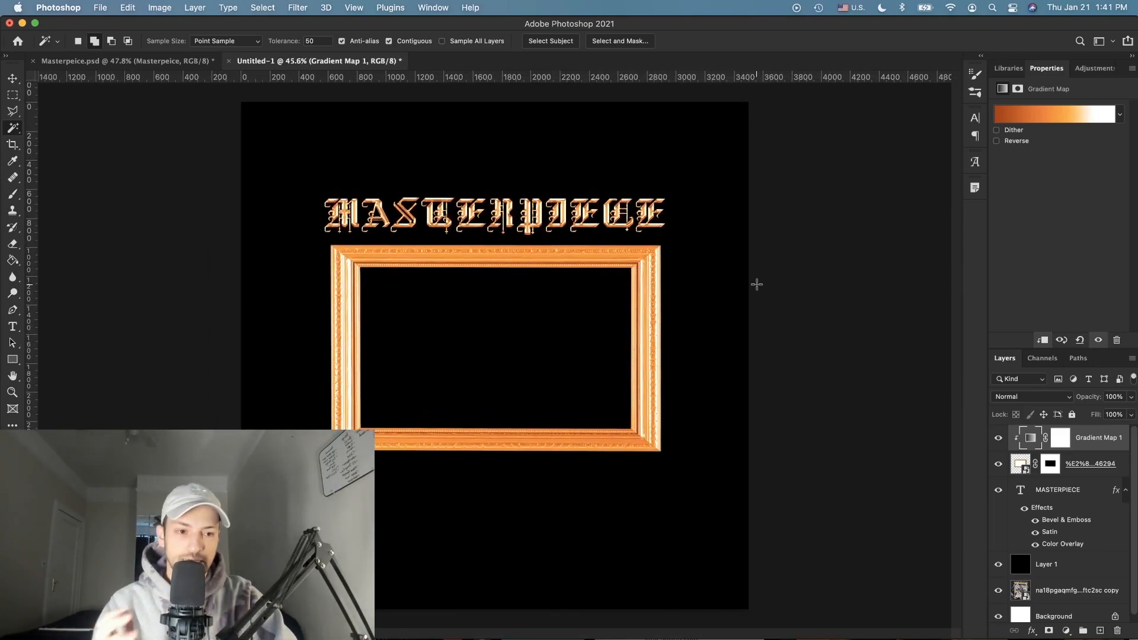
pyautogui.scroll(3, 539, 397)
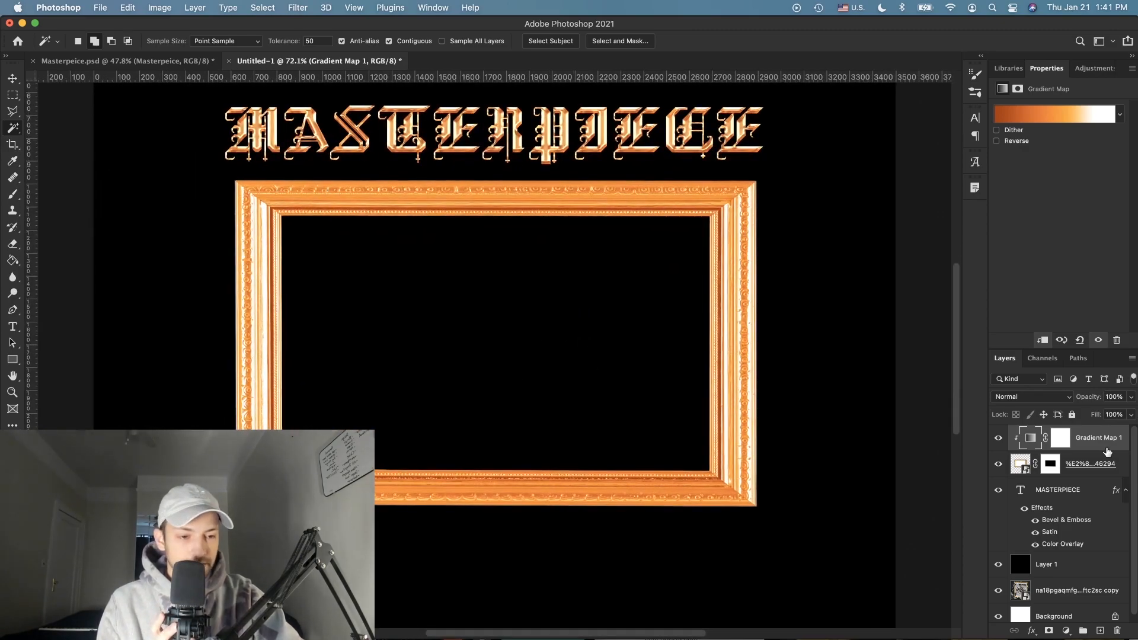
pyautogui.click(1017, 115)
pyautogui.doubleClick(779, 365)
pyautogui.moveTo(947, 483); pyautogui.dragTo(959, 479)
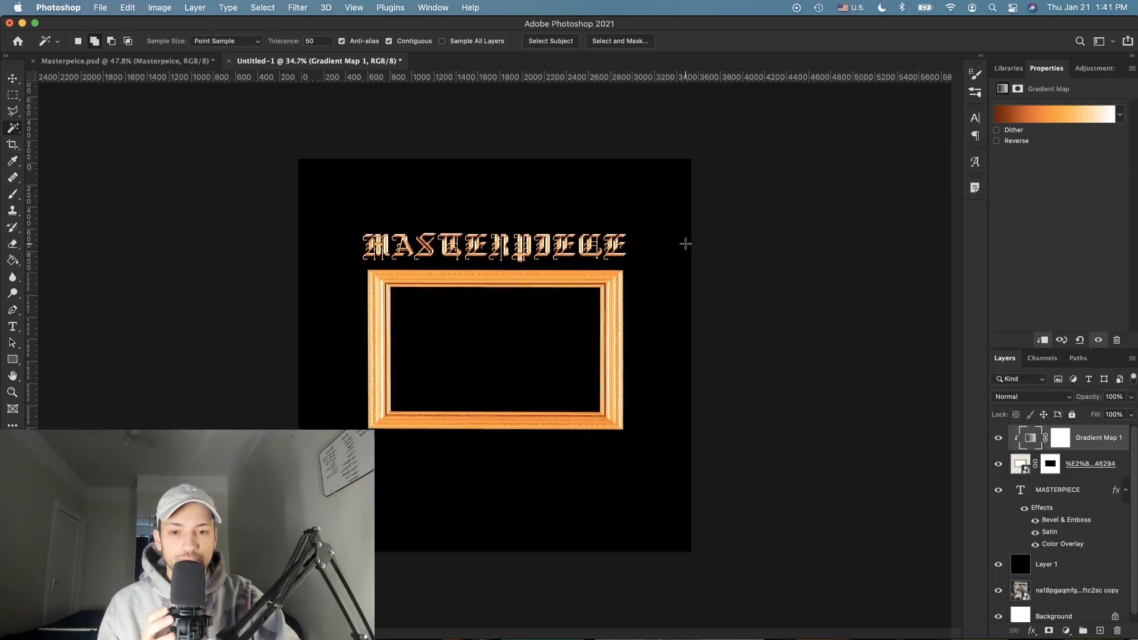
pyautogui.scroll(3, 685, 244)
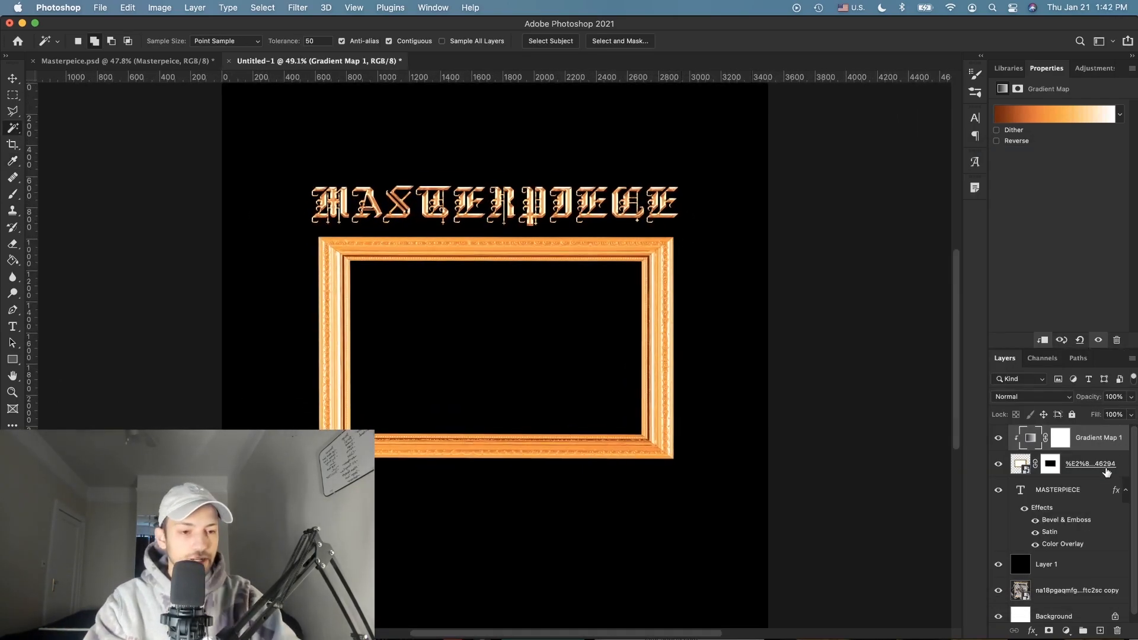
# Step: Group the gradient map with the frame and add Brightness/Contrast at brightness -35, contrast 35
pyautogui.hotkey('ctrl', 'g')
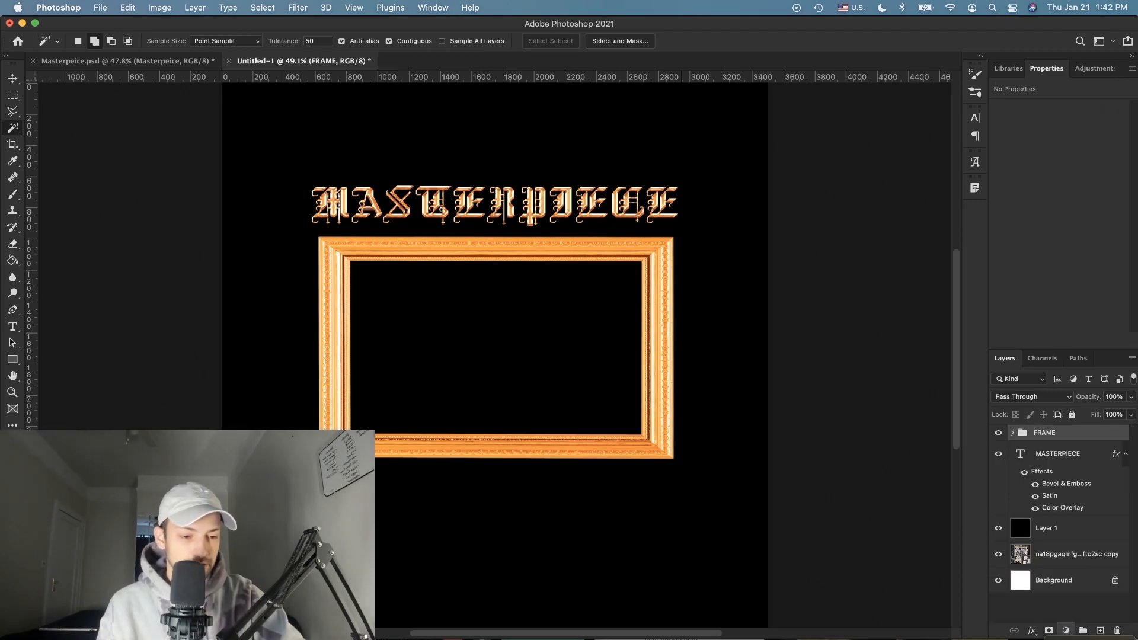
pyautogui.click(1066, 631)
pyautogui.click(1085, 599)
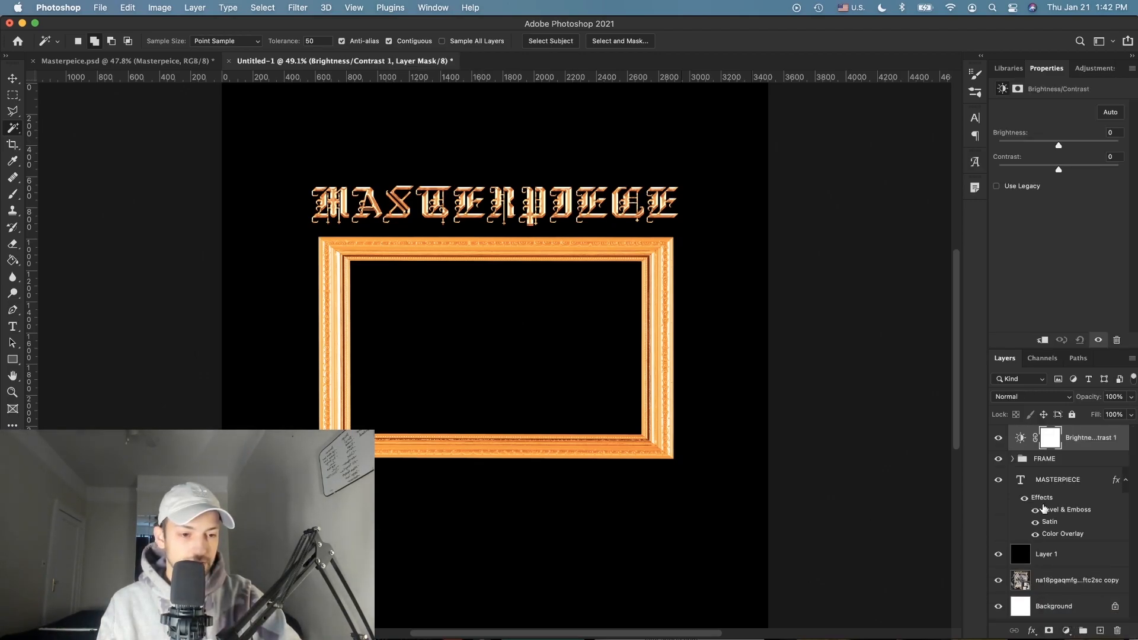
pyautogui.moveTo(1074, 169); pyautogui.dragTo(1129, 169)
pyautogui.moveTo(1045, 145); pyautogui.dragTo(1046, 146)
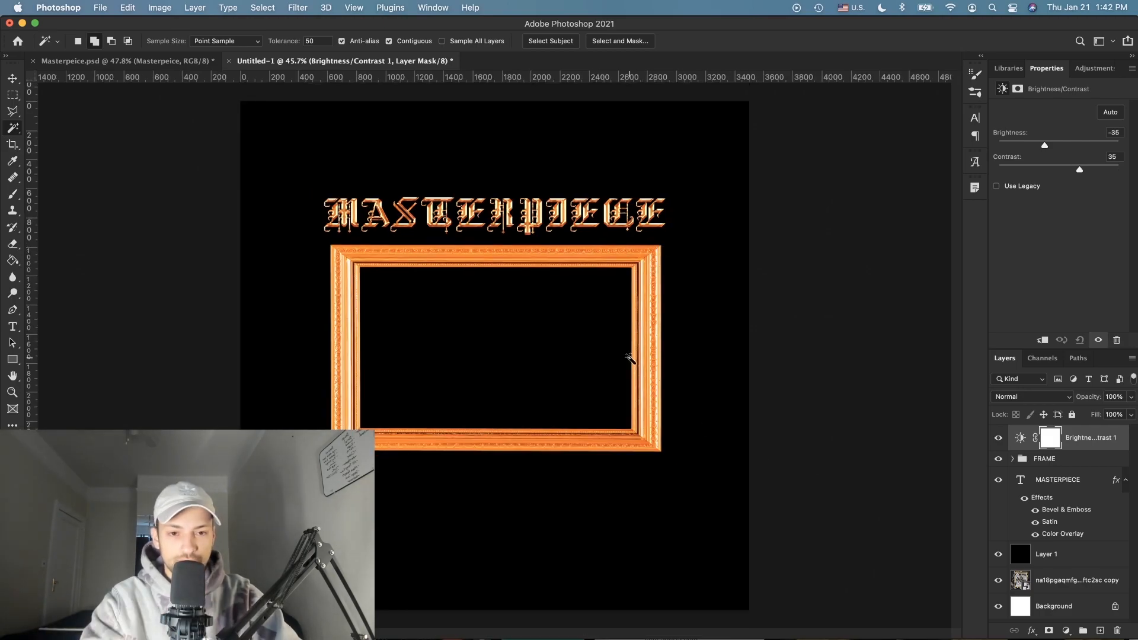
pyautogui.scroll(5, 622, 335)
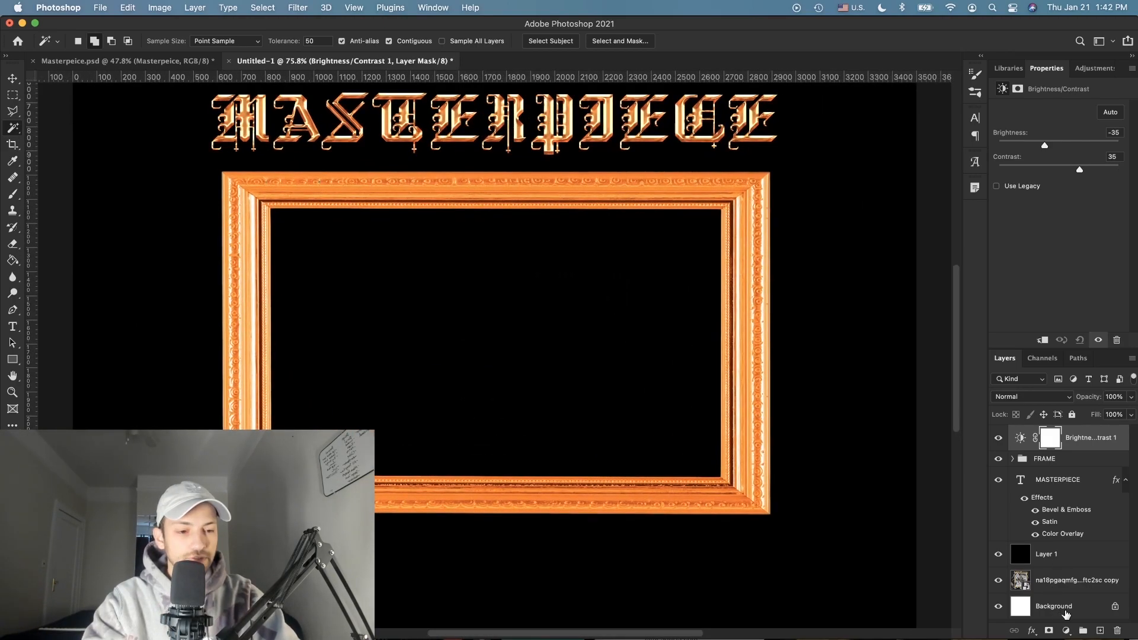
# Step: Add a Color Balance adjustment warming the midtones, with yellow–blue at -29 and less red
pyautogui.click(1066, 630)
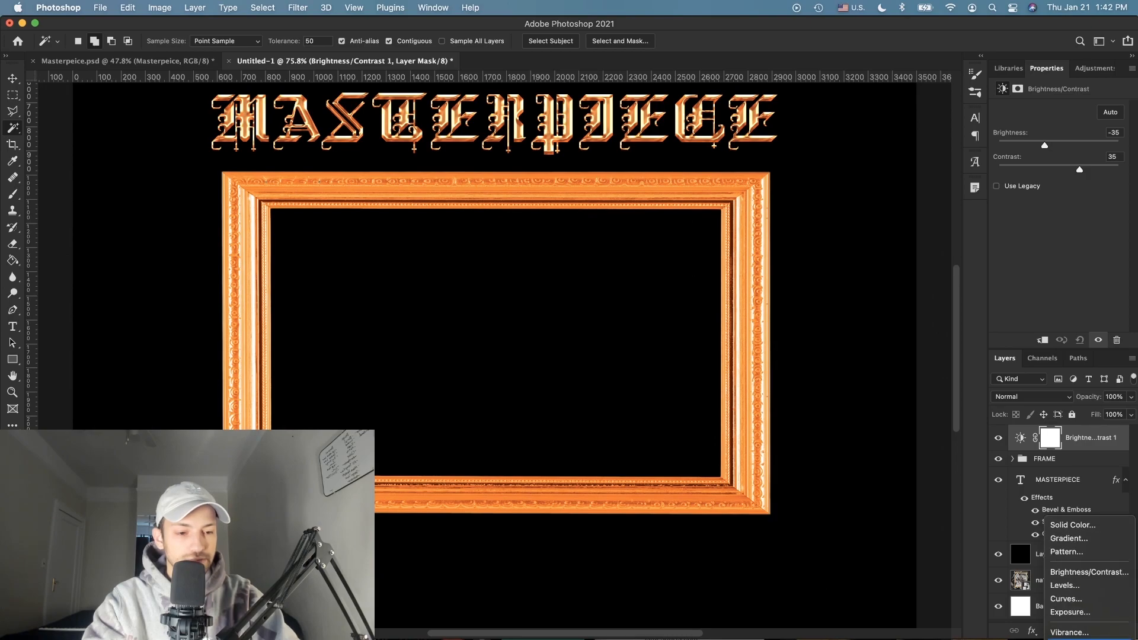
pyautogui.click(1074, 639)
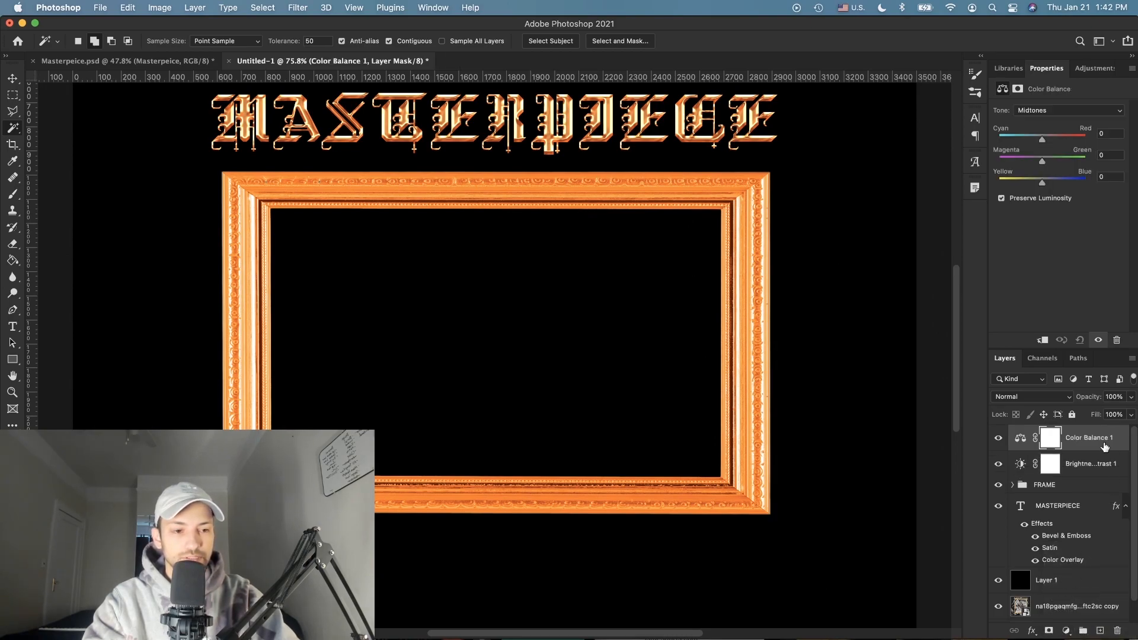
pyautogui.moveTo(1041, 182)
pyautogui.mouseDown()
pyautogui.moveTo(1017, 182)
pyautogui.moveTo(1028, 182)
pyautogui.mouseUp()
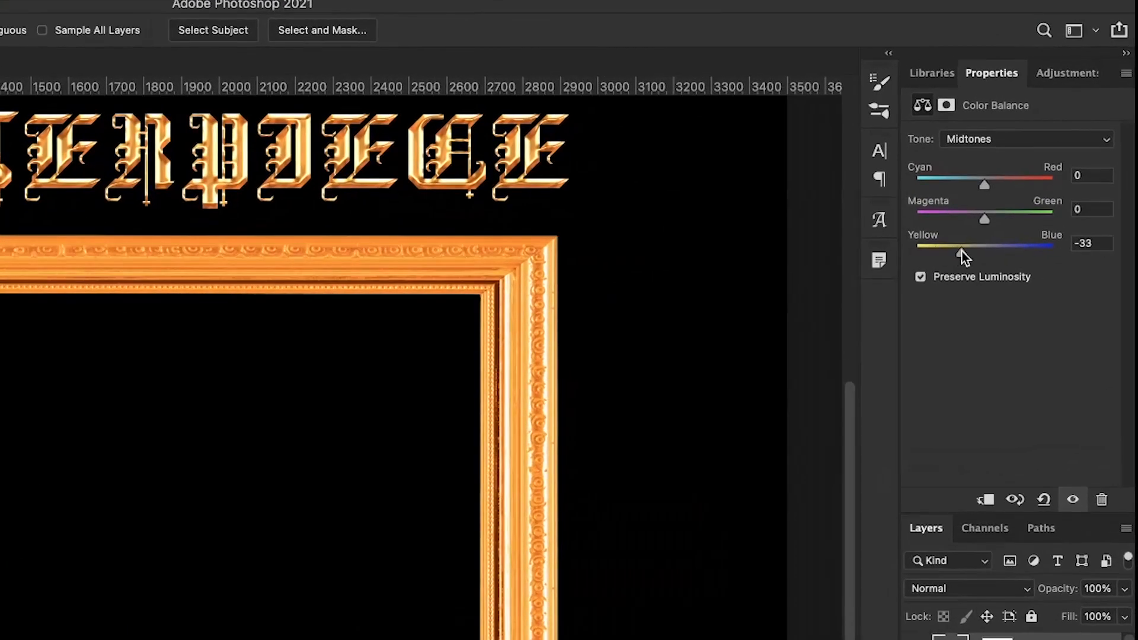
pyautogui.moveTo(962, 251); pyautogui.dragTo(965, 253)
pyautogui.press('super+minus')
pyautogui.press('super+minus')
pyautogui.moveTo(985, 184); pyautogui.dragTo(954, 180)
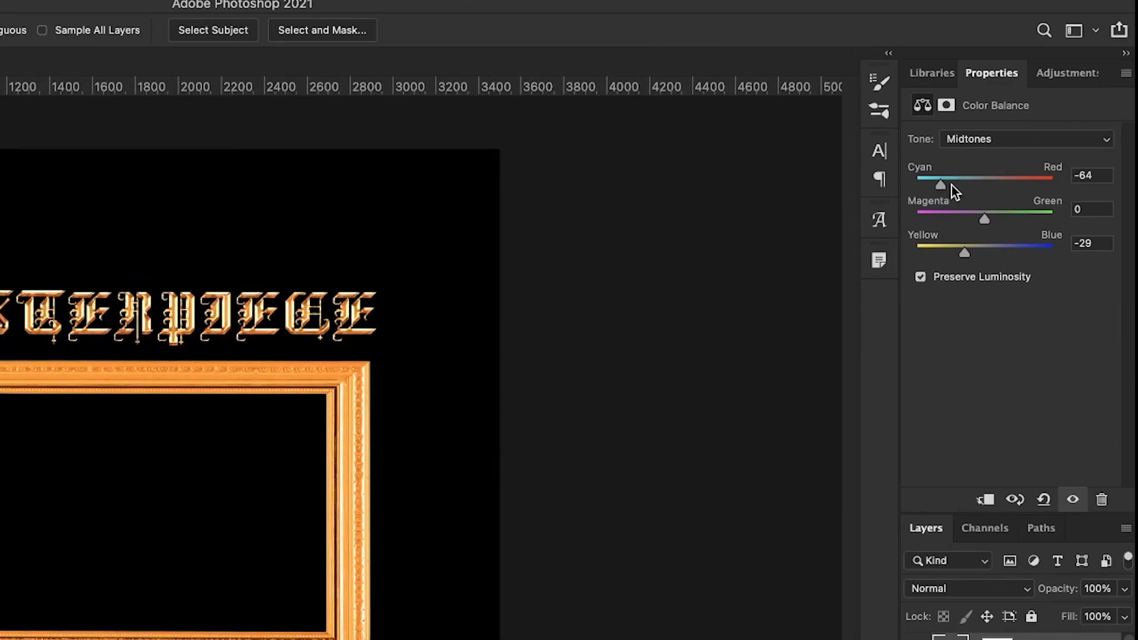
pyautogui.scroll(-3, 470, 414)
pyautogui.scroll(2, 470, 414)
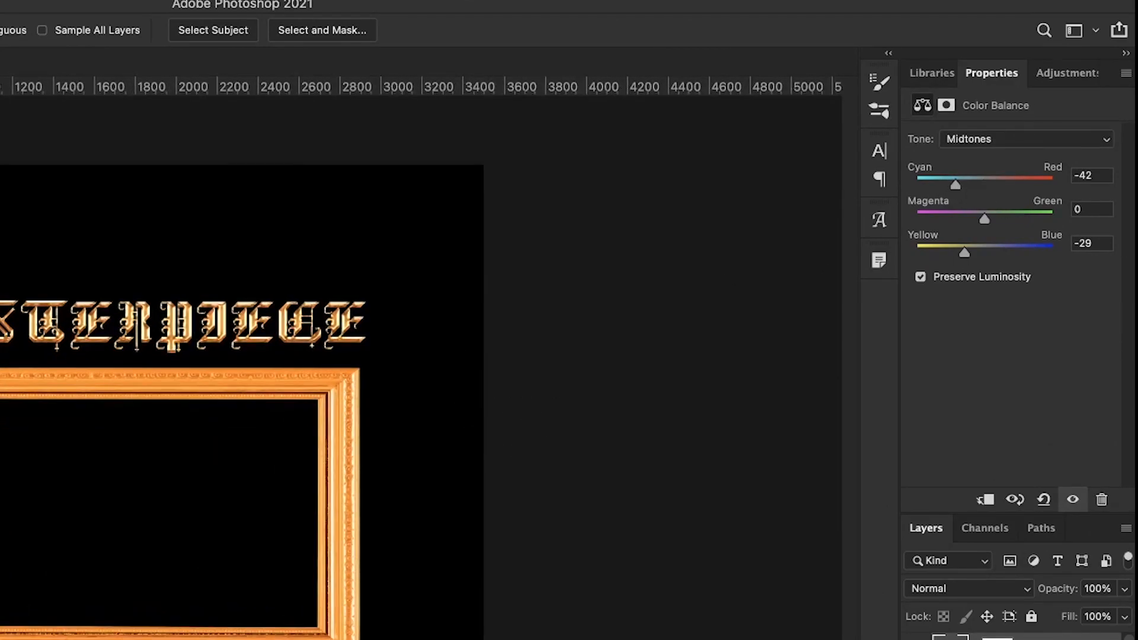
# Step: Group the FRAME and MASTERPIECE layers together
pyautogui.click(1055, 485)
pyautogui.keyDown('shift'); pyautogui.click(1067, 511); pyautogui.keyUp('shift')
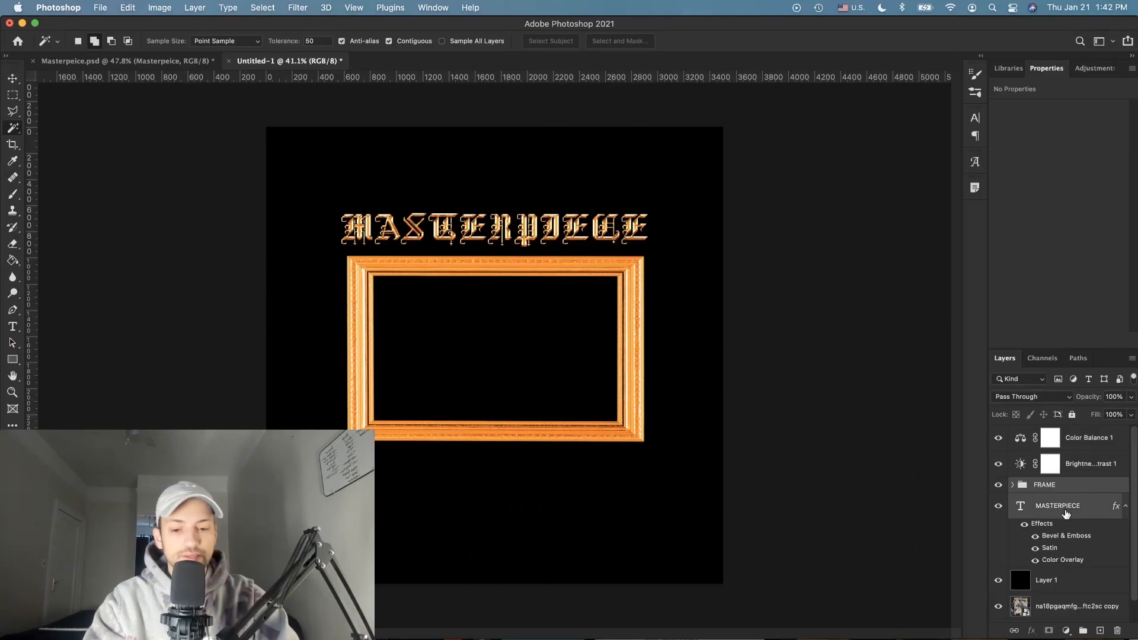
pyautogui.press('super+g')
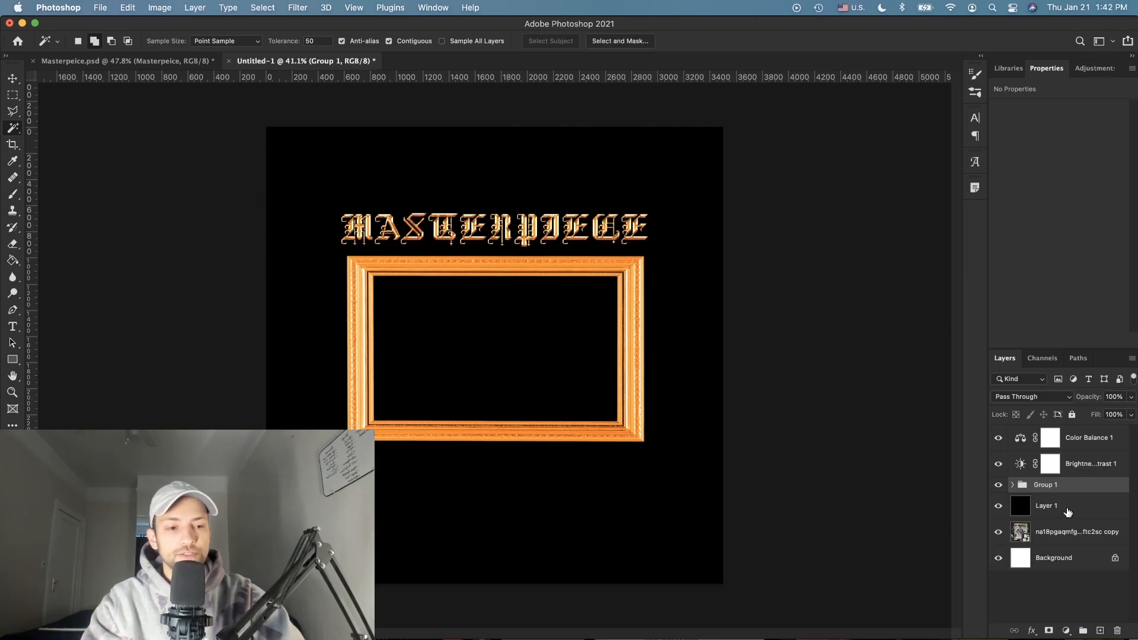
# Step: Rename the group to Frame/Text and clip the adjustment layers to it
pyautogui.doubleClick(1045, 485)
pyautogui.write('Frame')
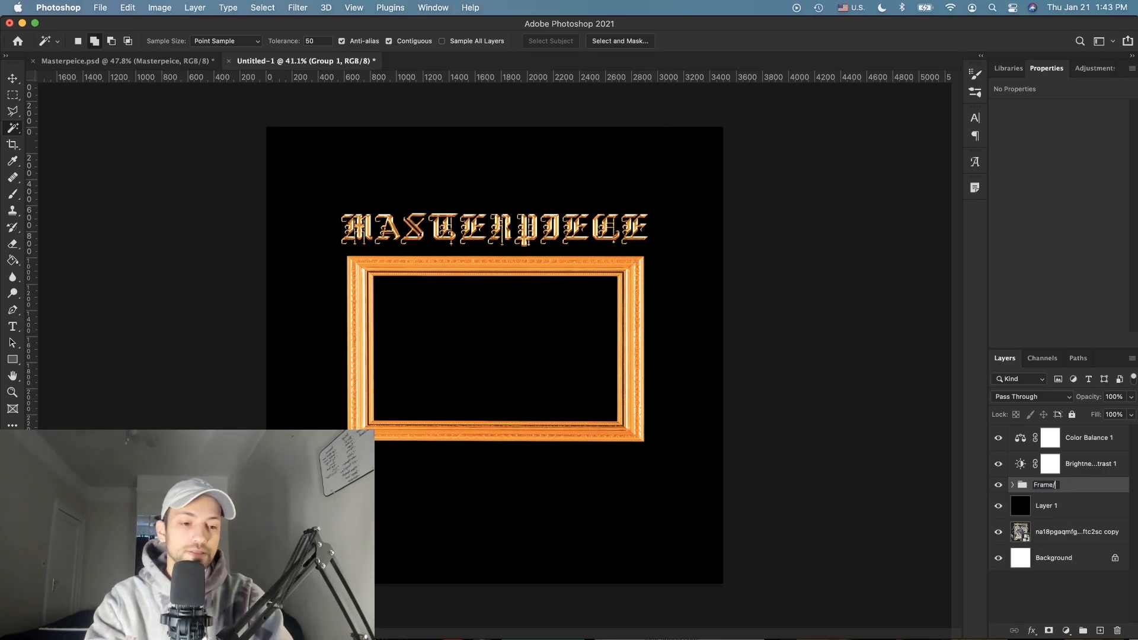
pyautogui.write('/Text')
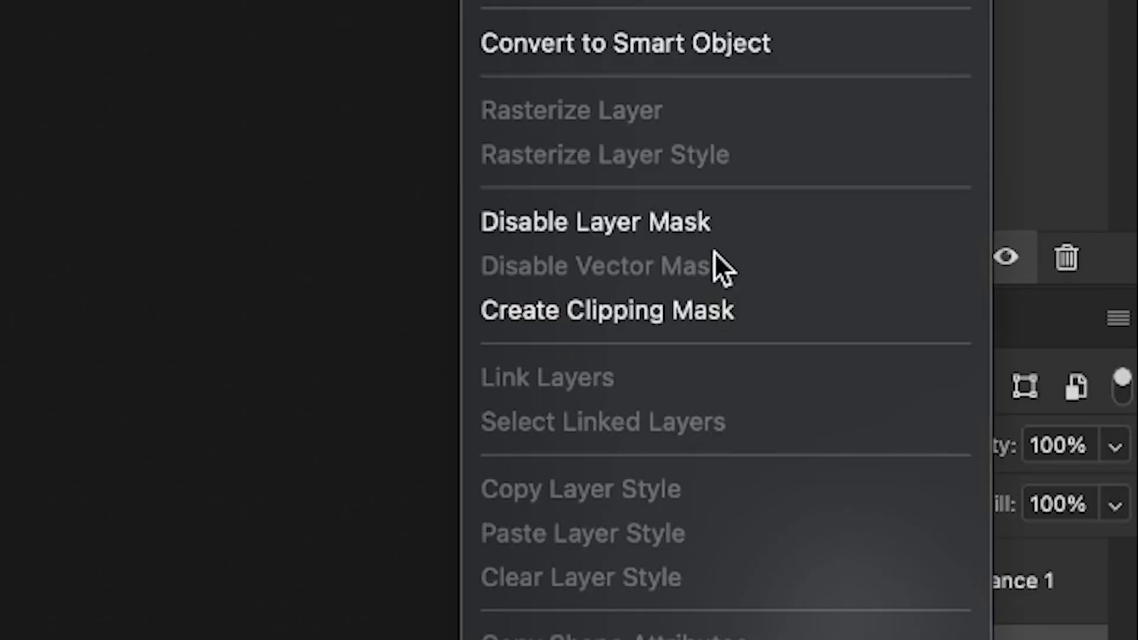
pyautogui.click(714, 311)
# Step: Shrink the MASTERPIECE title slightly to 69.02 pt, just above the frame
pyautogui.click(1013, 486)
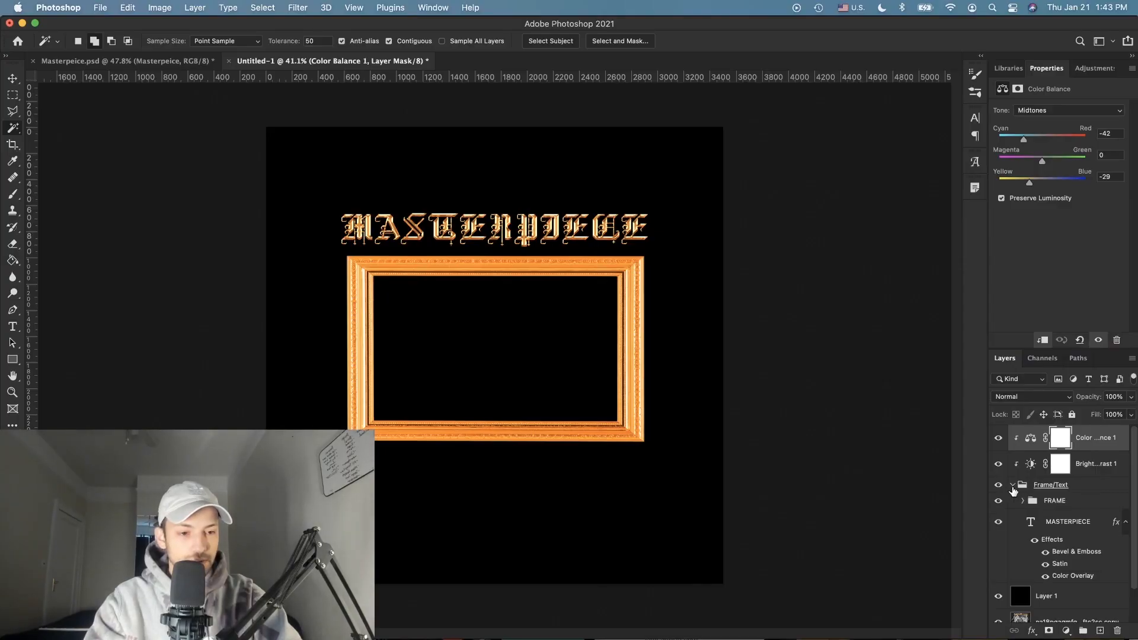
pyautogui.click(1090, 525)
pyautogui.scroll(8, 722, 235)
pyautogui.scroll(5, 722, 235)
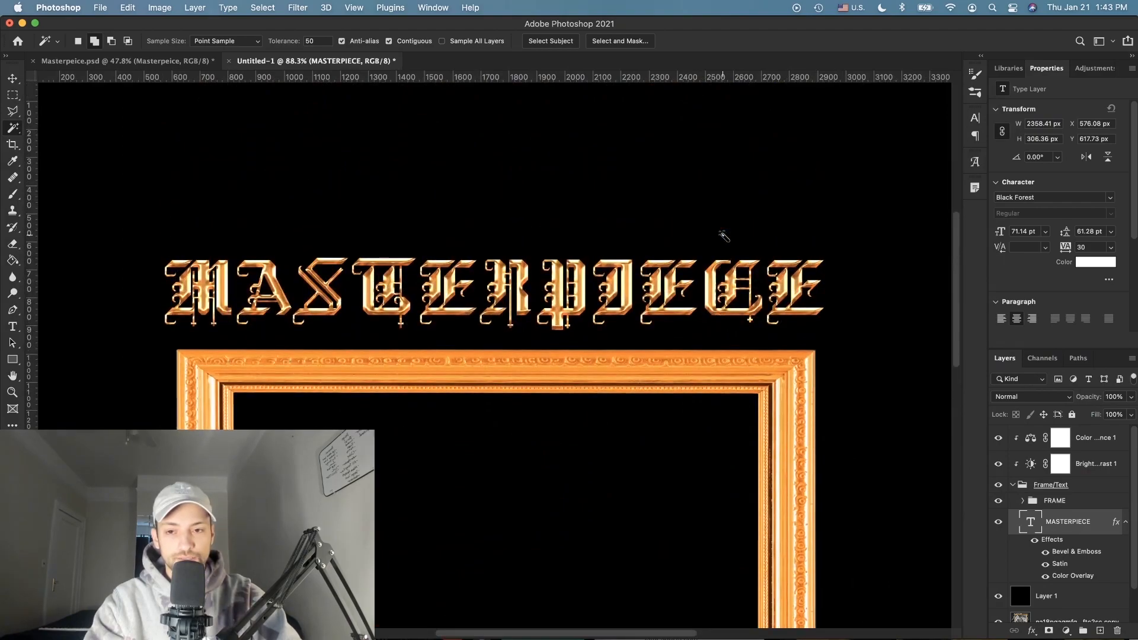
pyautogui.click(13, 79)
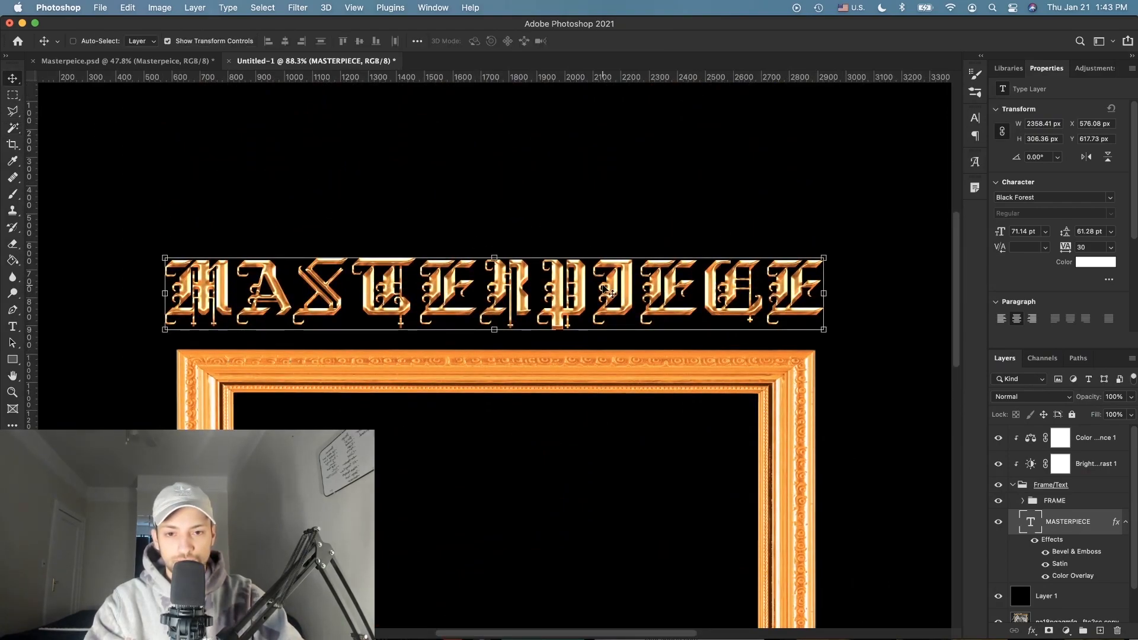
pyautogui.scroll(2, 545, 314)
pyautogui.moveTo(499, 235); pyautogui.dragTo(496, 223)
pyautogui.press('Return')
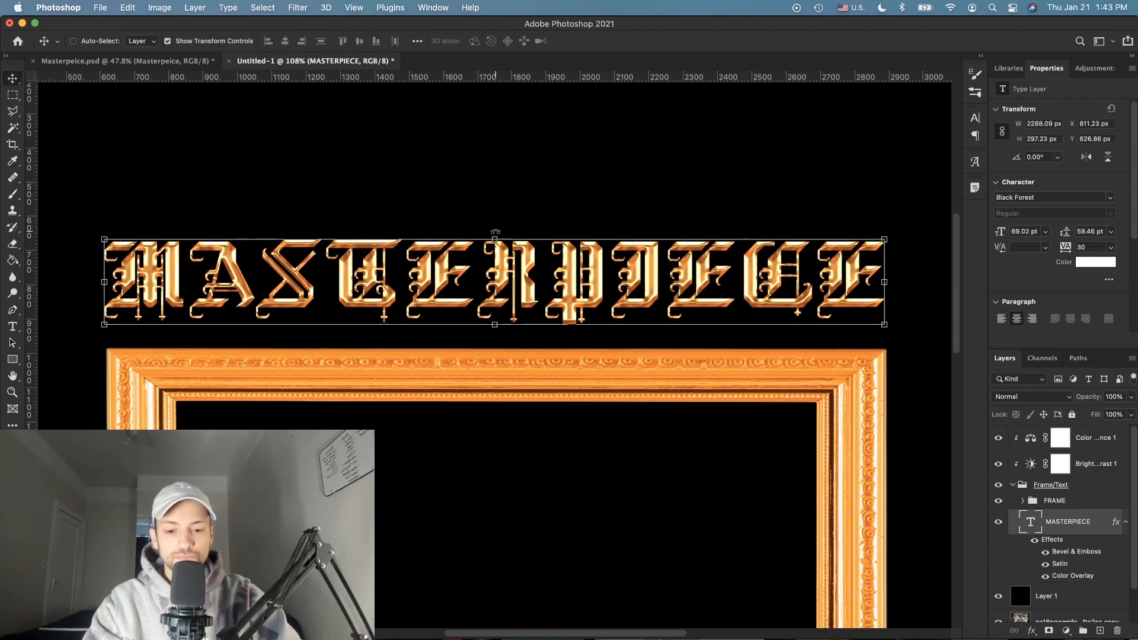
pyautogui.press('super+h')
pyautogui.scroll(-5, 500, 252)
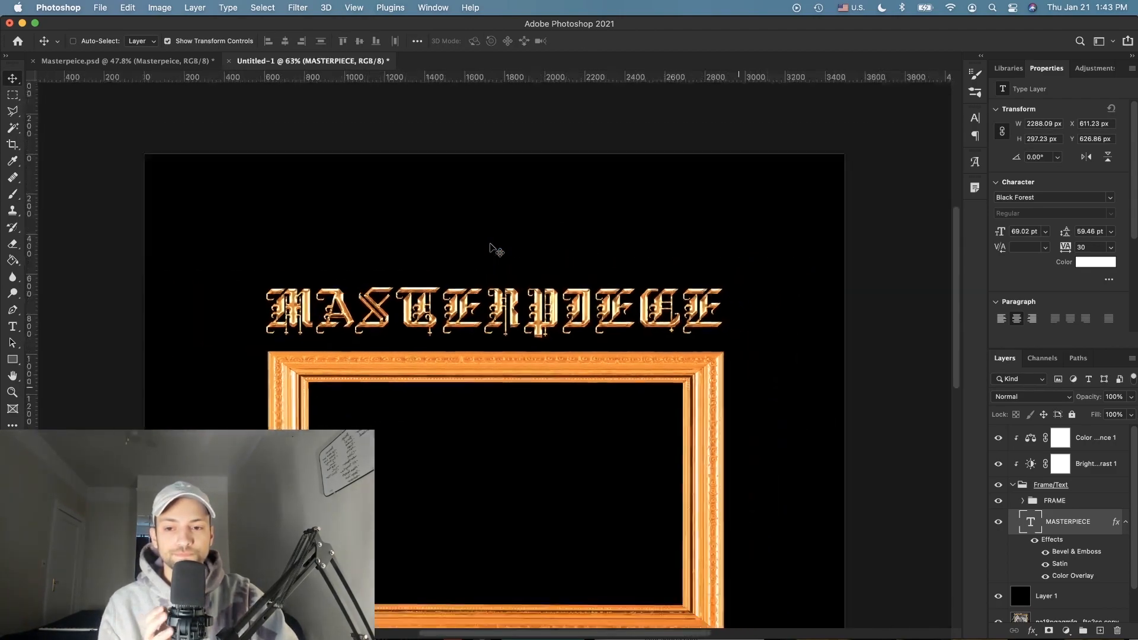
pyautogui.scroll(3, 532, 379)
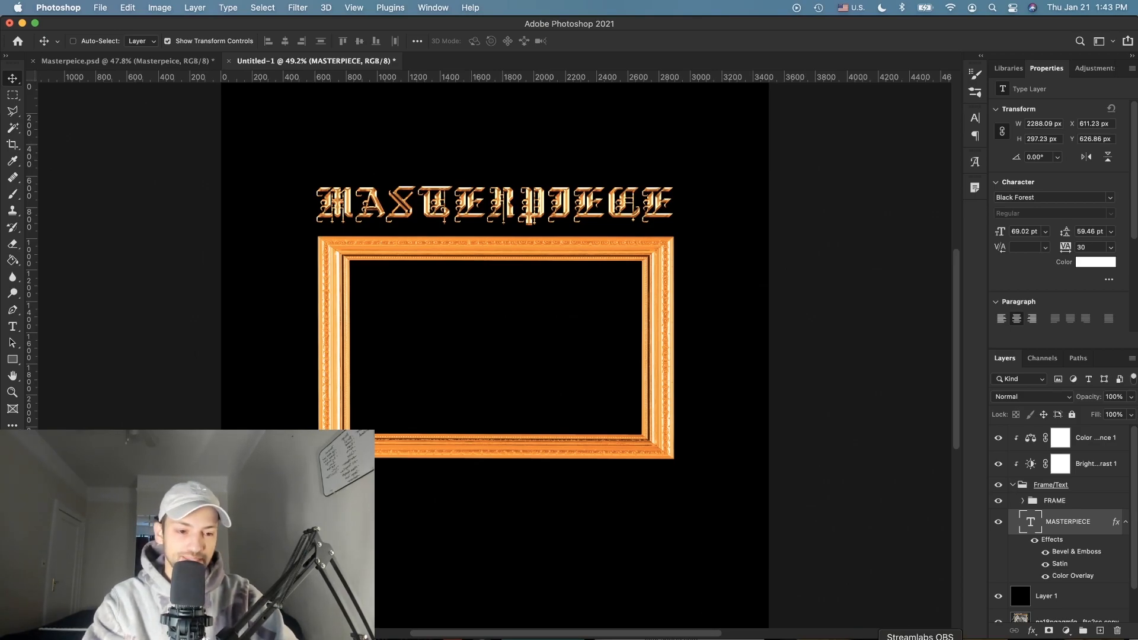
# Step: Open the museum label image from Downloads in Preview, move it aside, and return to Photoshop
pyautogui.click(1031, 628)
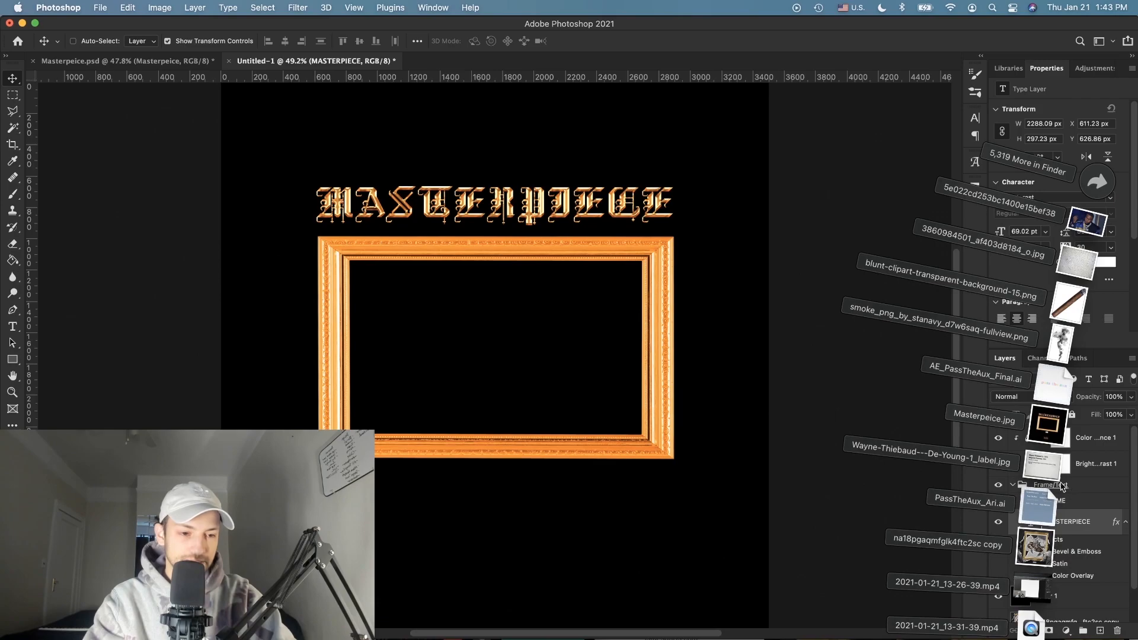
pyautogui.click(1043, 471)
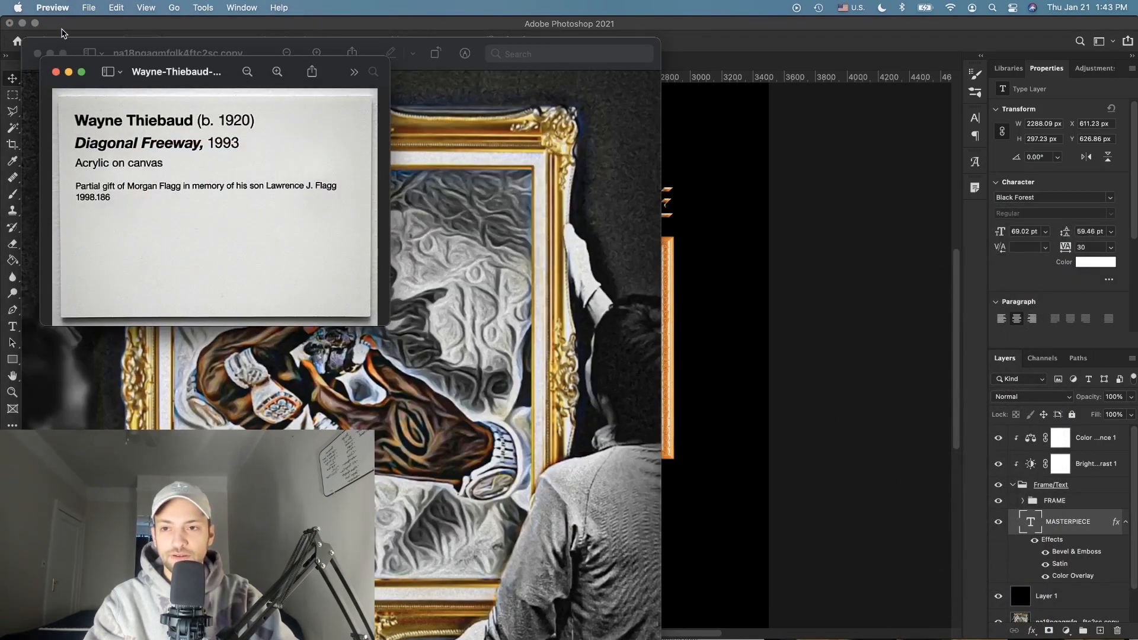
pyautogui.click(36, 54)
pyautogui.moveTo(216, 83); pyautogui.dragTo(276, 145)
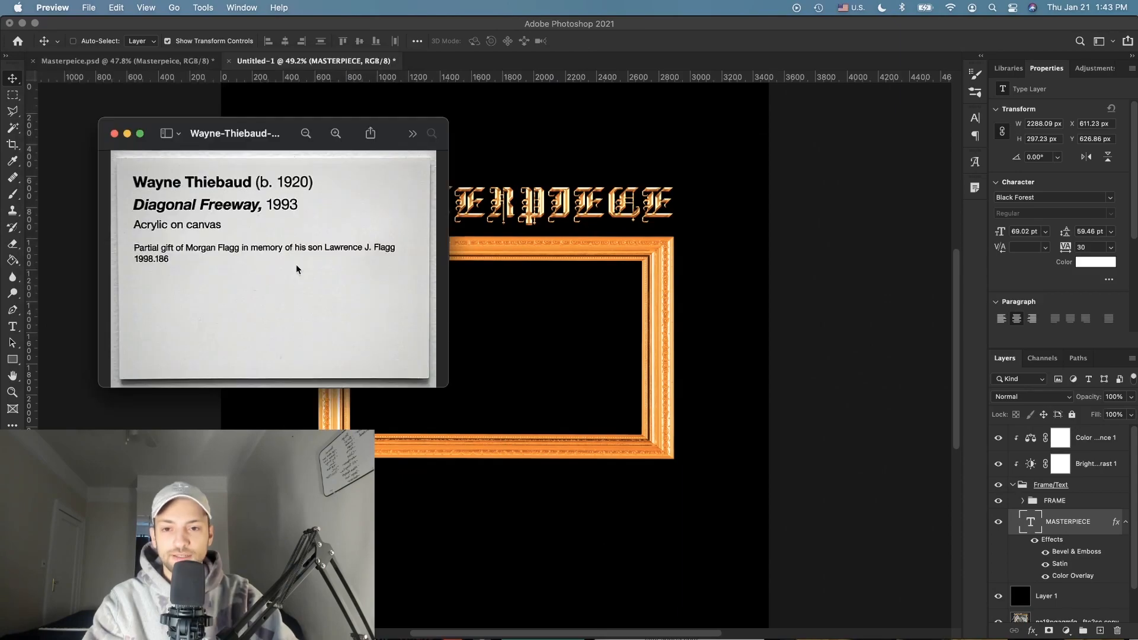
pyautogui.click(476, 517)
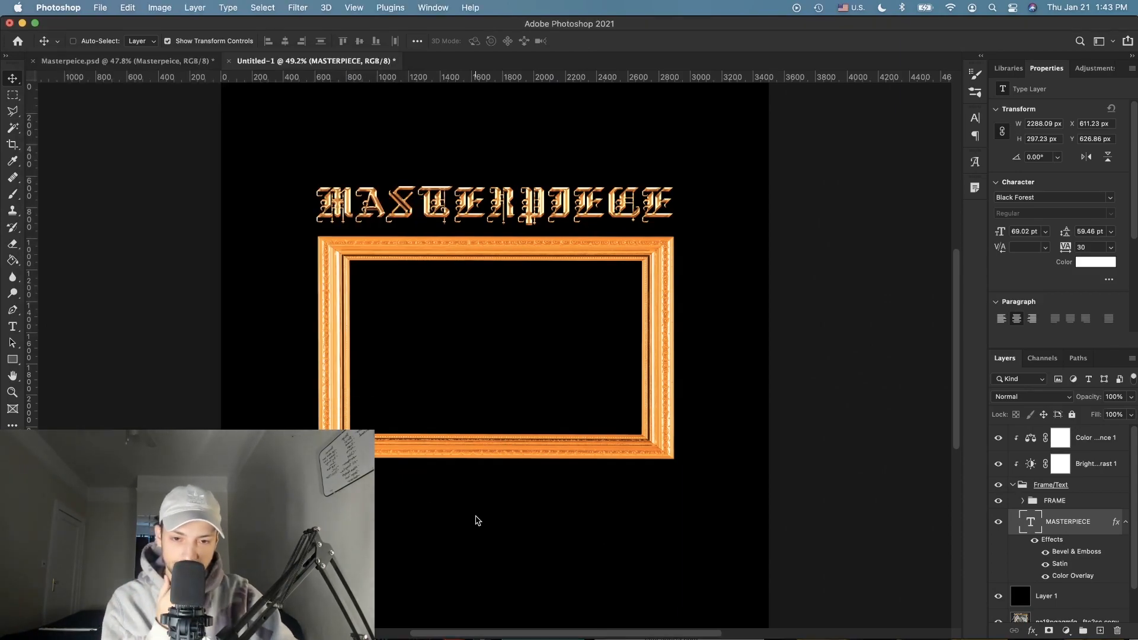
# Step: Draw a white rectangle below the frame as the label card
pyautogui.scroll(5, 482, 519)
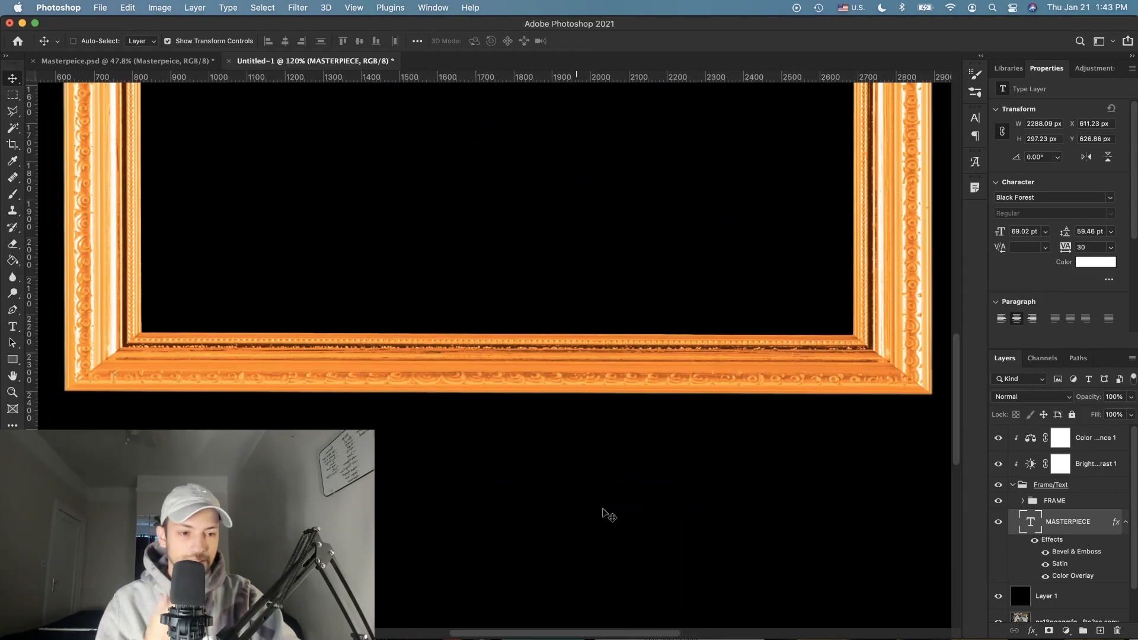
pyautogui.click(1113, 487)
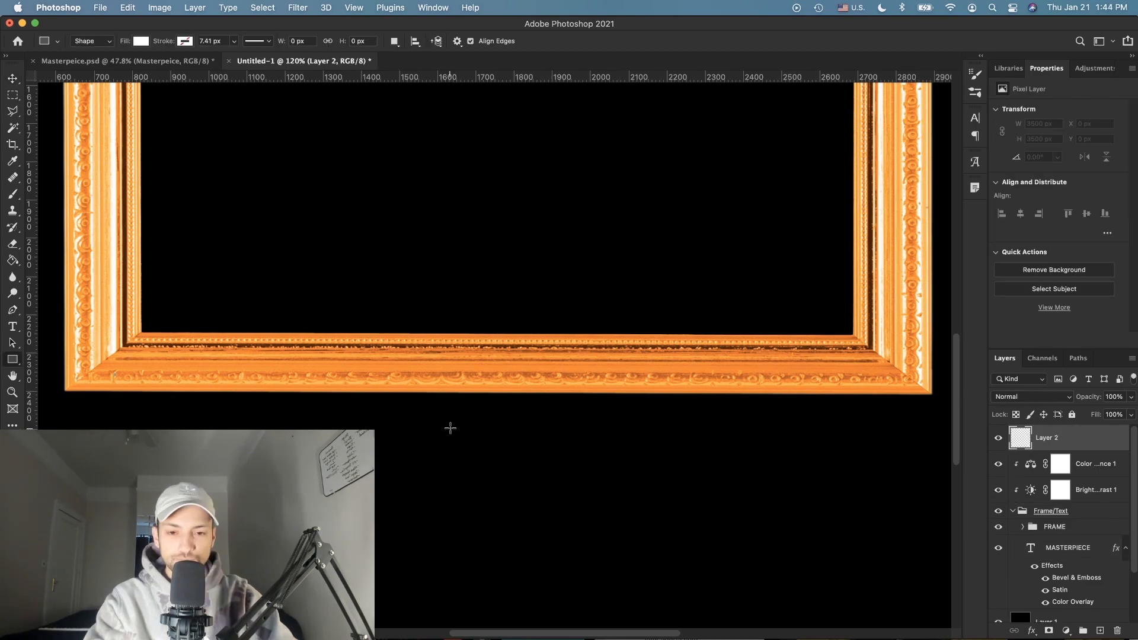
pyautogui.moveTo(450, 429); pyautogui.dragTo(579, 502)
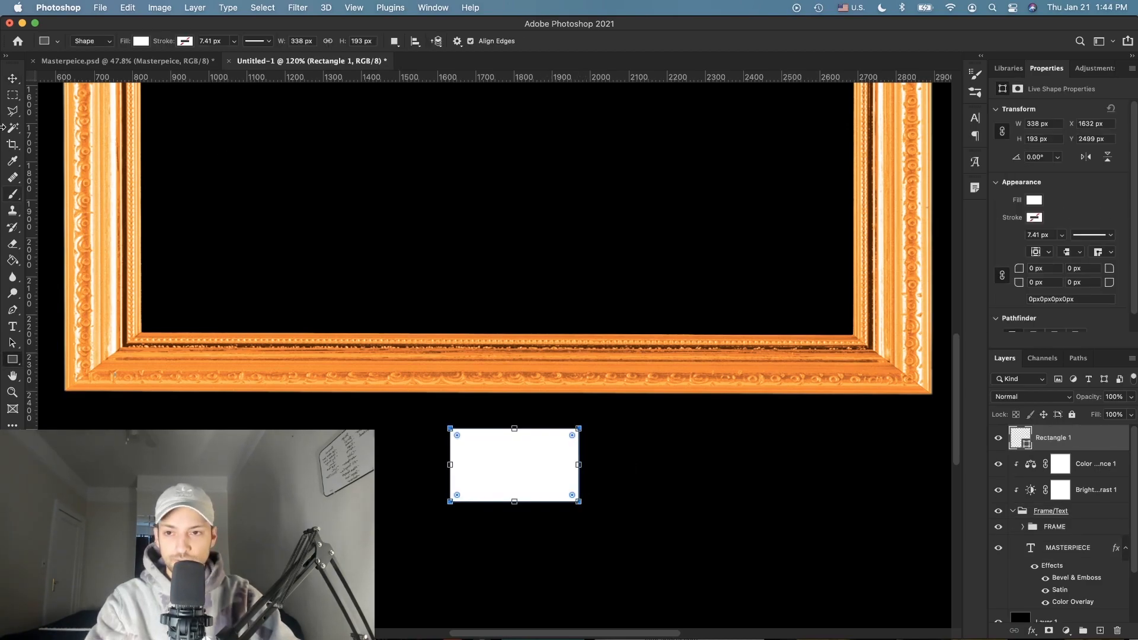
pyautogui.press('v')
# Step: Create a paragraph text box on the label card reading the artist's name with (2021)
pyautogui.scroll(5, 526, 471)
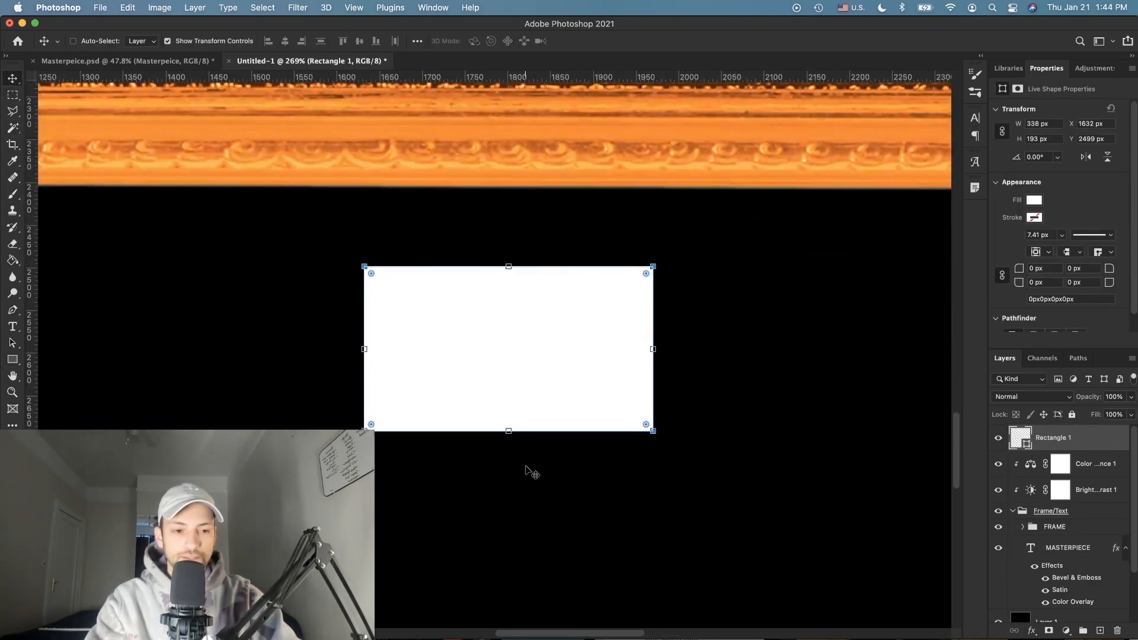
pyautogui.click(1100, 630)
pyautogui.scroll(3, 494, 355)
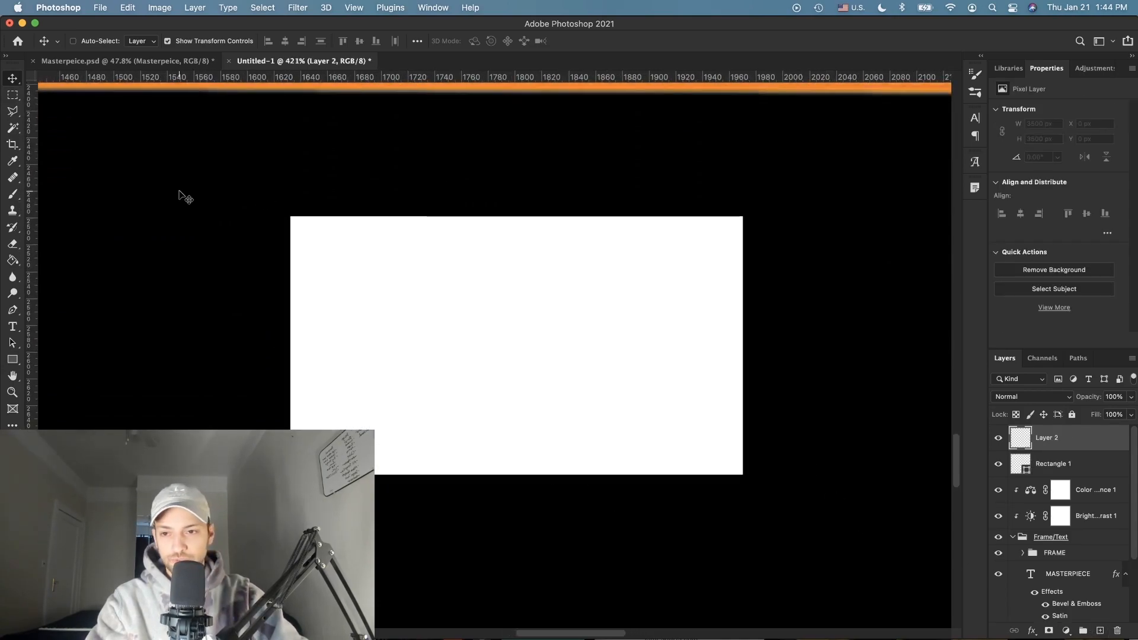
pyautogui.click(13, 325)
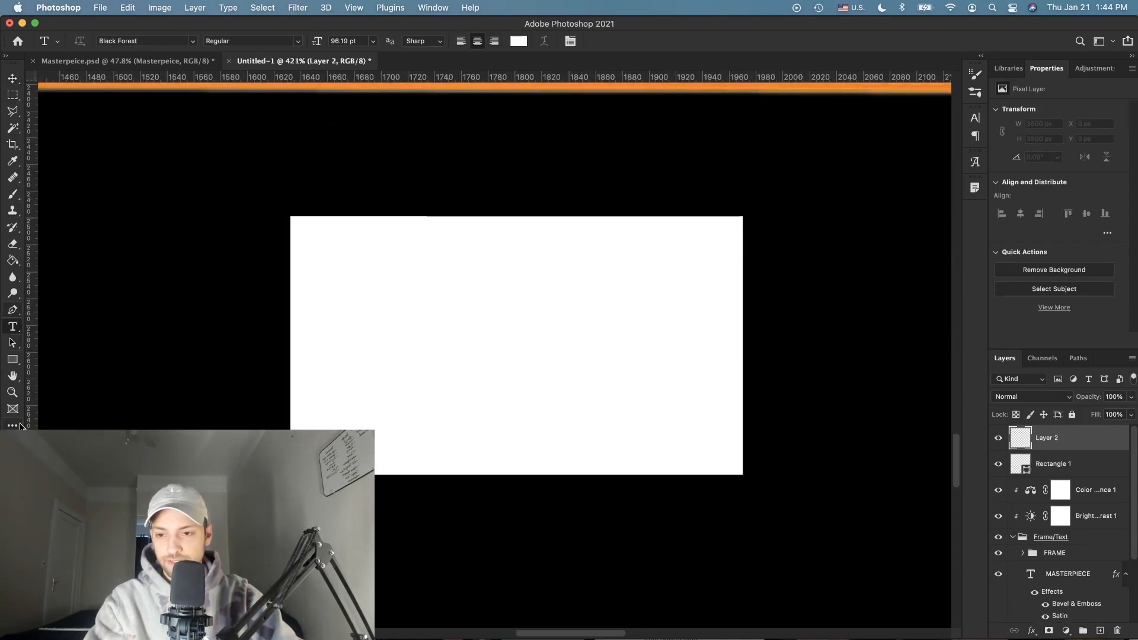
pyautogui.moveTo(307, 238); pyautogui.dragTo(719, 459)
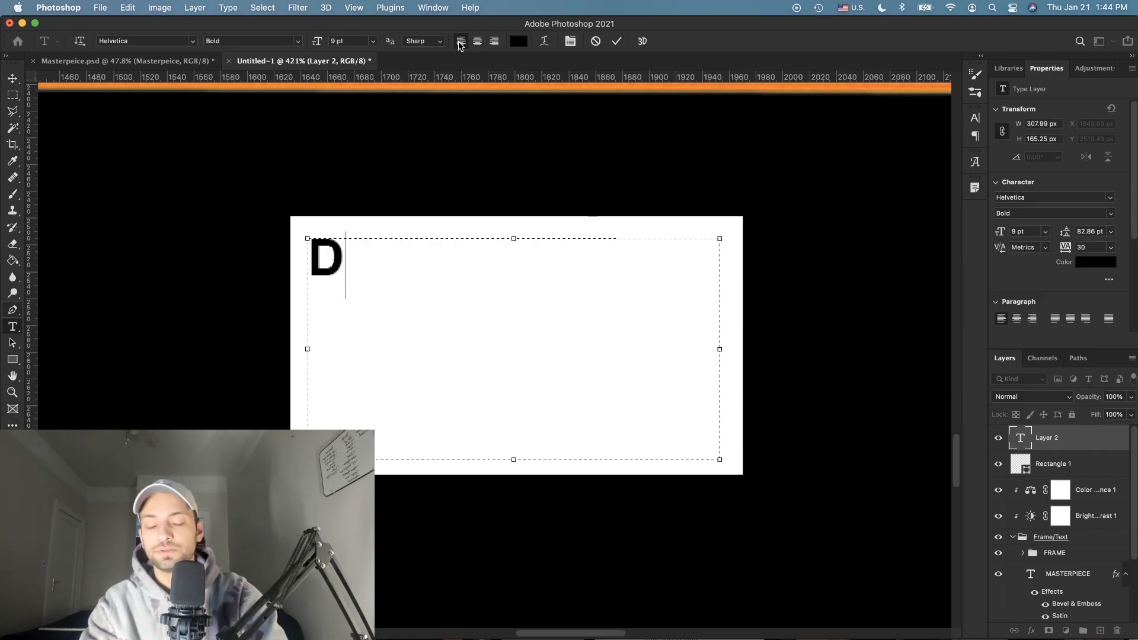
pyautogui.write('Dababy')
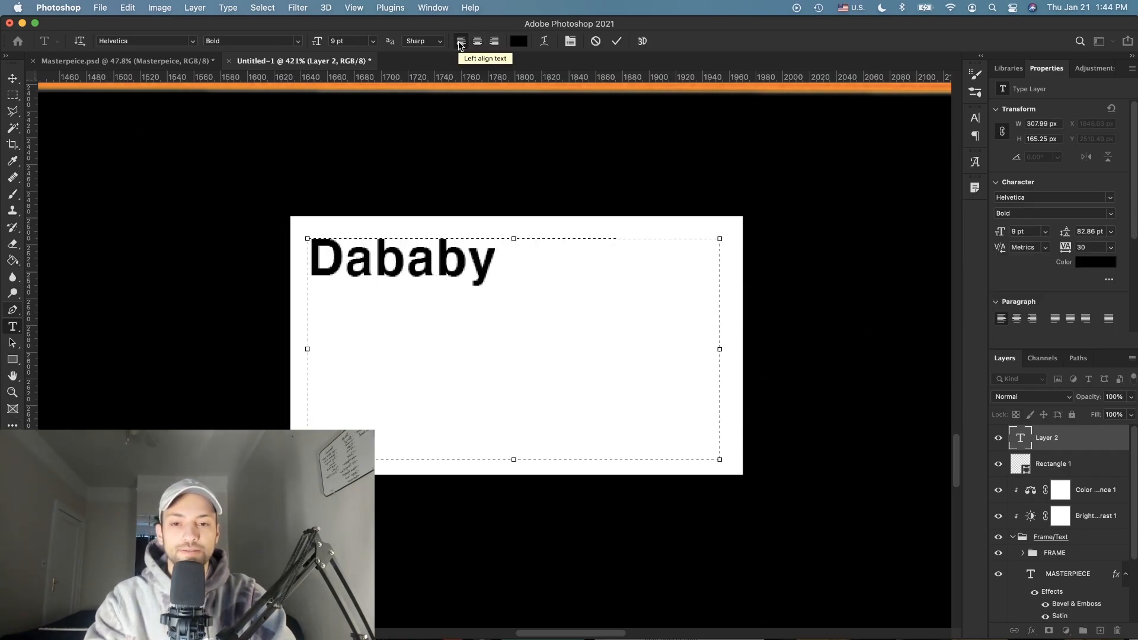
pyautogui.write(' (20')
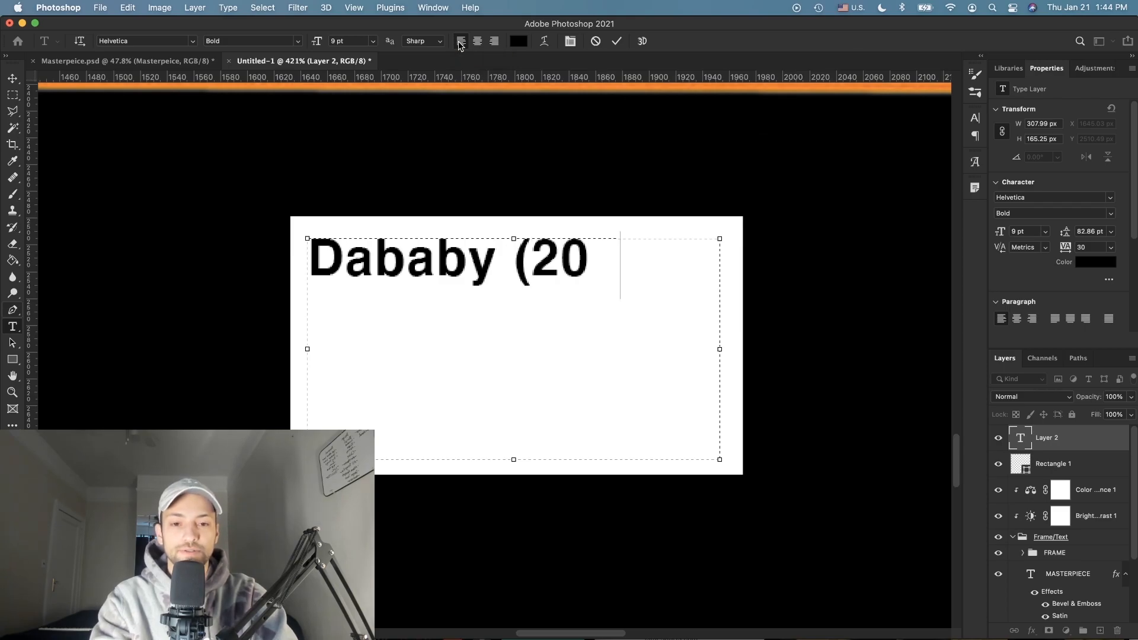
pyautogui.write('21)')
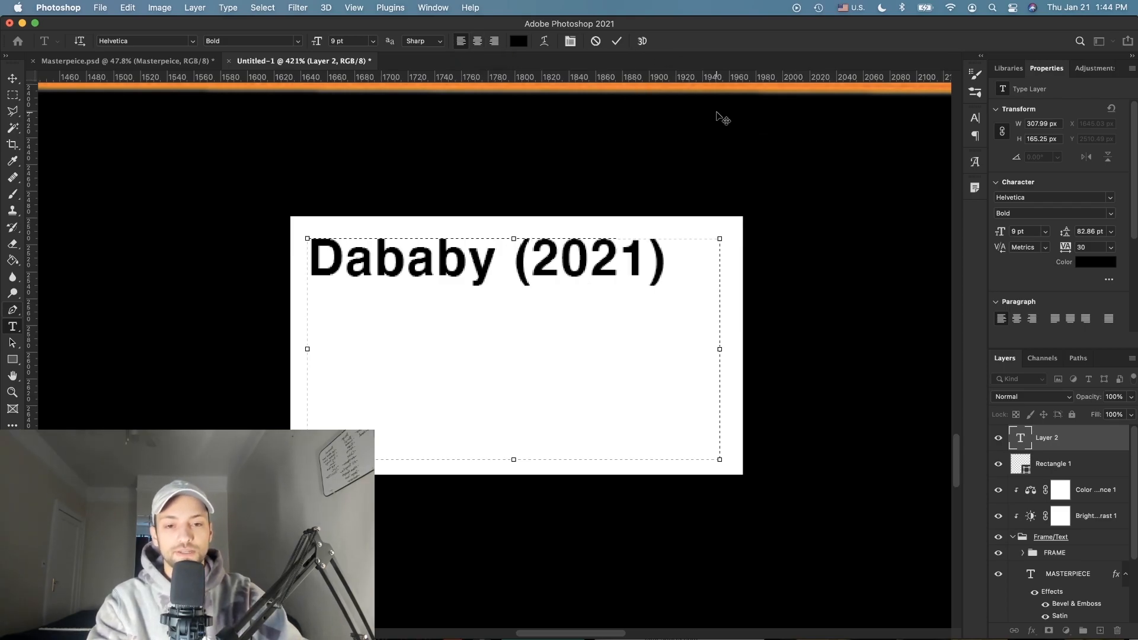
# Step: Set the label text to 7 pt with -20 tracking
pyautogui.press('super+a')
pyautogui.moveTo(319, 44); pyautogui.dragTo(315, 44)
pyautogui.click(608, 258)
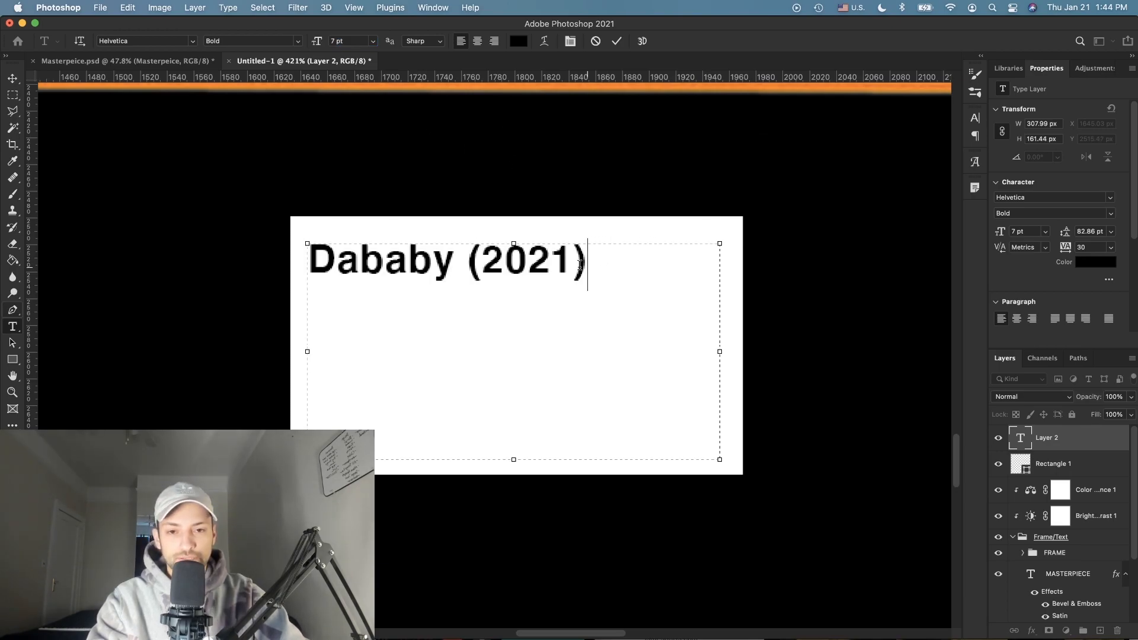
pyautogui.moveTo(586, 265); pyautogui.dragTo(475, 265)
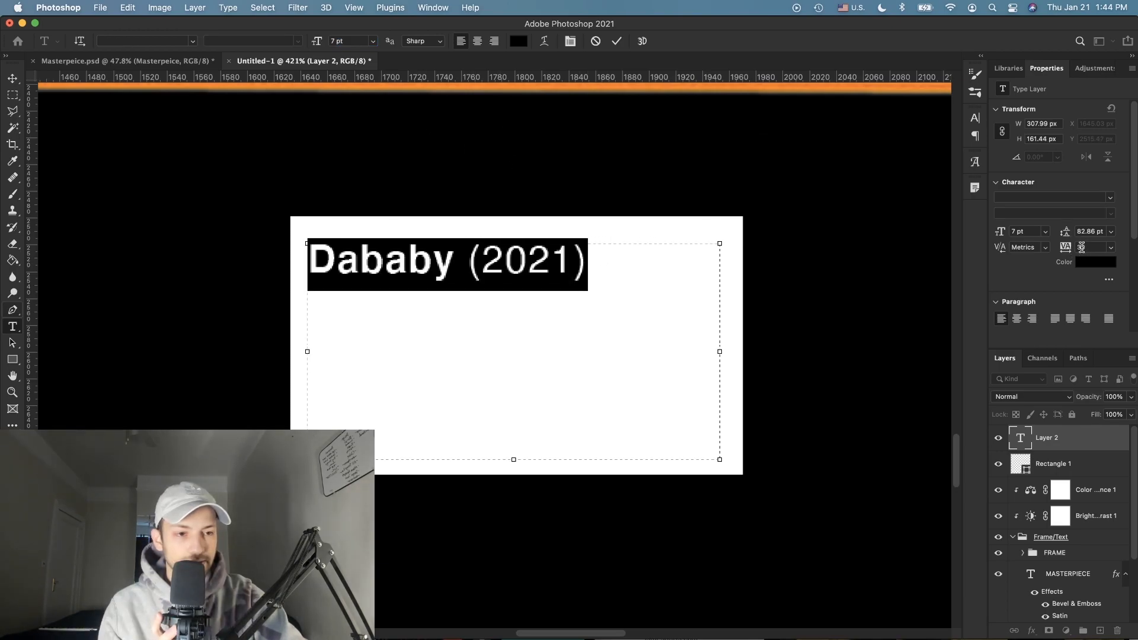
pyautogui.write('-20')
pyautogui.press('Return')
pyautogui.press('Escape')
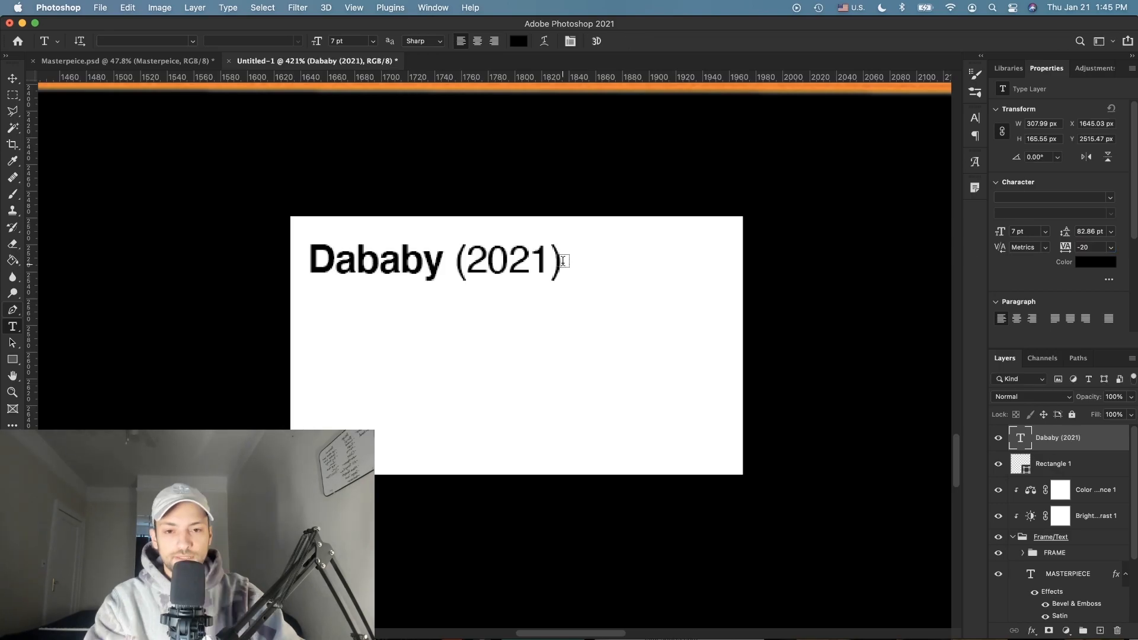
# Step: Add an italic Masterpiece line beneath the artist line
pyautogui.click(561, 261)
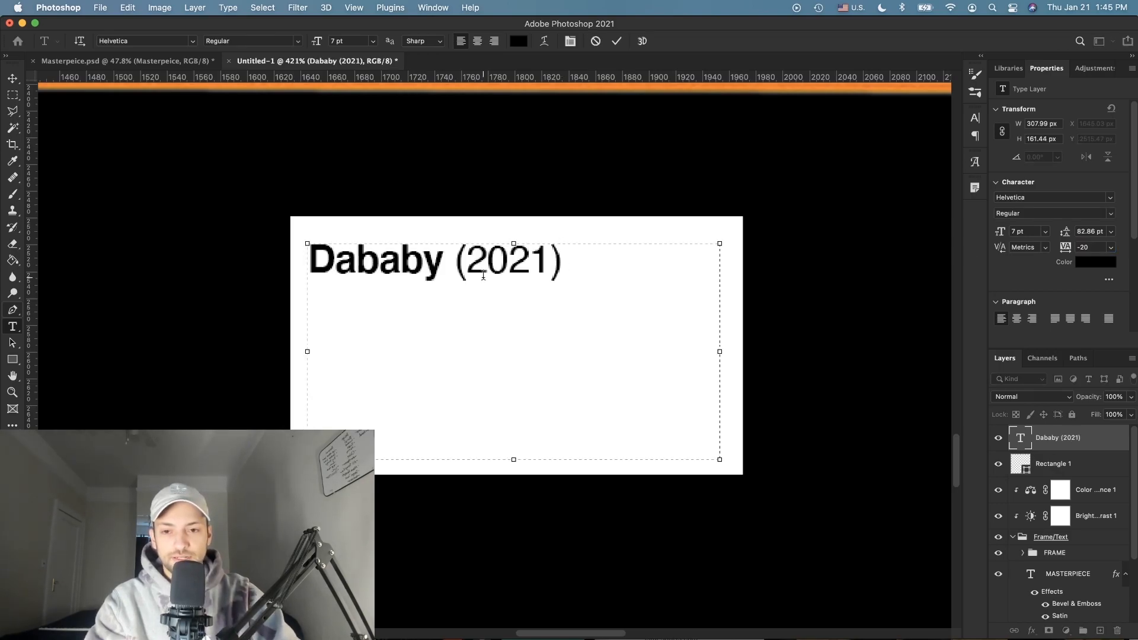
pyautogui.press('Return')
pyautogui.write('Masterpiece')
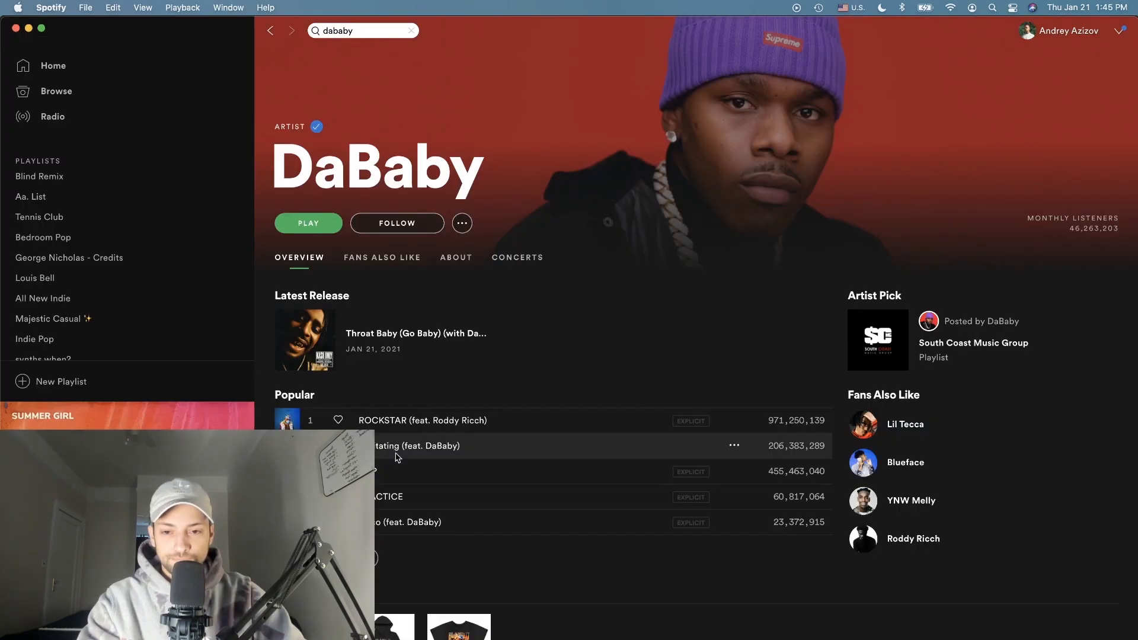
# Step: Scroll the artist page down to Singles and EPs and open the Masterpiece single
pyautogui.scroll(-10, 394, 460)
pyautogui.scroll(-5, 394, 461)
pyautogui.click(341, 332)
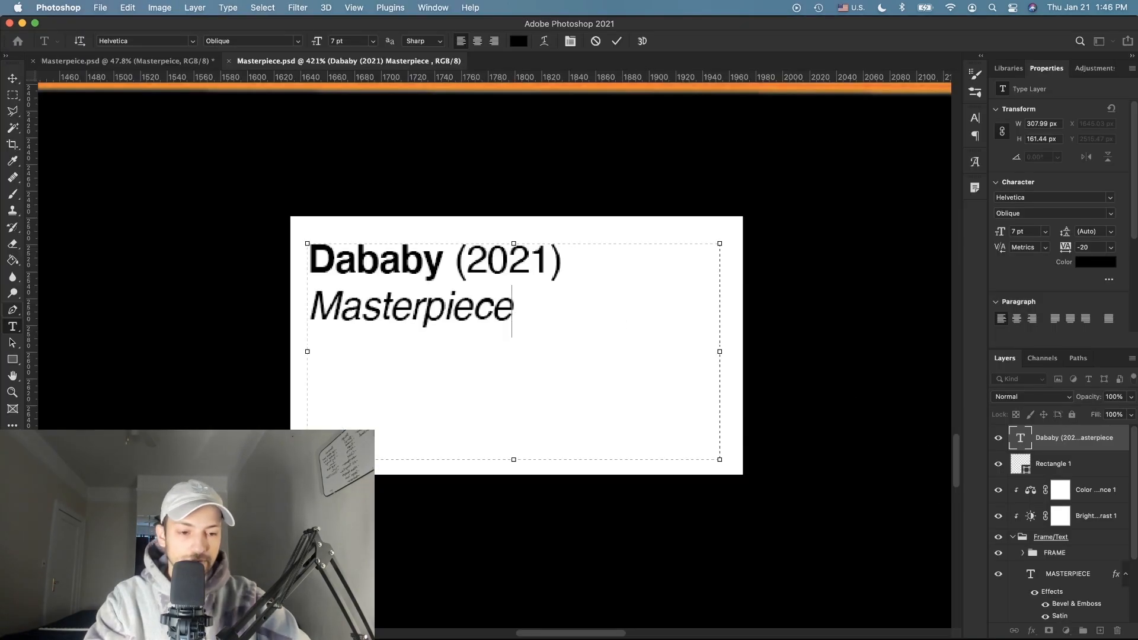
# Step: Place the credit-line screenshot from the Desktop, scale it down, and move it above the label card
pyautogui.press('super+Tab')
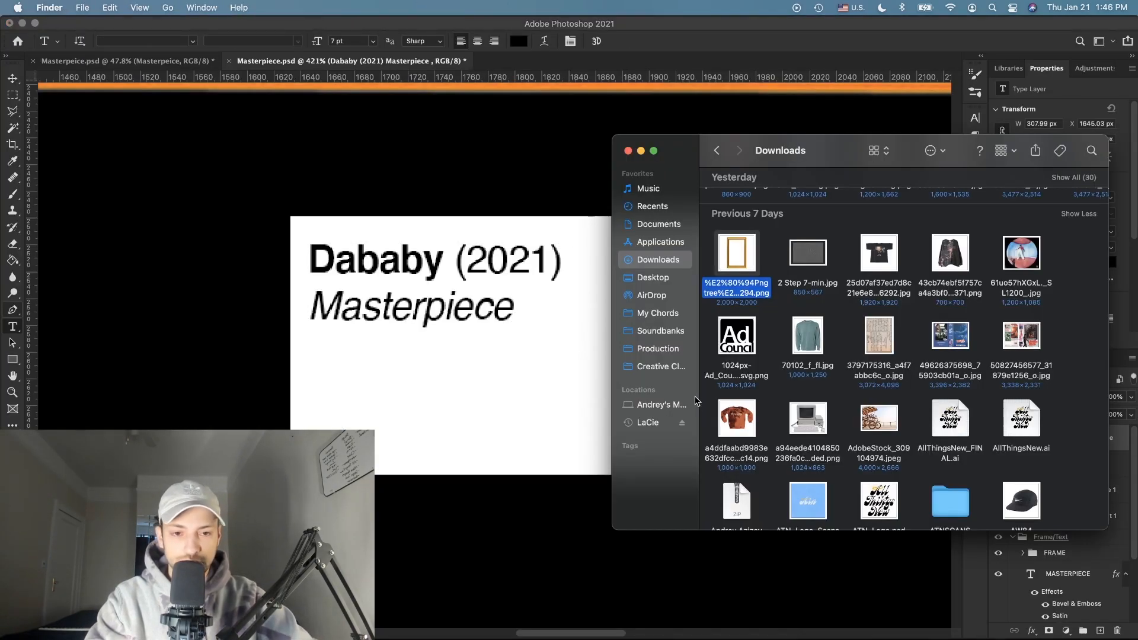
pyautogui.click(645, 269)
pyautogui.moveTo(751, 219); pyautogui.dragTo(389, 151)
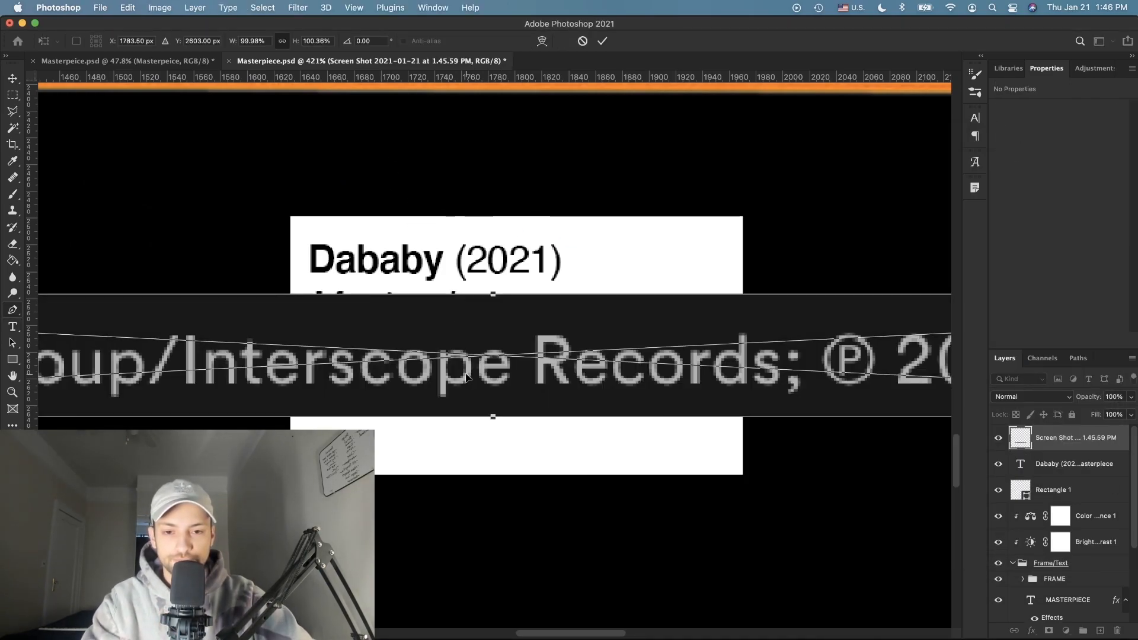
pyautogui.moveTo(495, 415); pyautogui.dragTo(496, 334)
pyautogui.press('Return')
pyautogui.press('t')
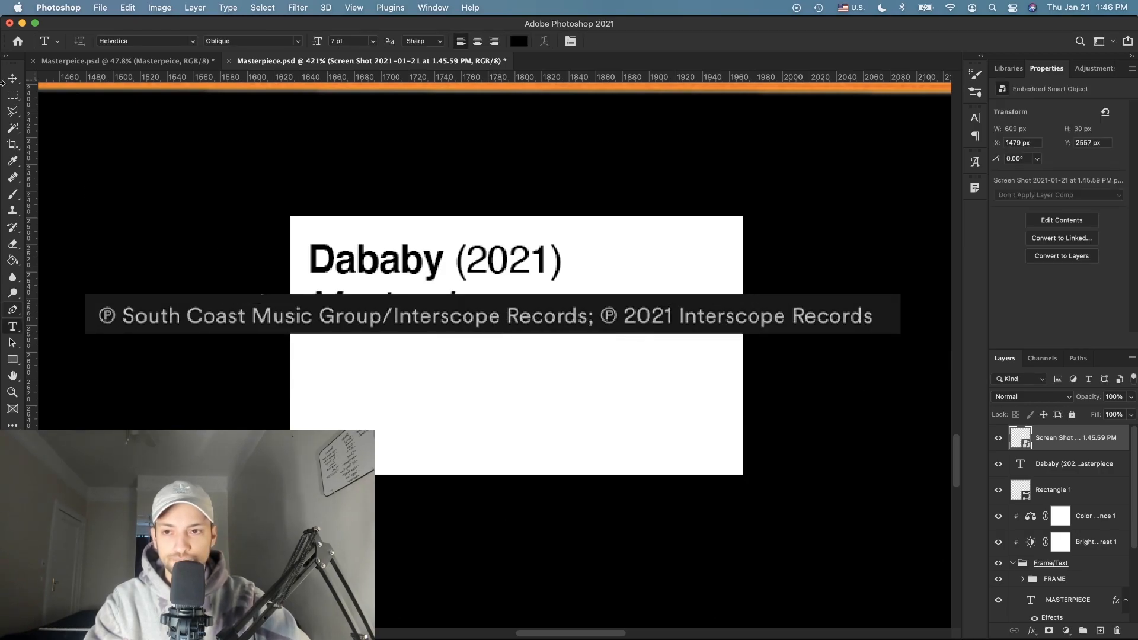
pyautogui.click(12, 79)
pyautogui.moveTo(665, 312); pyautogui.dragTo(664, 151)
pyautogui.click(1090, 463)
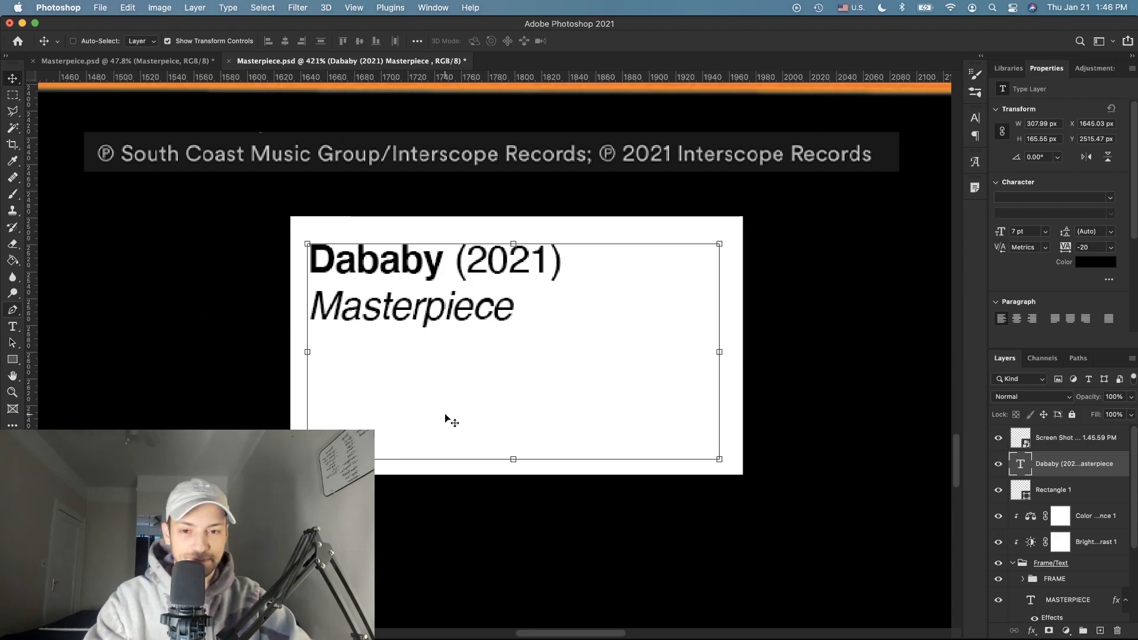
# Step: After Masterpiece, insert ® from Glyphs to add the ®South Coast Music Group/Interscope Records 2021 line
pyautogui.click(19, 329)
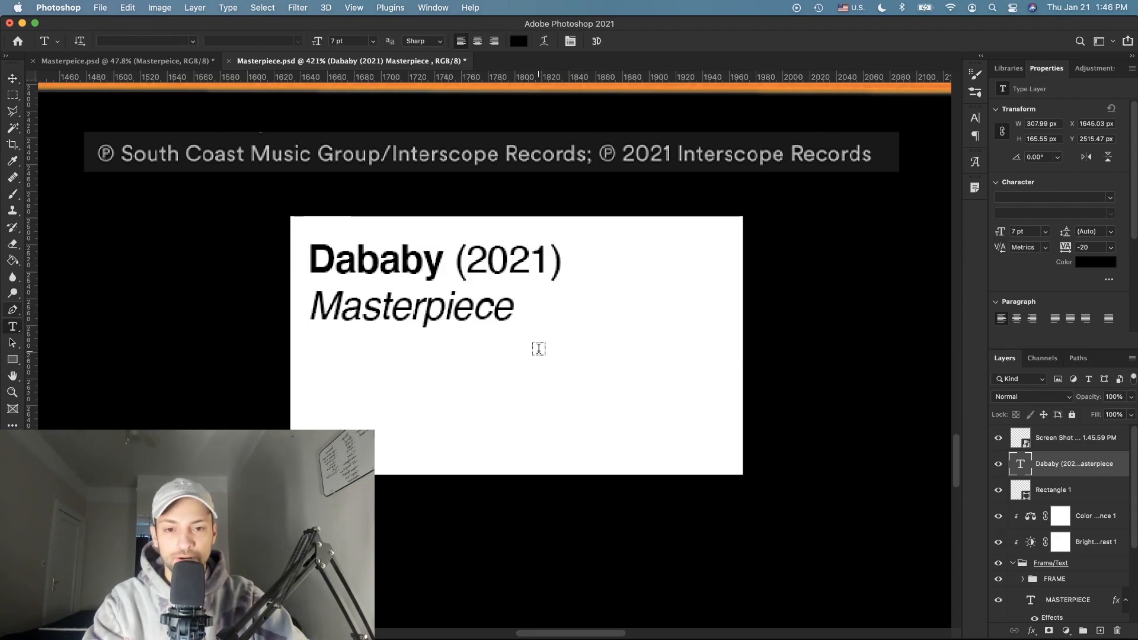
pyautogui.click(514, 316)
pyautogui.click(976, 119)
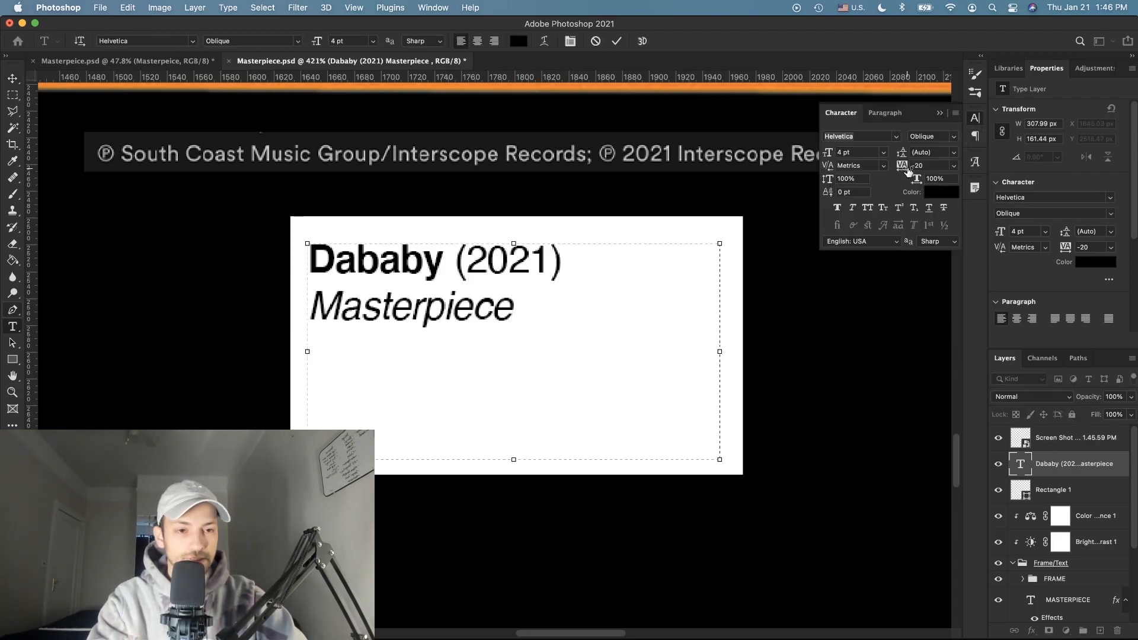
pyautogui.click(975, 162)
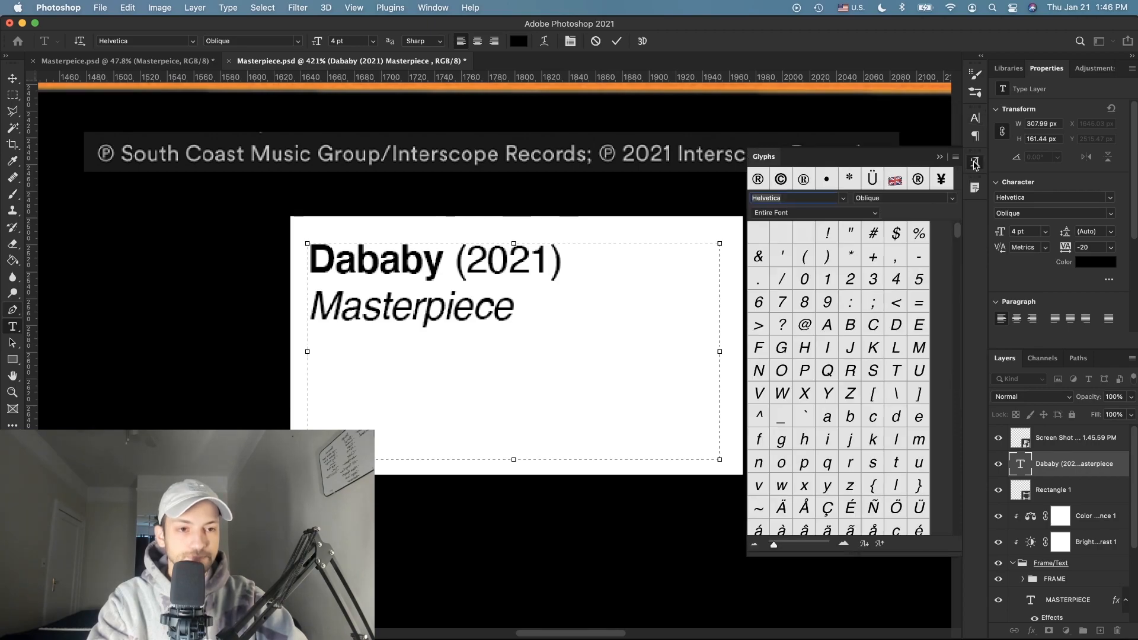
pyautogui.scroll(-15, 794, 295)
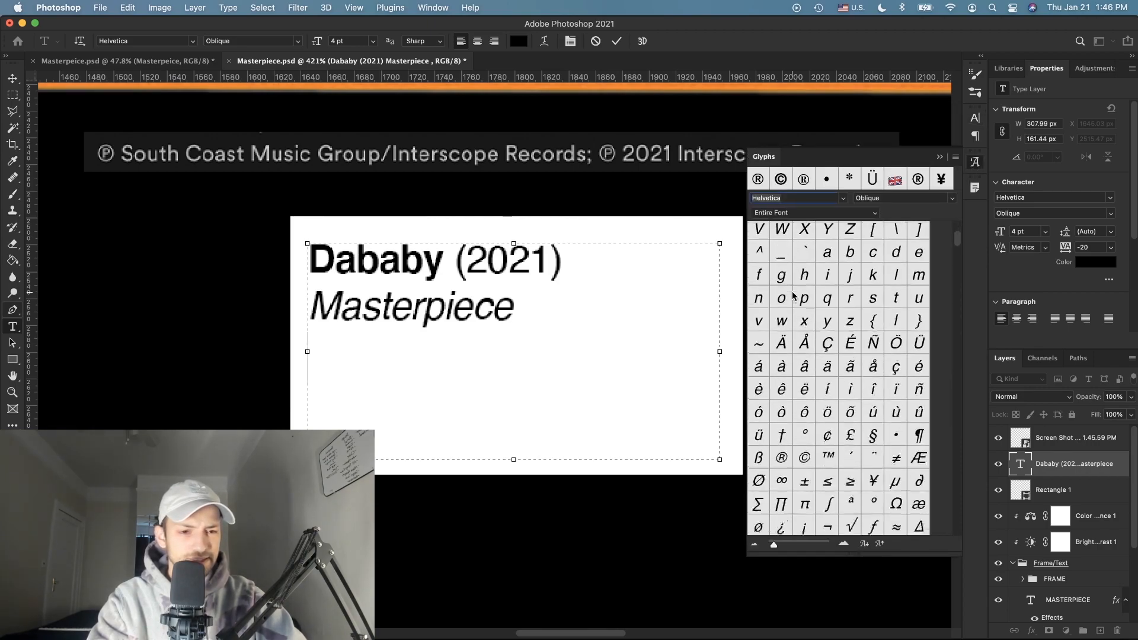
pyautogui.scroll(-15, 793, 295)
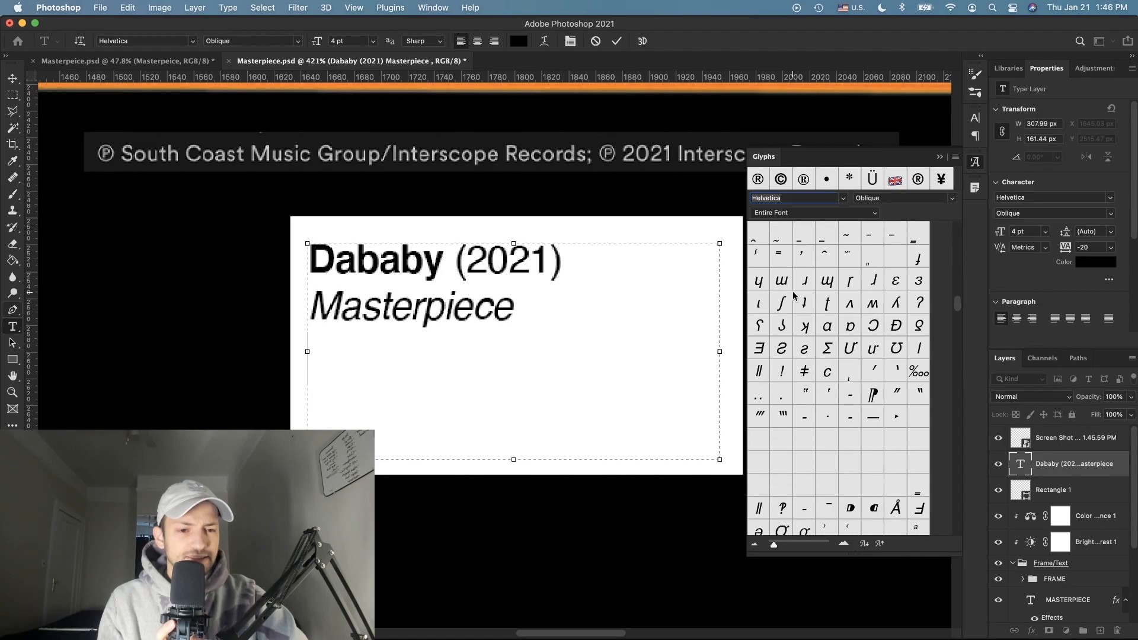
pyautogui.scroll(-15, 793, 295)
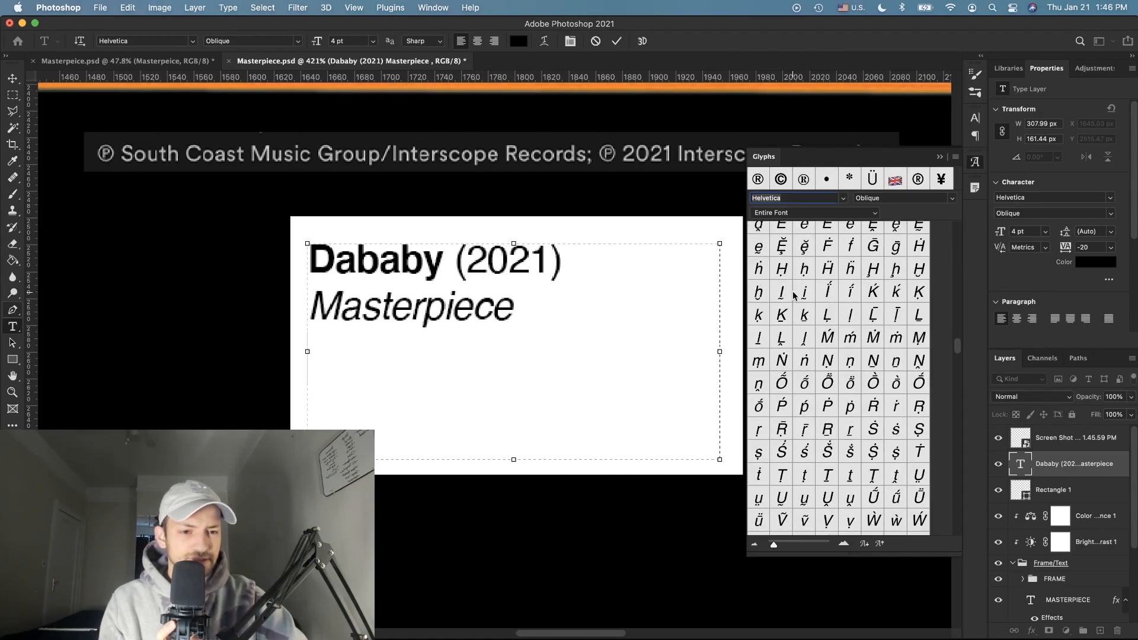
pyautogui.scroll(-15, 793, 295)
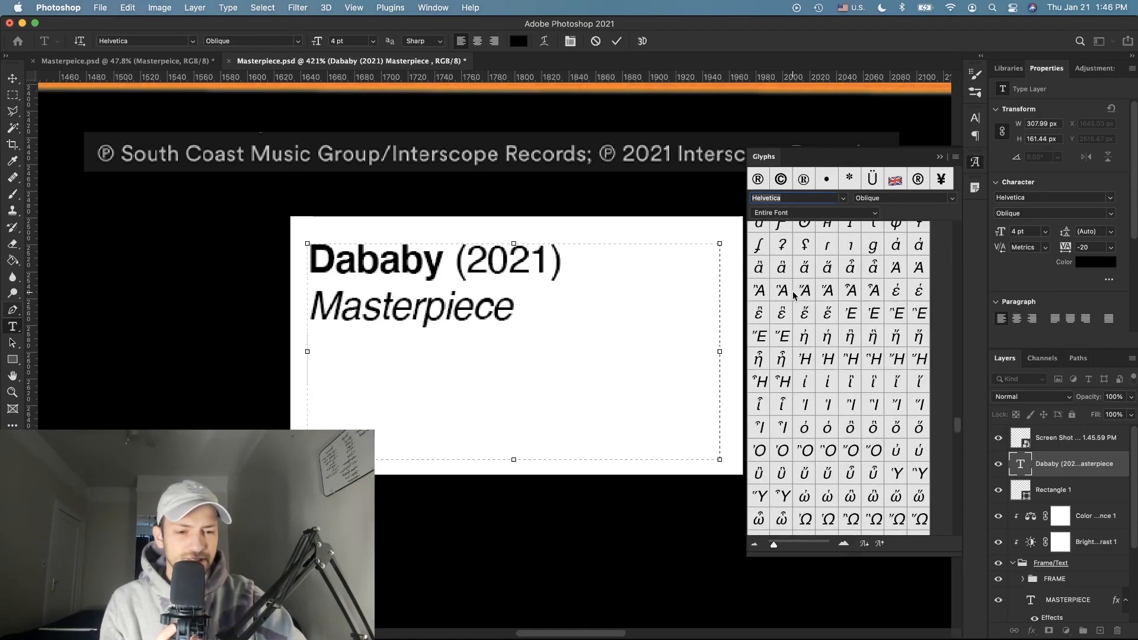
pyautogui.scroll(10, 848, 342)
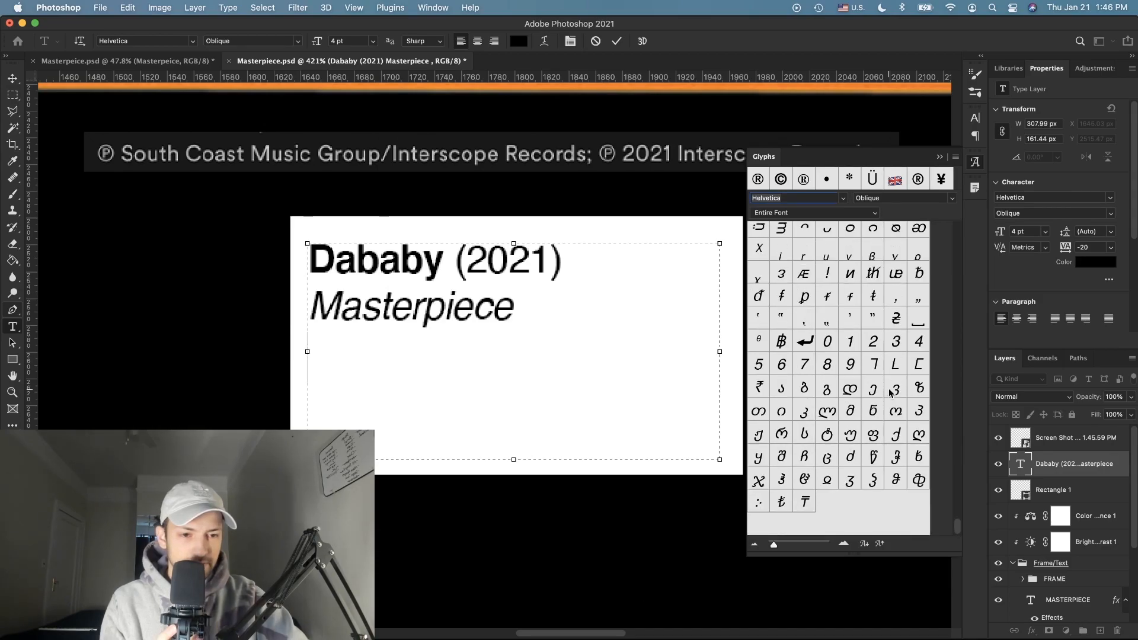
pyautogui.scroll(15, 890, 393)
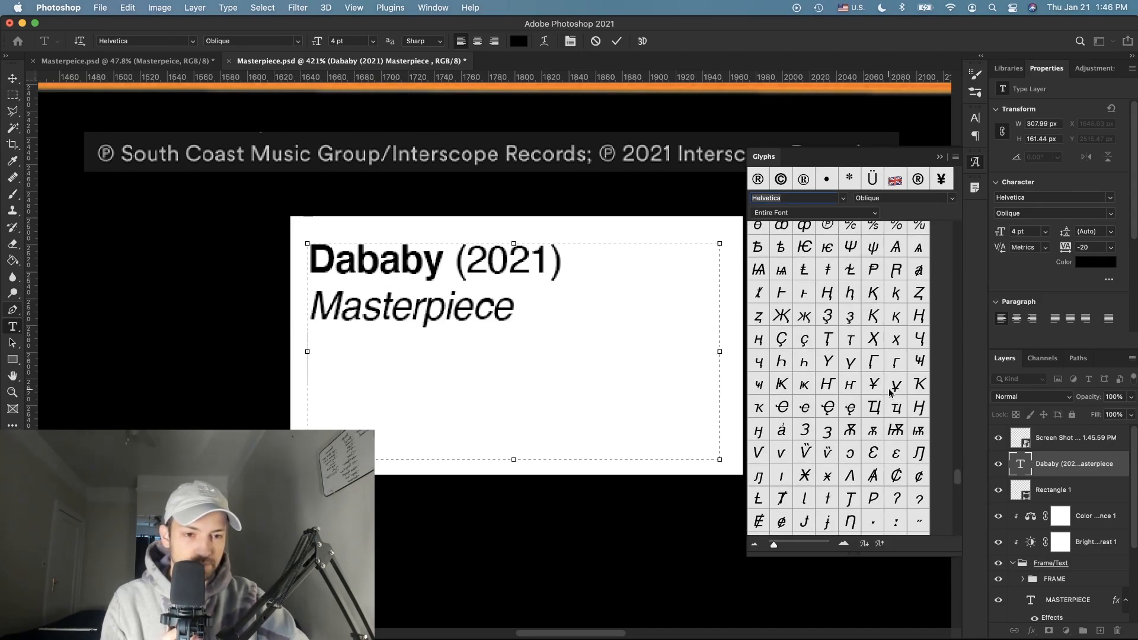
pyautogui.scroll(10, 889, 393)
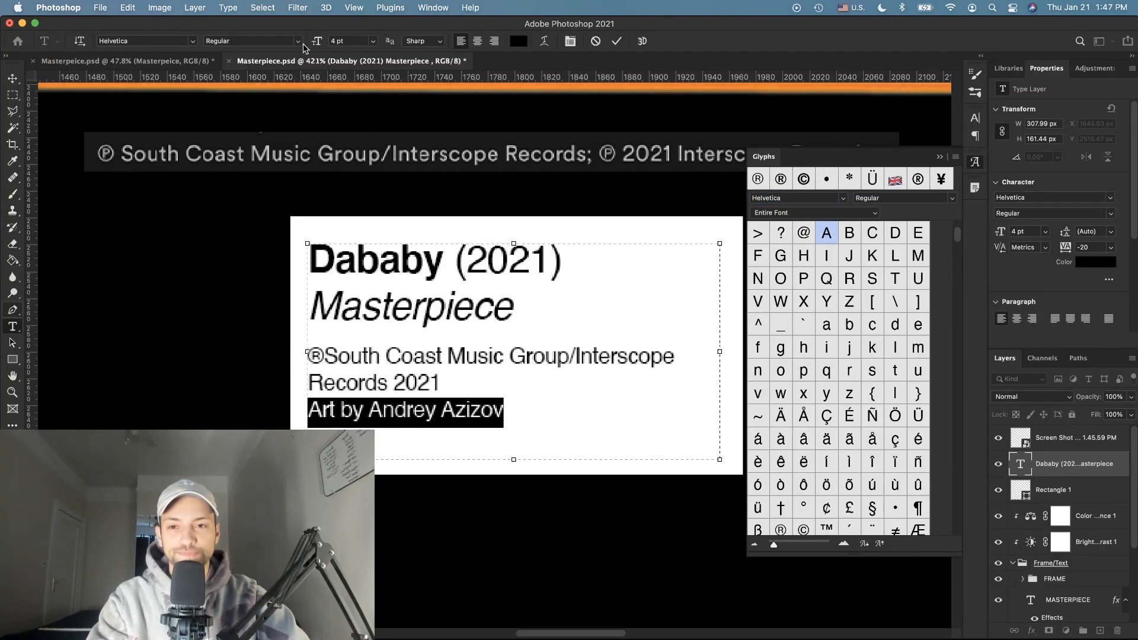
# Step: Make the art credit line bold, commit the text, and save the document
pyautogui.click(298, 41)
pyautogui.click(225, 73)
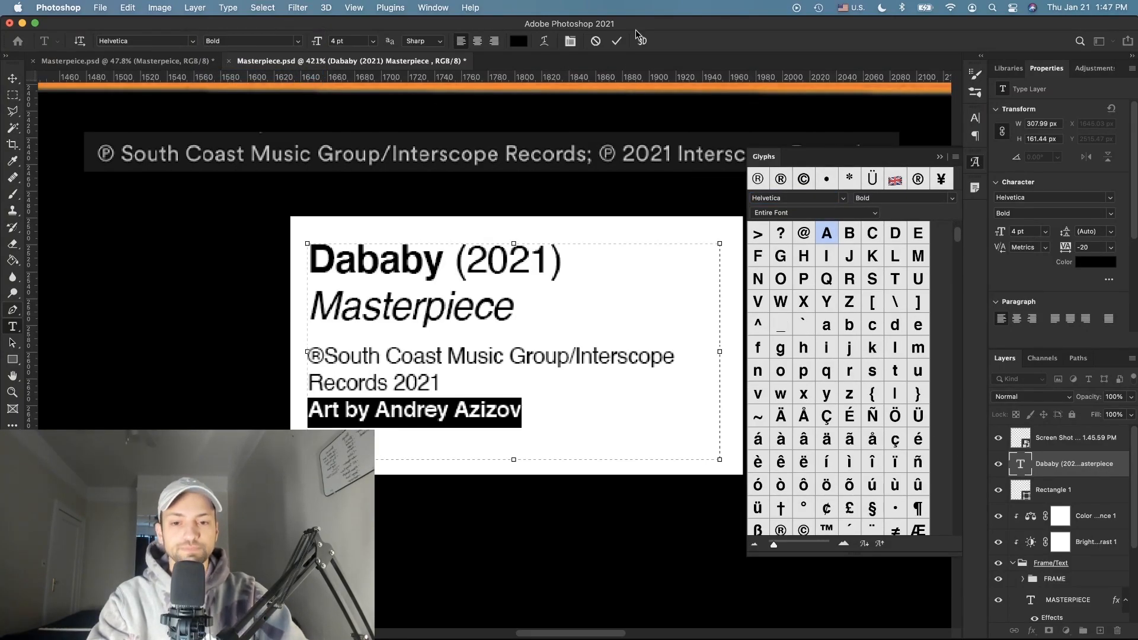
pyautogui.click(617, 41)
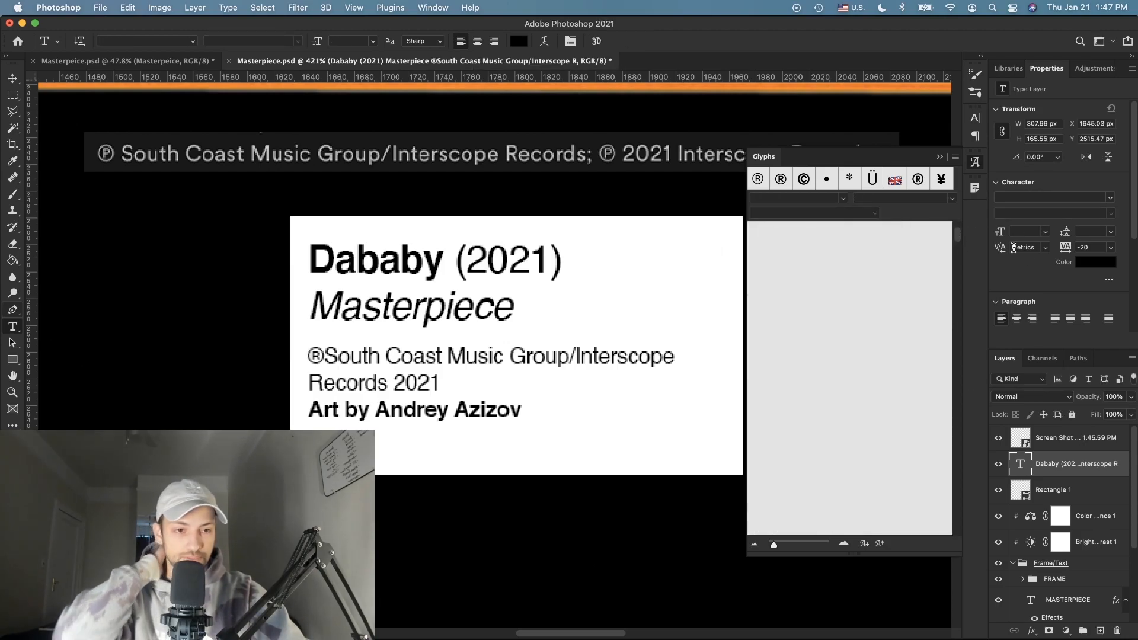
pyautogui.click(974, 185)
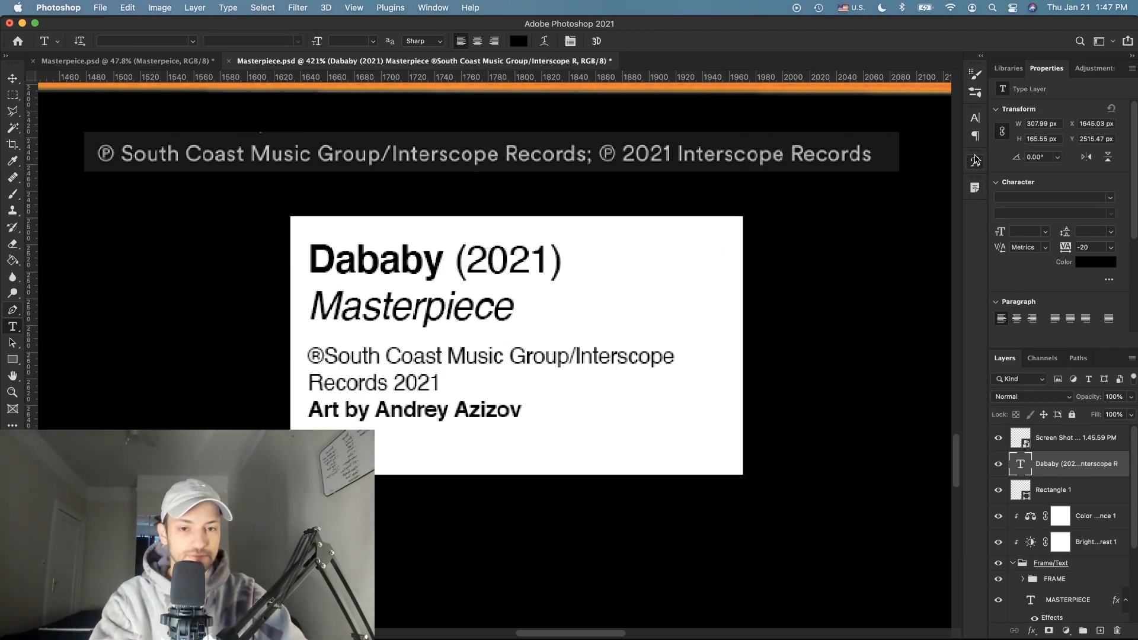
pyautogui.press('super+s')
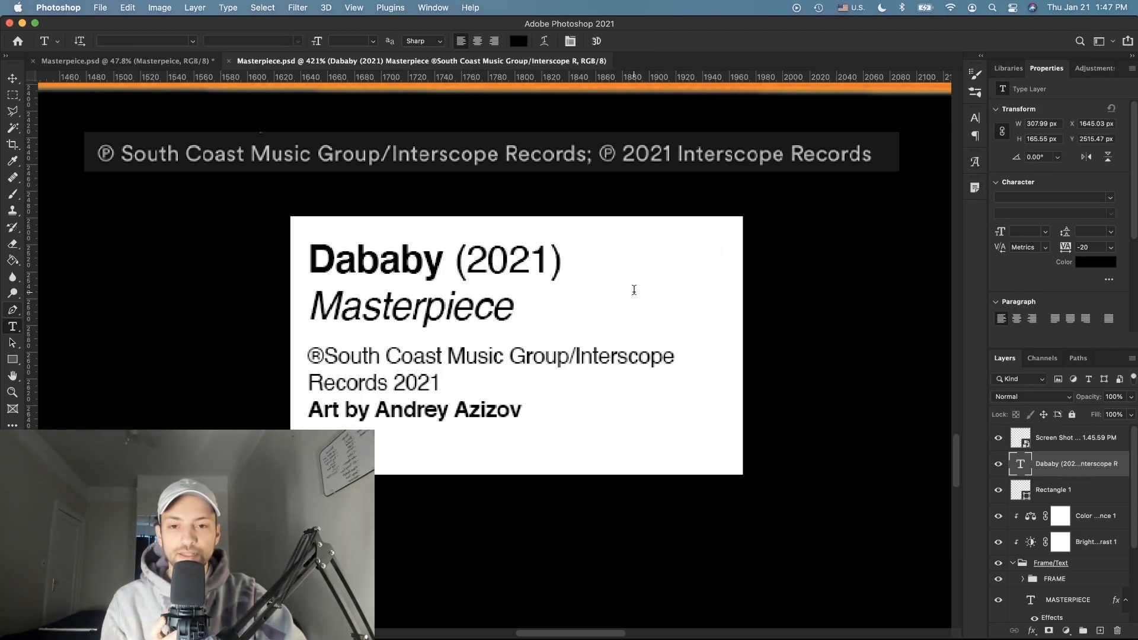
# Step: Search Finder for 'tik' and open the Tik Tok Texture Pack folder
pyautogui.press('super+Tab')
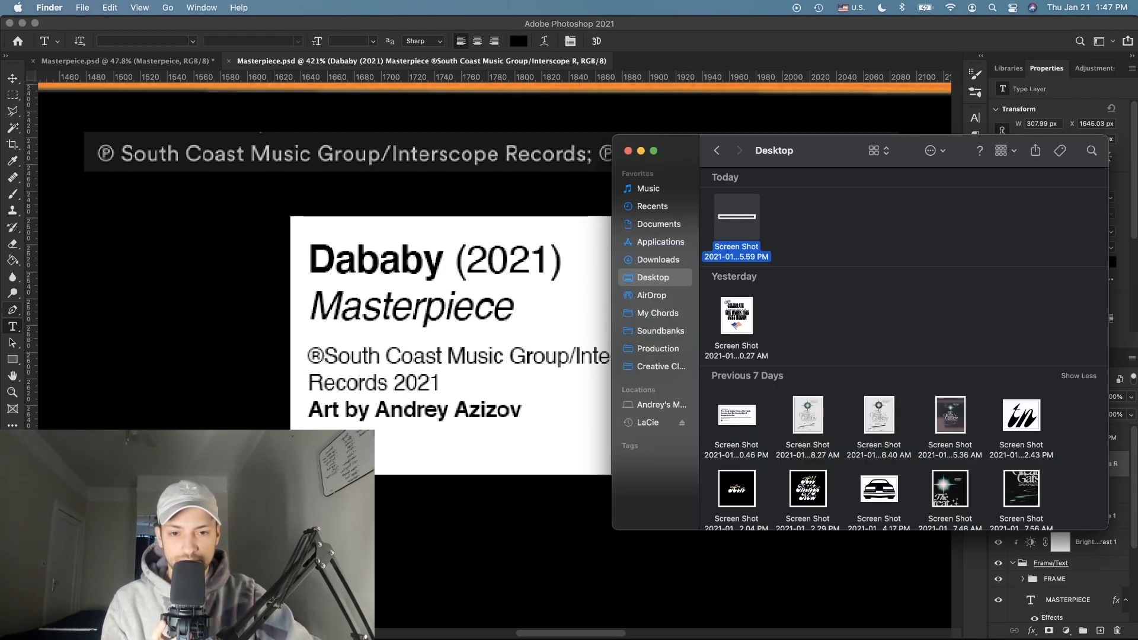
pyautogui.click(1092, 150)
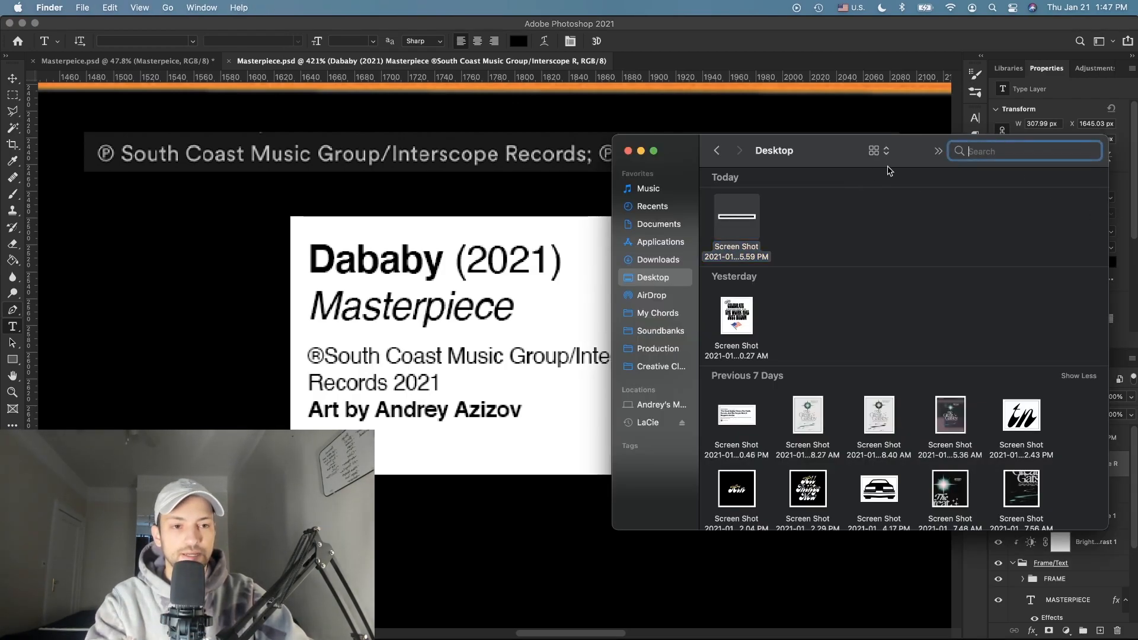
pyautogui.write('ti')
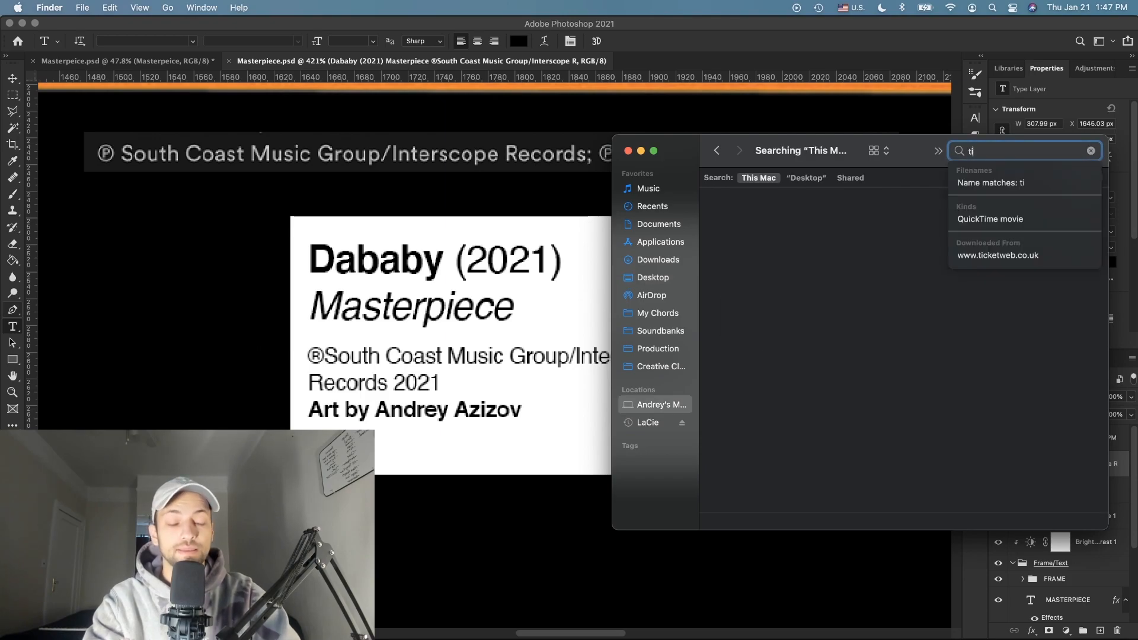
pyautogui.write('k')
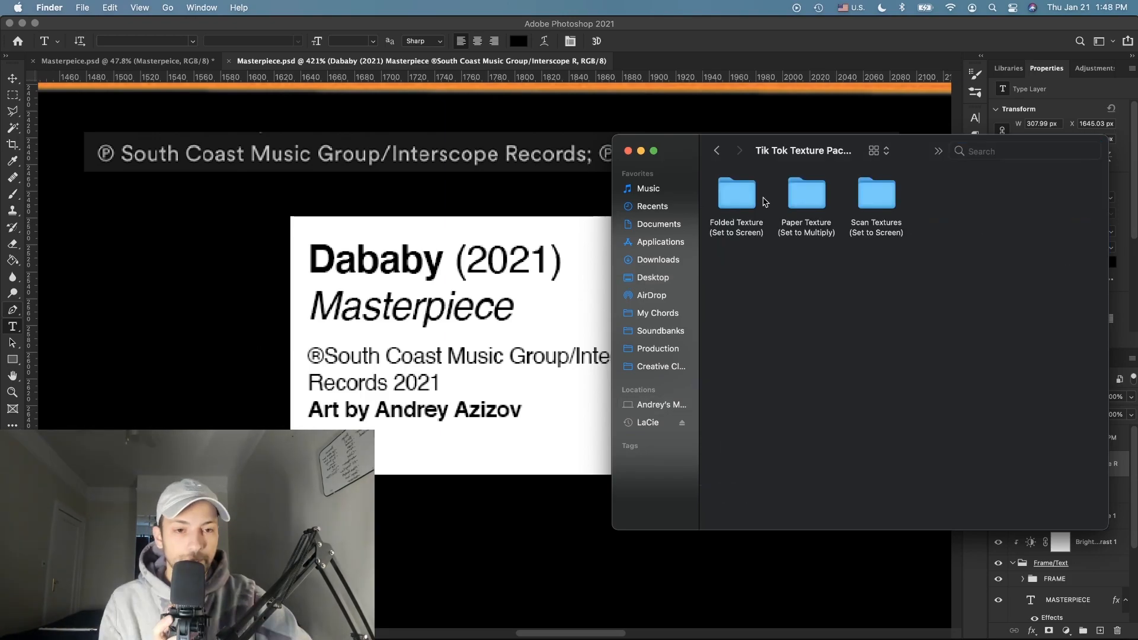
pyautogui.doubleClick(809, 196)
# Step: Place the tan vintage paper texture into the document, just under the label text
pyautogui.click(798, 200)
pyautogui.press('space')
pyautogui.press('space')
pyautogui.moveTo(798, 200); pyautogui.dragTo(414, 286)
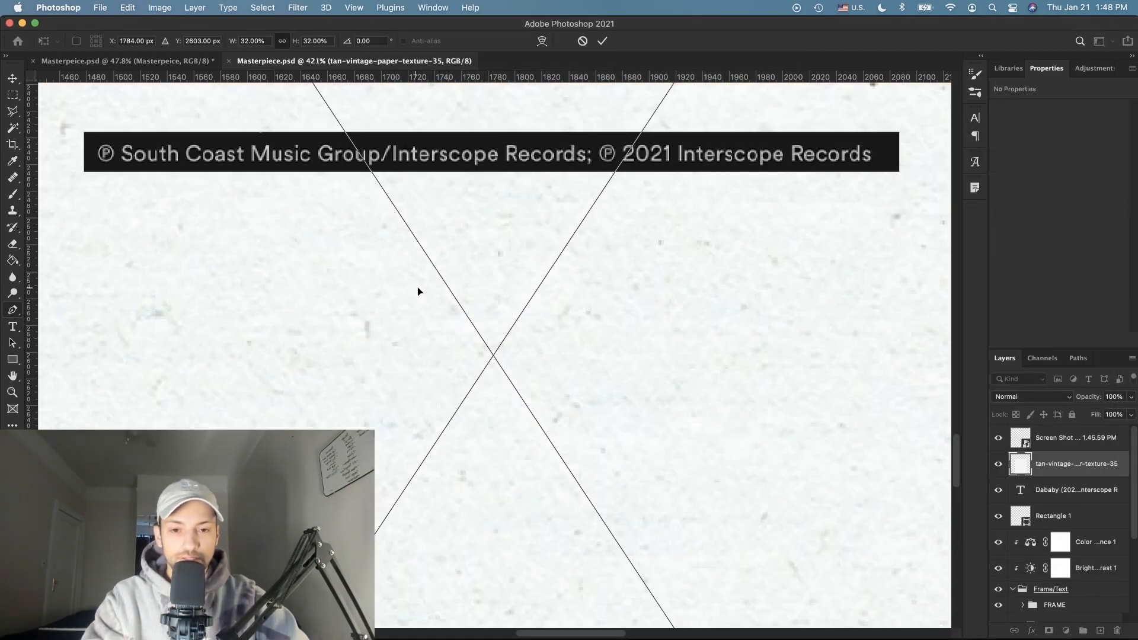
pyautogui.press('Return')
pyautogui.moveTo(1072, 470)
pyautogui.mouseDown()
pyautogui.moveTo(1061, 497)
pyautogui.moveTo(1063, 469)
pyautogui.mouseUp()
# Step: Group the label text and rectangle, then clip the texture to that group in Multiply mode
pyautogui.click(1067, 490)
pyautogui.keyDown('shift'); pyautogui.click(1061, 515); pyautogui.keyUp('shift')
pyautogui.press('super+g')
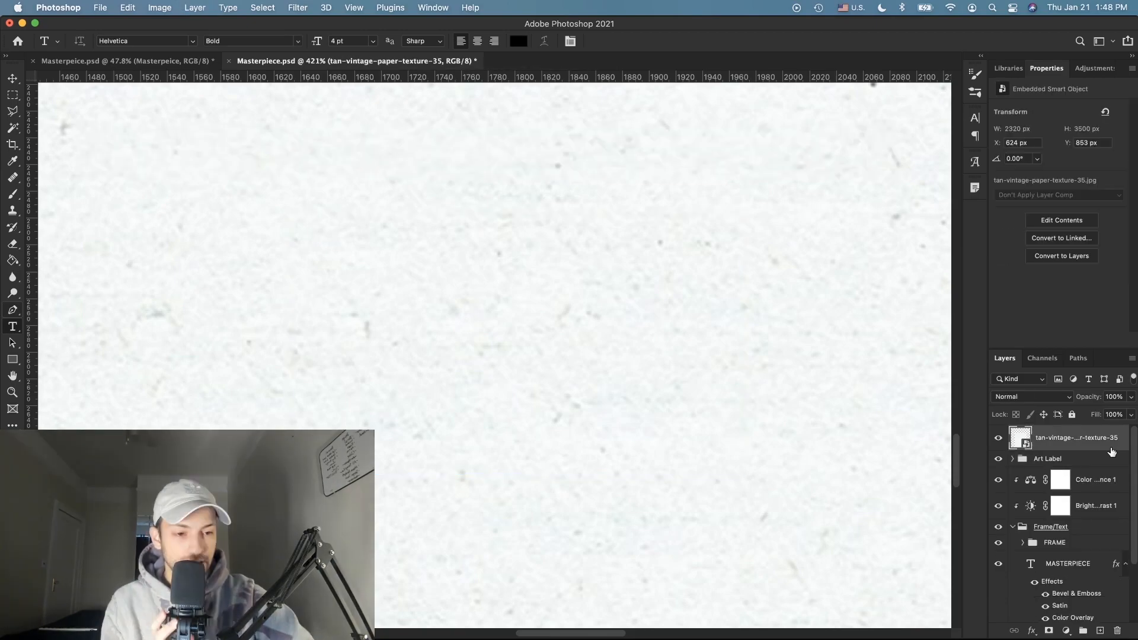
pyautogui.rightClick(1088, 445)
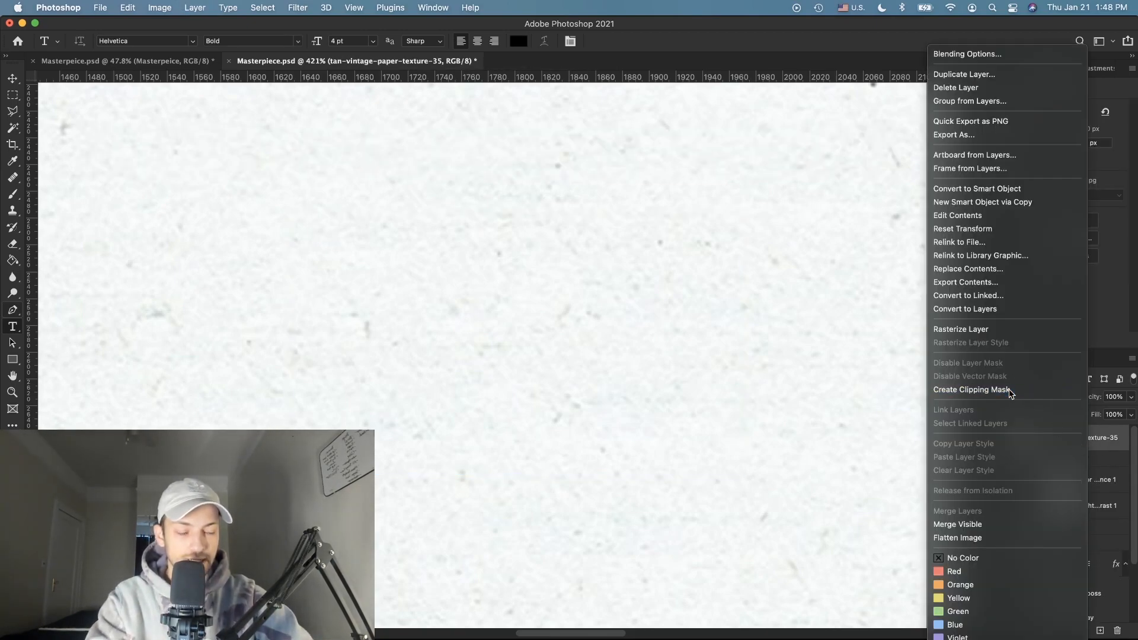
pyautogui.click(1017, 389)
pyautogui.click(1024, 397)
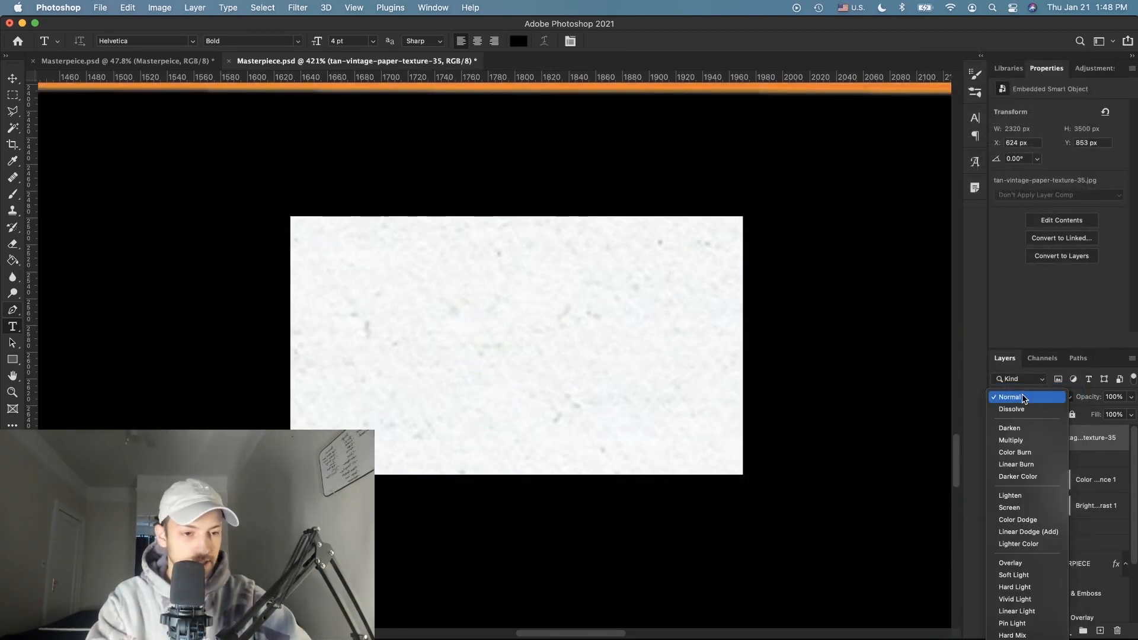
pyautogui.click(1012, 441)
# Step: Shrink the paper texture so it covers only the label card
pyautogui.press('super+minus')
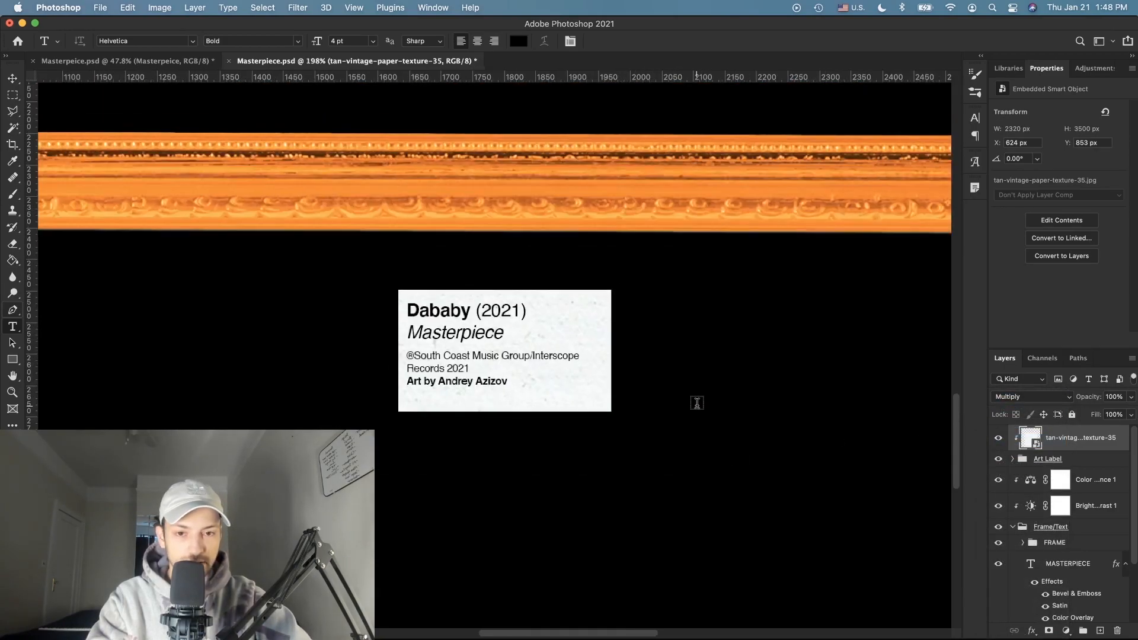
pyautogui.press('v')
pyautogui.press('super+minus')
pyautogui.press('super+minus')
pyautogui.press('super+minus')
pyautogui.press('super+minus')
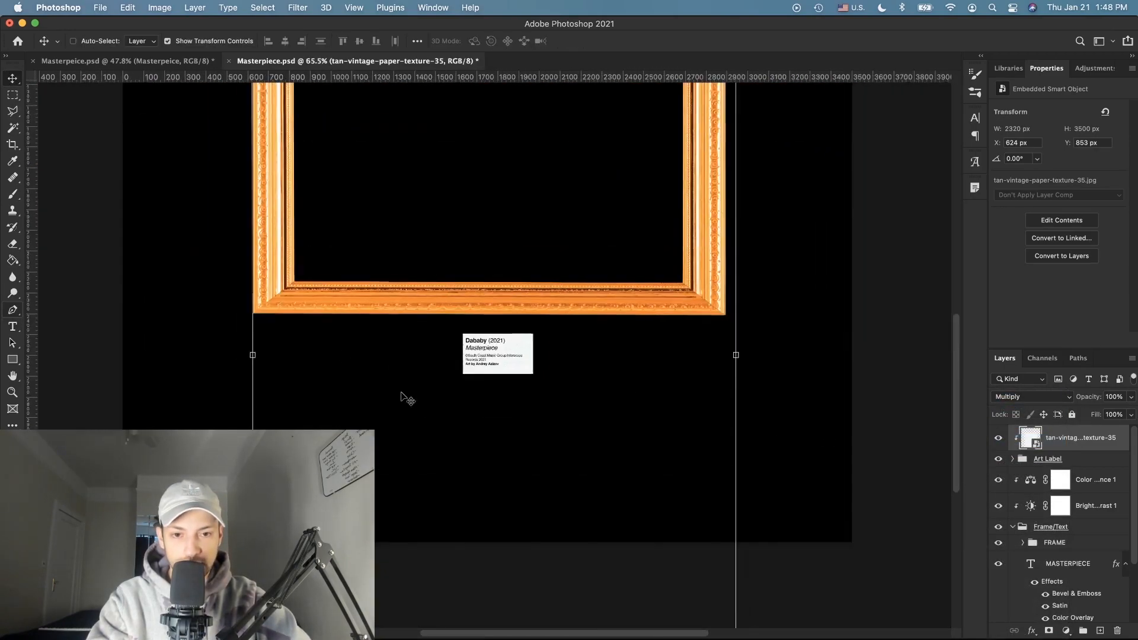
pyautogui.click(498, 614)
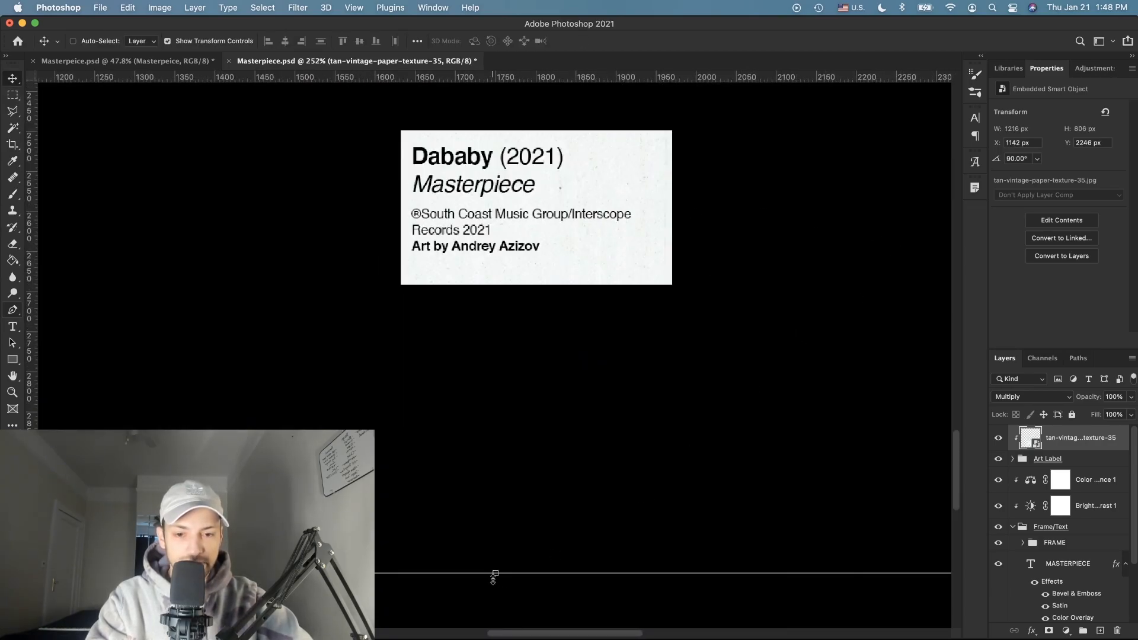
pyautogui.moveTo(493, 577); pyautogui.dragTo(498, 389)
pyautogui.scroll(3, 605, 142)
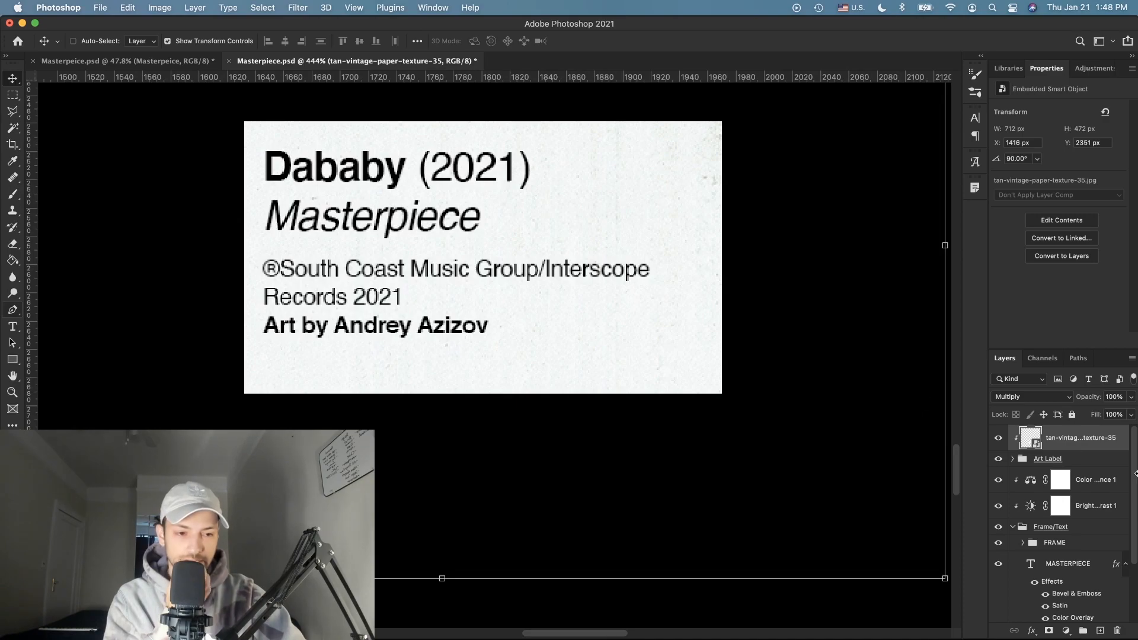
pyautogui.click(1014, 460)
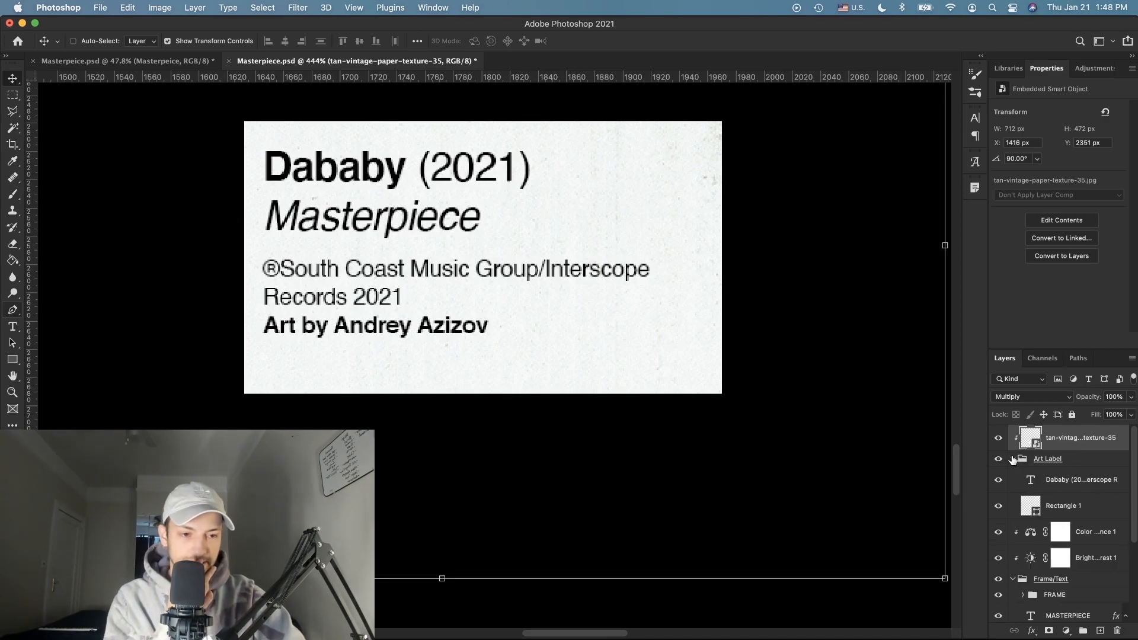
# Step: Add a Stroke layer style to the label rectangle with no preset
pyautogui.doubleClick(1094, 516)
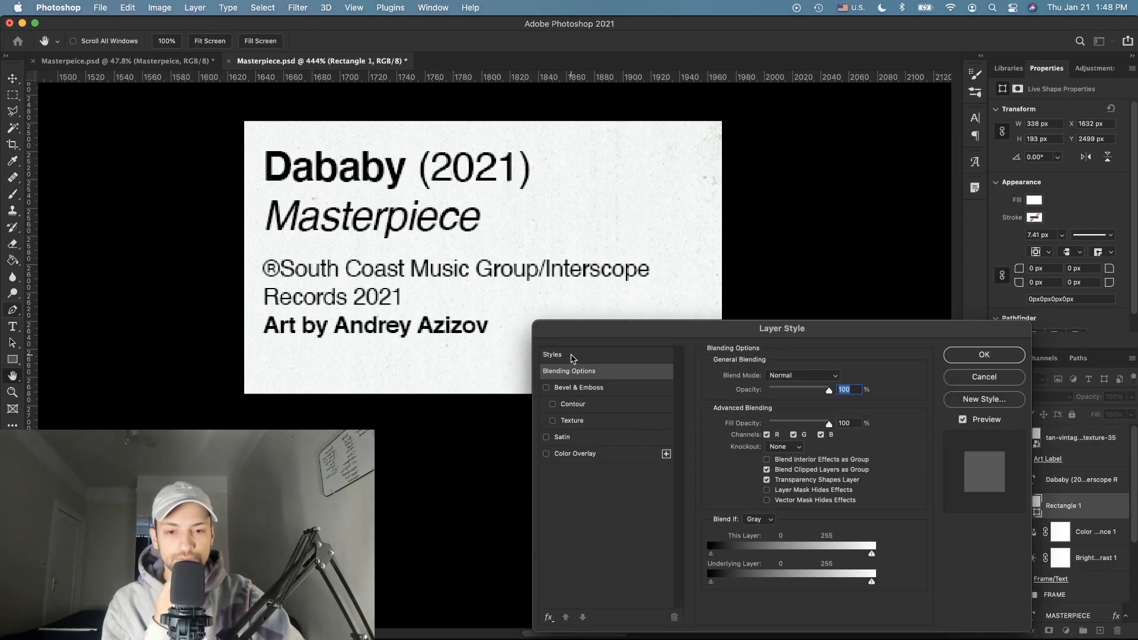
pyautogui.click(552, 355)
pyautogui.click(715, 381)
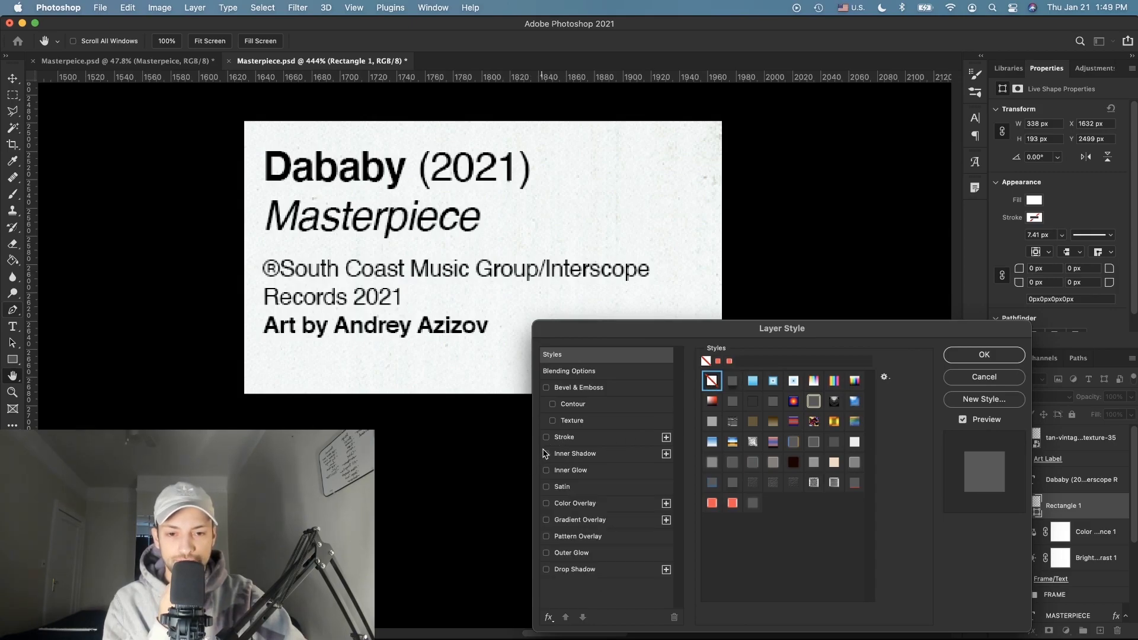
pyautogui.click(546, 438)
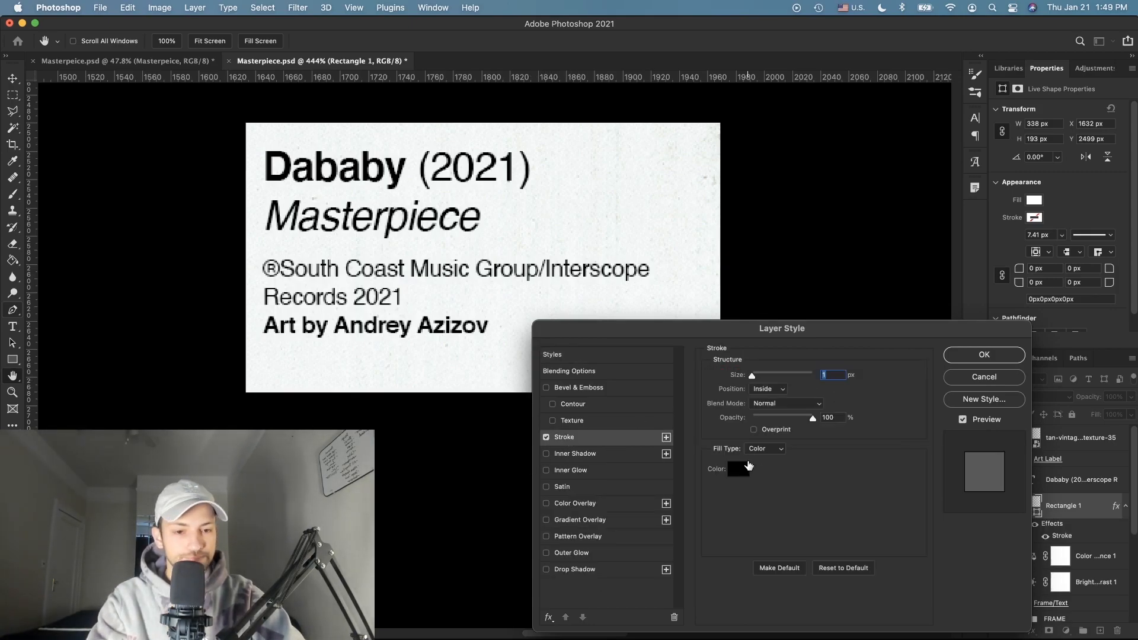
pyautogui.click(768, 388)
pyautogui.click(765, 374)
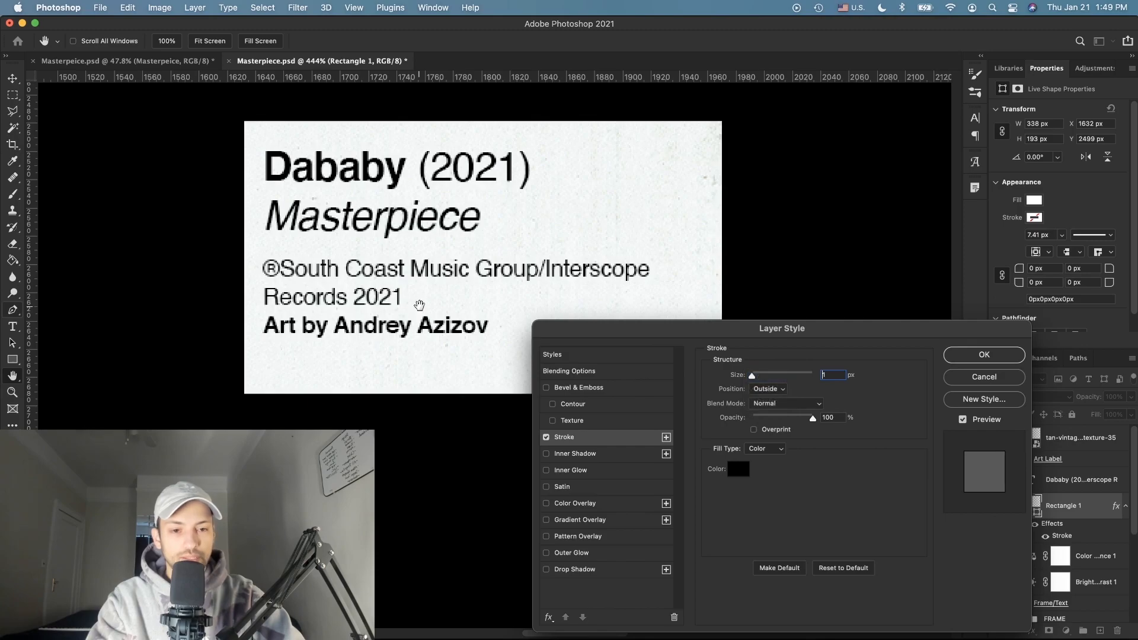
pyautogui.scroll(3, 419, 305)
pyautogui.scroll(3, 419, 305)
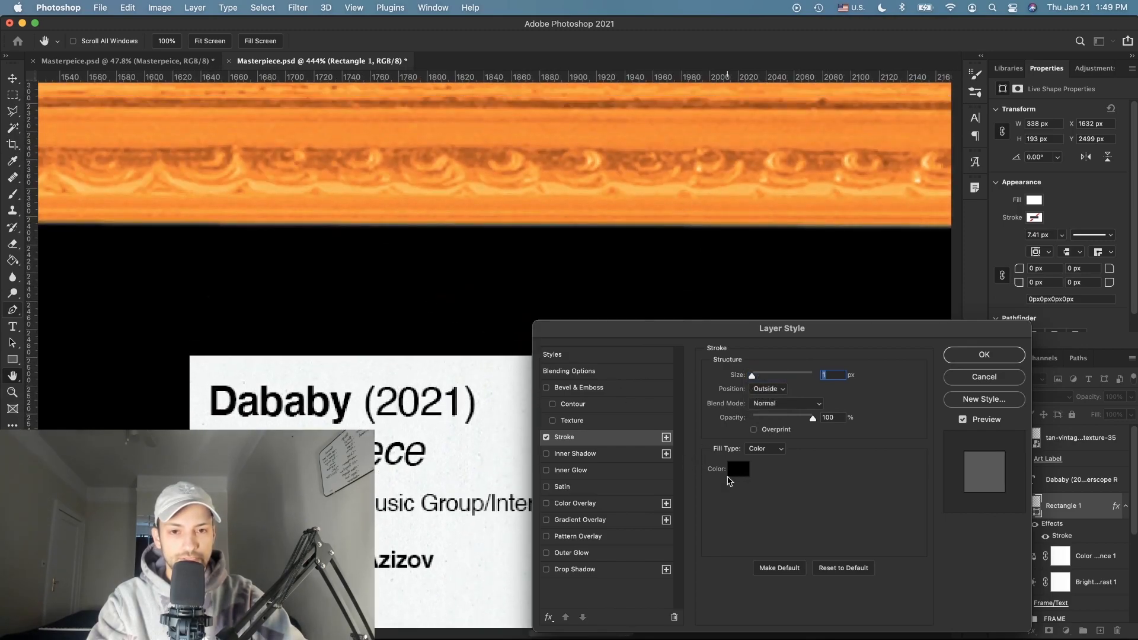
# Step: Make the stroke the frame's sampled orange, 13 px, centred on the card's edge
pyautogui.click(738, 470)
pyautogui.click(429, 130)
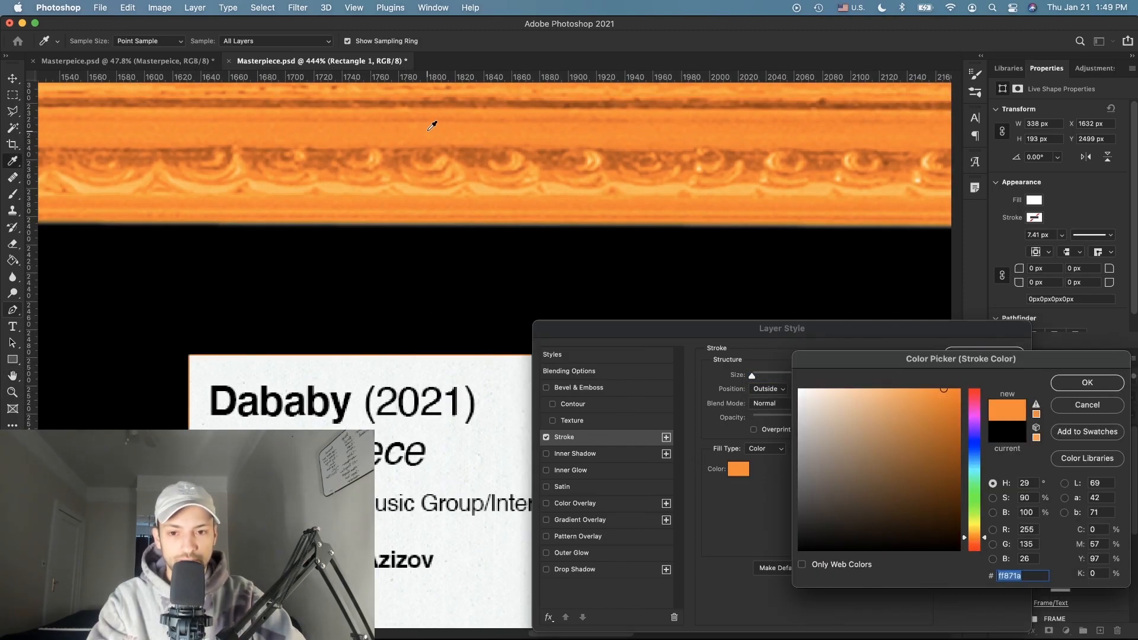
pyautogui.click(1097, 383)
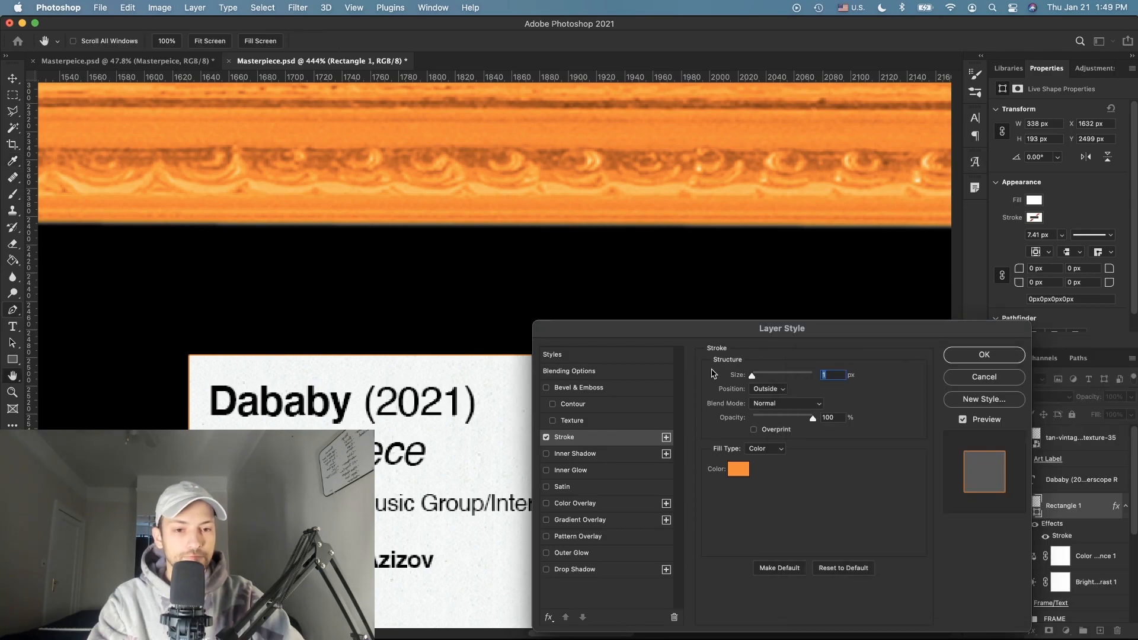
pyautogui.moveTo(762, 379); pyautogui.dragTo(759, 380)
pyautogui.click(761, 388)
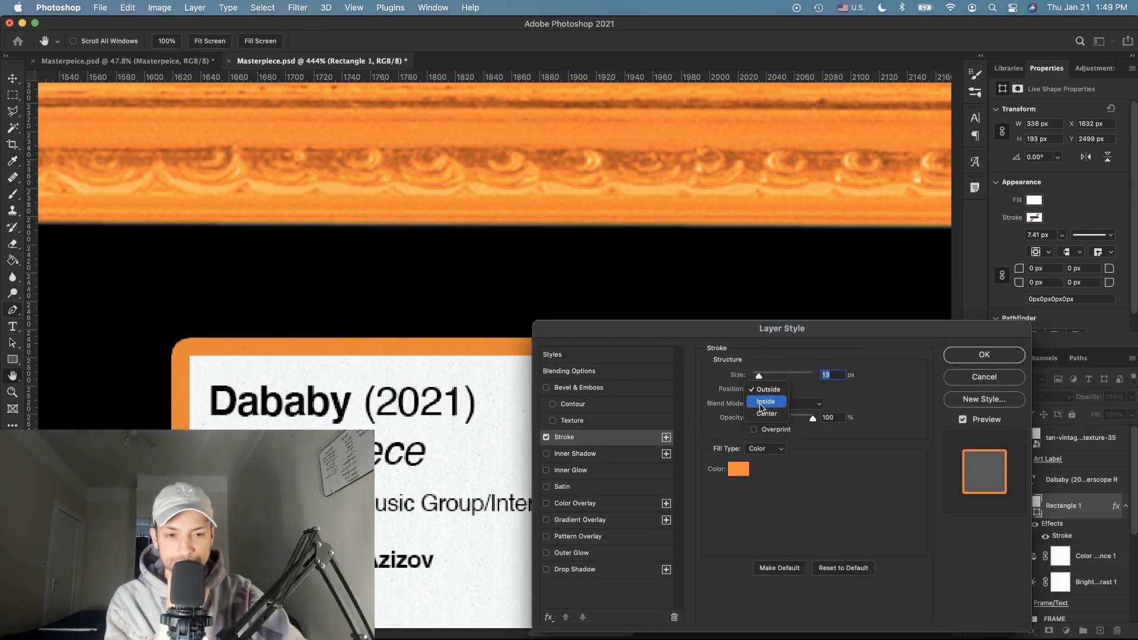
pyautogui.click(761, 413)
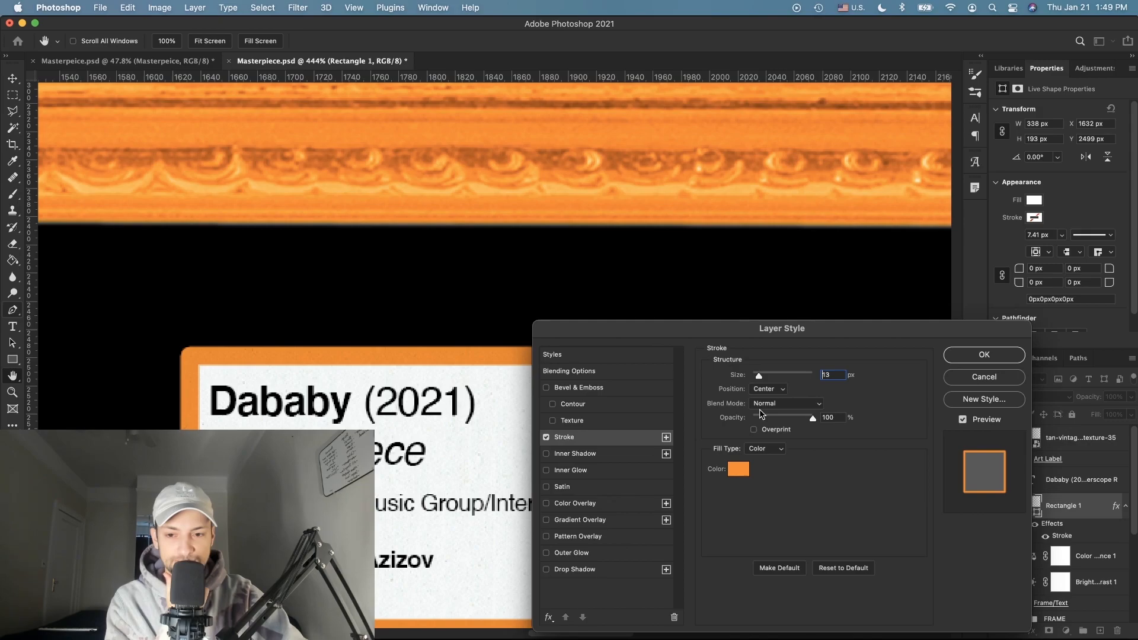
pyautogui.click(984, 355)
# Step: Thin the label card's orange border down to 7 px
pyautogui.press('v')
pyautogui.scroll(-1, 601, 396)
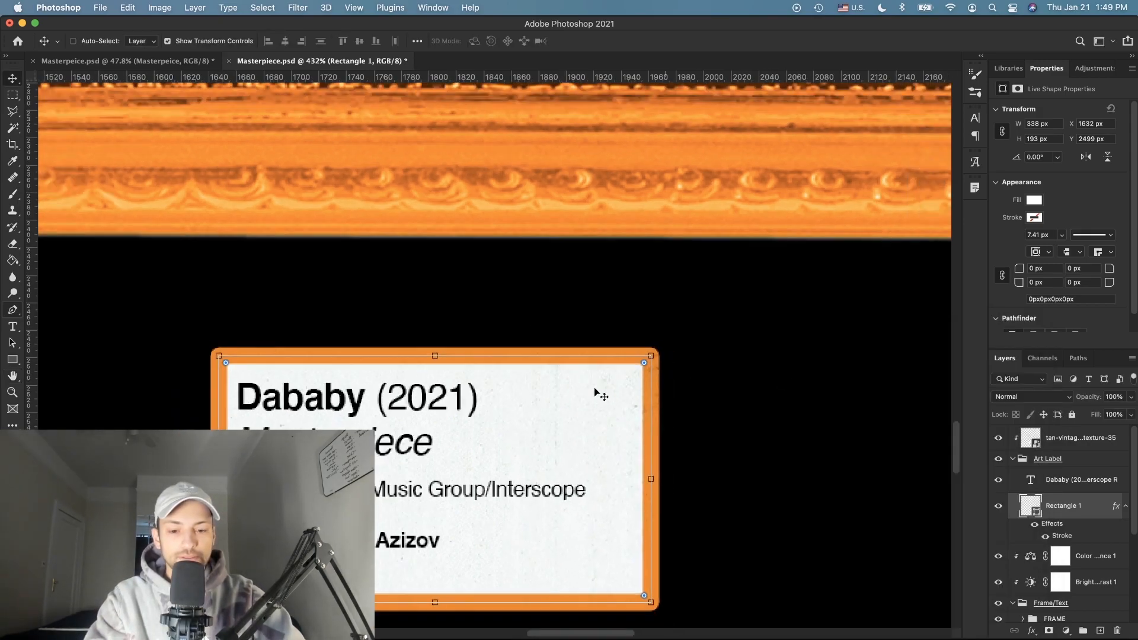
pyautogui.scroll(-2, 601, 396)
pyautogui.scroll(-12, 595, 393)
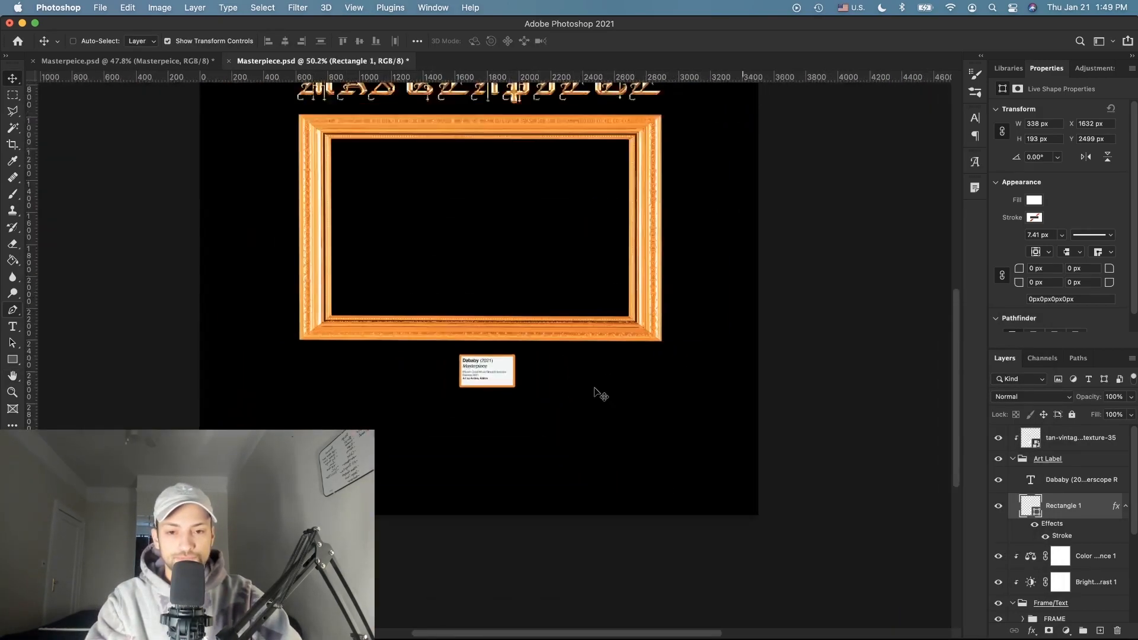
pyautogui.doubleClick(1062, 536)
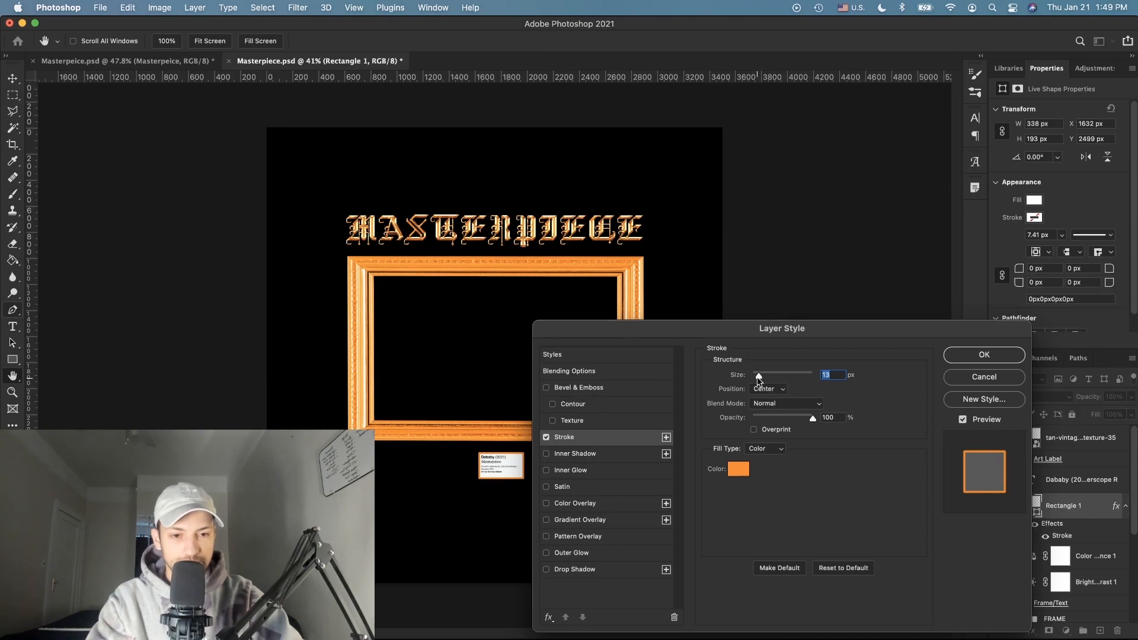
pyautogui.moveTo(759, 379); pyautogui.dragTo(757, 380)
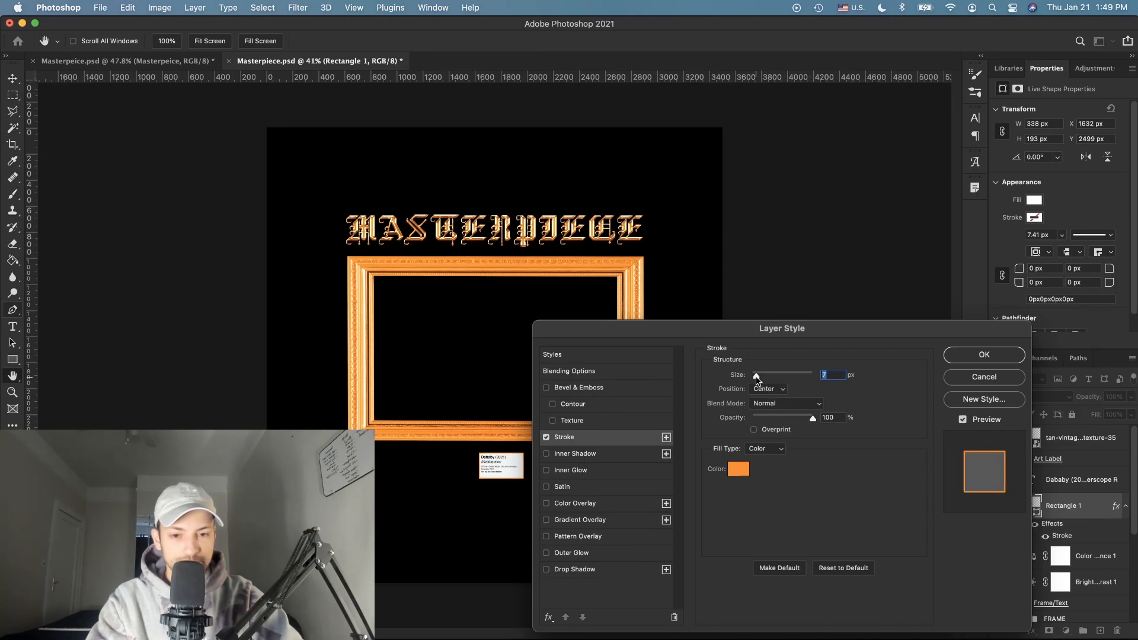
pyautogui.click(985, 349)
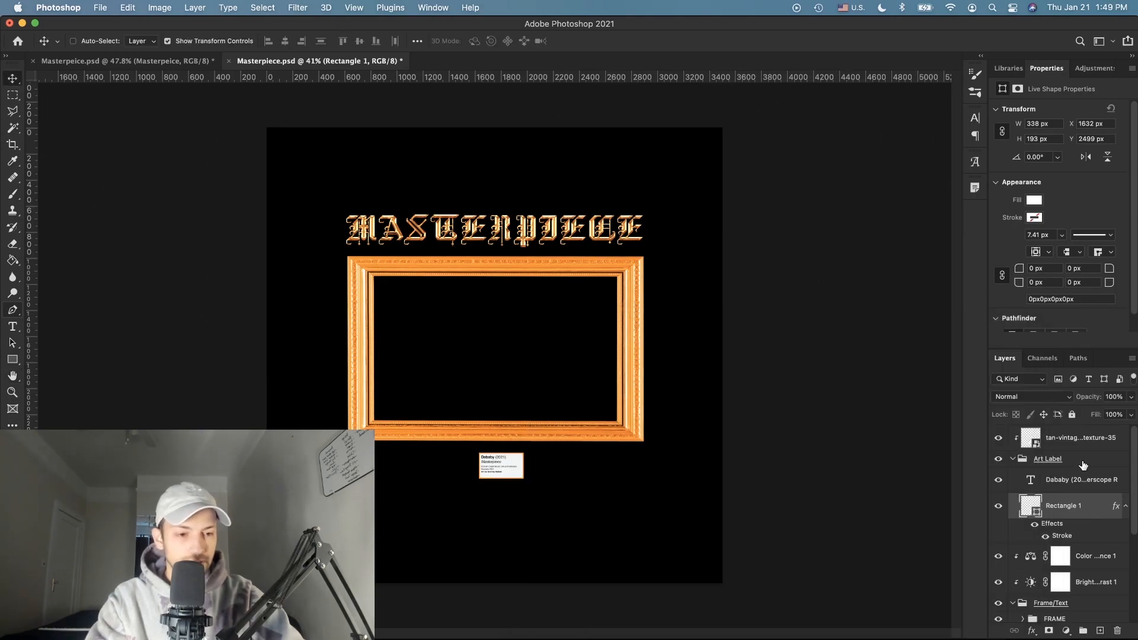
# Step: Nudge the Art Label group slightly down, undoing a trial drag first
pyautogui.click(1067, 463)
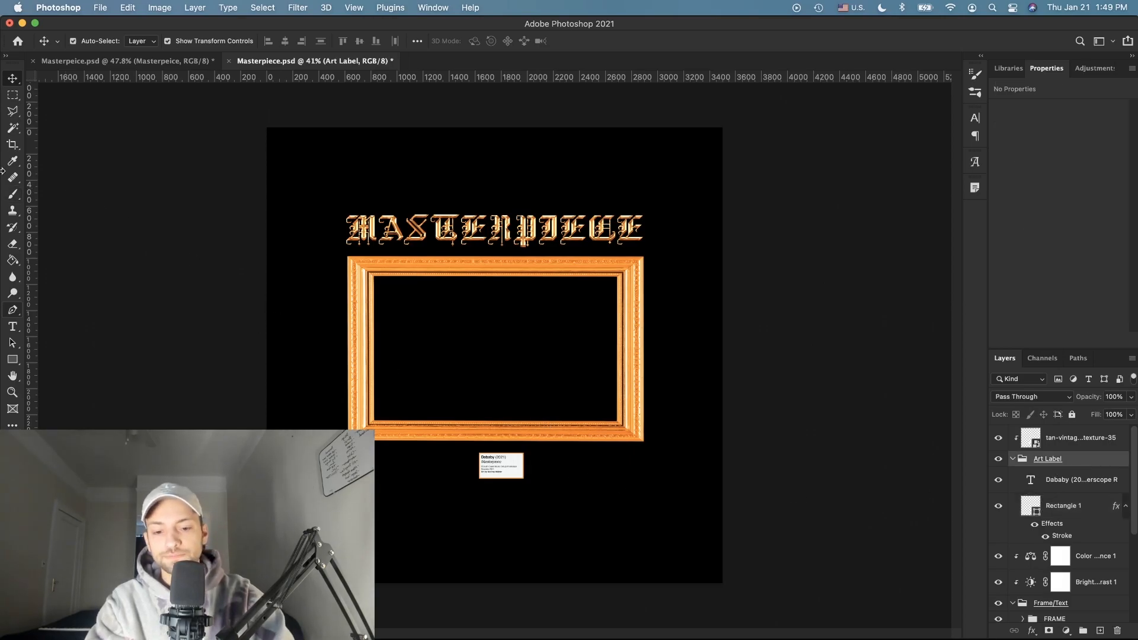
pyautogui.scroll(-1, 610, 480)
pyautogui.moveTo(610, 480); pyautogui.dragTo(473, 471)
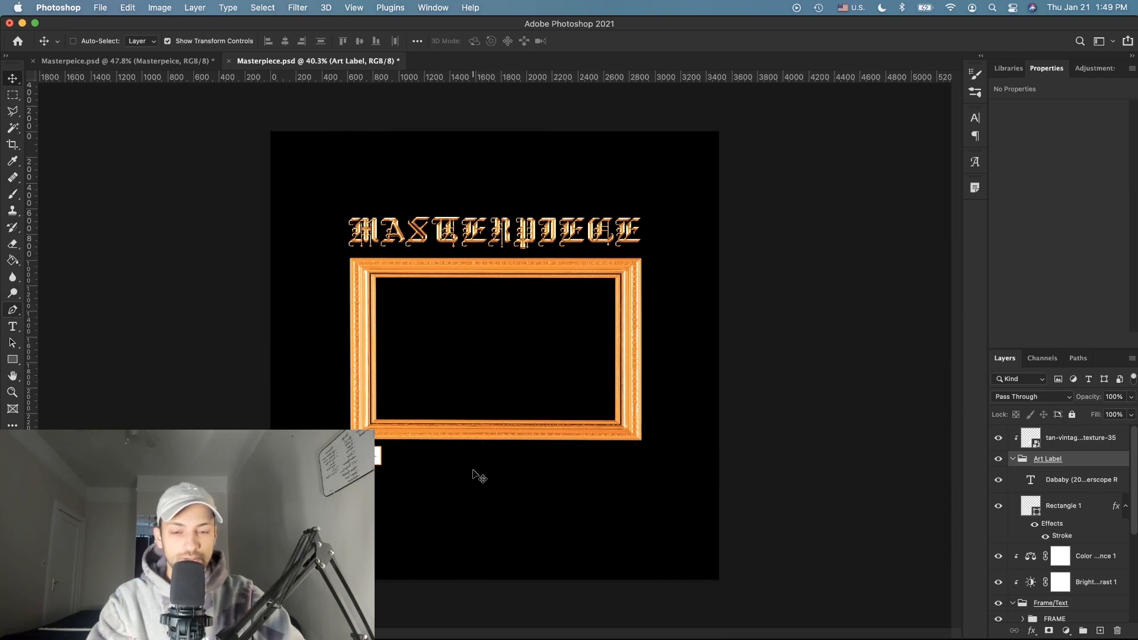
pyautogui.press('super+z')
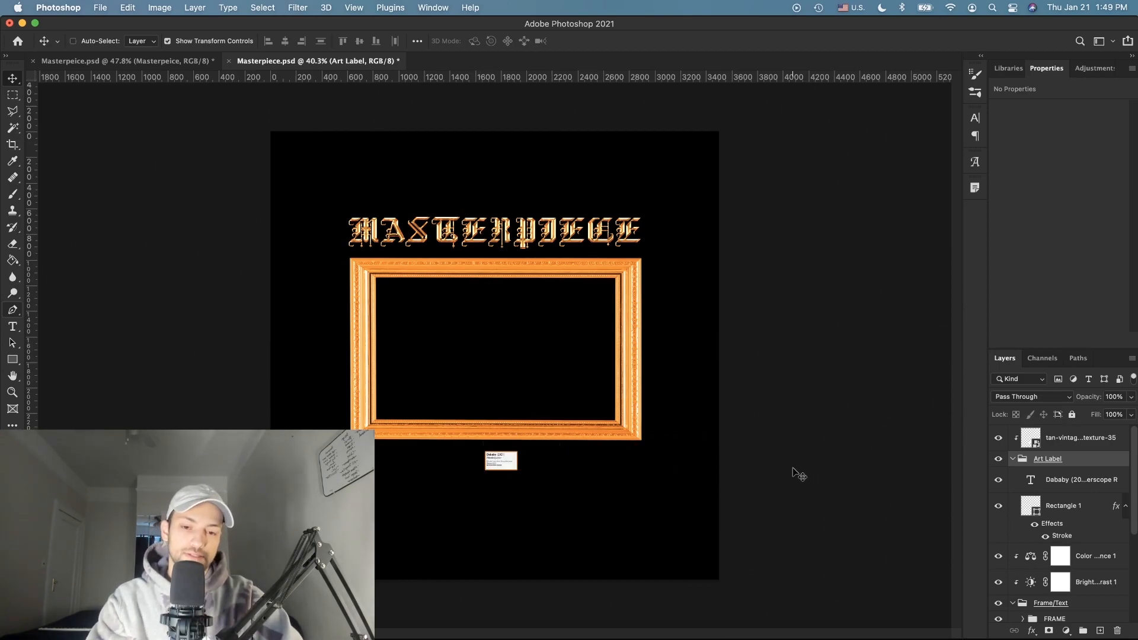
pyautogui.hotkey('shift', 'Down')
pyautogui.hotkey('shift', 'Down')
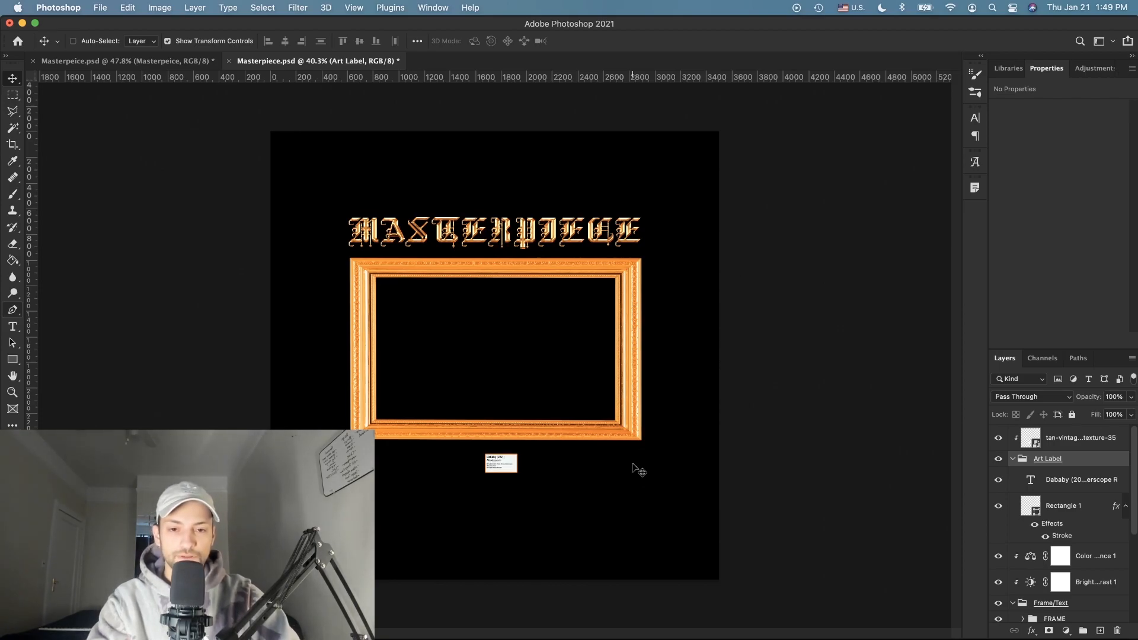
# Step: Group the layers from the paper texture down to FRAME as 'Main Design'
pyautogui.click(1014, 460)
pyautogui.click(1084, 439)
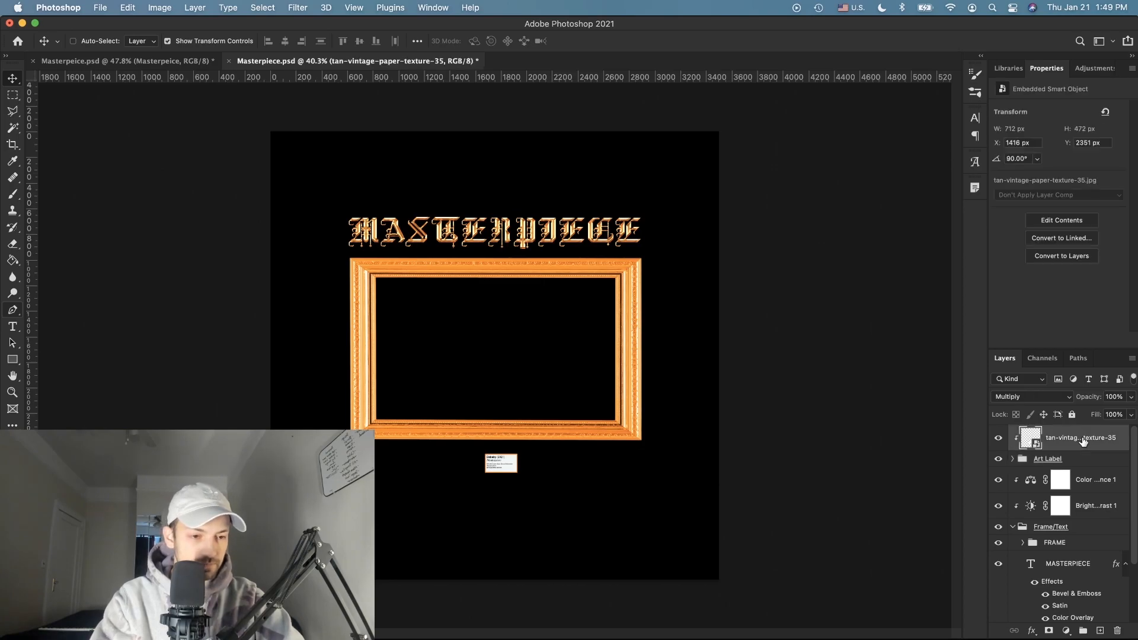
pyautogui.scroll(-3, 1073, 464)
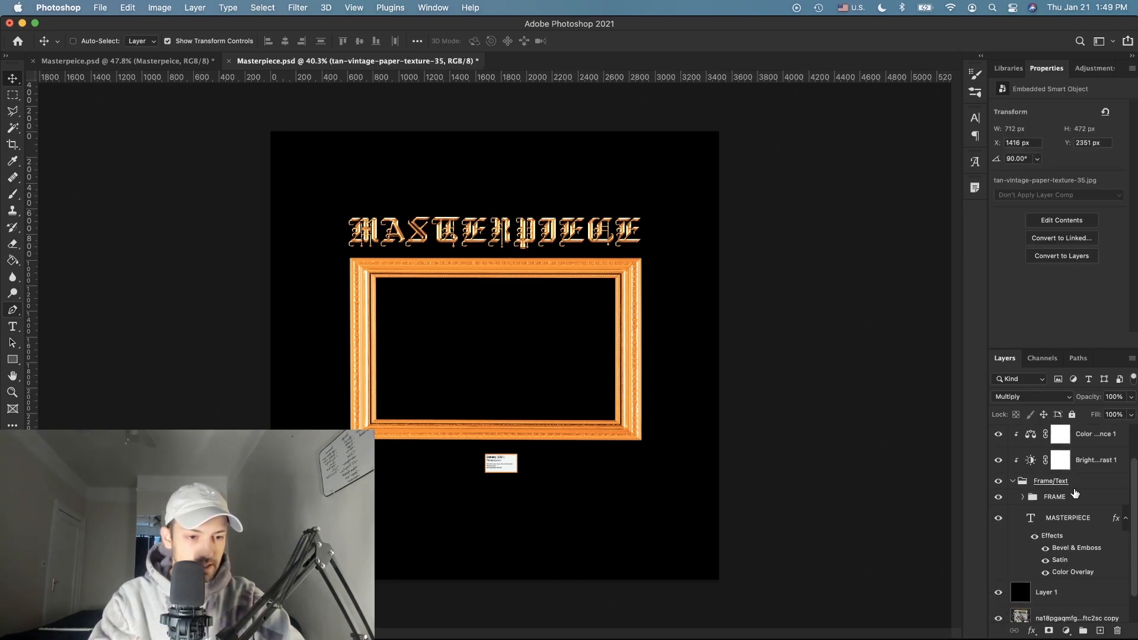
pyautogui.keyDown('shift'); pyautogui.click(1079, 498); pyautogui.keyUp('shift')
pyautogui.press('super+g')
pyautogui.doubleClick(1045, 434)
pyautogui.write('Mai')
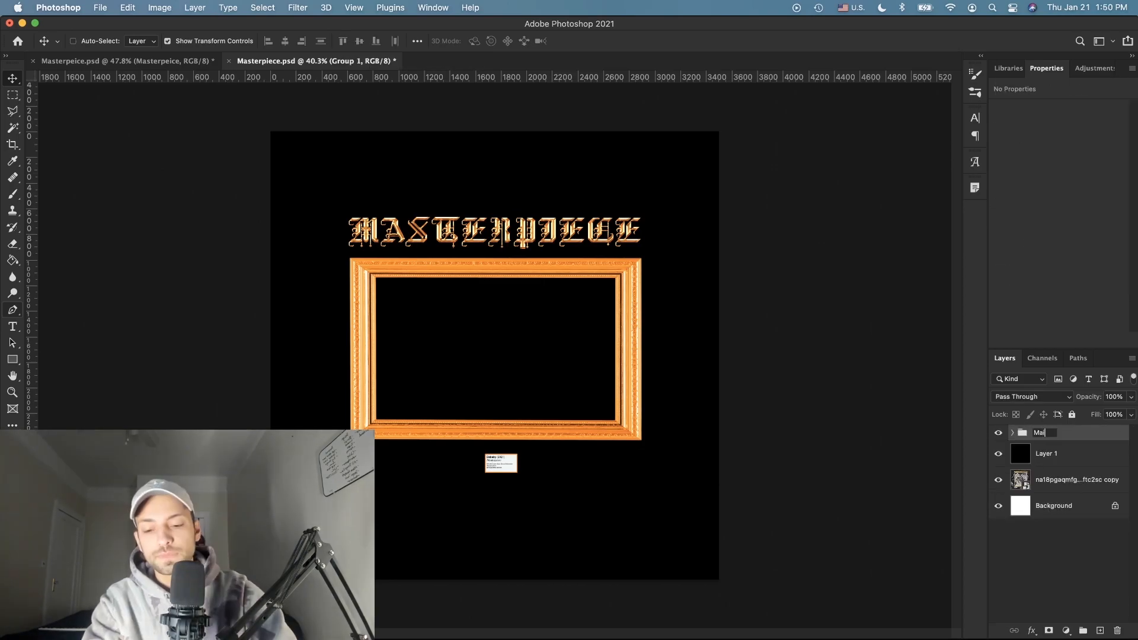
pyautogui.write('n Design')
pyautogui.press('Return')
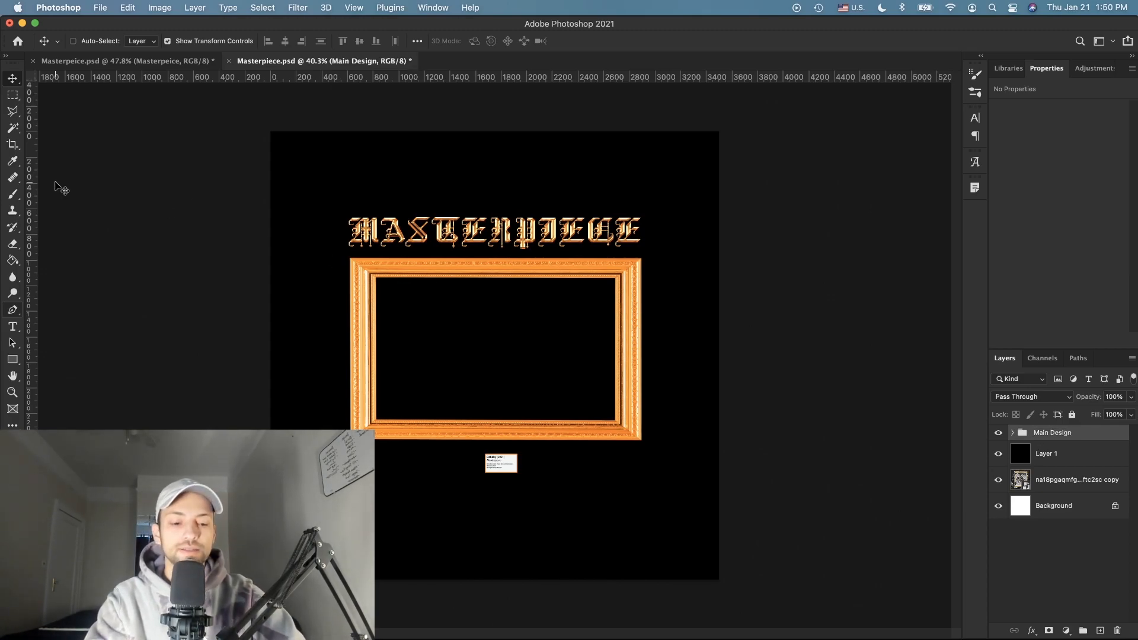
# Step: Shift the Main Design group slightly upward and check its visibility
pyautogui.moveTo(54, 182); pyautogui.dragTo(56, 175)
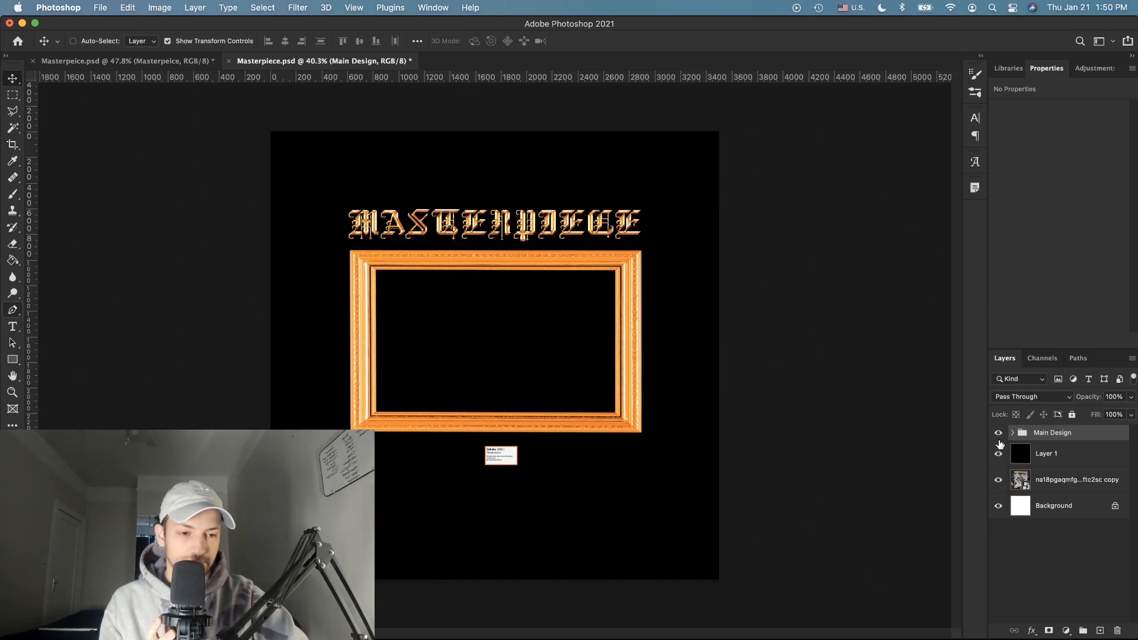
pyautogui.moveTo(998, 433); pyautogui.dragTo(999, 453)
pyautogui.click(999, 433)
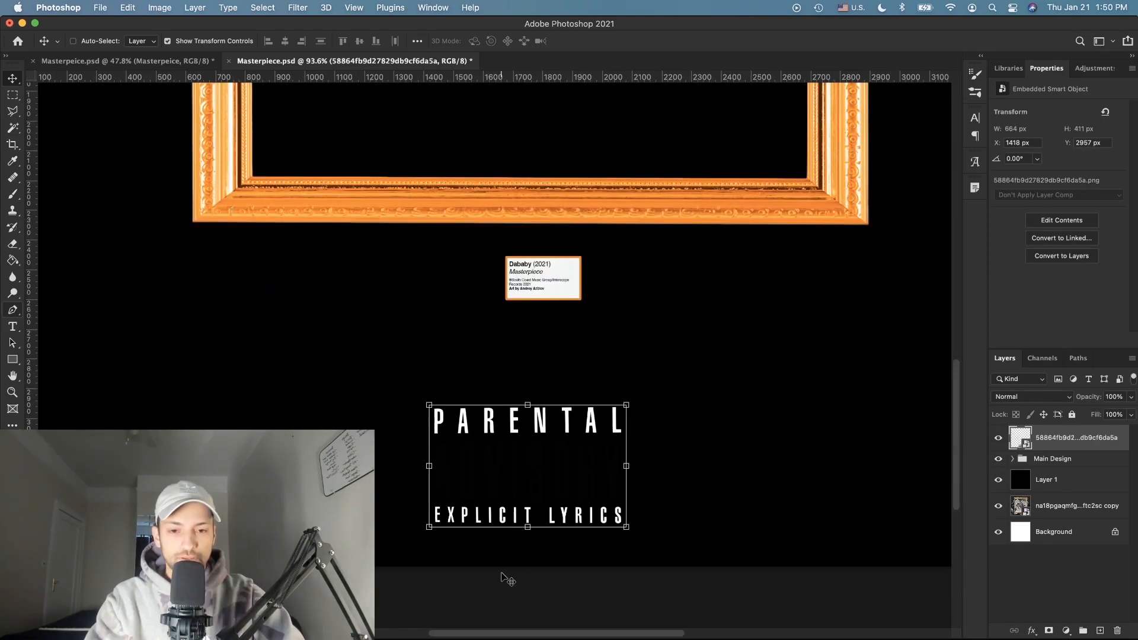
# Step: Select the white letters with the Magic Wand, add the ADVISORY box with a marquee, and mask the logo
pyautogui.scroll(4, 539, 463)
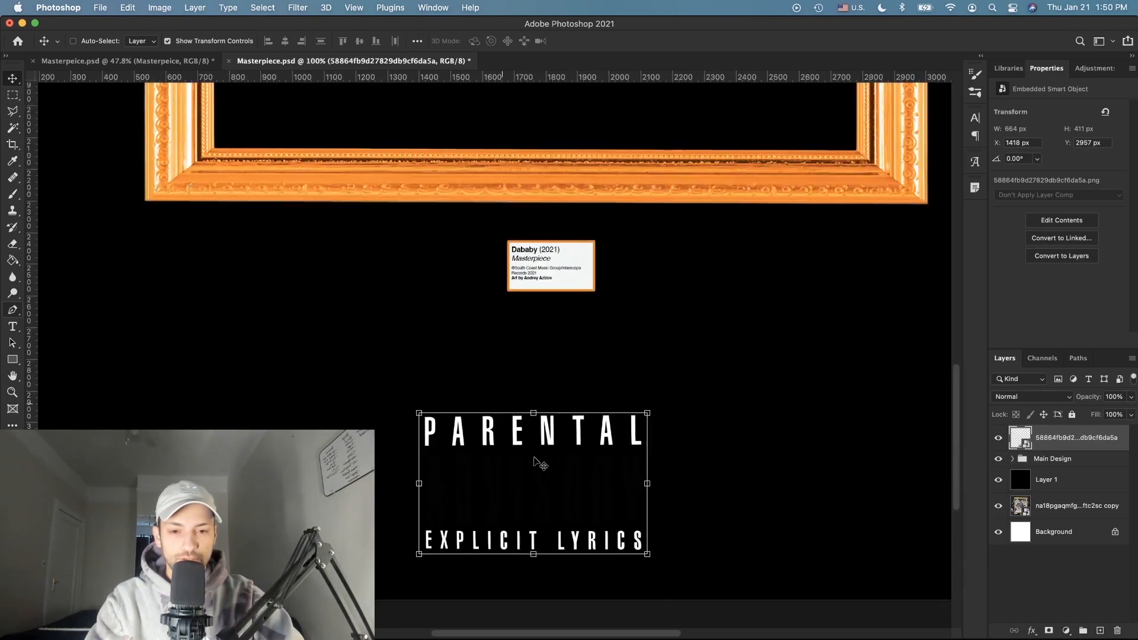
pyautogui.scroll(2, 538, 462)
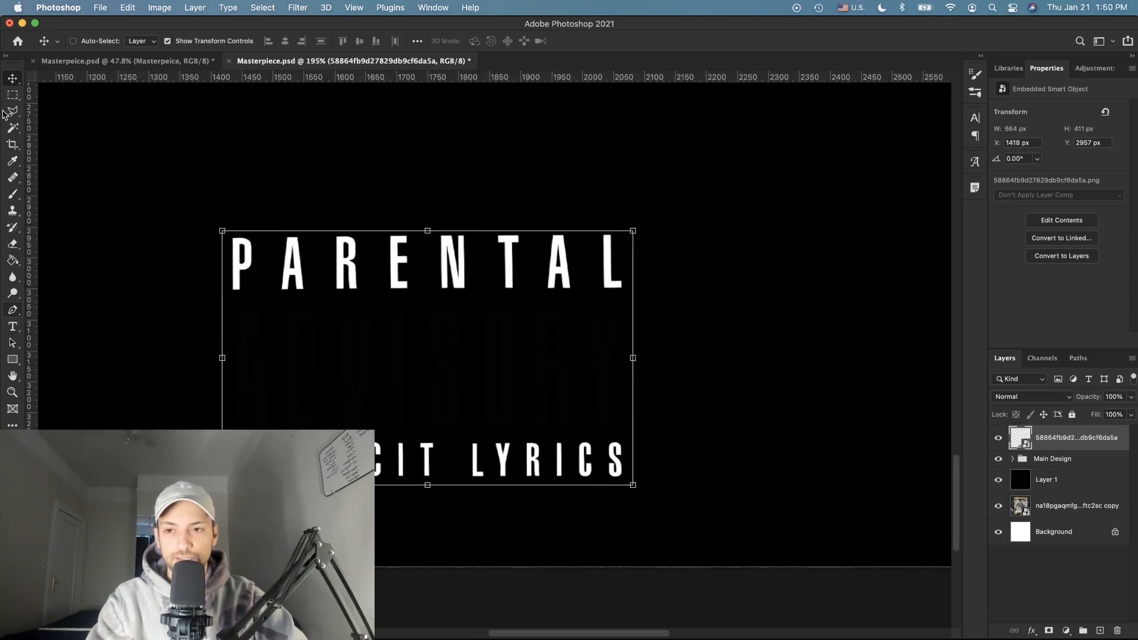
pyautogui.click(12, 127)
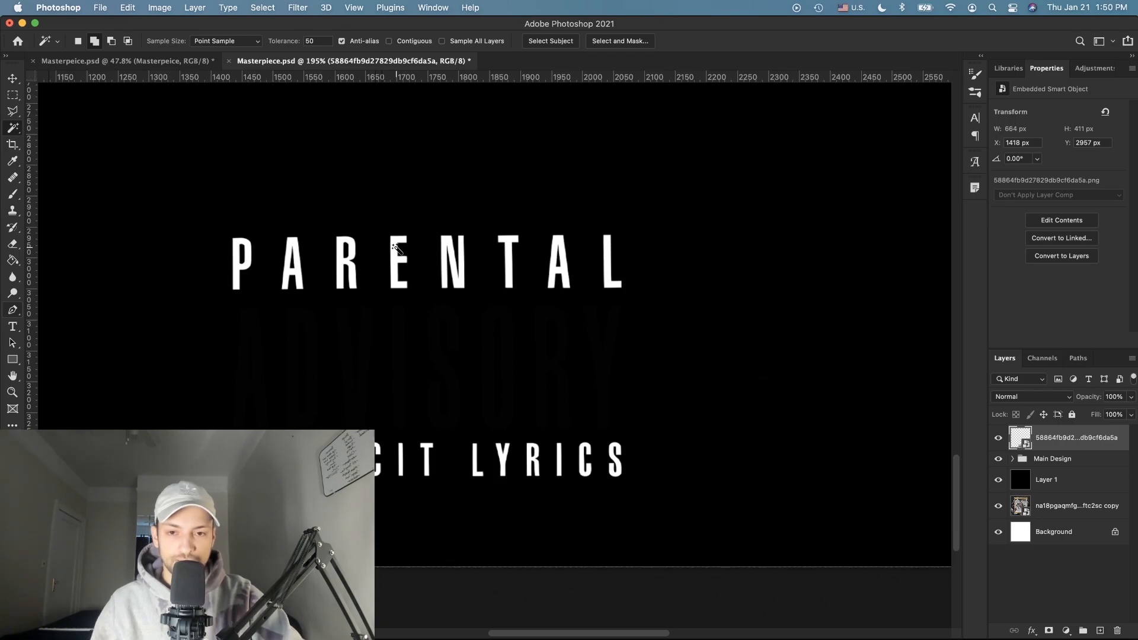
pyautogui.click(395, 251)
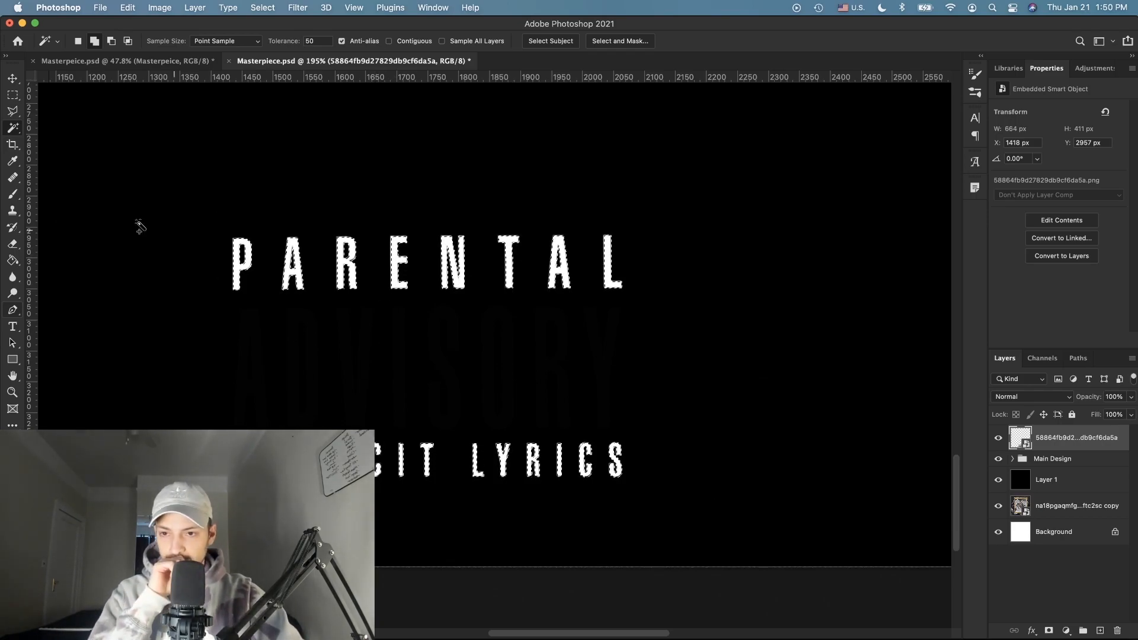
pyautogui.click(11, 94)
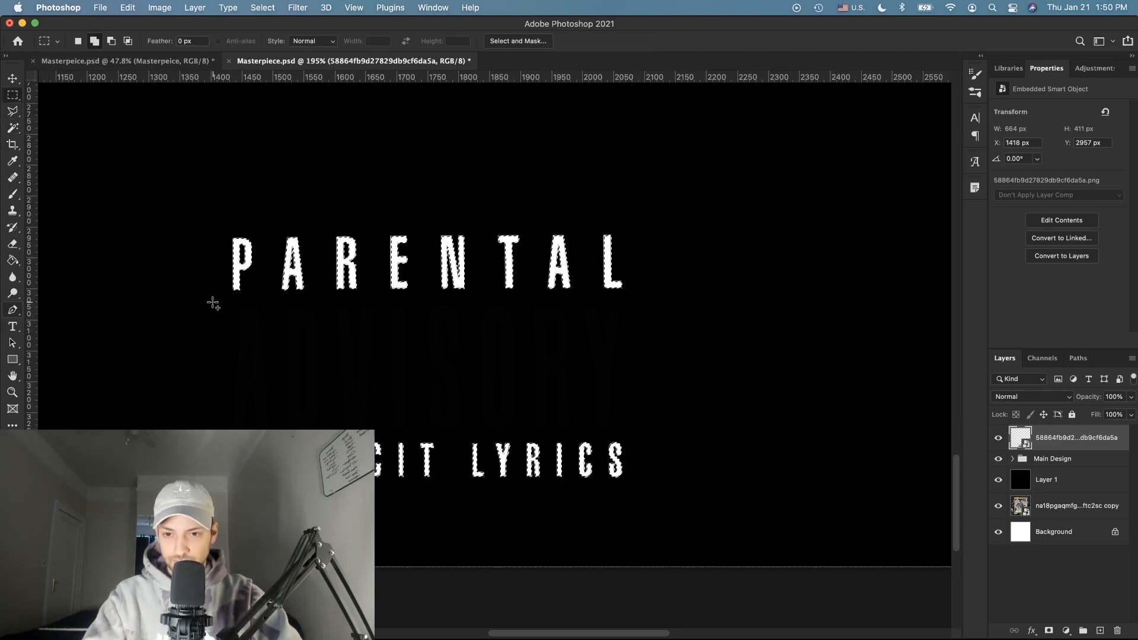
pyautogui.moveTo(213, 298); pyautogui.dragTo(677, 433)
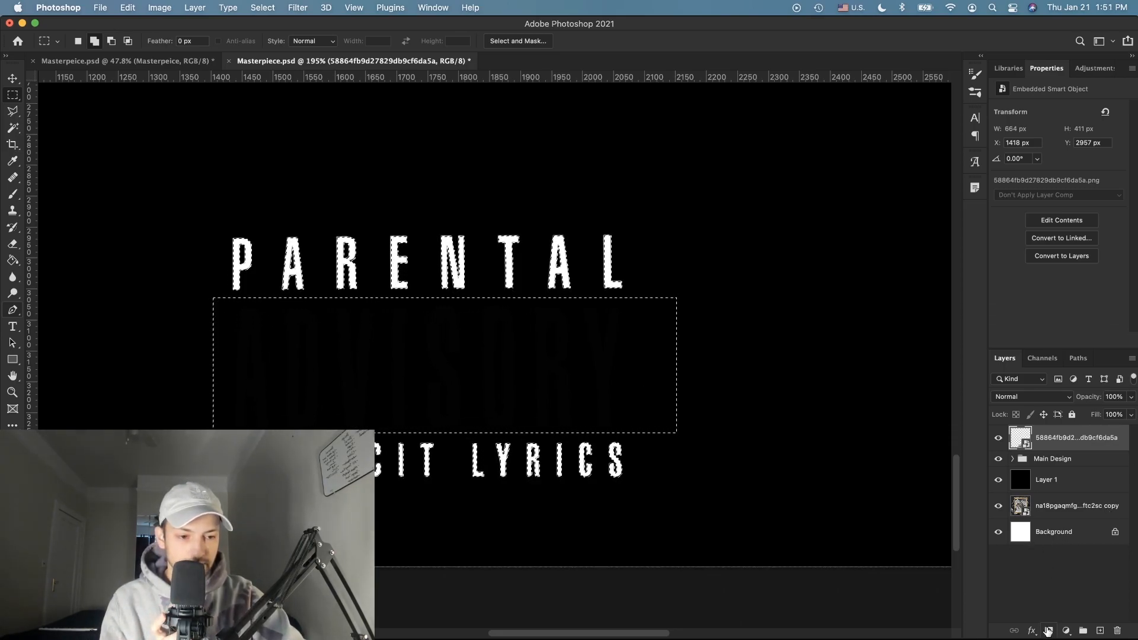
pyautogui.click(1048, 630)
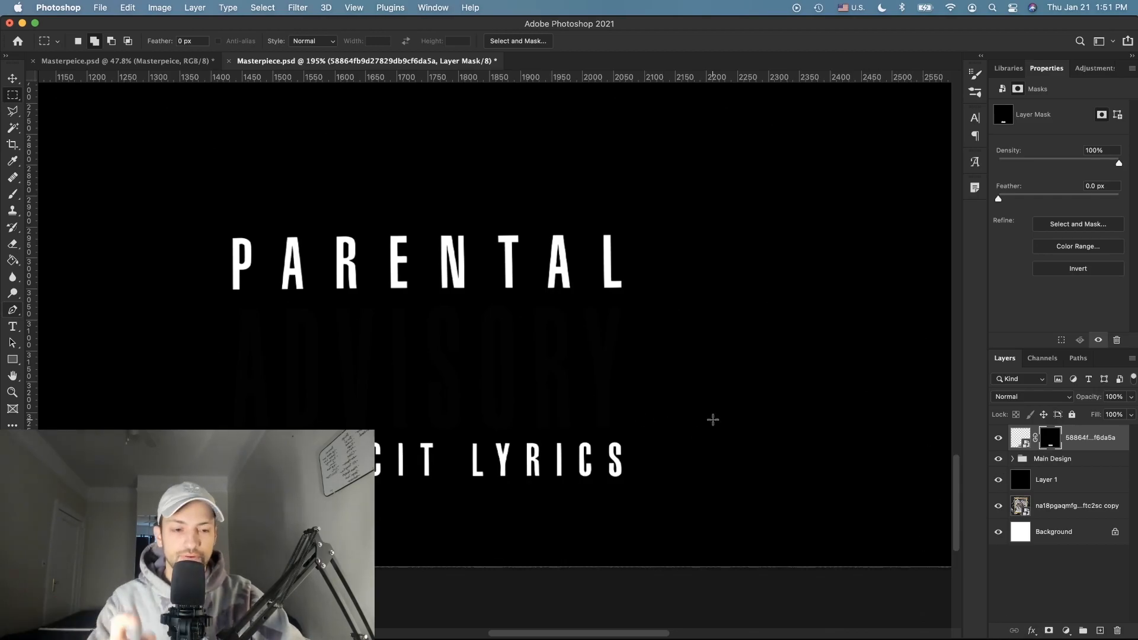
pyautogui.click(1015, 444)
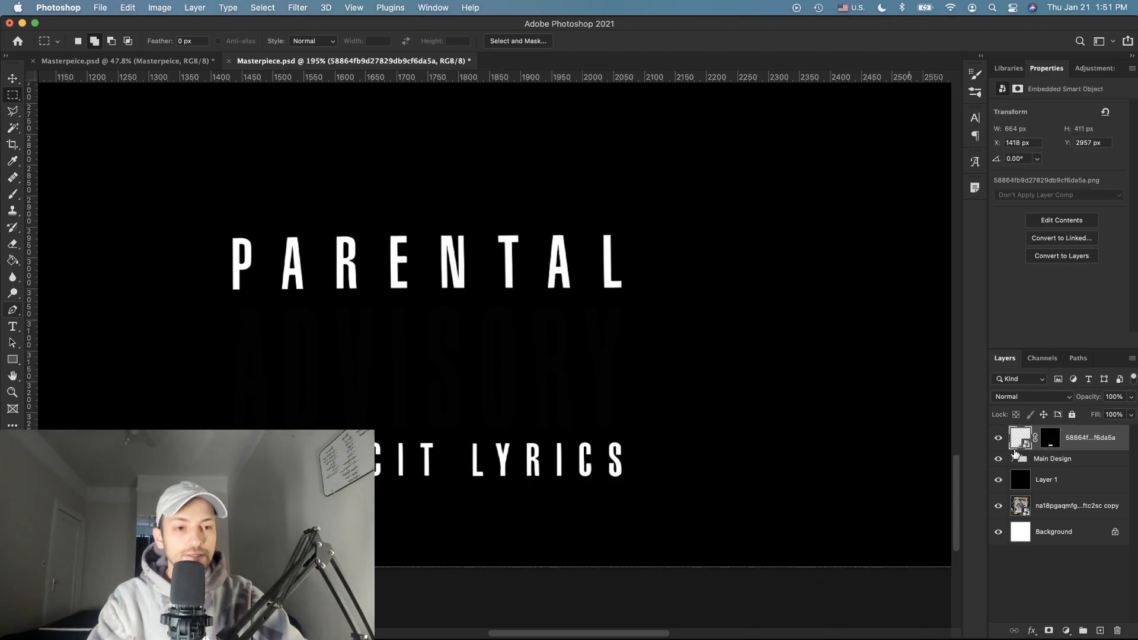
# Step: Give the Parental Advisory logo a Color Overlay in an orange sampled from the frame
pyautogui.doubleClick(1122, 434)
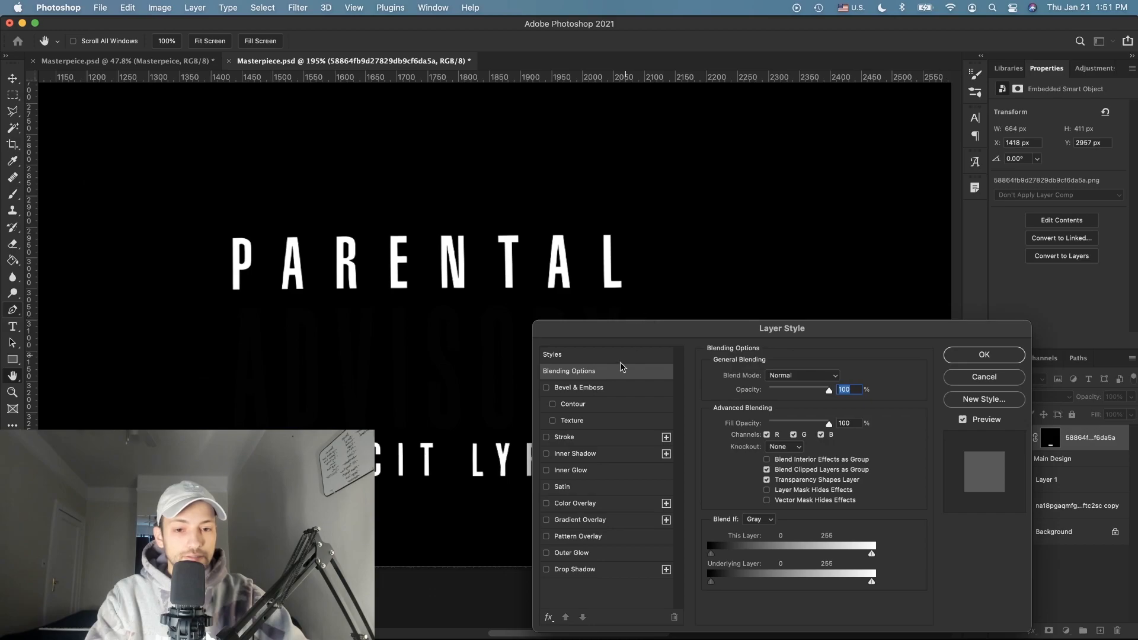
pyautogui.click(546, 502)
pyautogui.click(578, 503)
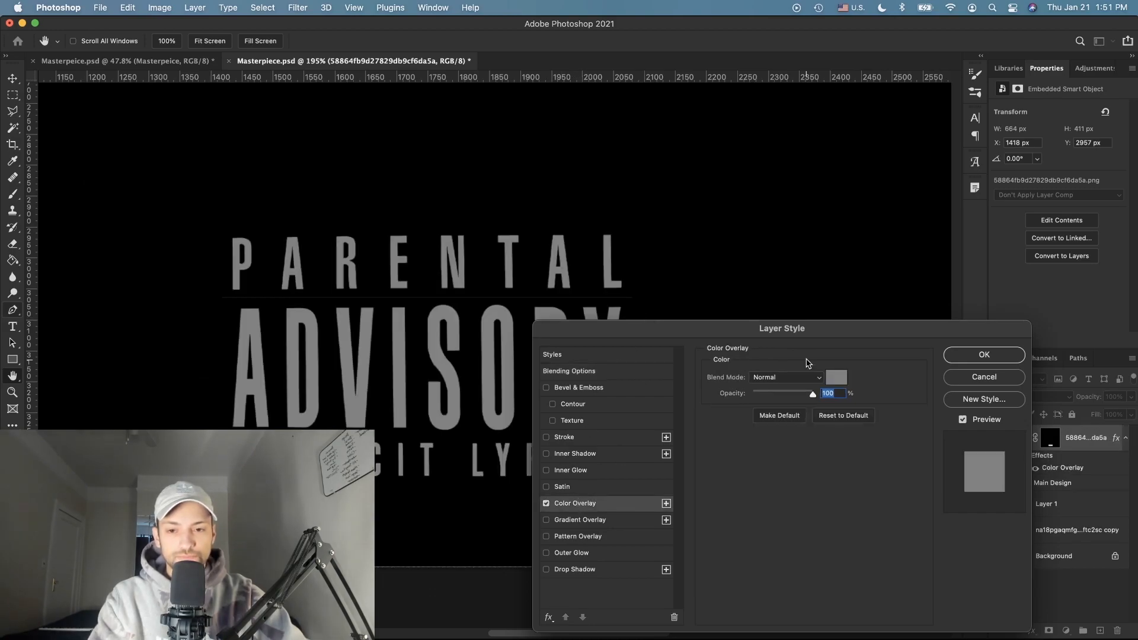
pyautogui.click(829, 377)
pyautogui.scroll(8, 352, 346)
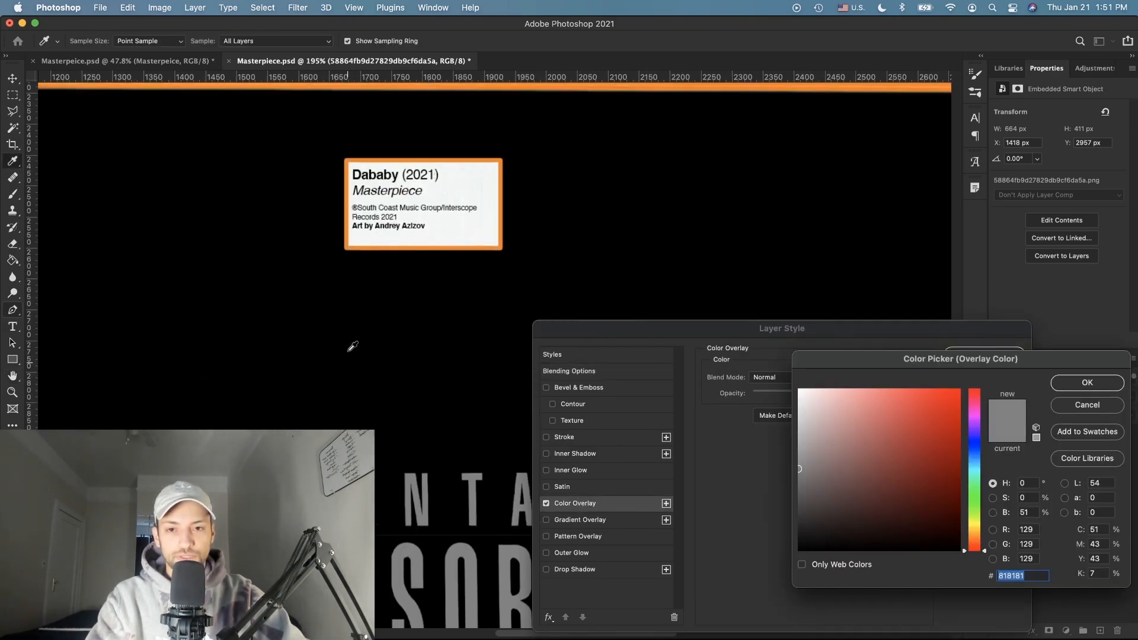
pyautogui.scroll(3, 399, 132)
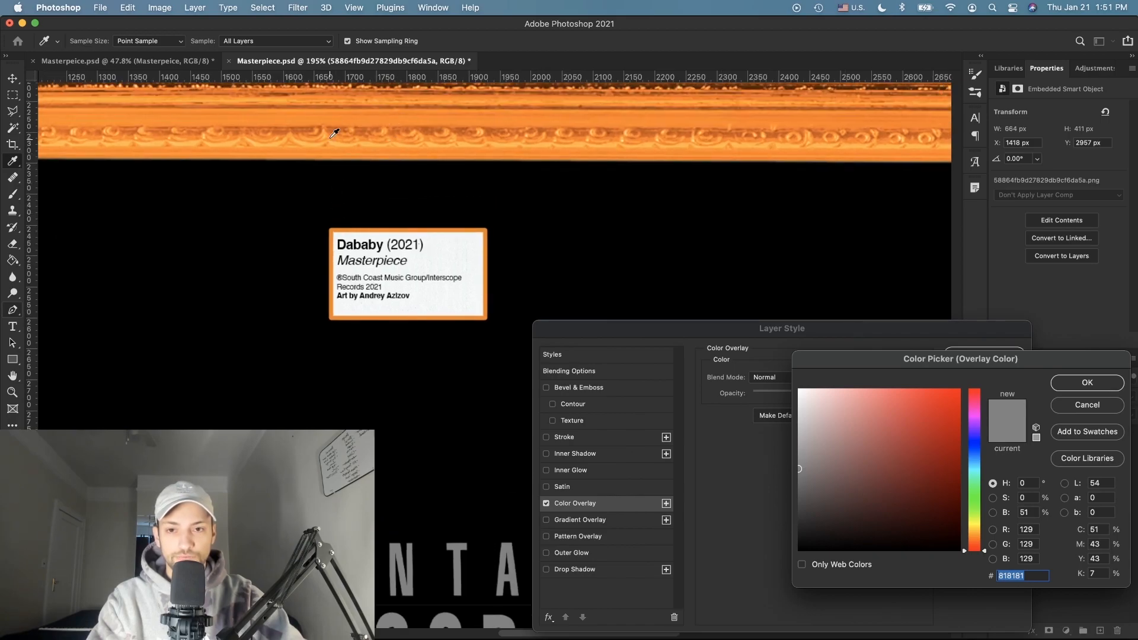
pyautogui.click(319, 118)
pyautogui.click(295, 97)
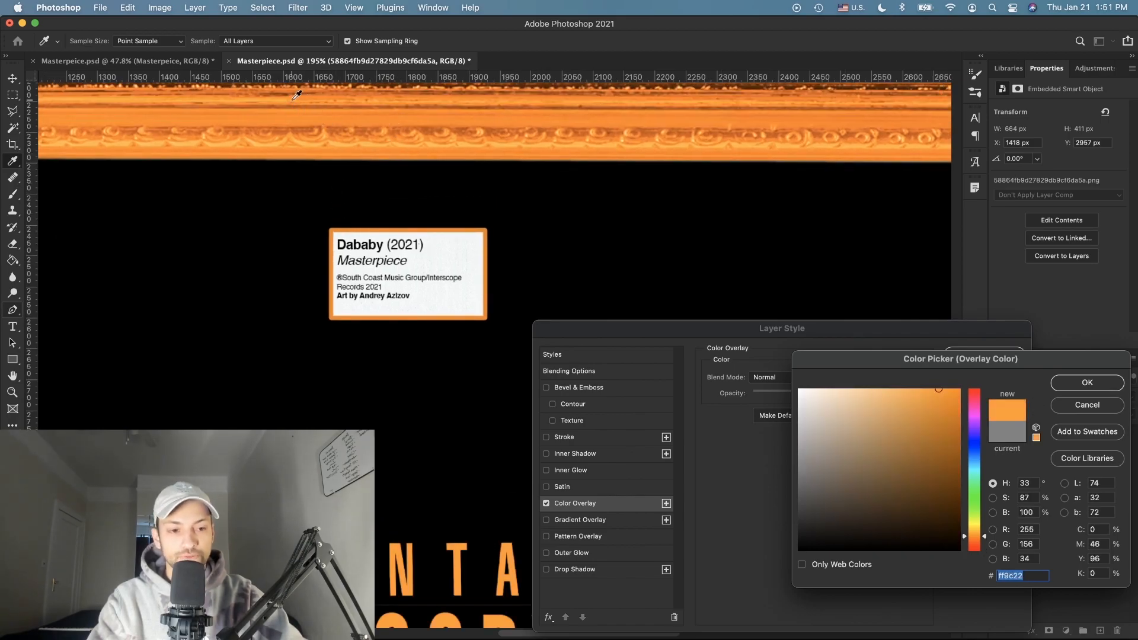
pyautogui.click(1057, 383)
pyautogui.click(962, 356)
# Step: Scale the Parental Advisory logo down at the bottom of the cover
pyautogui.press('super+0')
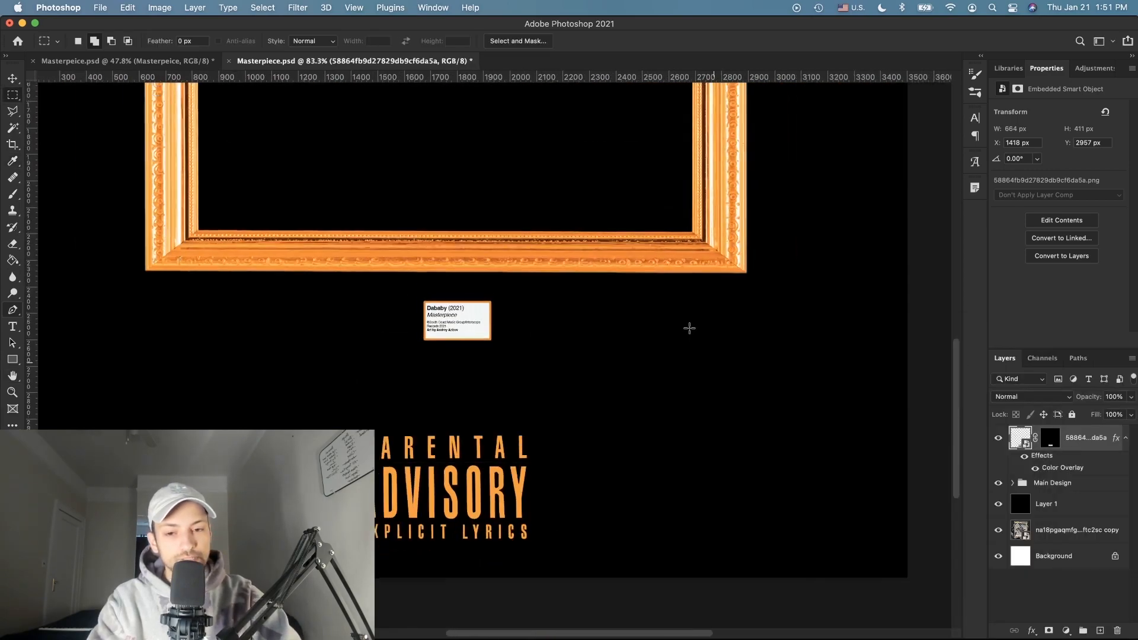
pyautogui.scroll(2, 517, 354)
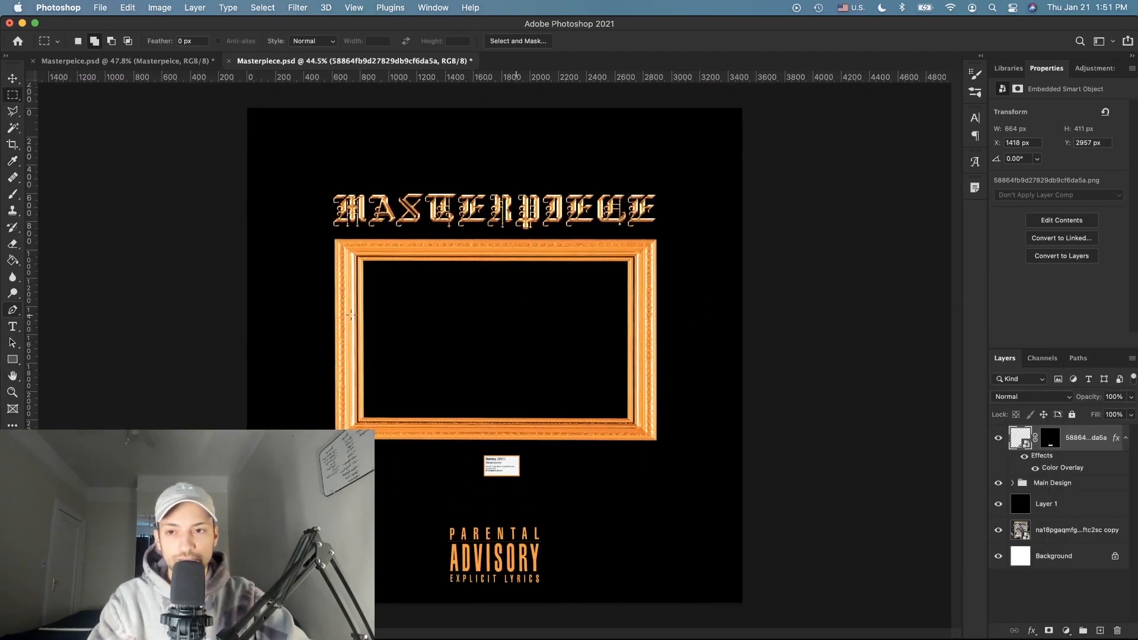
pyautogui.click(13, 80)
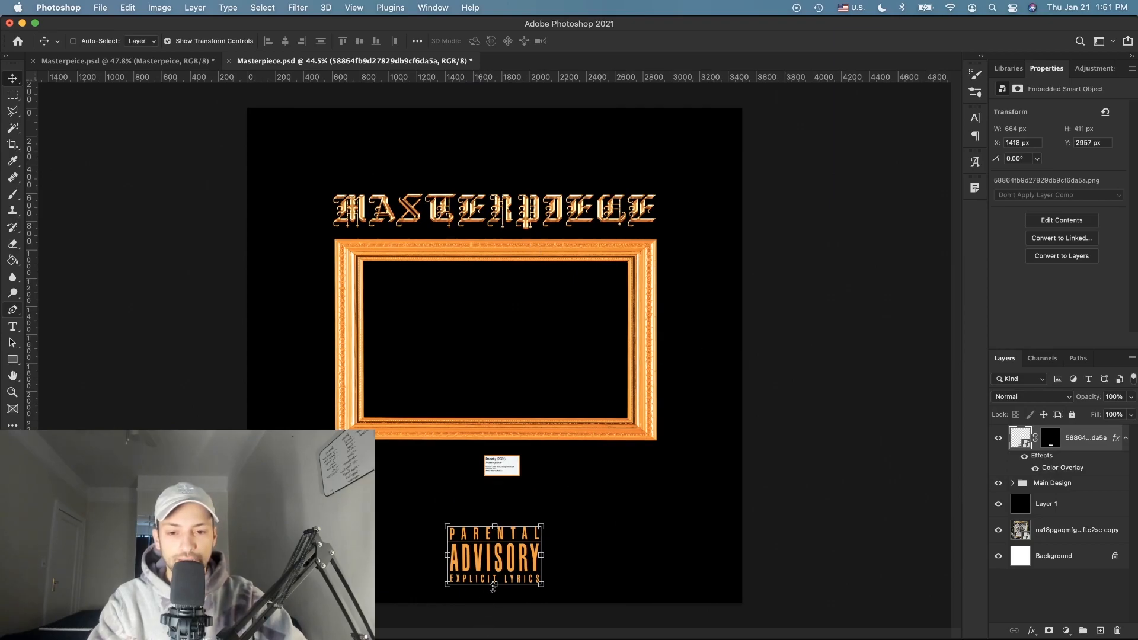
pyautogui.moveTo(494, 587); pyautogui.dragTo(494, 597)
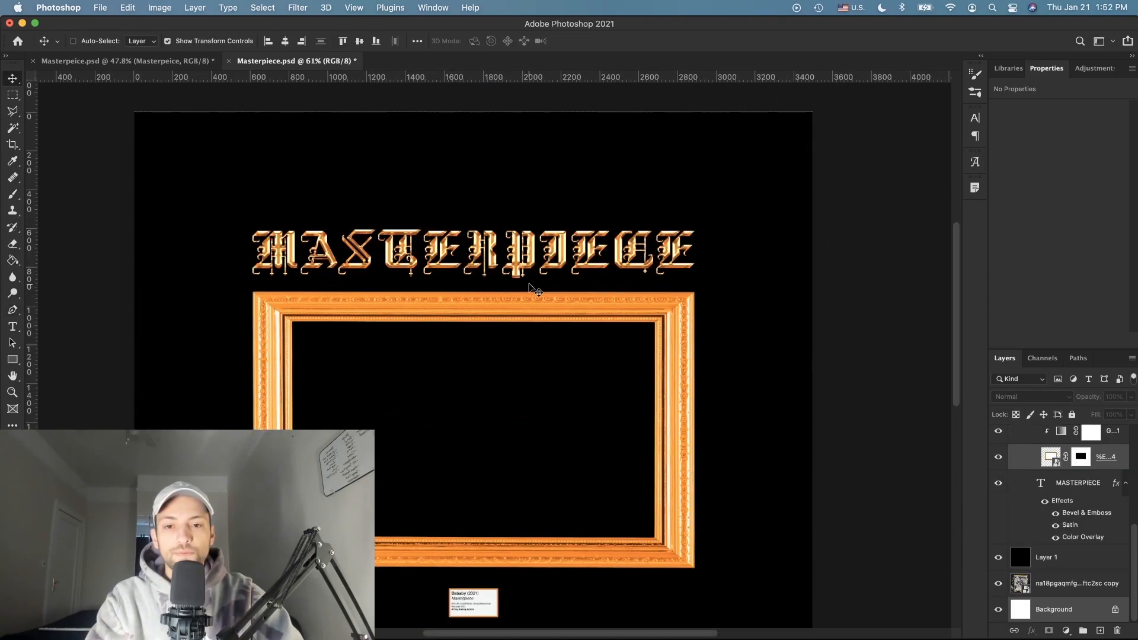
# Step: Collapse the Frame/Text and Main Design groups and select the Parental Advisory layer
pyautogui.scroll(-3, 531, 288)
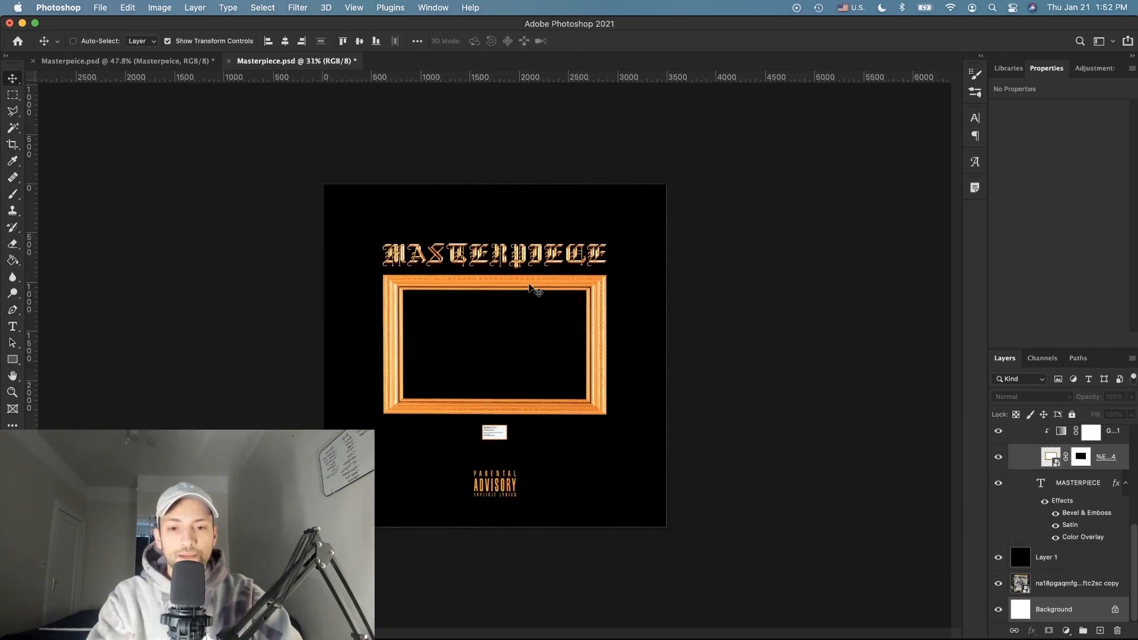
pyautogui.scroll(2, 530, 288)
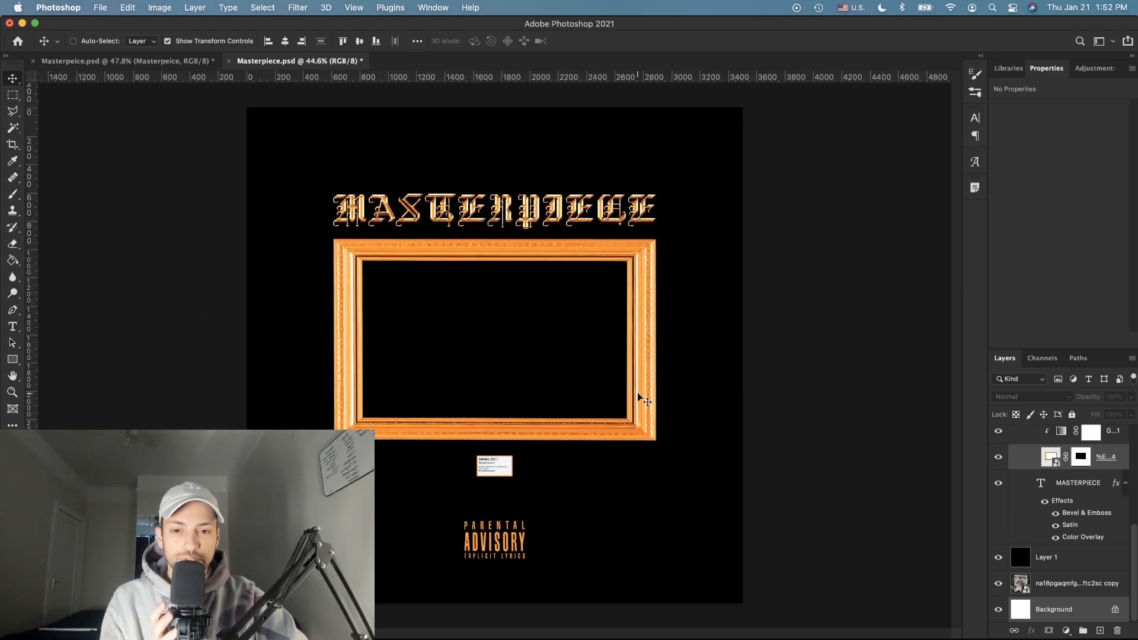
pyautogui.scroll(1, 645, 401)
pyautogui.click(1027, 533)
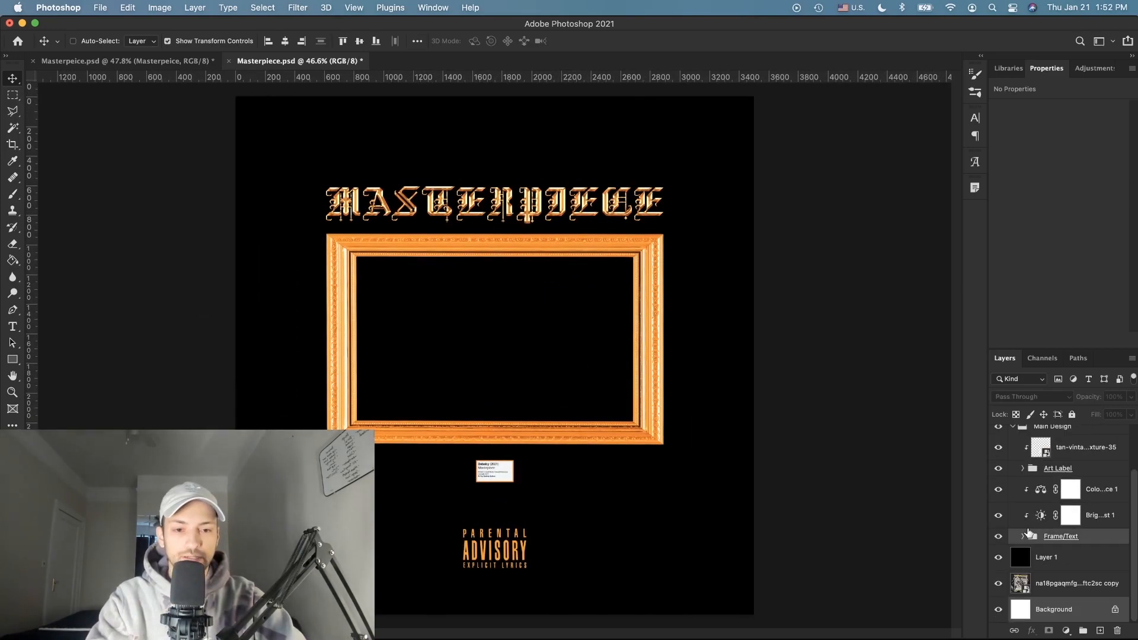
pyautogui.scroll(2, 1070, 529)
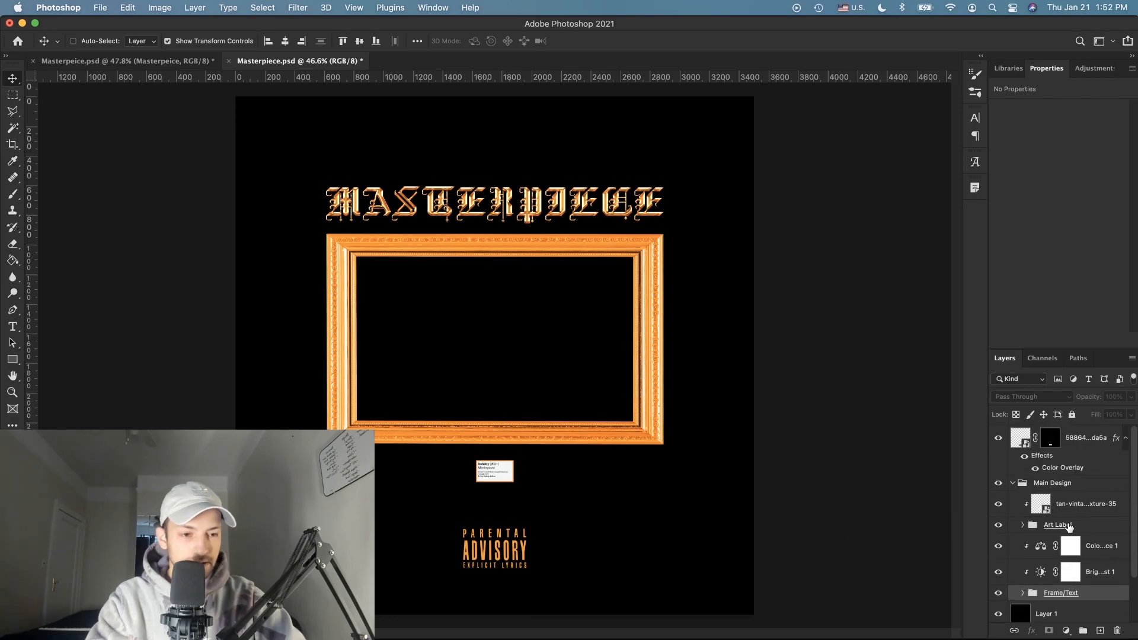
pyautogui.click(1016, 483)
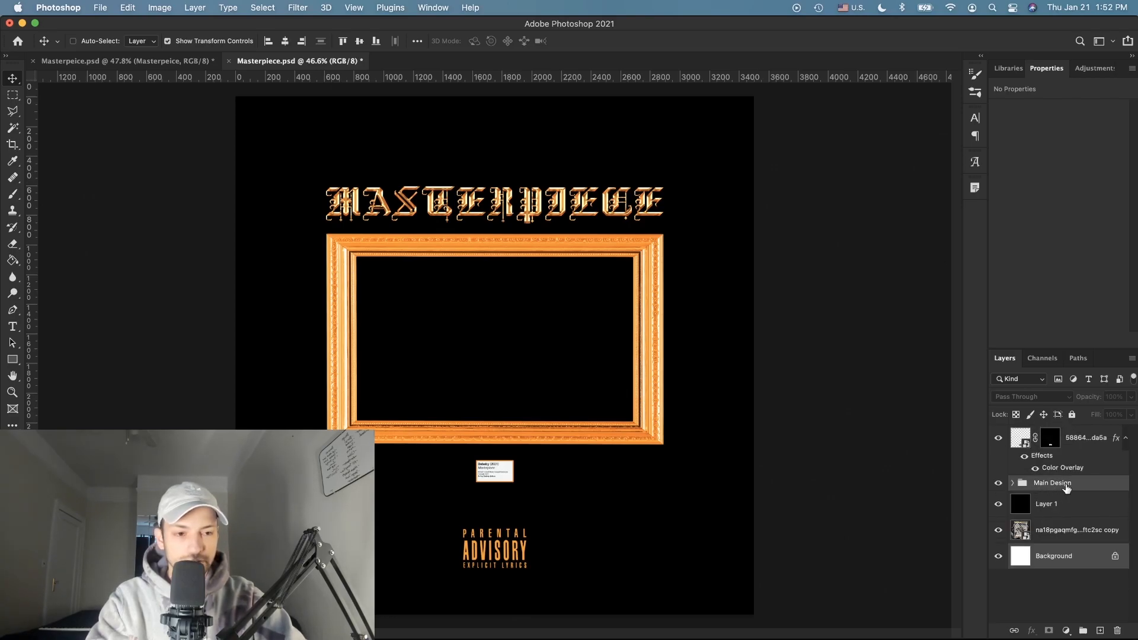
pyautogui.click(1096, 449)
# Step: Add a Gradient Map adjustment layer with Reverse ticked above everything
pyautogui.click(1066, 629)
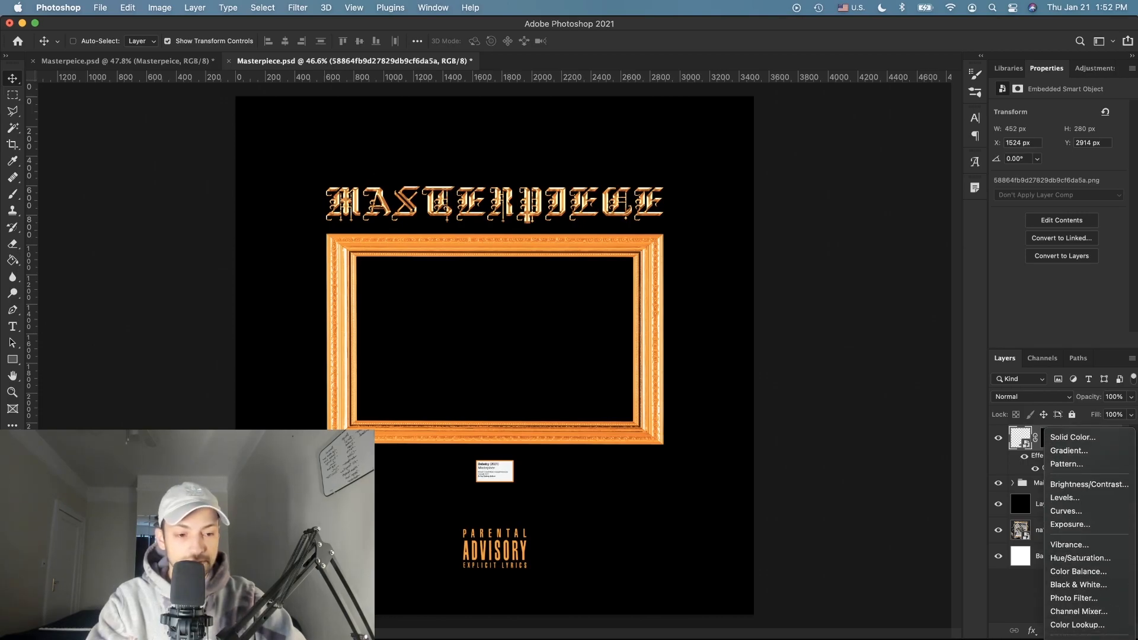
pyautogui.scroll(4, 703, 512)
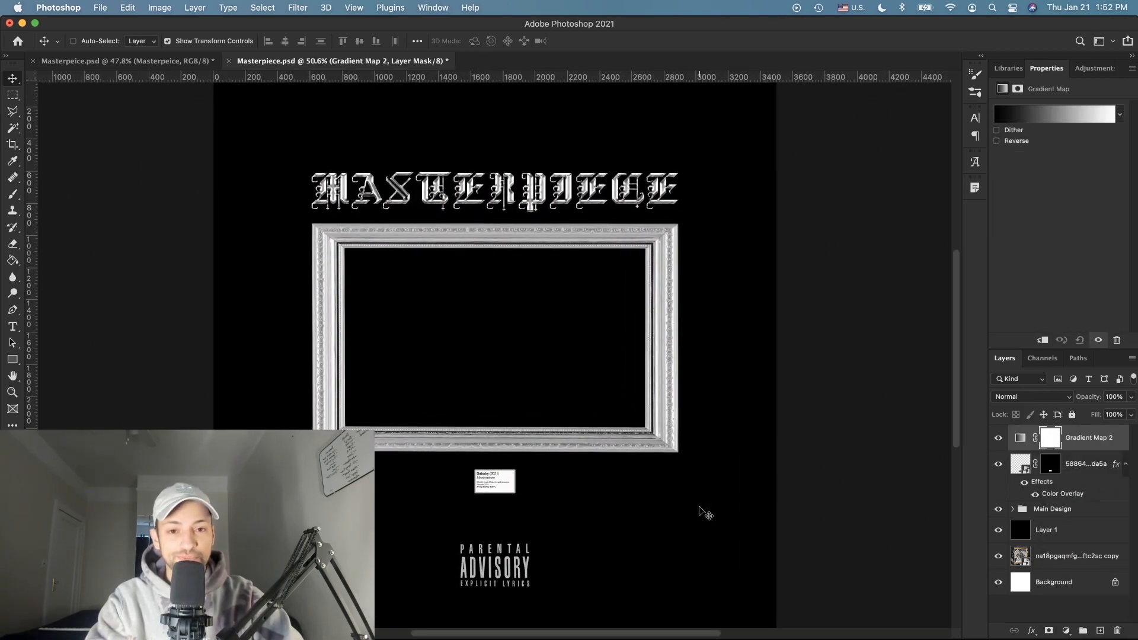
pyautogui.scroll(-4, 703, 512)
pyautogui.scroll(3, 703, 512)
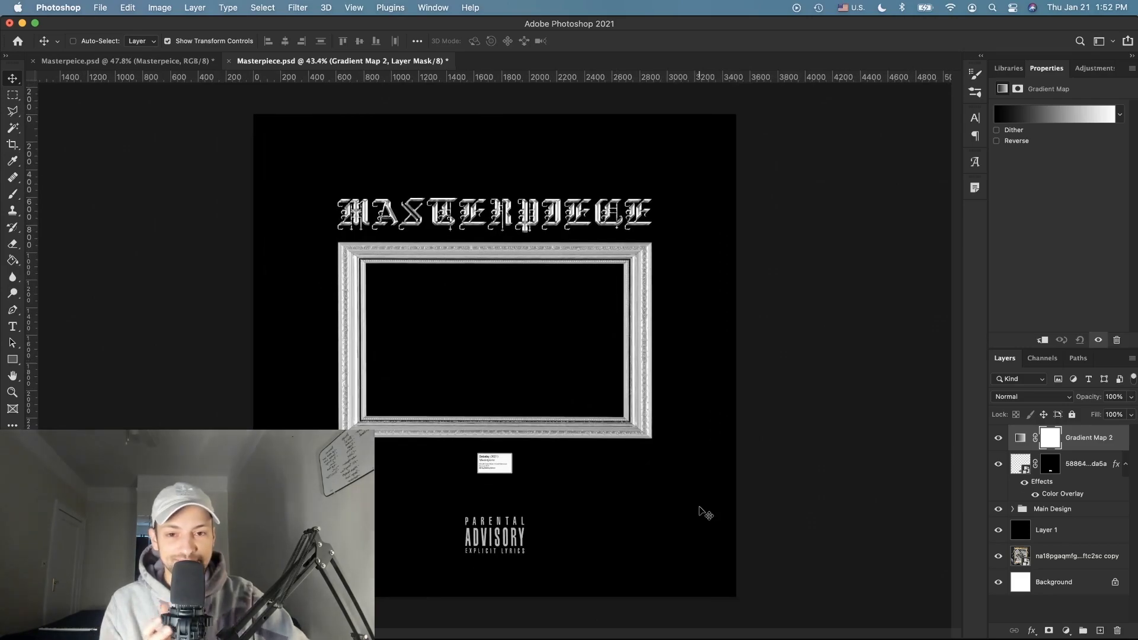
pyautogui.click(1068, 118)
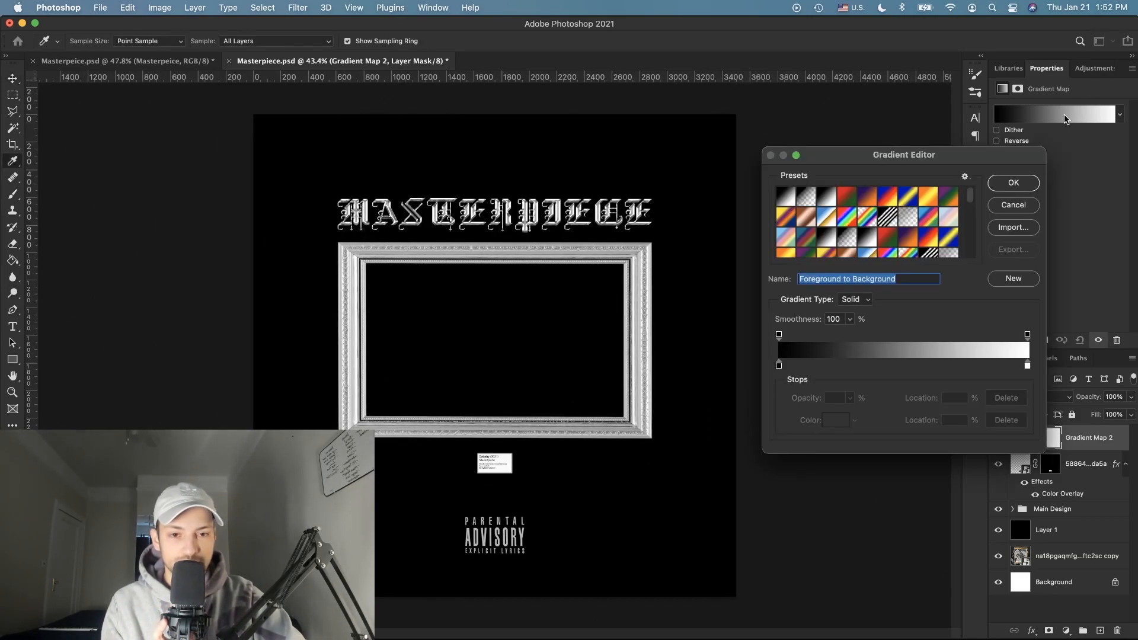
pyautogui.click(1030, 184)
pyautogui.click(998, 141)
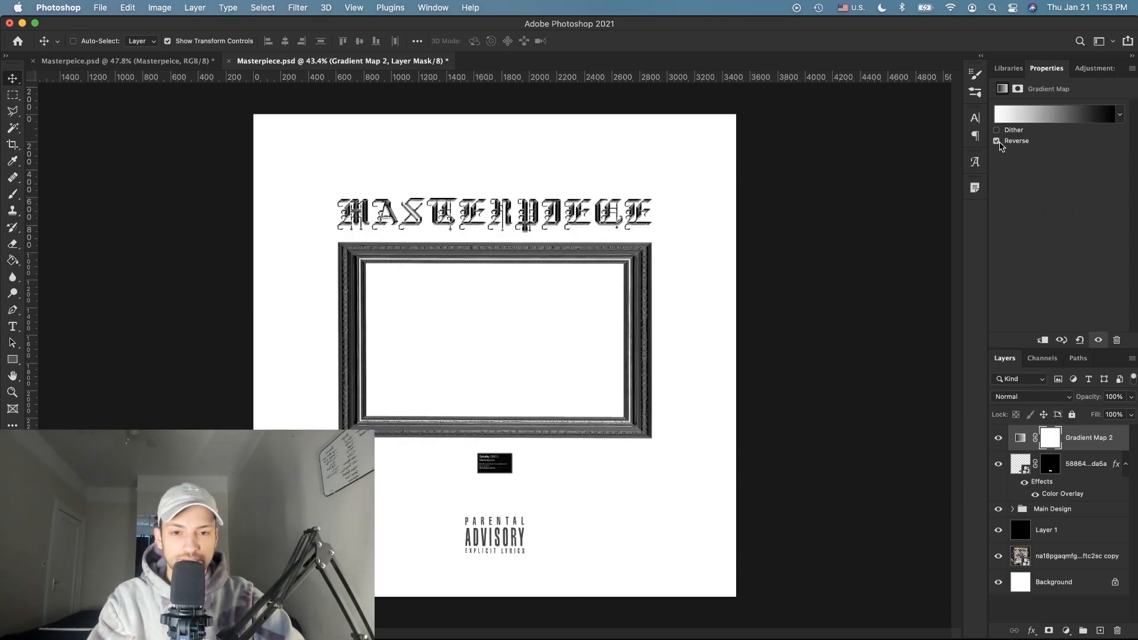
pyautogui.scroll(2, 701, 210)
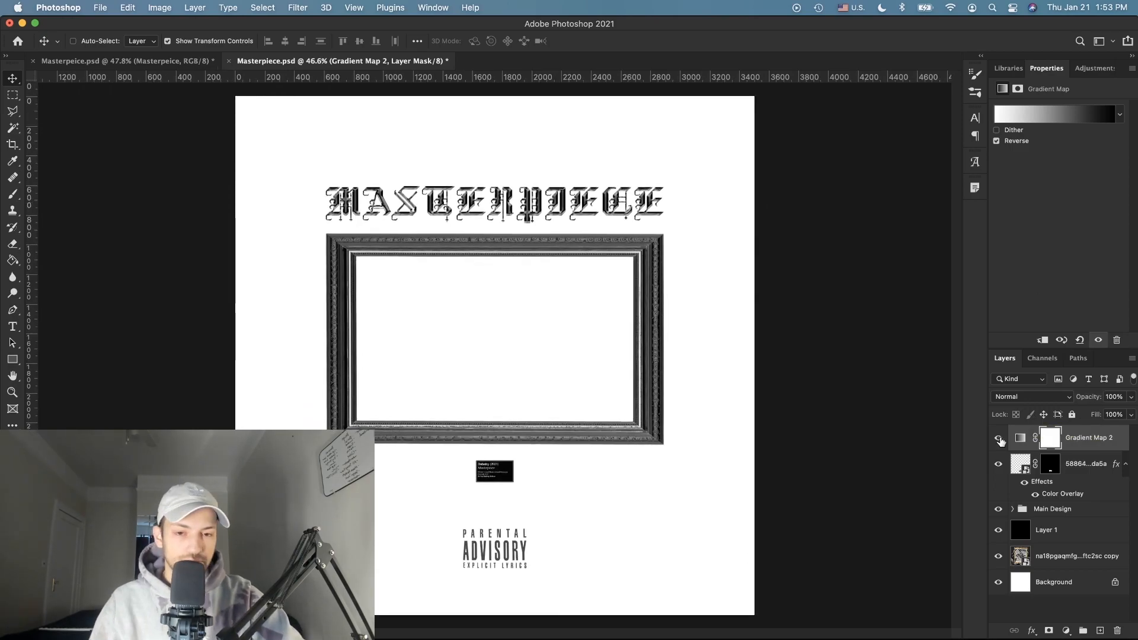
pyautogui.press('super+Tab')
pyautogui.click(1093, 151)
# Step: Search 'wrap' in Finder and preview the Plastic Wrap textures, settling on 5.jpg
pyautogui.write('wrap')
pyautogui.doubleClick(741, 250)
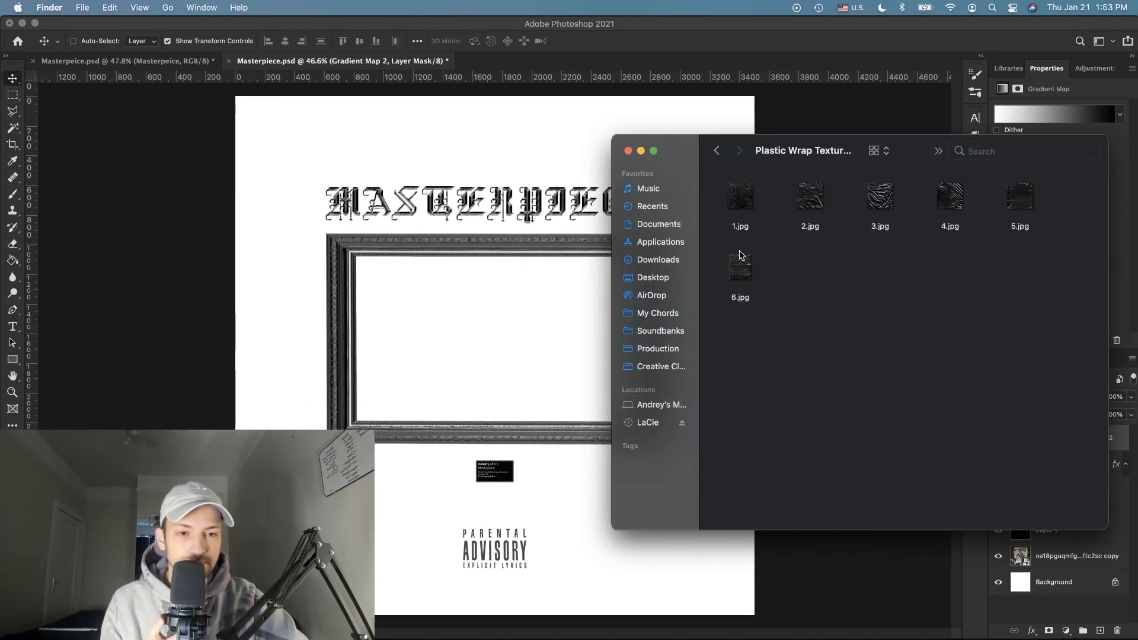
pyautogui.click(817, 198)
pyautogui.press('space')
pyautogui.press('space')
pyautogui.click(959, 196)
pyautogui.press('space')
pyautogui.press('space')
pyautogui.click(1028, 198)
pyautogui.press('space')
pyautogui.press('space')
pyautogui.click(741, 198)
pyautogui.press('space')
pyautogui.press('space')
pyautogui.click(1022, 199)
pyautogui.press('space')
pyautogui.press('space')
# Step: Place 5.jpg, scale it to fill the canvas, and blend it with Screen
pyautogui.moveTo(1022, 200); pyautogui.dragTo(408, 380)
pyautogui.scroll(-3, 500, 284)
pyautogui.moveTo(521, 332); pyautogui.dragTo(706, 145)
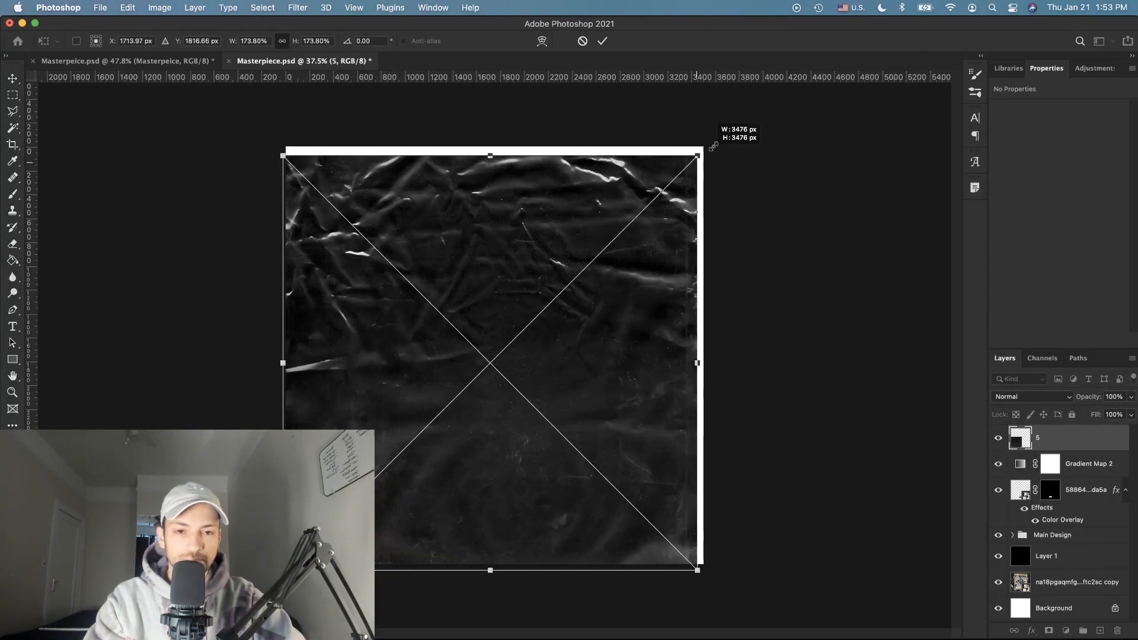
pyautogui.press('Return')
pyautogui.click(1031, 396)
pyautogui.click(1019, 508)
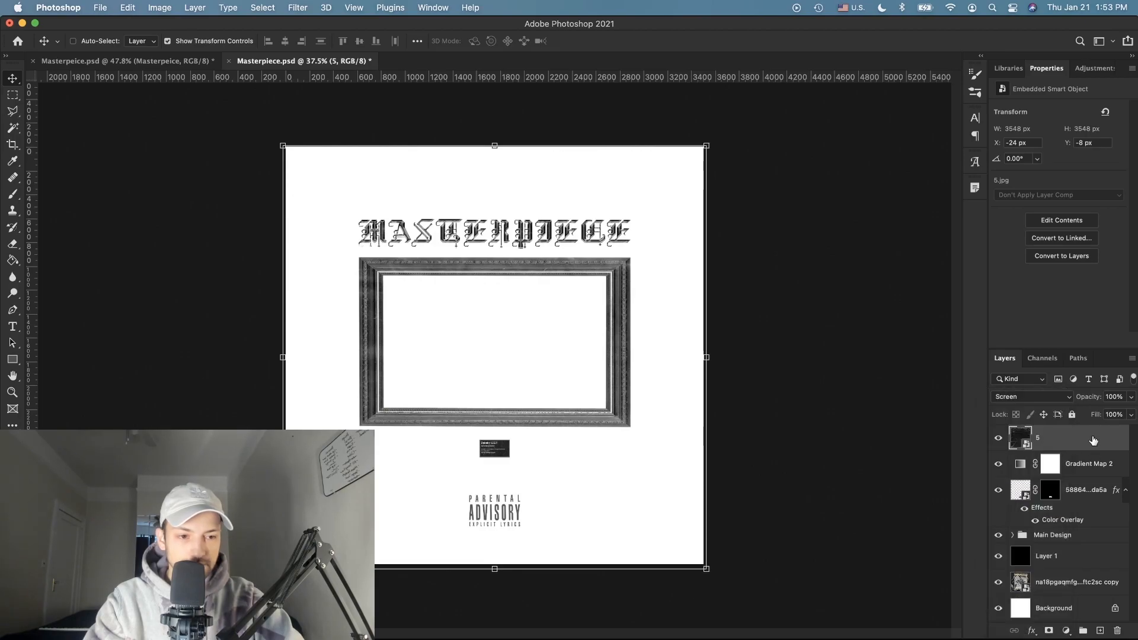
# Step: Hide Gradient Map 2 and try the texture in Exclusion blend mode
pyautogui.scroll(2, 714, 500)
pyautogui.click(997, 438)
pyautogui.click(1029, 401)
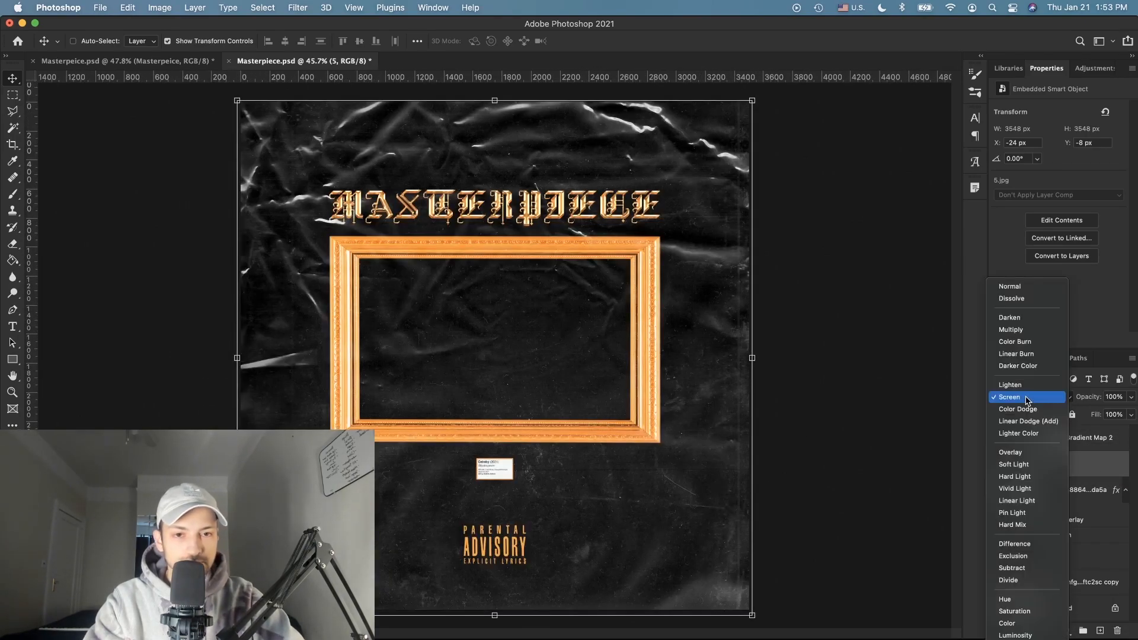
pyautogui.click(1007, 562)
pyautogui.click(722, 637)
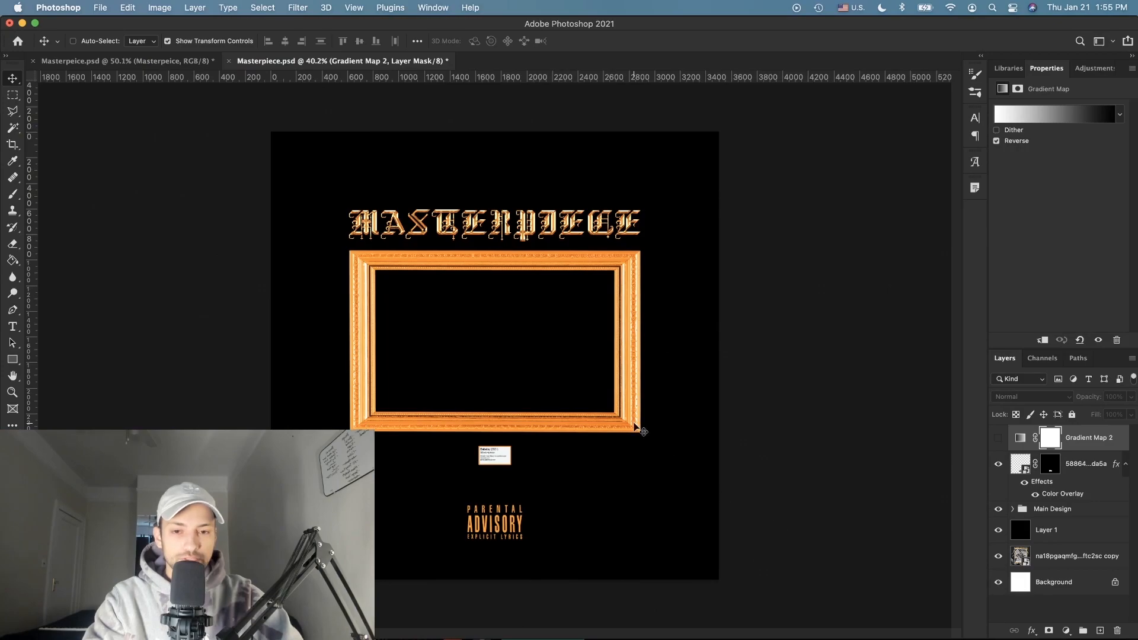
pyautogui.scroll(3, 640, 428)
pyautogui.scroll(-2, 639, 428)
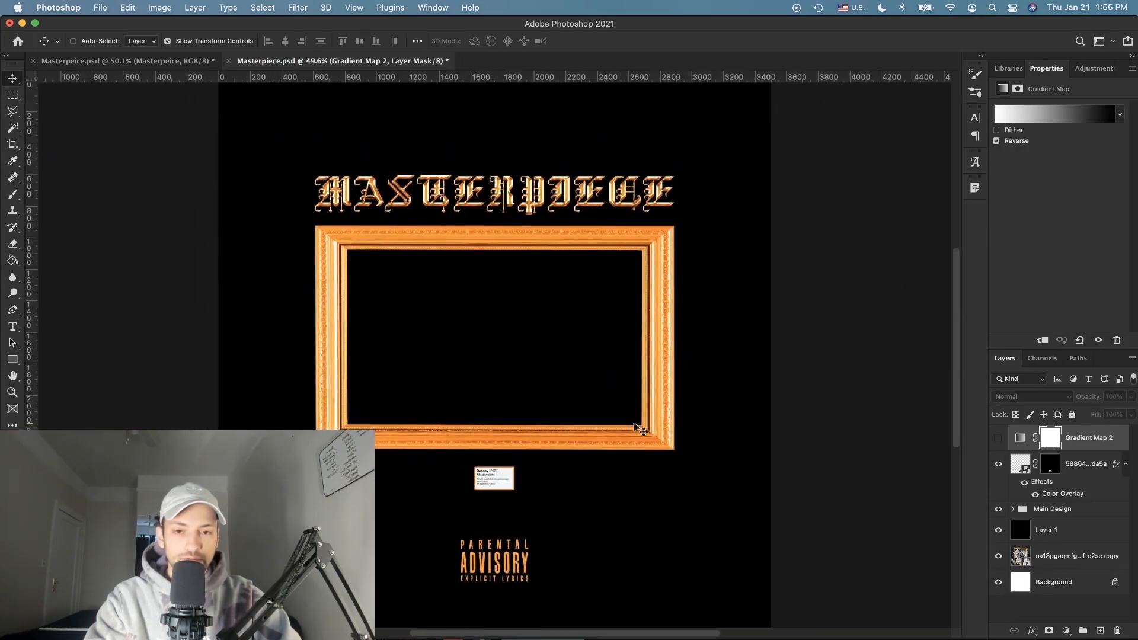
# Step: Recolour the Parental Advisory overlay with a darker orange sampled from the frame
pyautogui.scroll(-1, 639, 428)
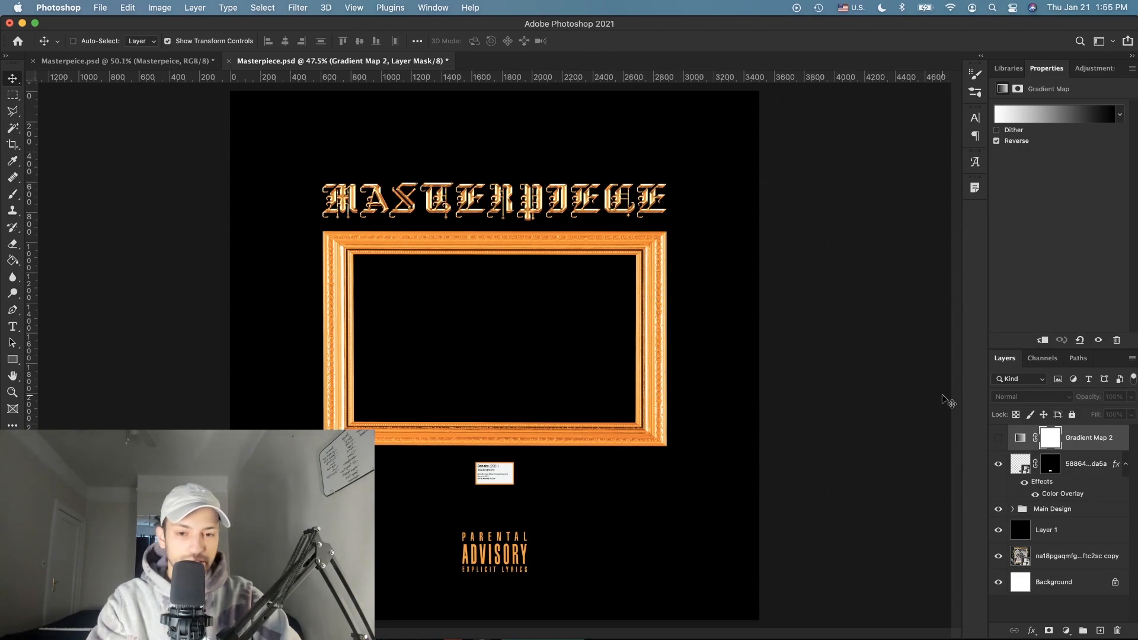
pyautogui.click(1013, 510)
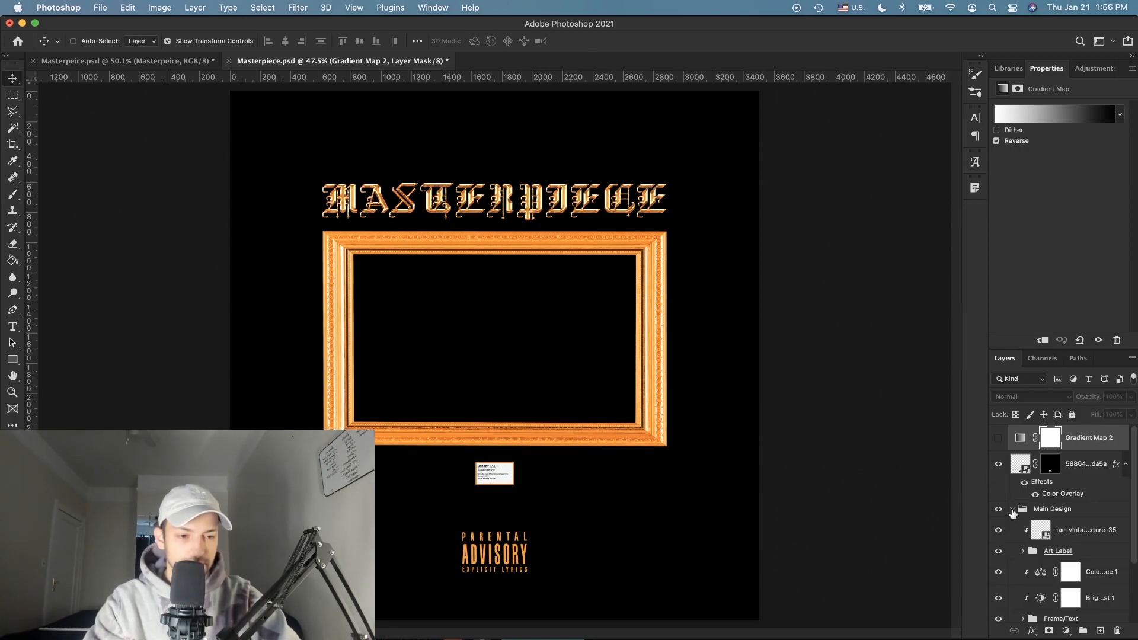
pyautogui.scroll(-3, 1045, 528)
pyautogui.scroll(3, 1092, 554)
pyautogui.scroll(1, 1087, 479)
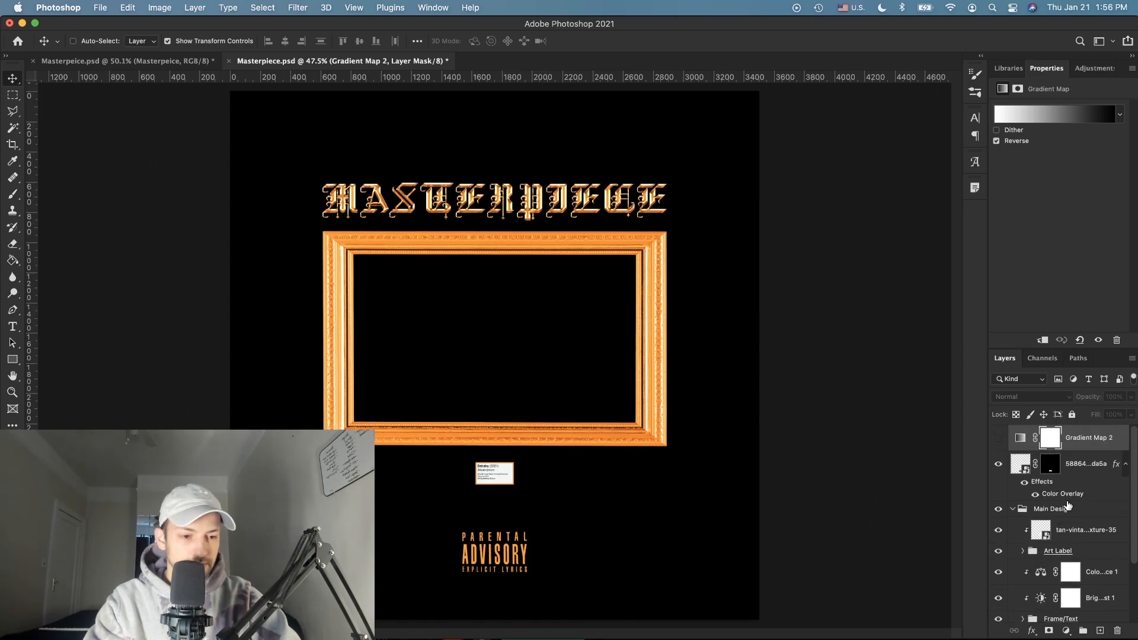
pyautogui.doubleClick(1067, 494)
pyautogui.click(836, 377)
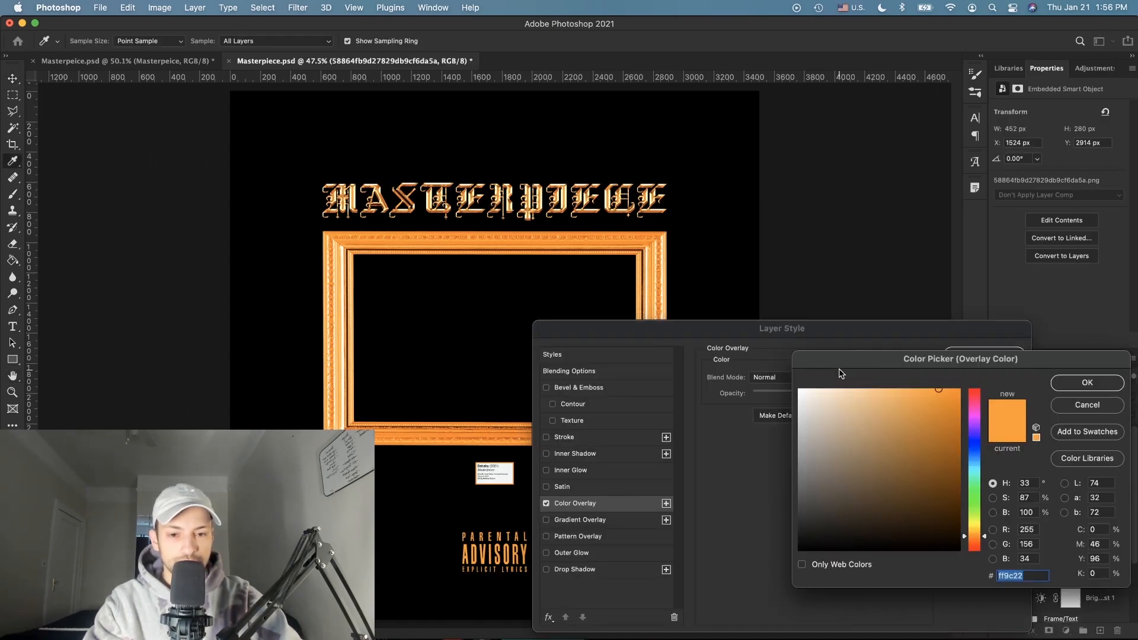
pyautogui.click(484, 233)
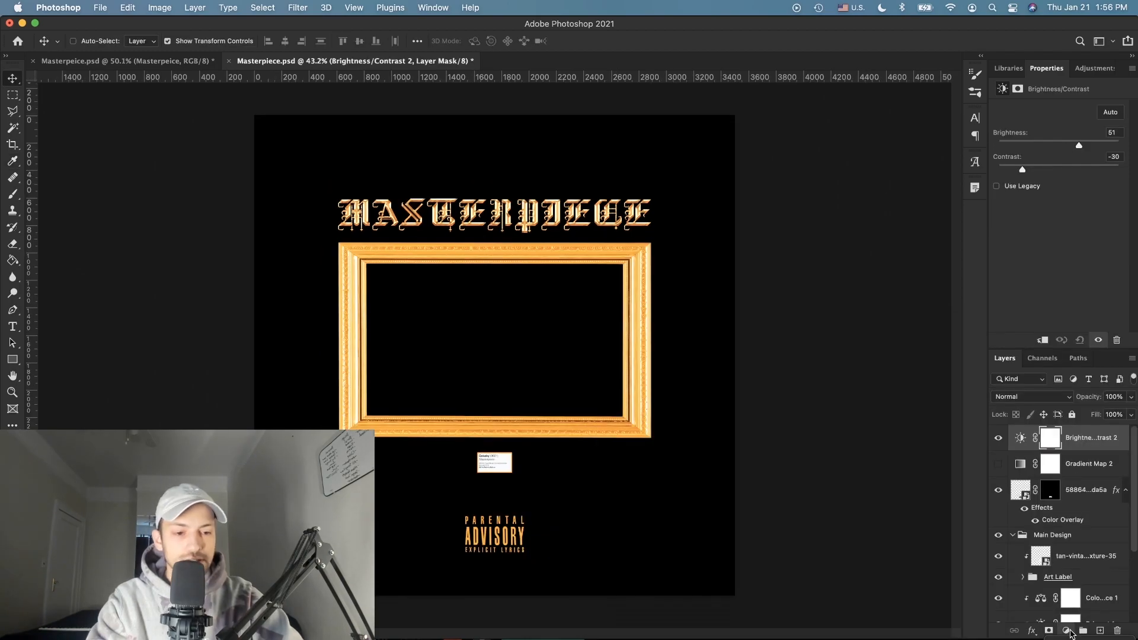
# Step: Add a Hue/Saturation adjustment with hue -11 and saturation -19 for a copper tone
pyautogui.click(1066, 630)
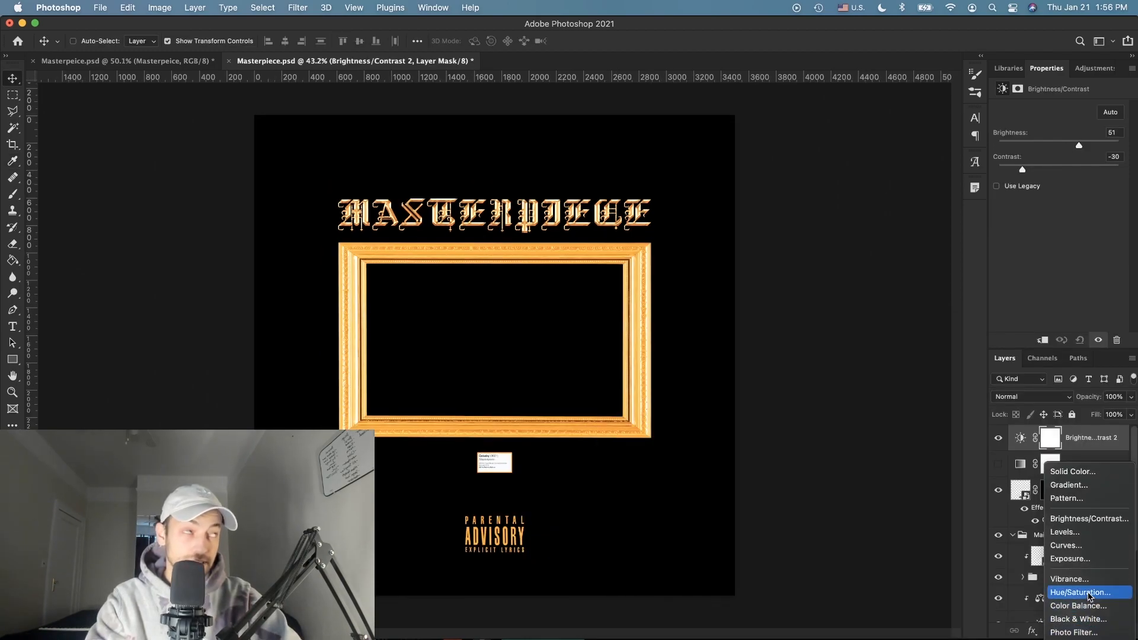
pyautogui.click(1090, 594)
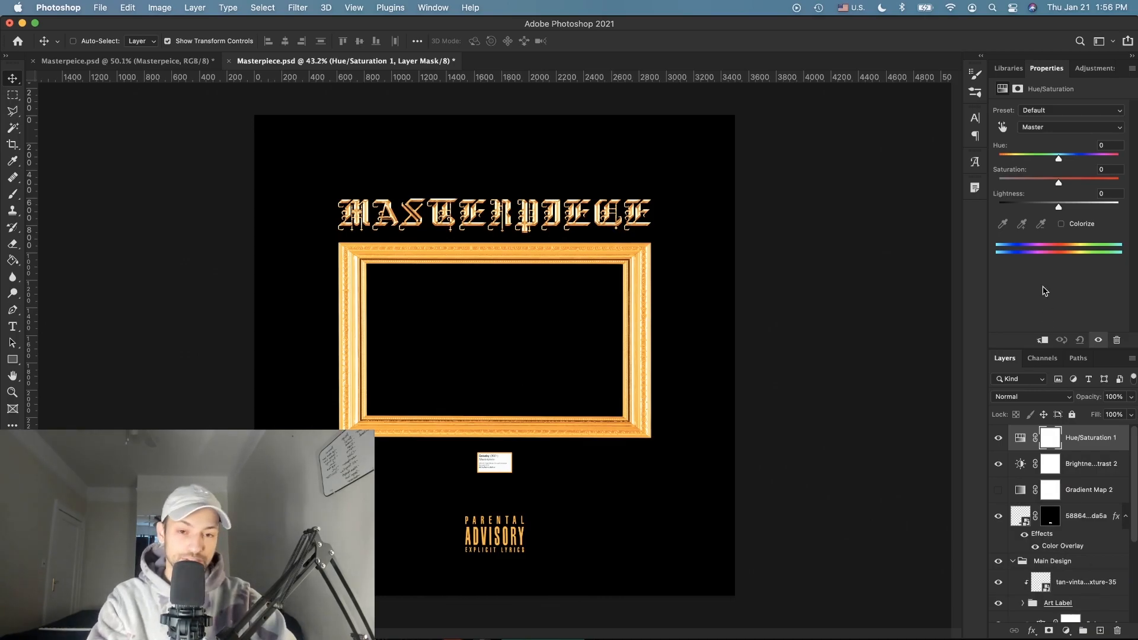
pyautogui.scroll(2, 700, 398)
pyautogui.moveTo(1054, 155); pyautogui.dragTo(1047, 183)
pyautogui.scroll(10, 681, 344)
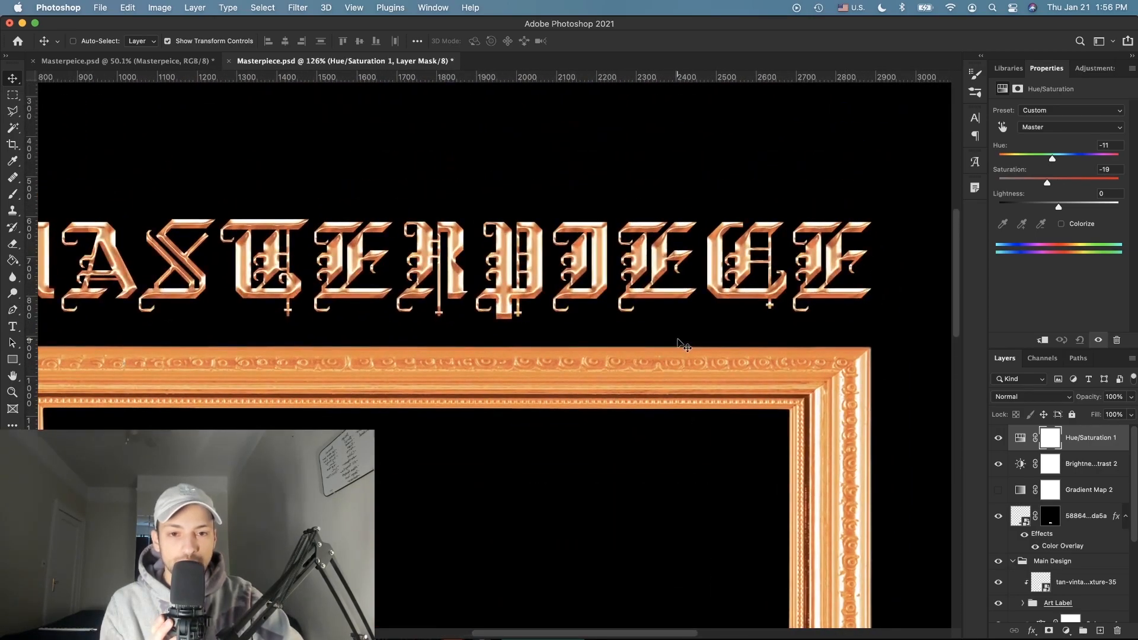
pyautogui.scroll(3, 681, 343)
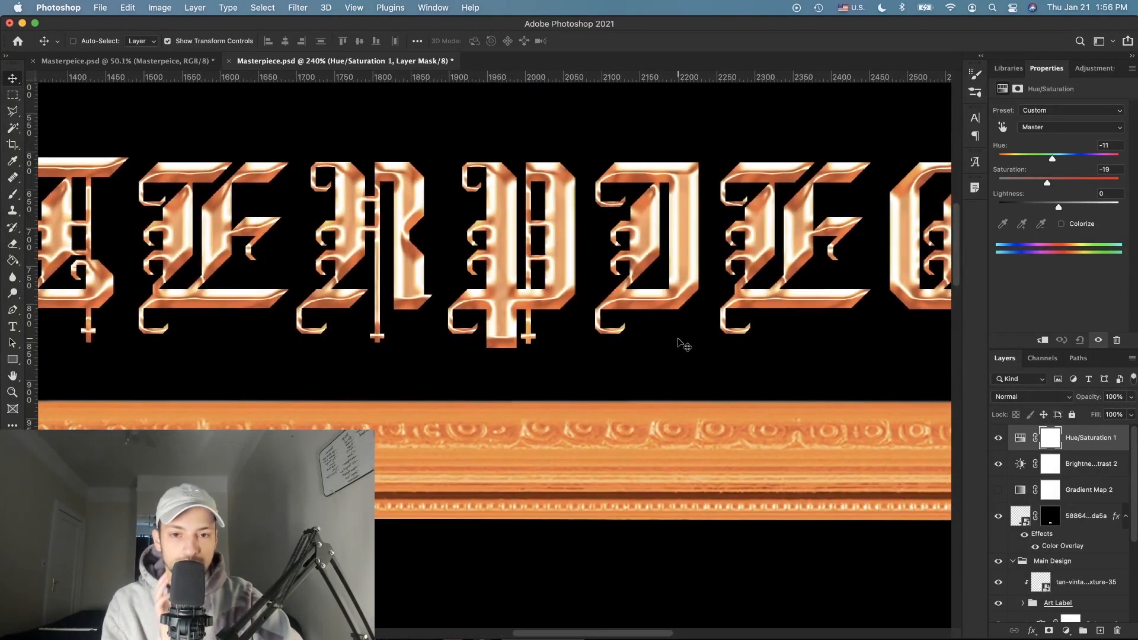
pyautogui.scroll(-12, 768, 470)
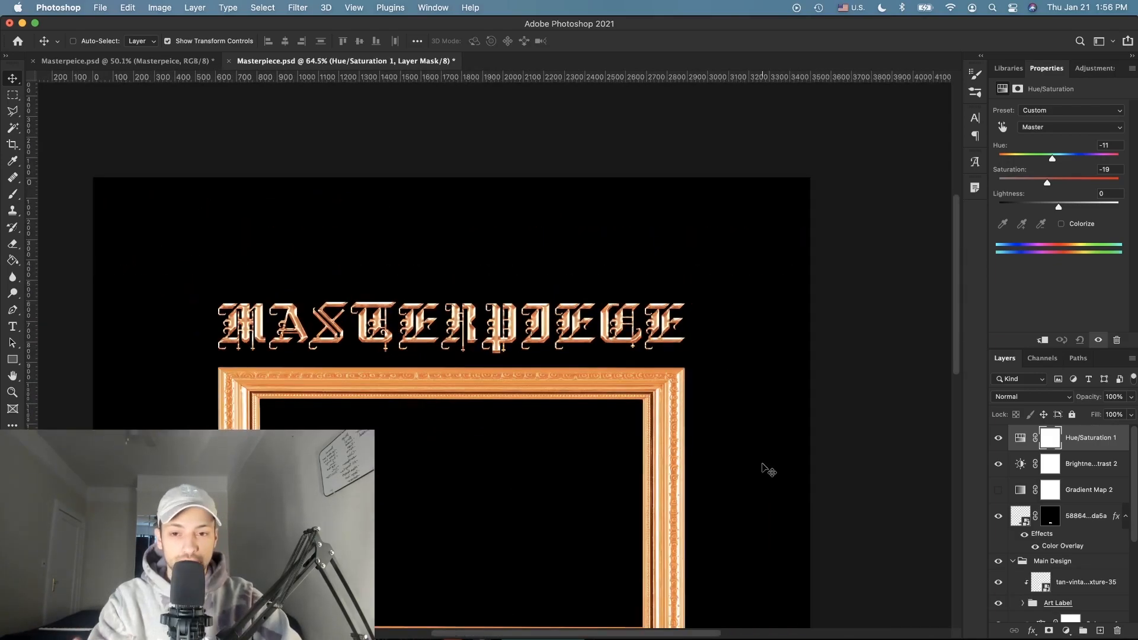
# Step: Add a new layer filled with black and apply 400% Gaussian monochromatic noise to it
pyautogui.press('super+shift+alt+n')
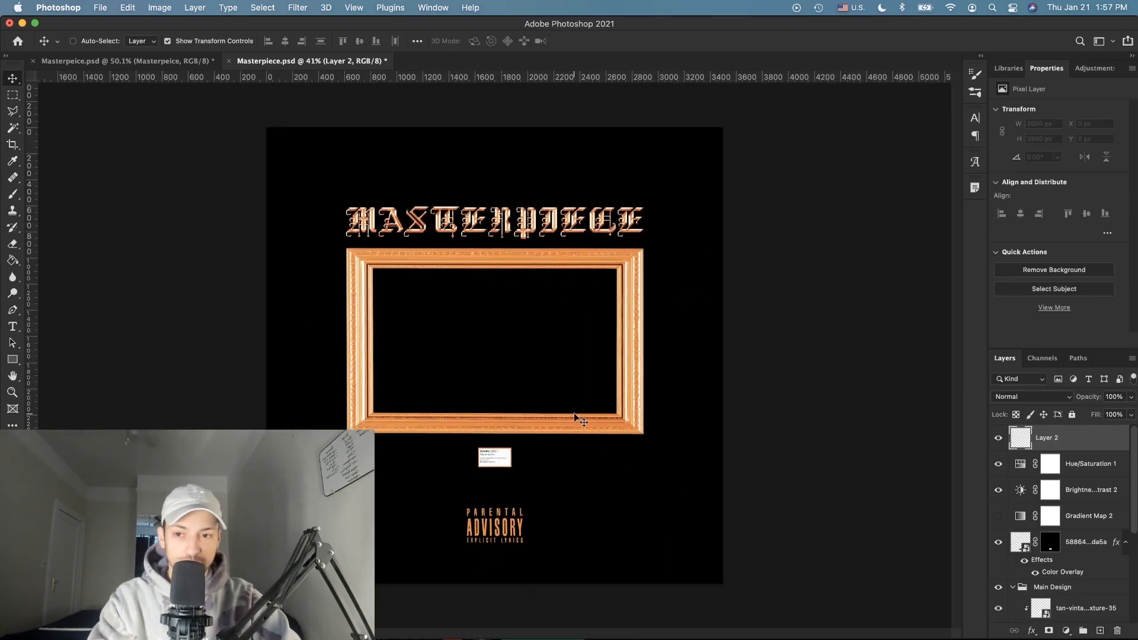
pyautogui.click(11, 261)
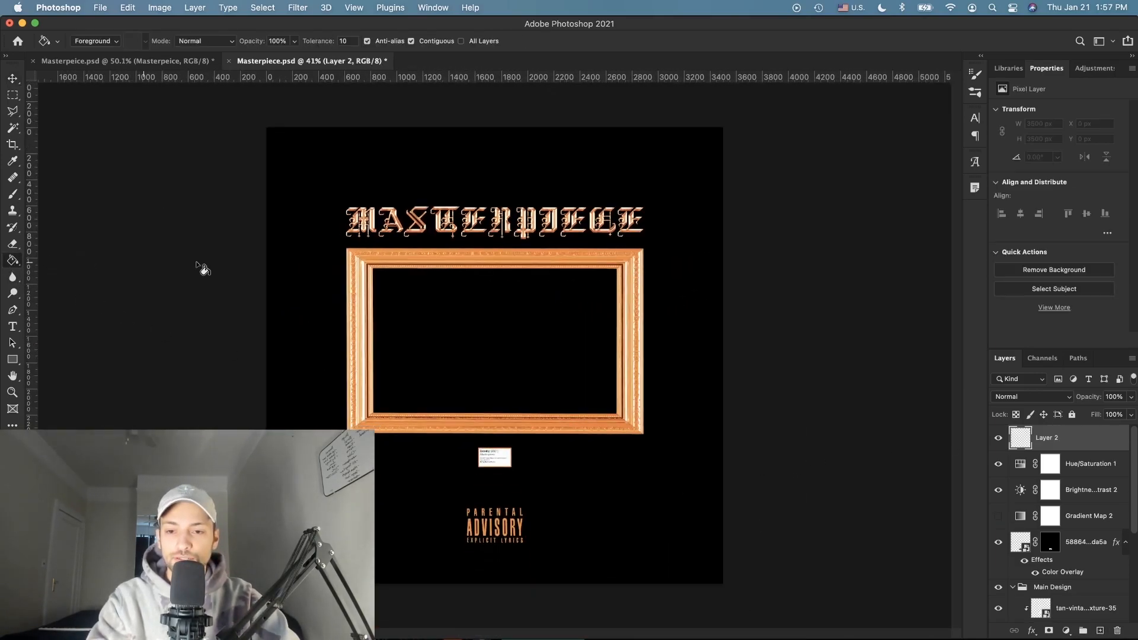
pyautogui.click(557, 384)
pyautogui.click(298, 7)
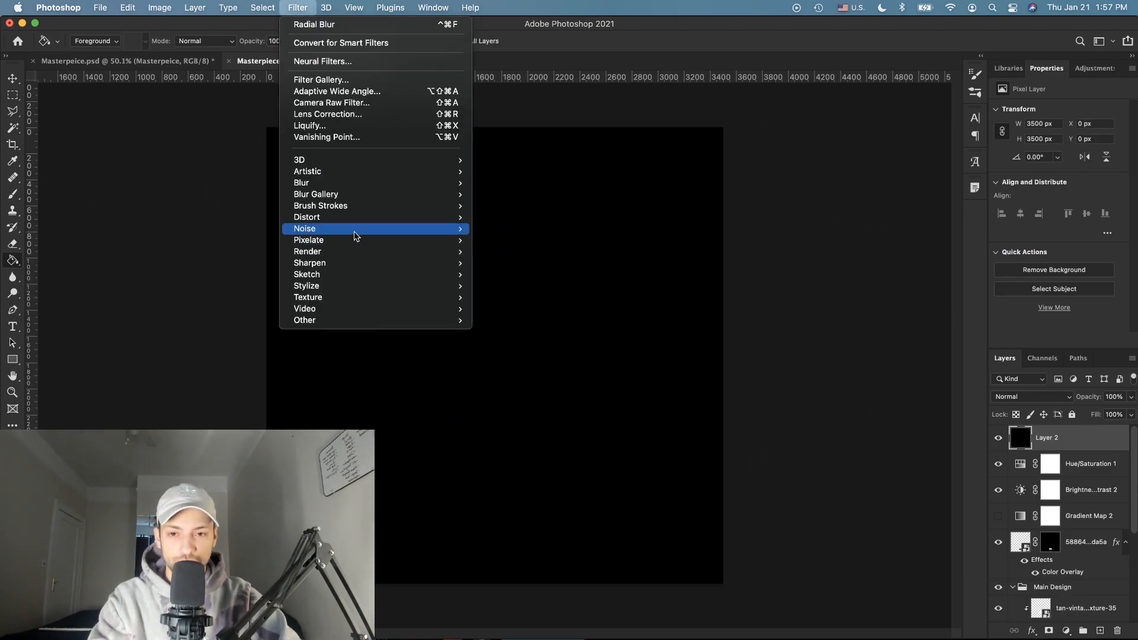
pyautogui.moveTo(355, 230)
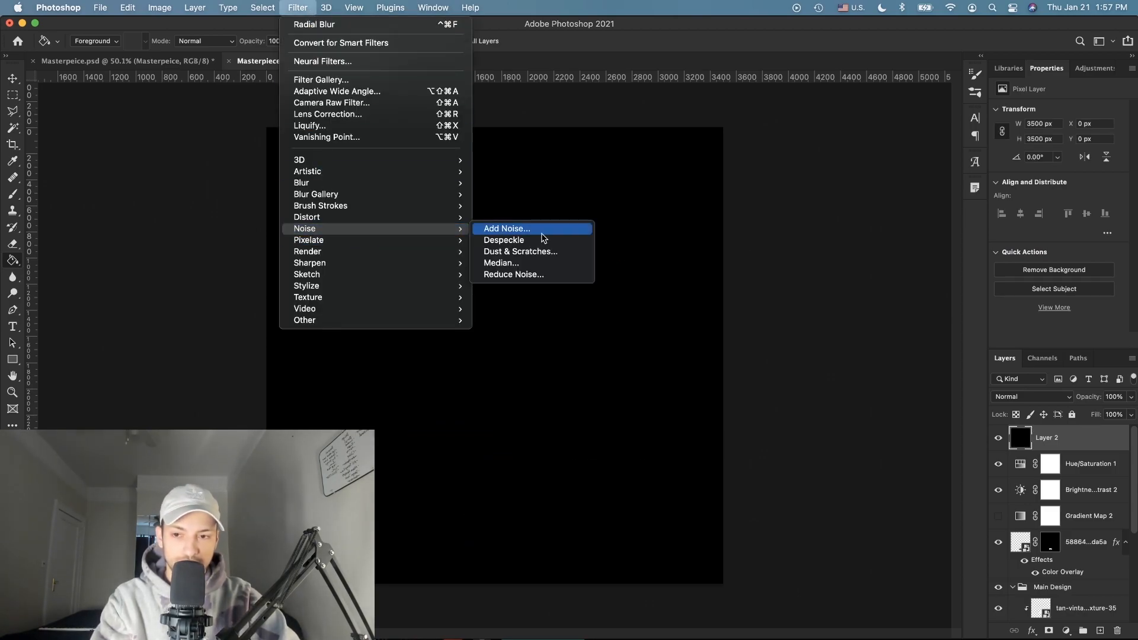
pyautogui.click(541, 230)
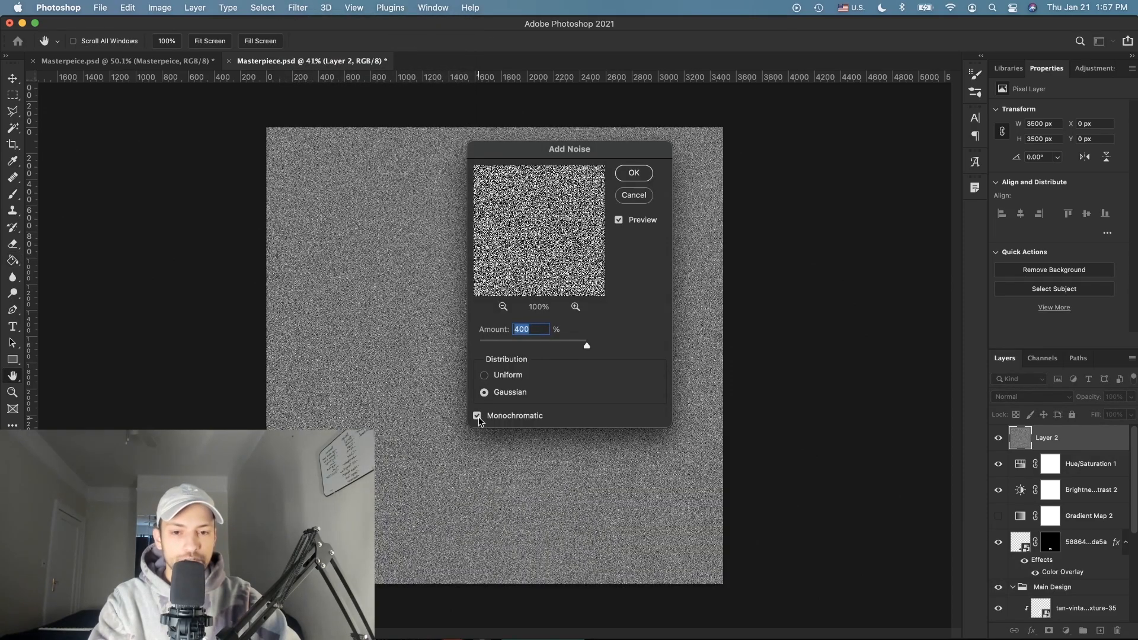
pyautogui.click(478, 417)
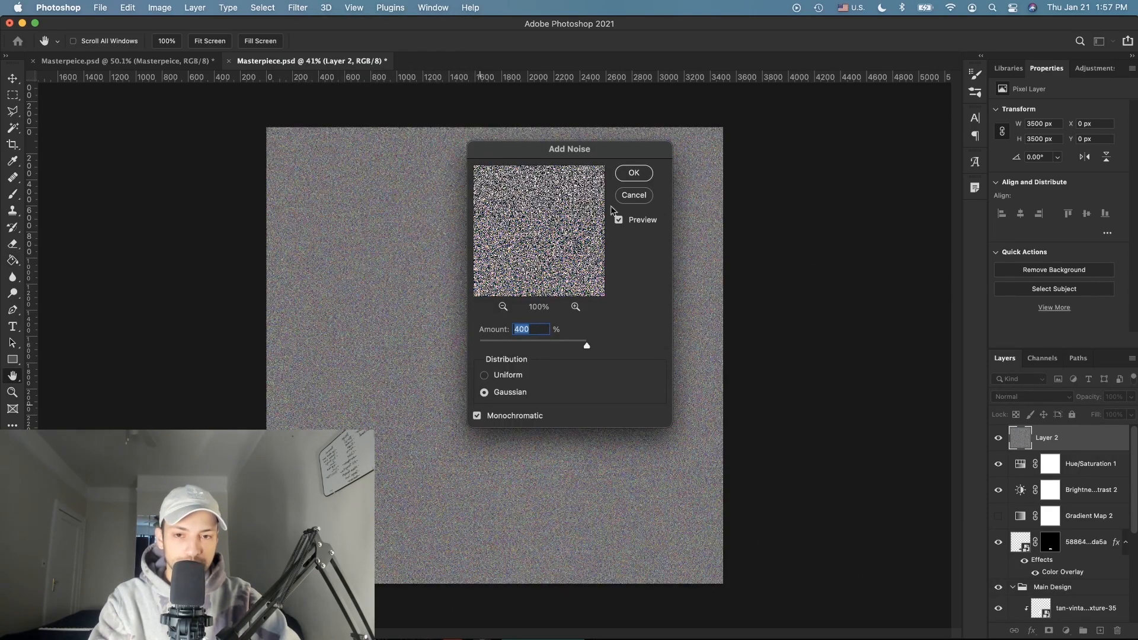
pyautogui.click(635, 173)
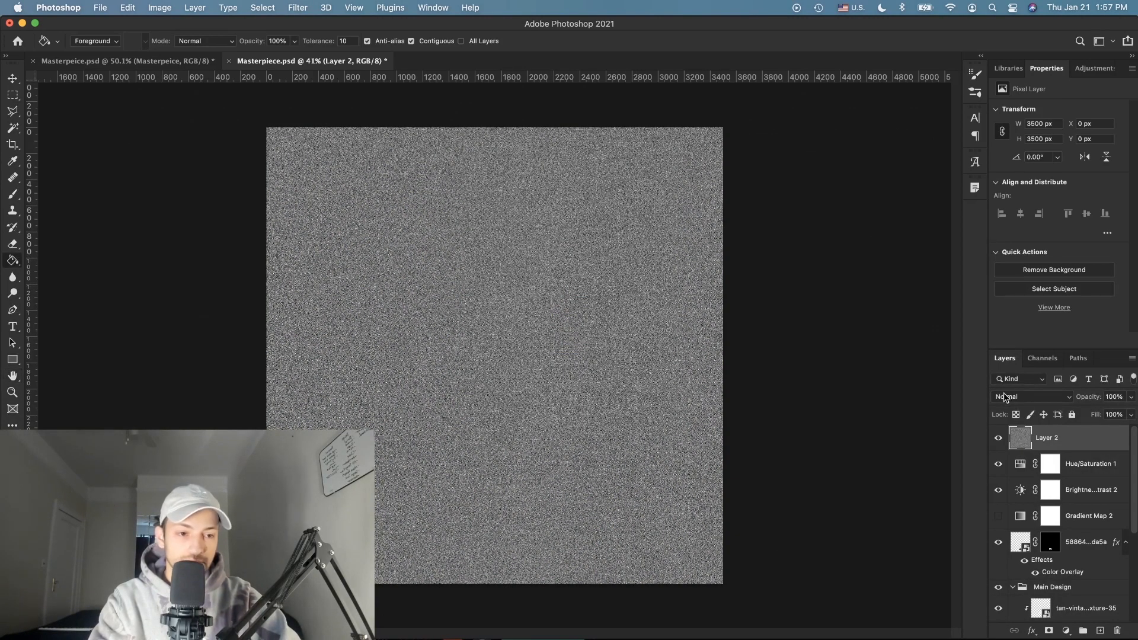
# Step: Set the noise layer to Soft Light blend mode at 32% opacity
pyautogui.click(1008, 396)
pyautogui.click(1012, 575)
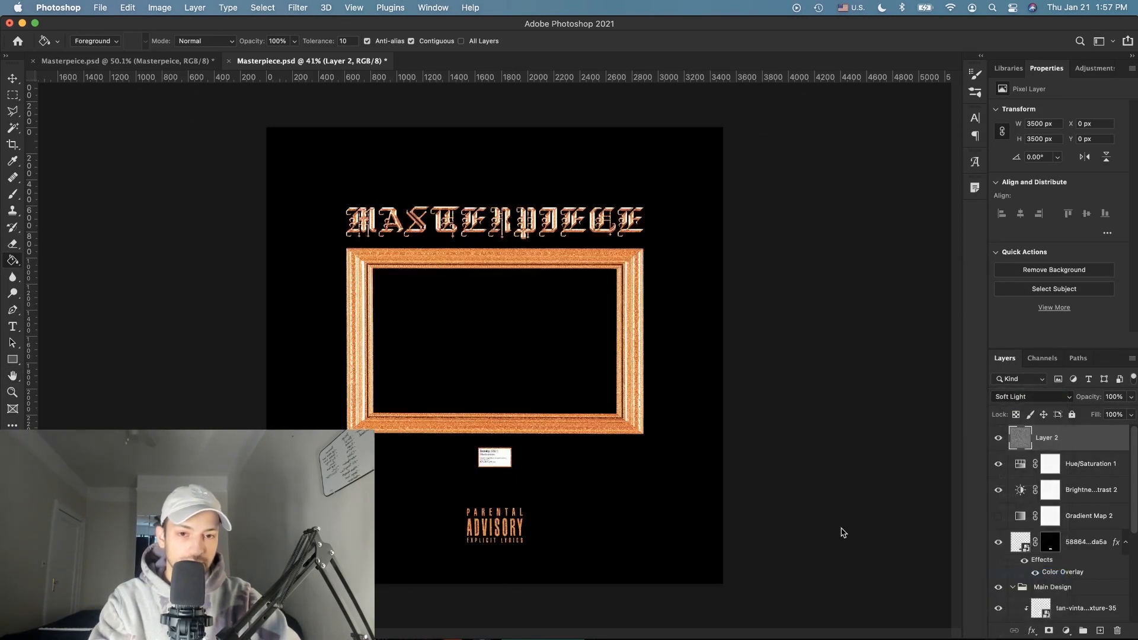
pyautogui.scroll(10, 595, 247)
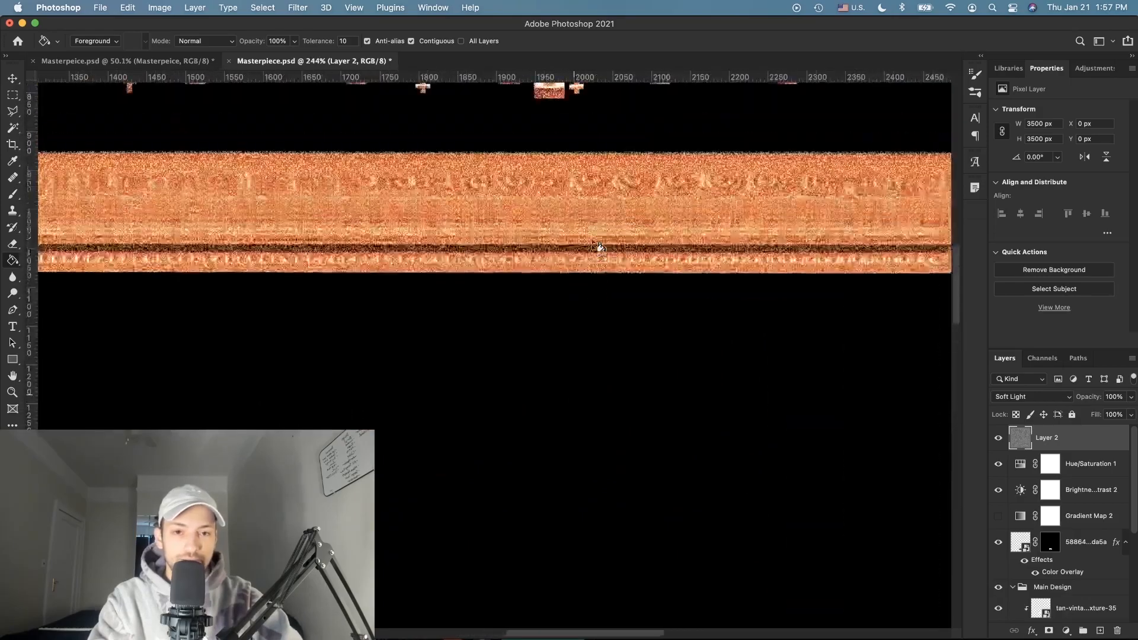
pyautogui.scroll(5, 595, 245)
pyautogui.scroll(4, 595, 244)
pyautogui.scroll(3, 595, 244)
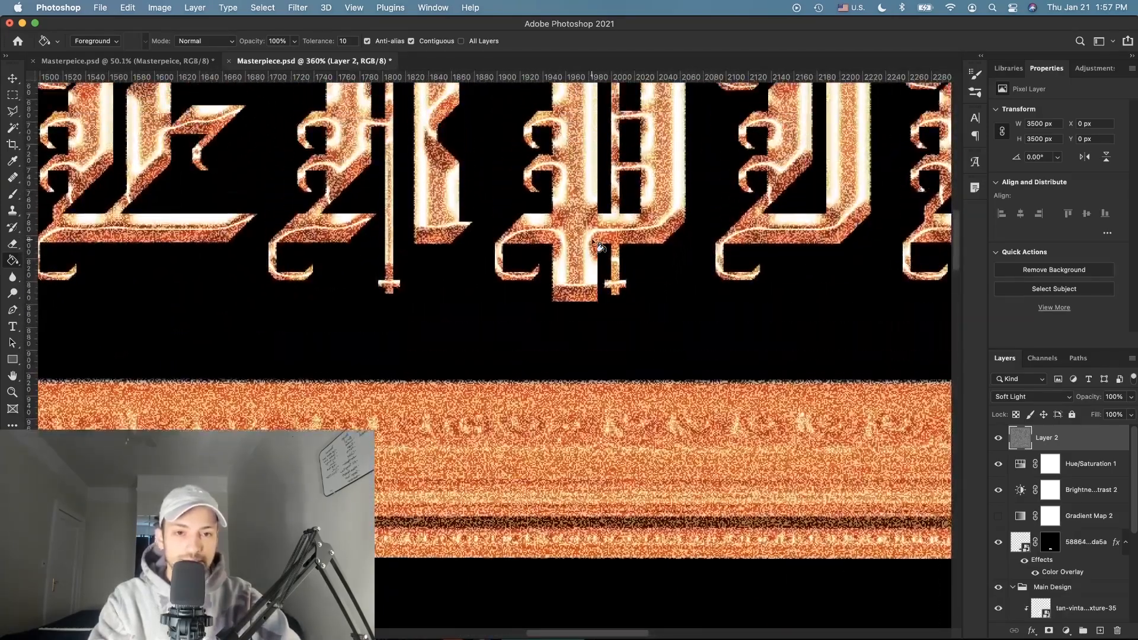
pyautogui.click(1132, 398)
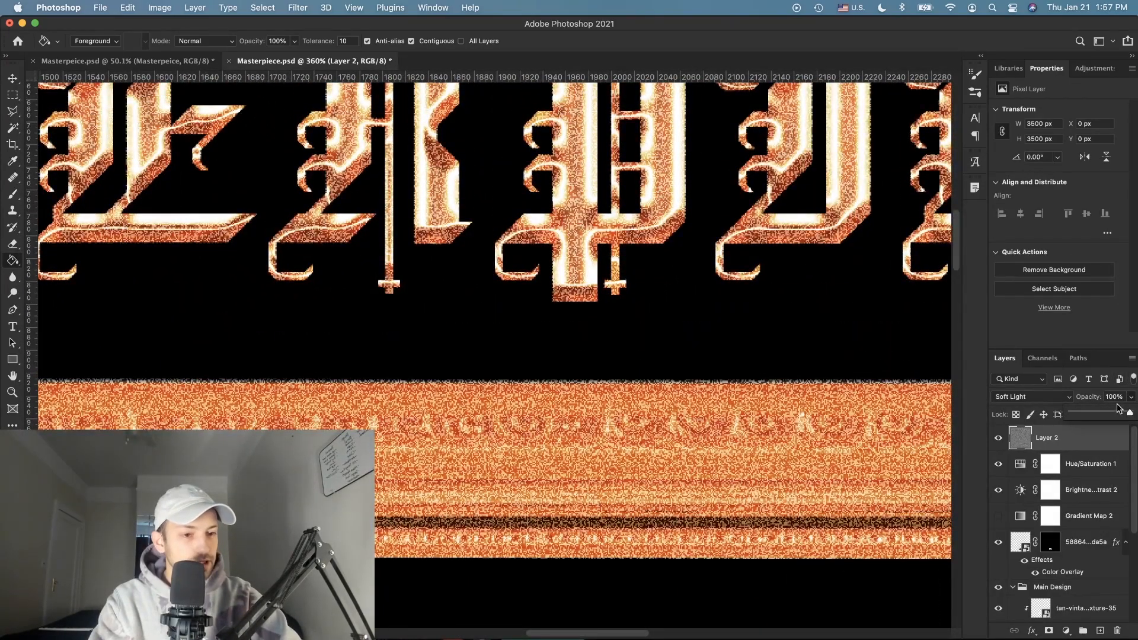
pyautogui.moveTo(1106, 415); pyautogui.dragTo(1104, 415)
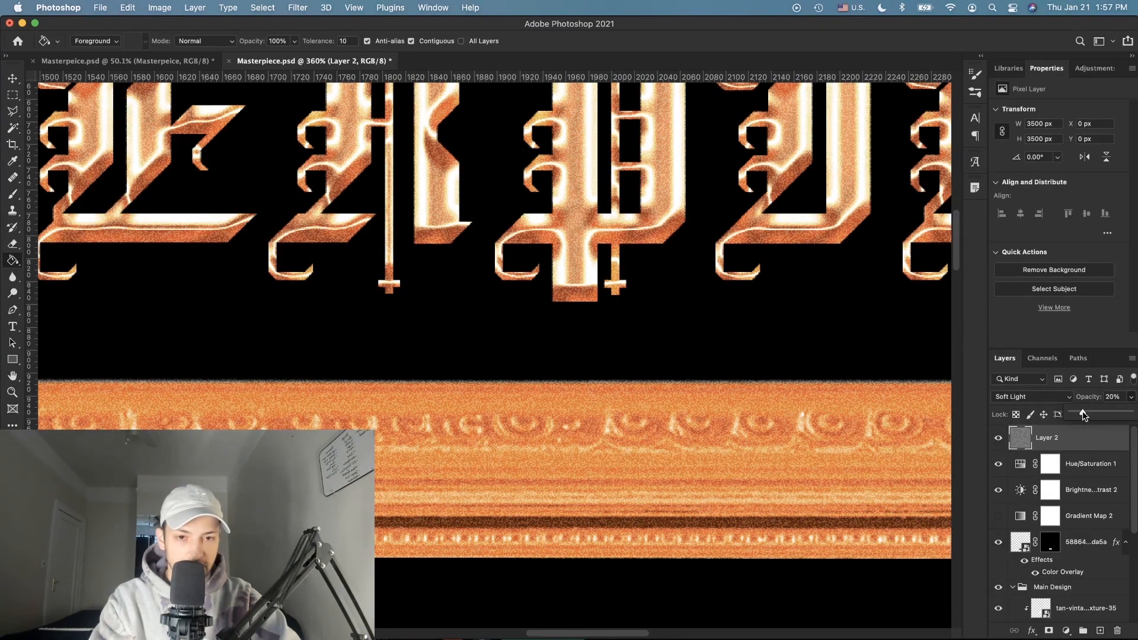
pyautogui.scroll(-3, 820, 361)
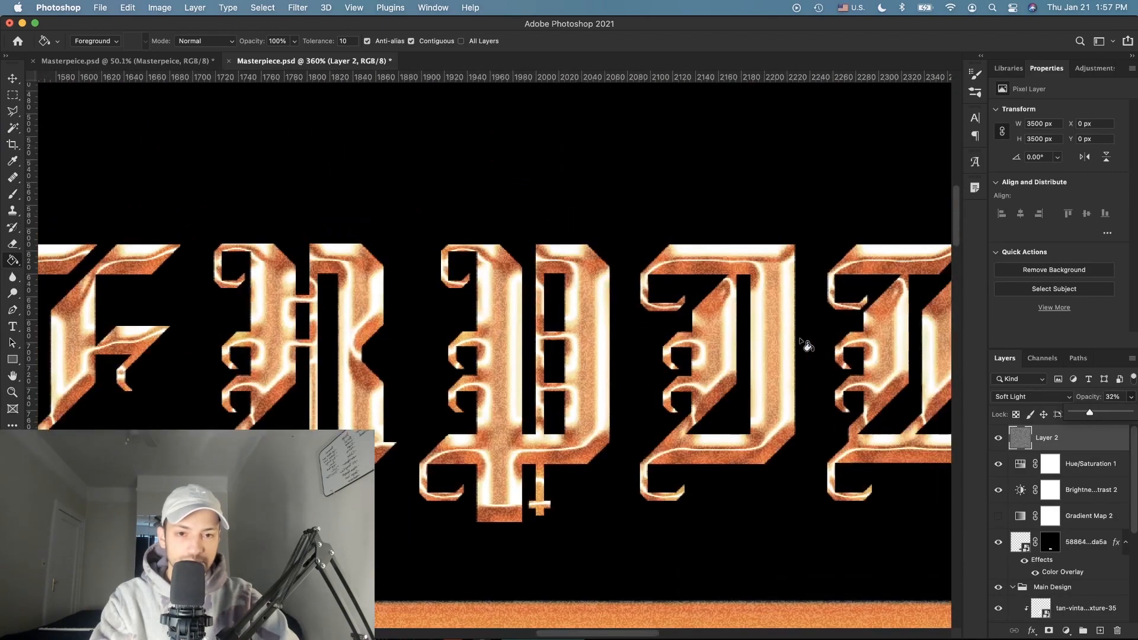
pyautogui.scroll(-5, 807, 345)
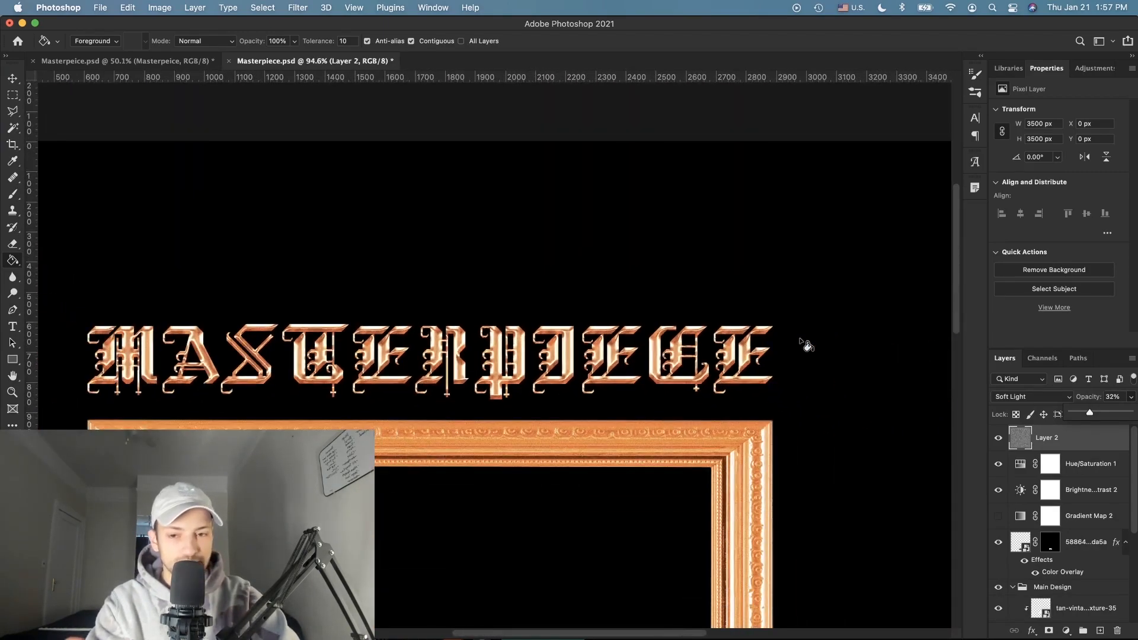
# Step: Accept the chosen overlay colour and confirm the Layer Style changes
pyautogui.scroll(2, 806, 345)
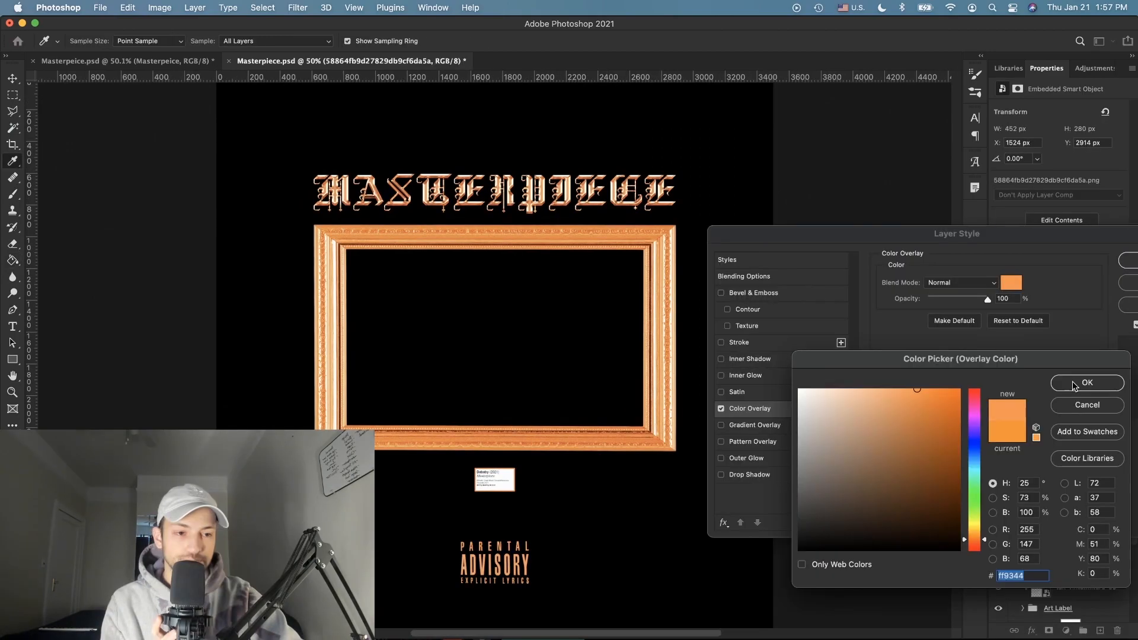
pyautogui.click(1074, 385)
pyautogui.click(1128, 261)
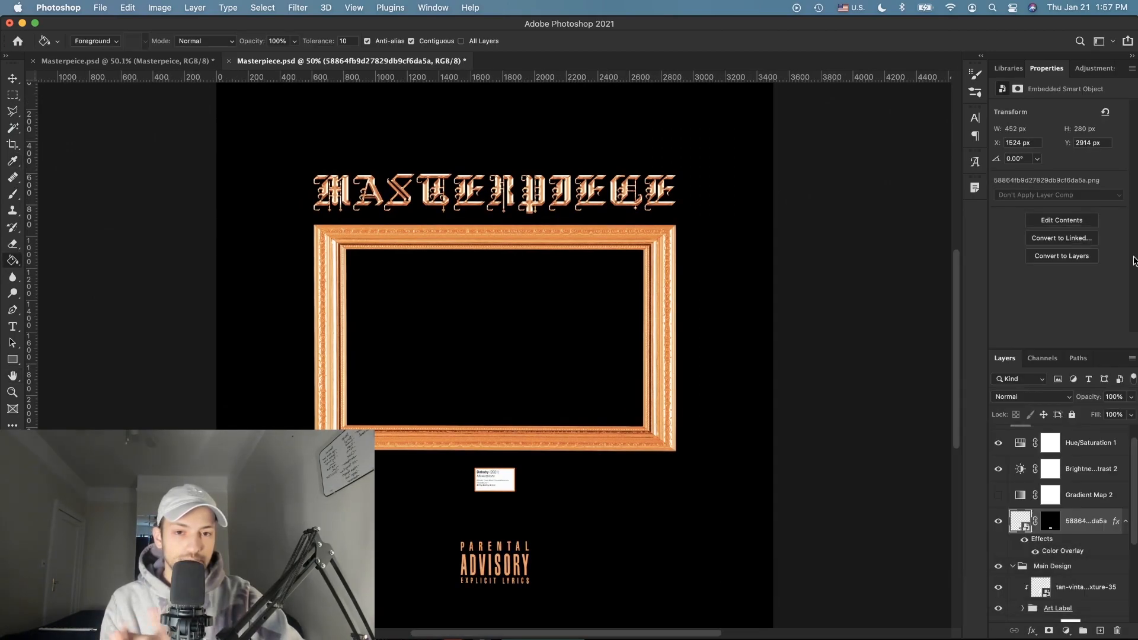
pyautogui.scroll(-3, 757, 288)
pyautogui.scroll(3, 756, 288)
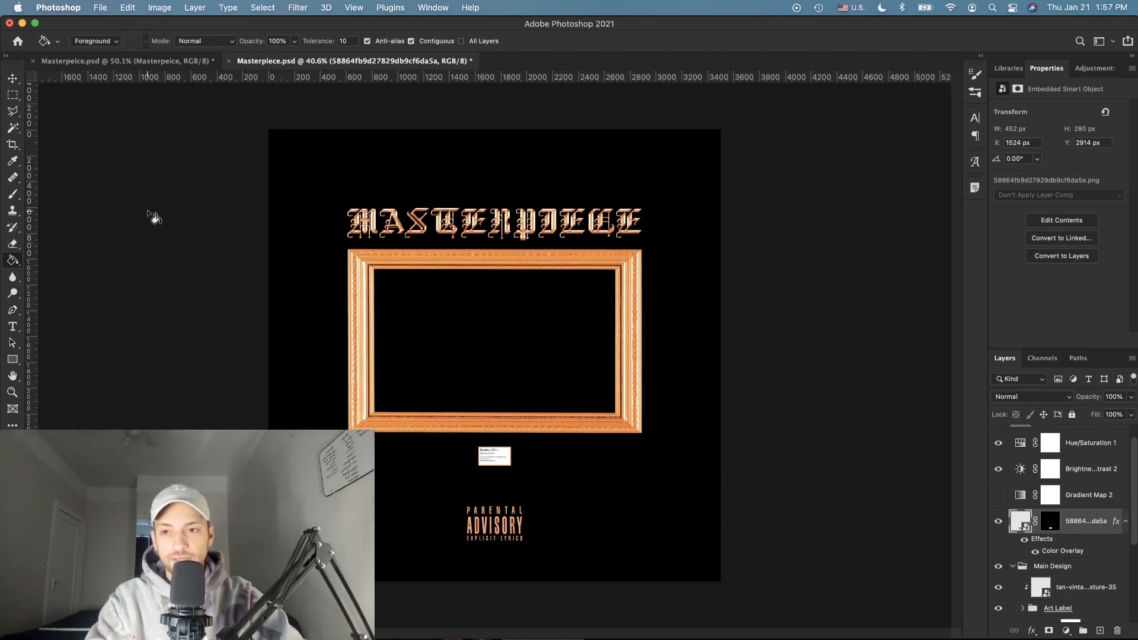
# Step: Collapse the Main Design group in the Layers panel
pyautogui.click(14, 78)
pyautogui.press('super+h')
pyautogui.scroll(-3, 549, 362)
pyautogui.scroll(2, 549, 362)
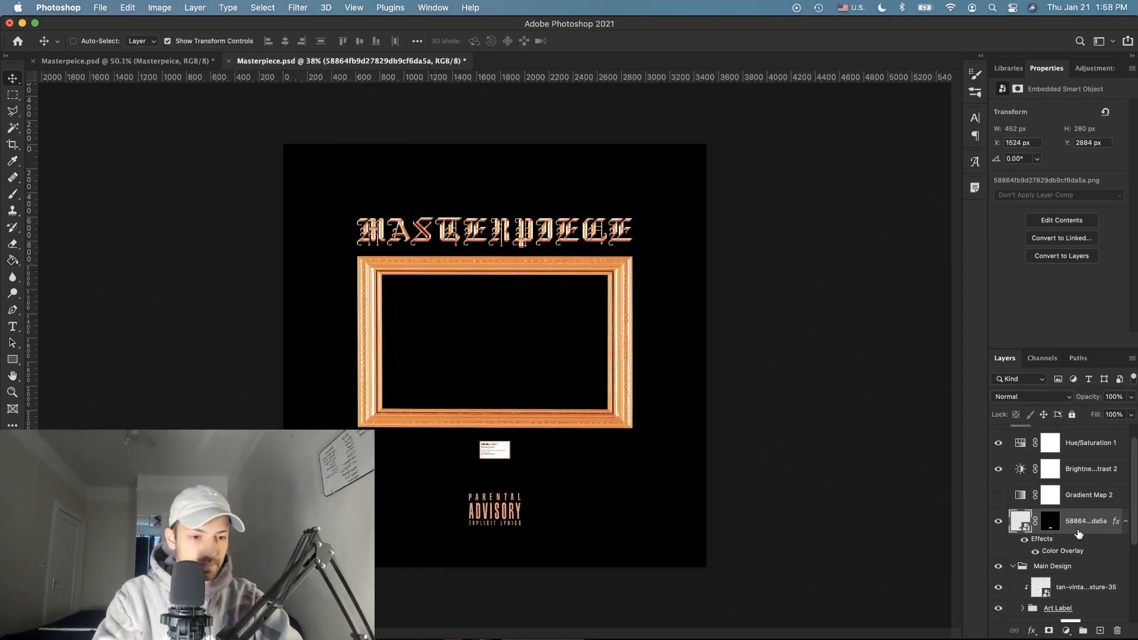
pyautogui.scroll(-2, 1079, 537)
pyautogui.click(1061, 530)
pyautogui.click(1013, 530)
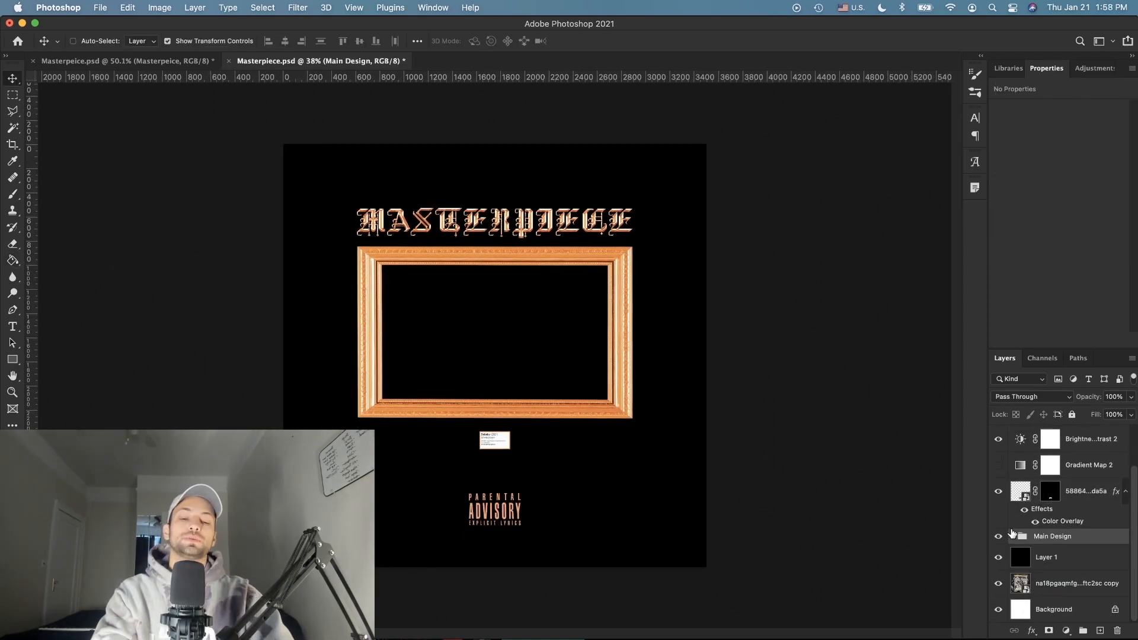
pyautogui.click(1073, 490)
# Step: Group Main Design with the Parental Advisory layer into Group 1, then duplicate it
pyautogui.scroll(-3, 678, 432)
pyautogui.scroll(5, 673, 430)
pyautogui.scroll(-1, 673, 430)
pyautogui.click(1085, 537)
pyautogui.keyDown('shift'); pyautogui.click(1096, 501); pyautogui.keyUp('shift')
pyautogui.press('super+g')
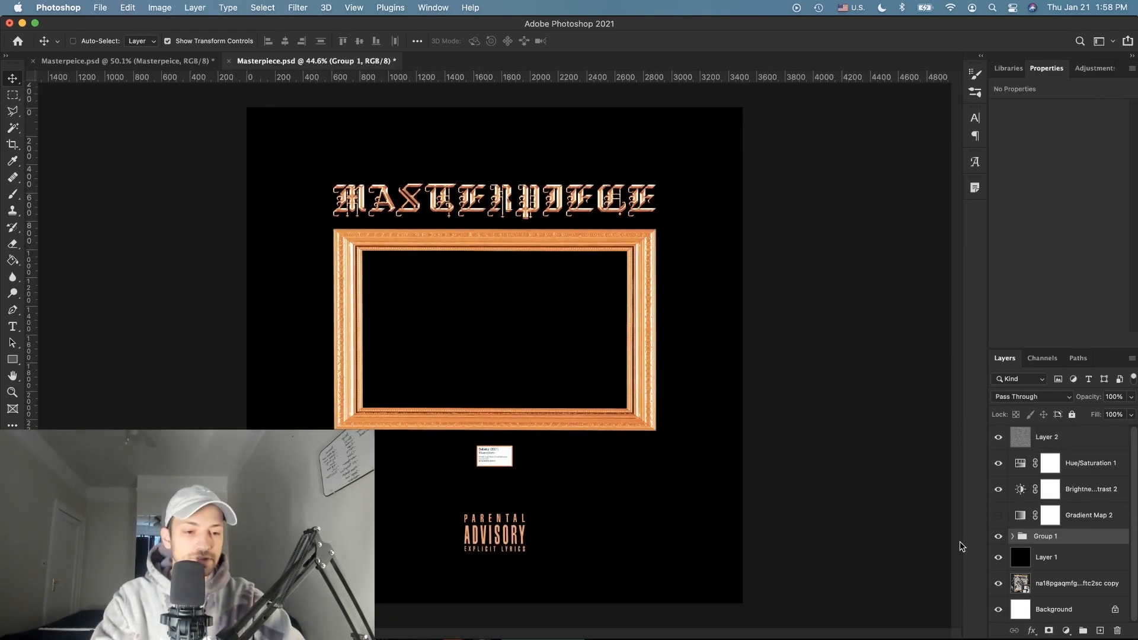
pyautogui.press('super+j')
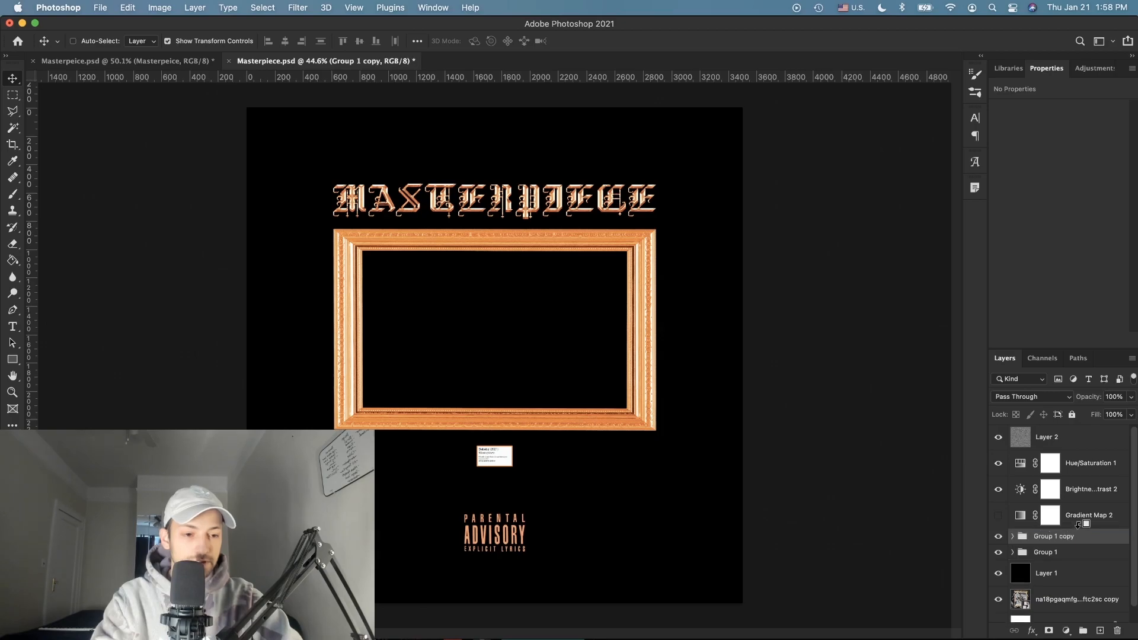
# Step: Convert Group 1 copy to a smart object and apply a Gaussian Blur of about 76 px
pyautogui.rightClick(1091, 541)
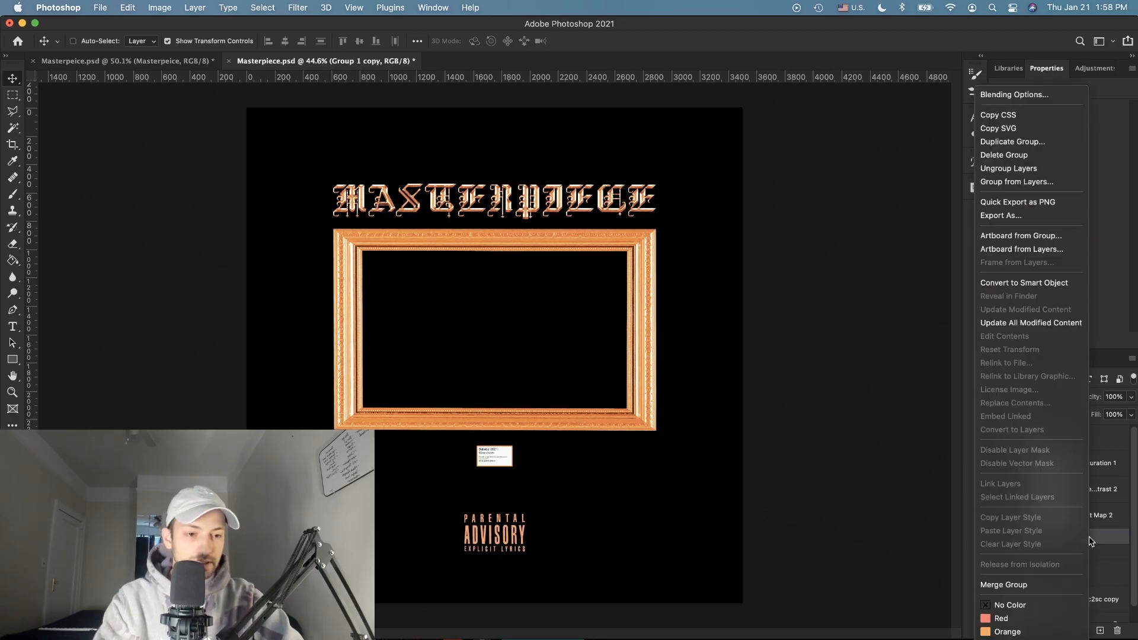
pyautogui.click(1034, 283)
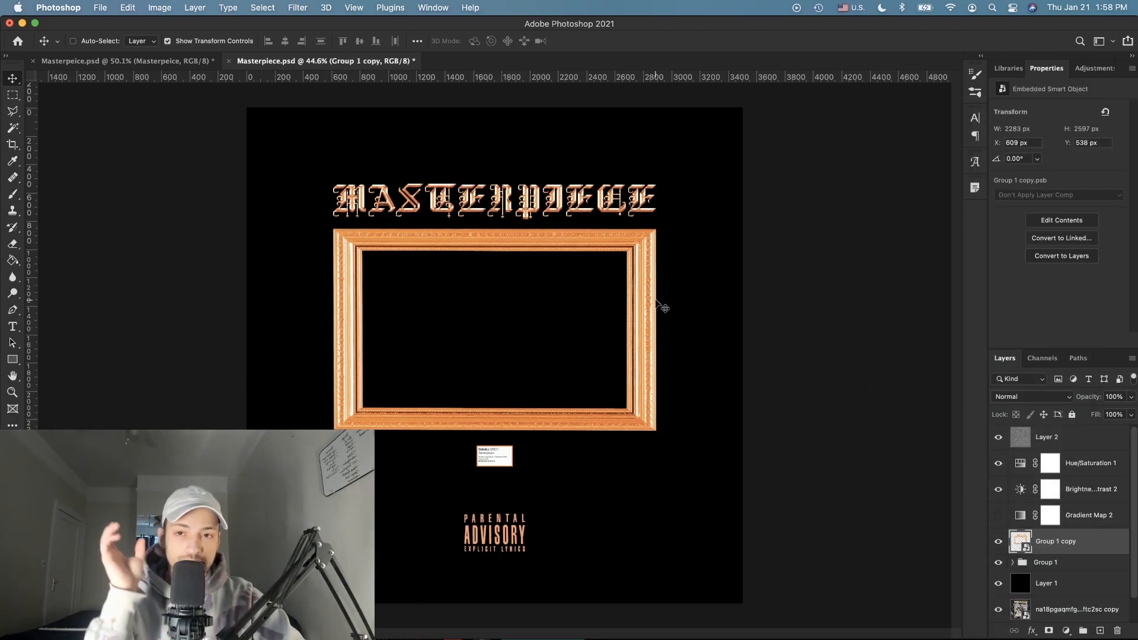
pyautogui.click(296, 7)
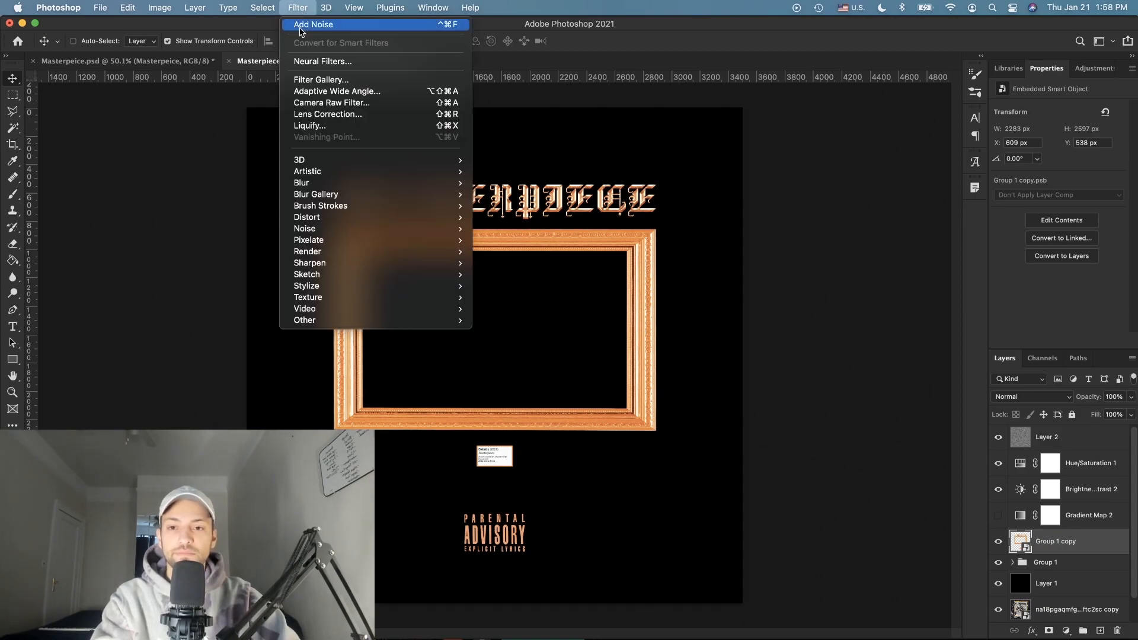
pyautogui.moveTo(415, 182)
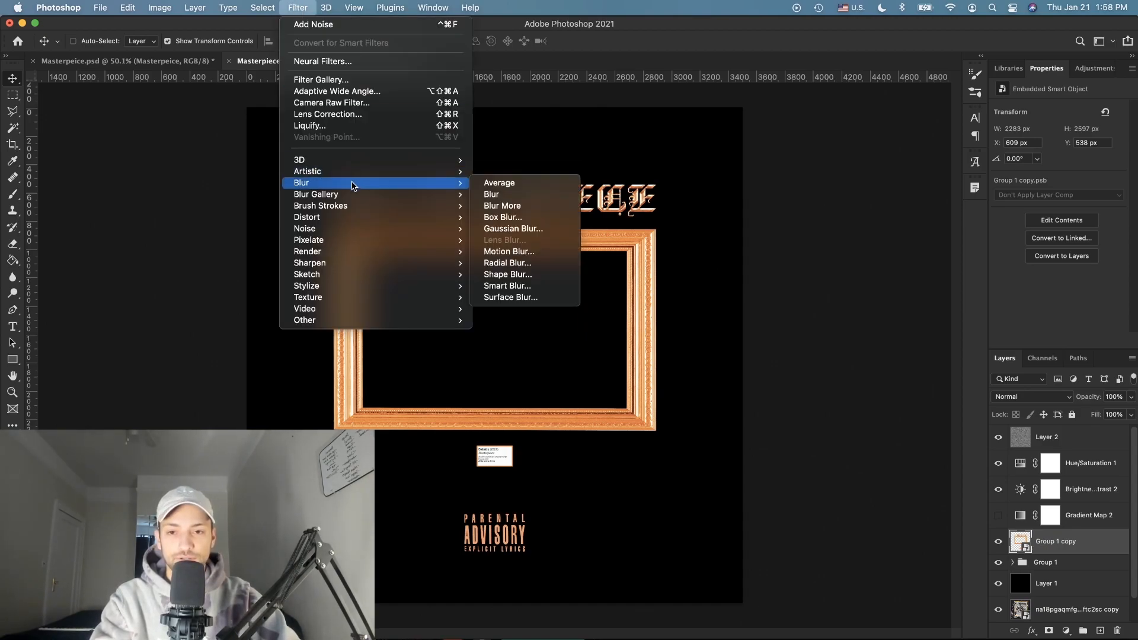
pyautogui.click(558, 233)
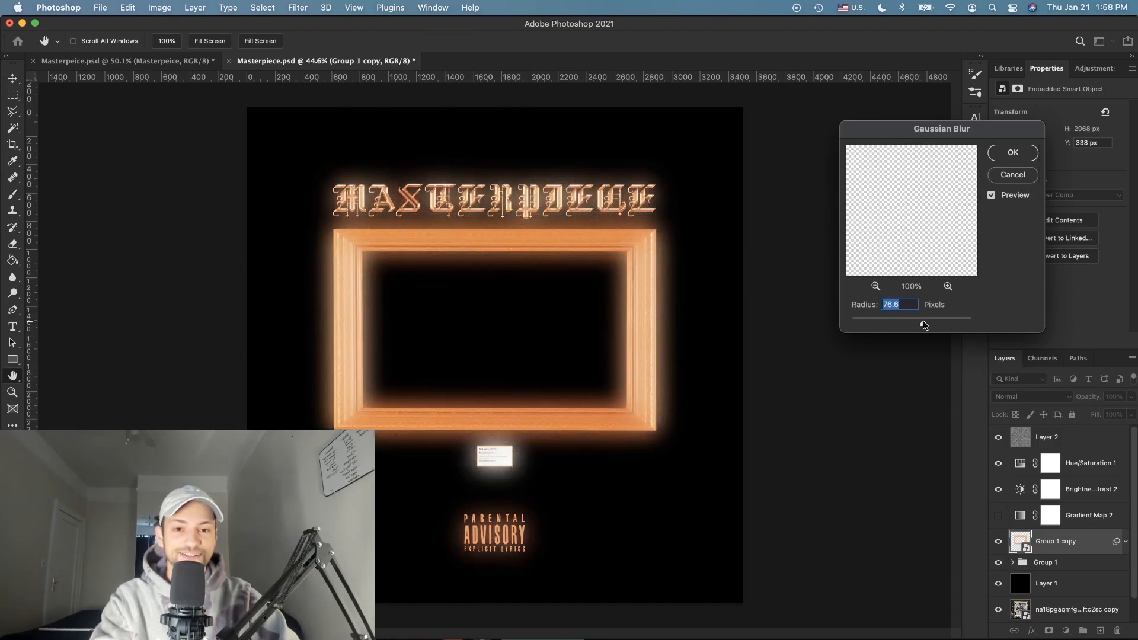
pyautogui.click(1013, 153)
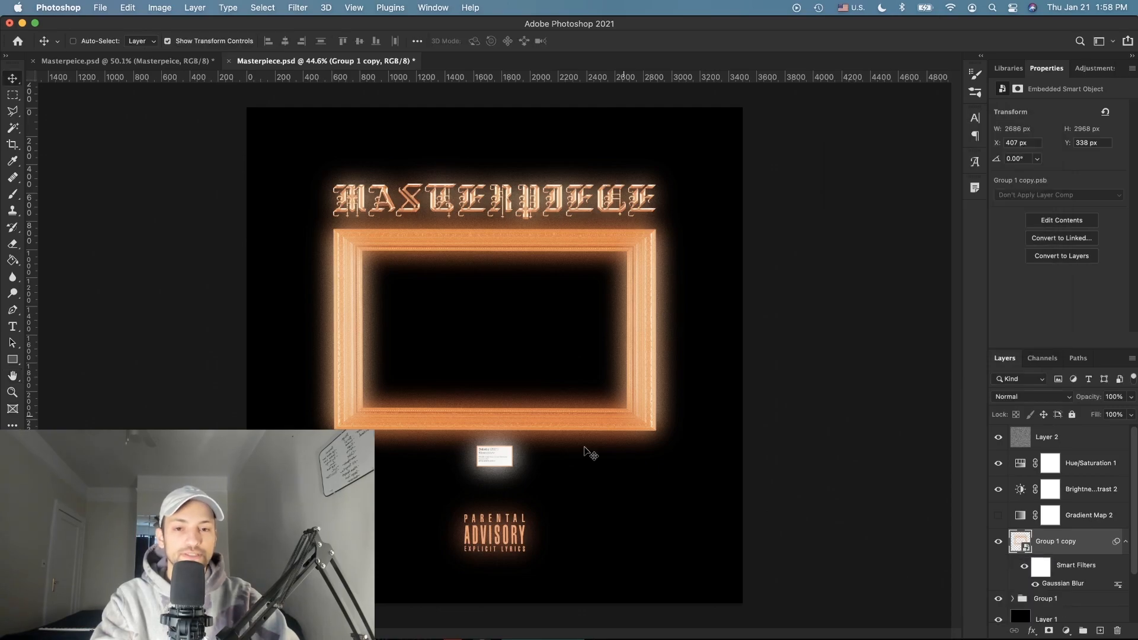
# Step: Lower the blurred glow layer's opacity to 25%
pyautogui.scroll(1, 585, 449)
pyautogui.click(1132, 397)
pyautogui.moveTo(1098, 414); pyautogui.dragTo(1089, 417)
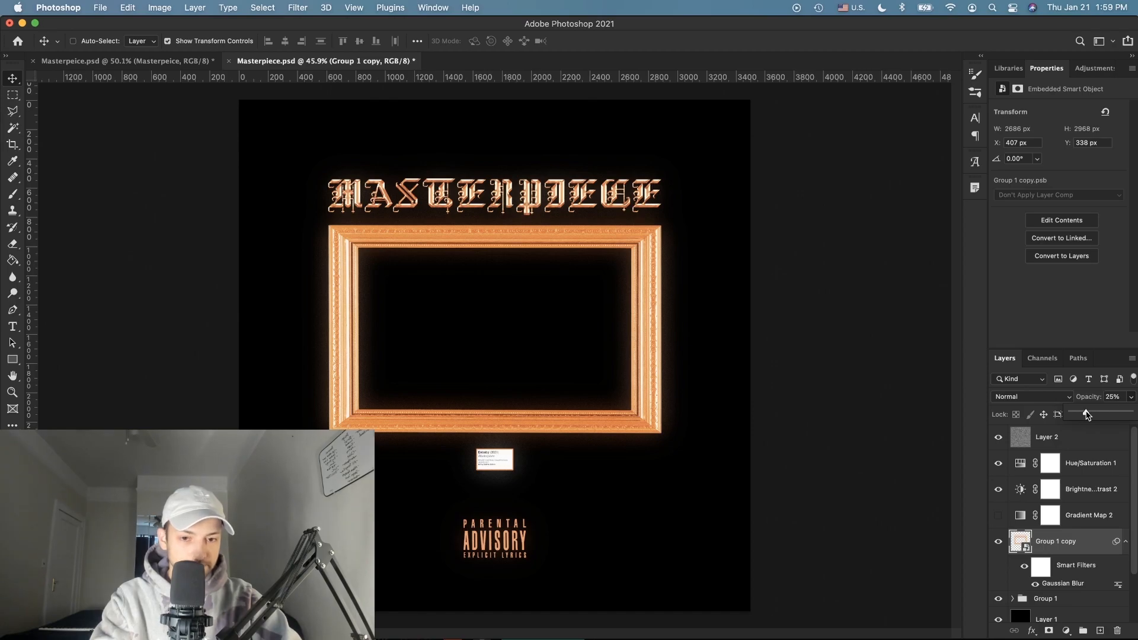
pyautogui.scroll(5, 770, 464)
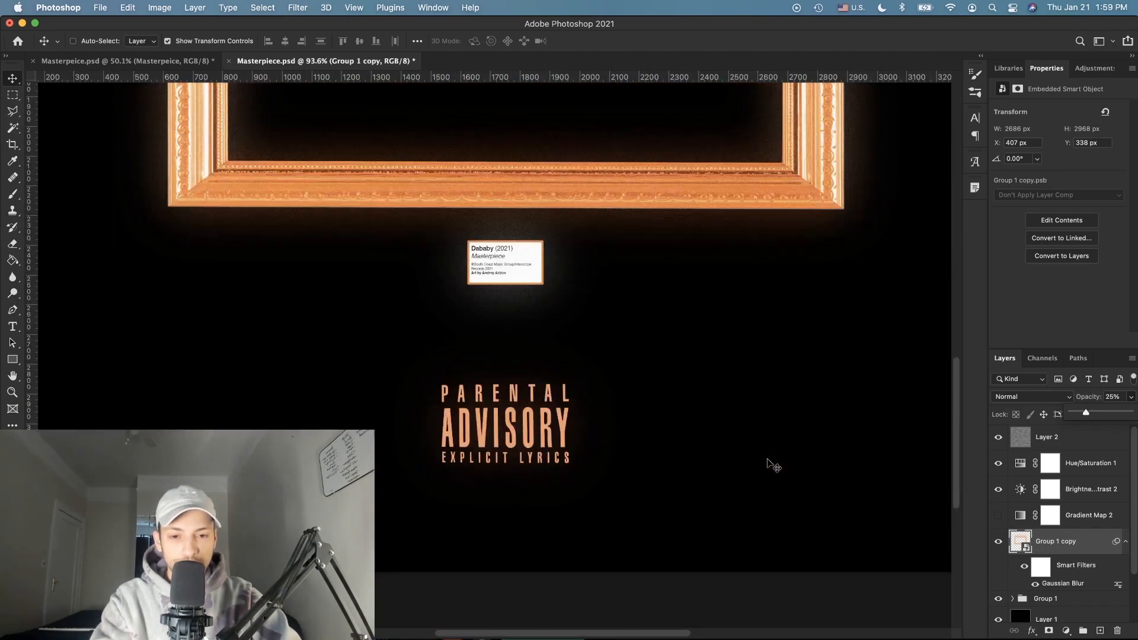
pyautogui.scroll(5, 629, 458)
pyautogui.press('super+minus')
pyautogui.press('super+minus')
pyautogui.press('super+minus')
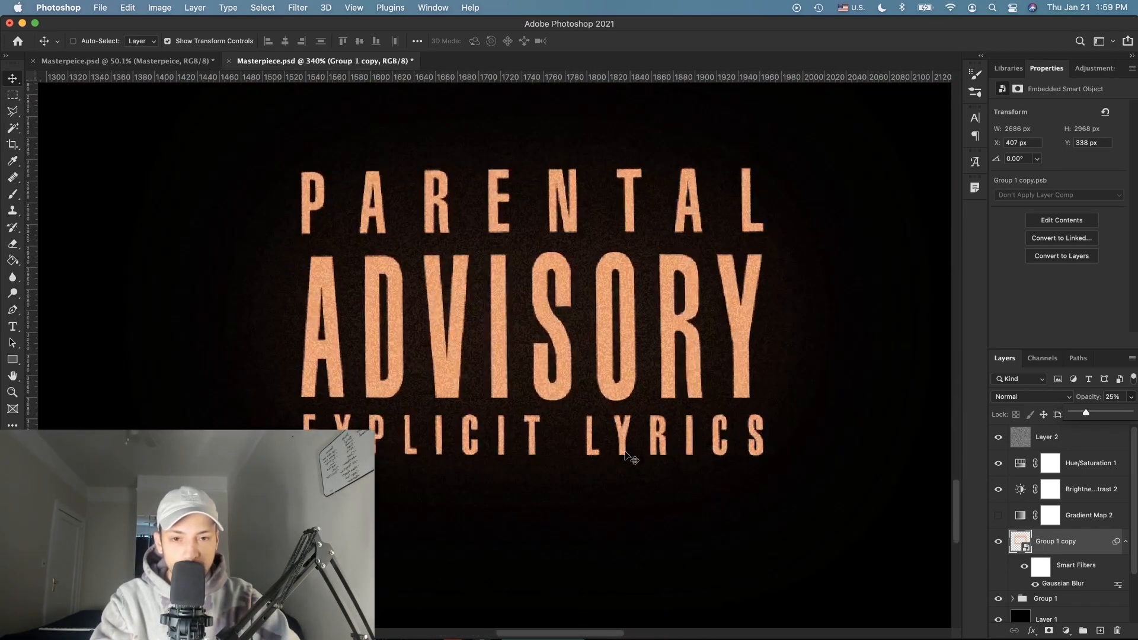
pyautogui.press('super+minus')
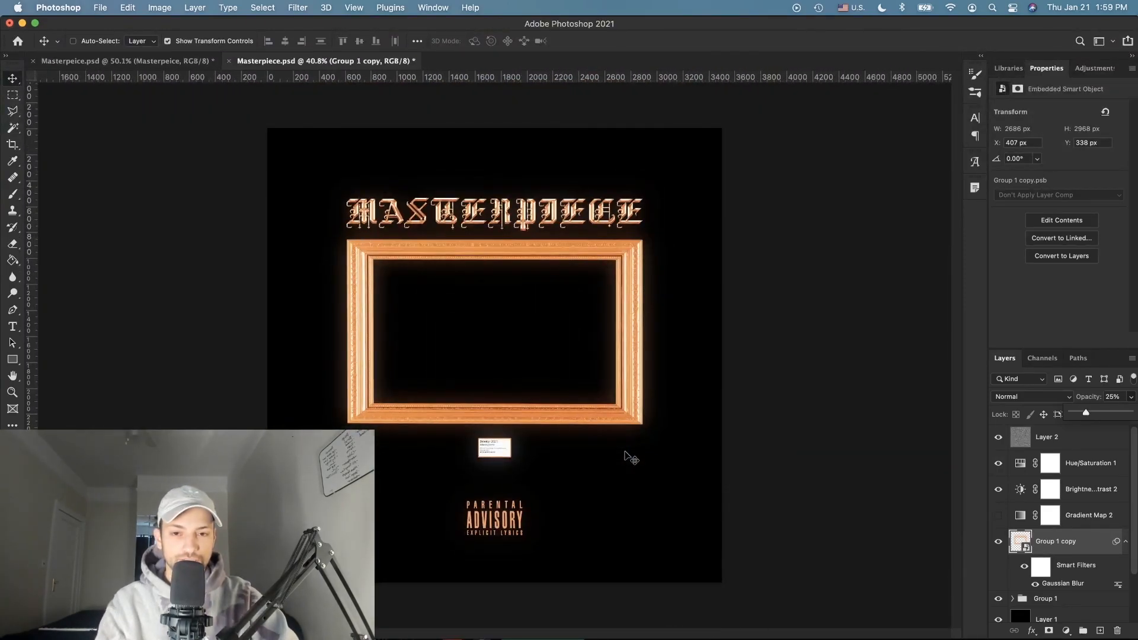
pyautogui.press('super+0')
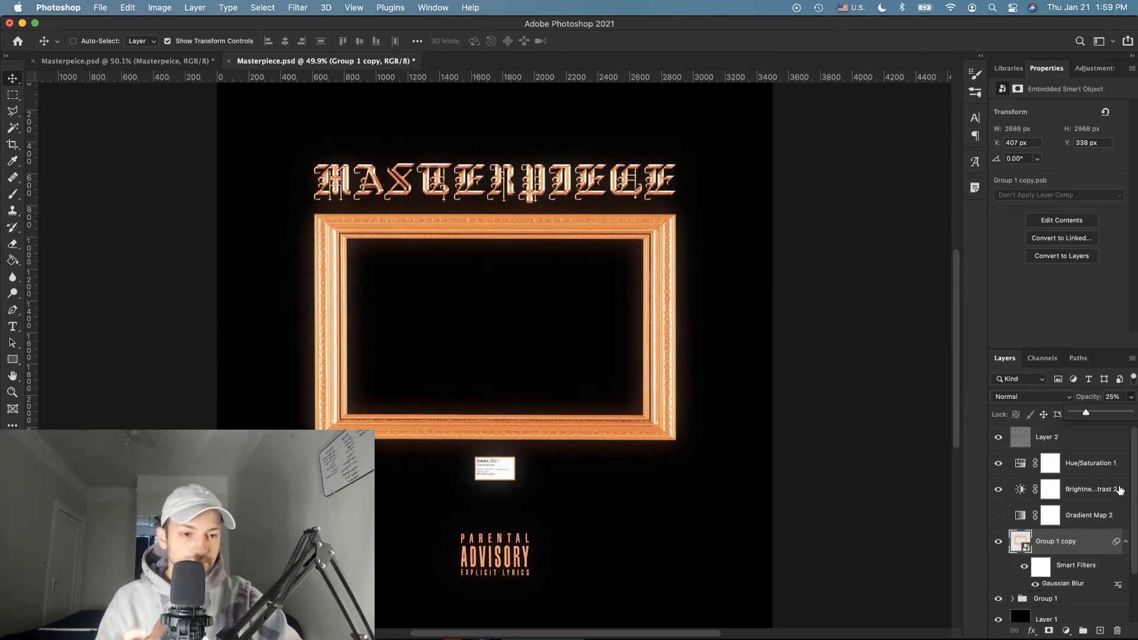
pyautogui.click(1075, 541)
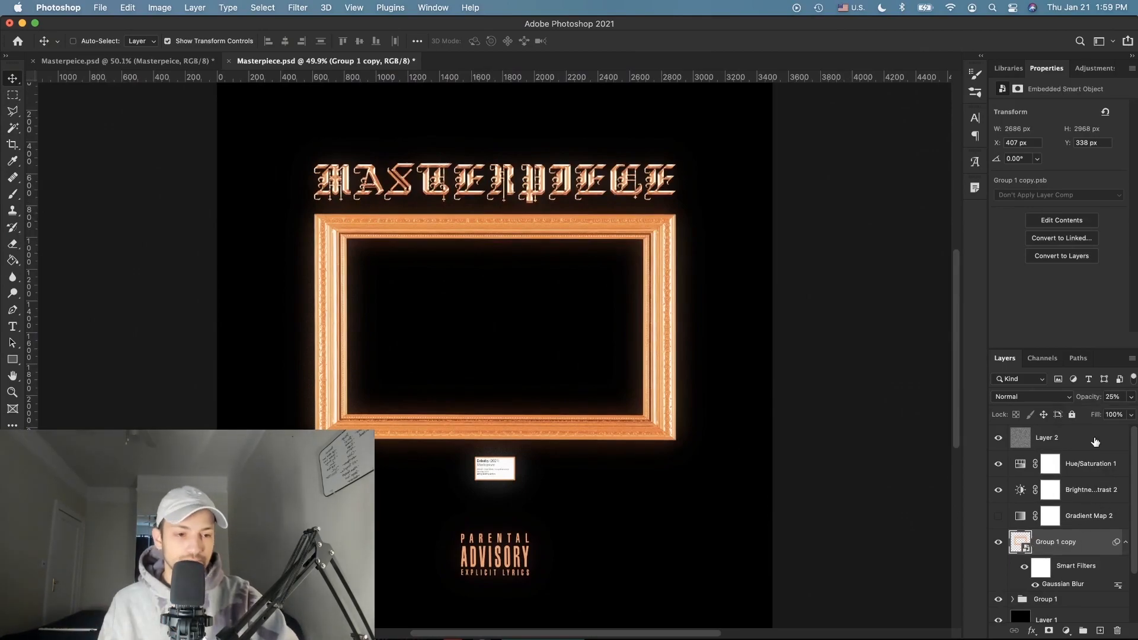
pyautogui.click(1095, 443)
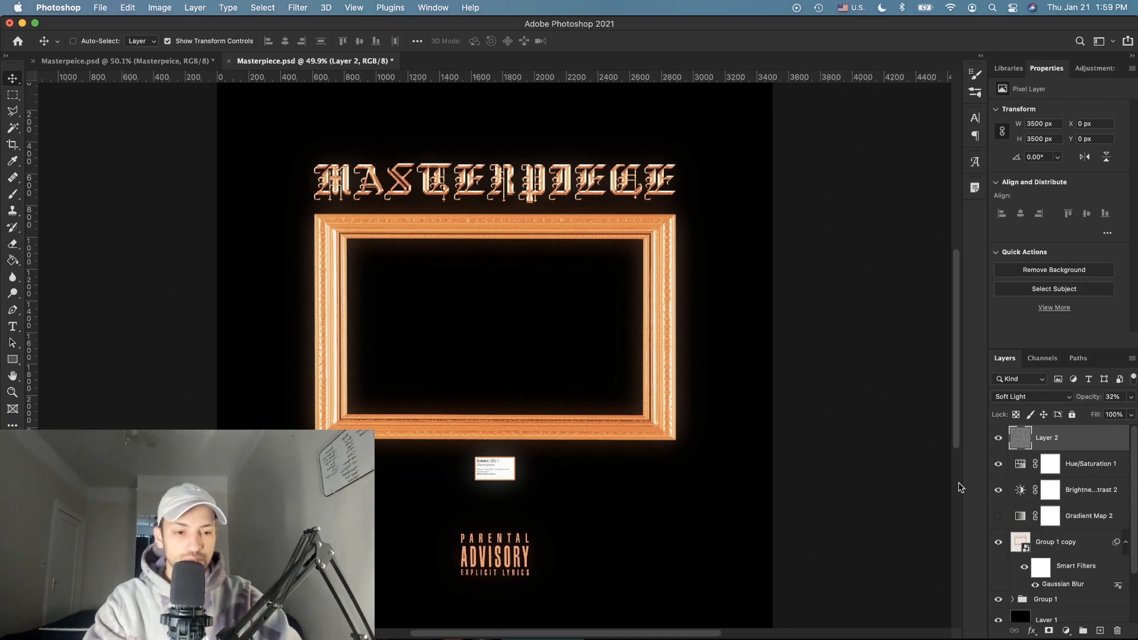
pyautogui.scroll(-2, 1058, 542)
# Step: Add Layer 3 above Layer 1 and fill it with white using the Paint Bucket
pyautogui.click(1081, 563)
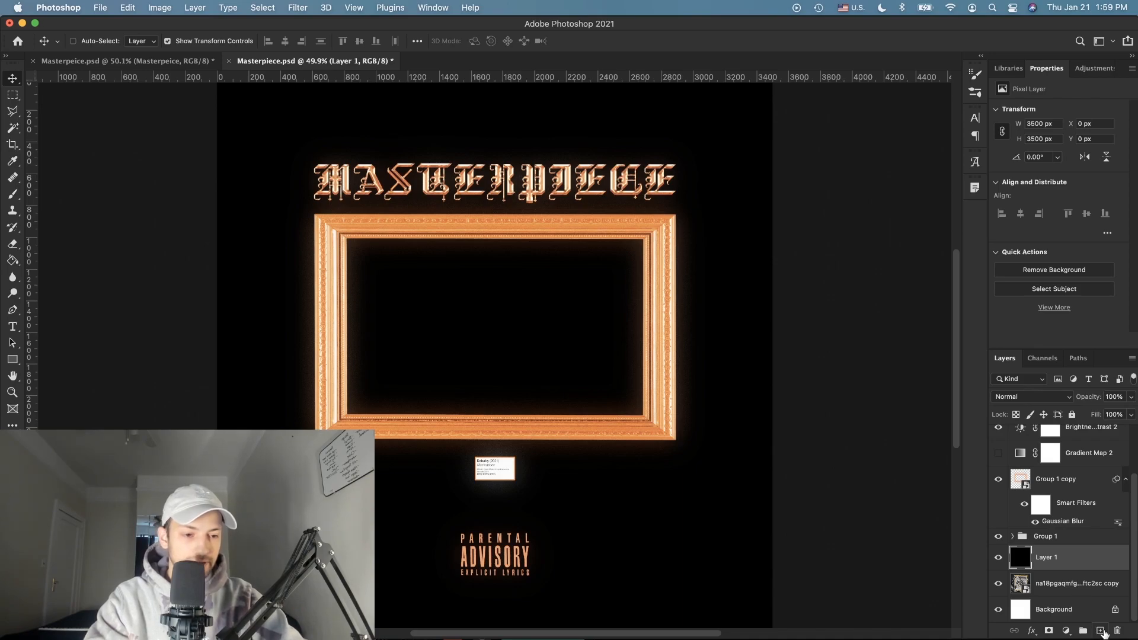
pyautogui.click(1101, 631)
pyautogui.scroll(-3, 782, 504)
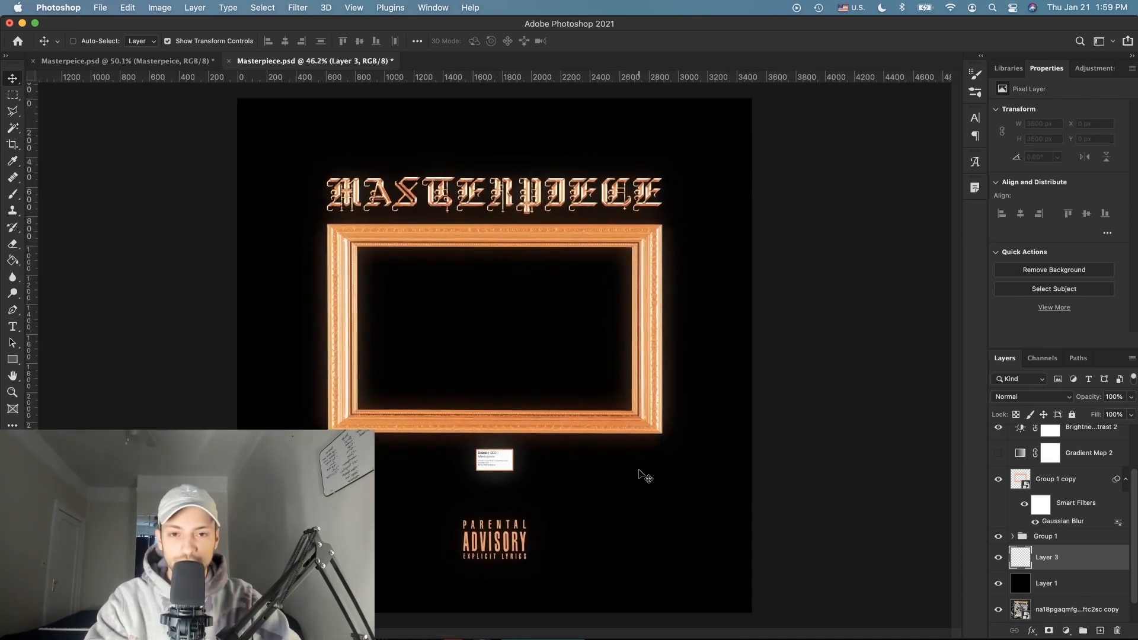
pyautogui.click(13, 262)
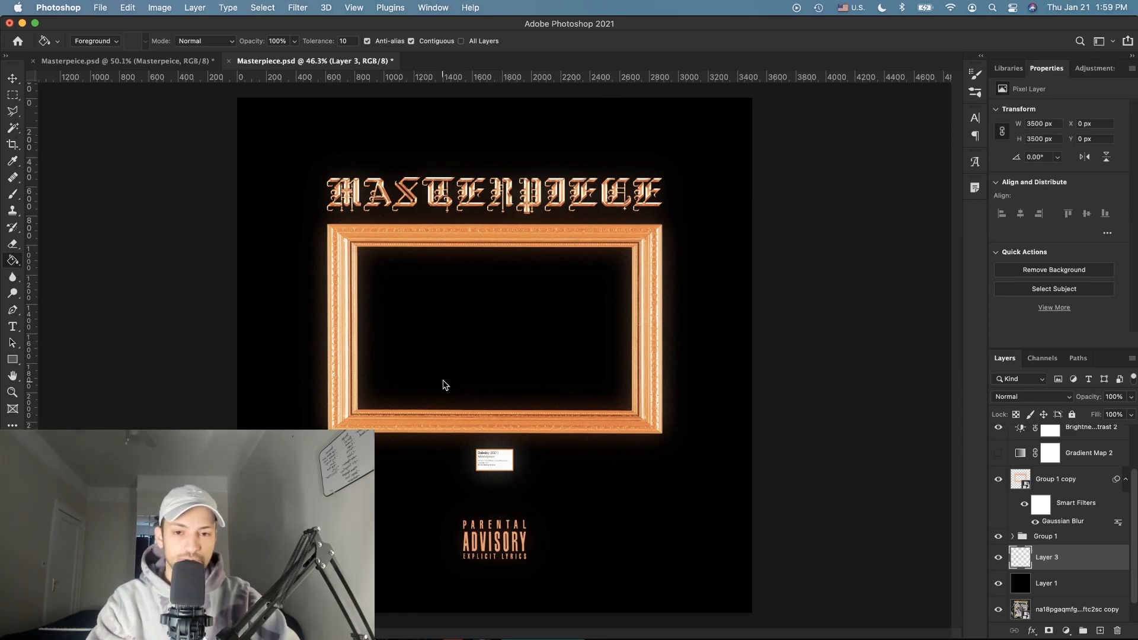
pyautogui.click(448, 386)
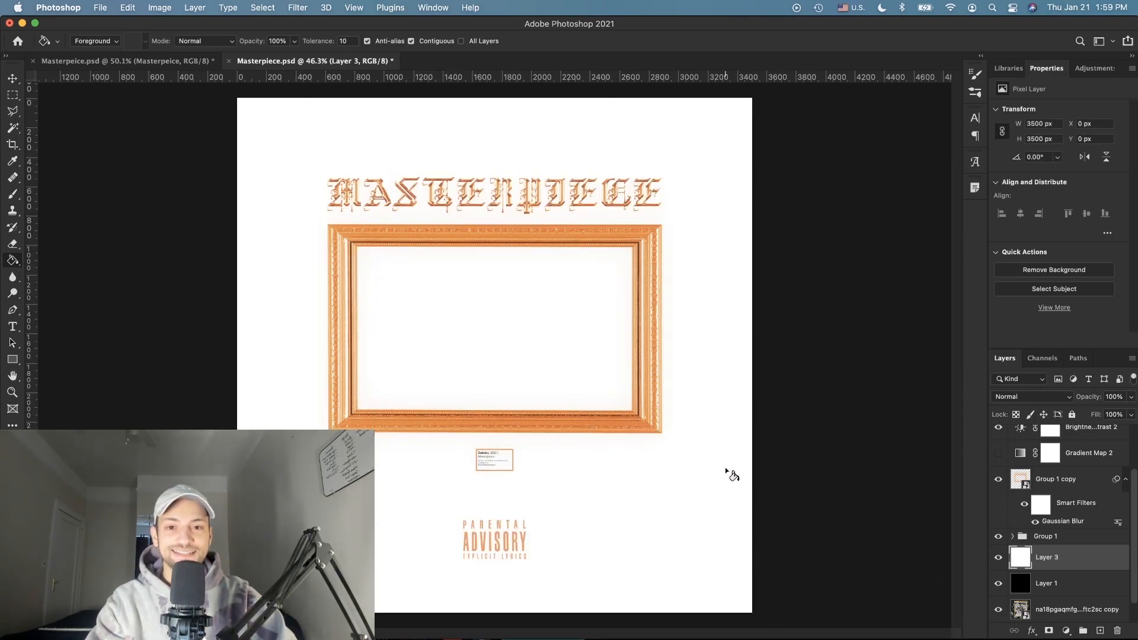
pyautogui.scroll(-3, 732, 474)
pyautogui.scroll(2, 732, 474)
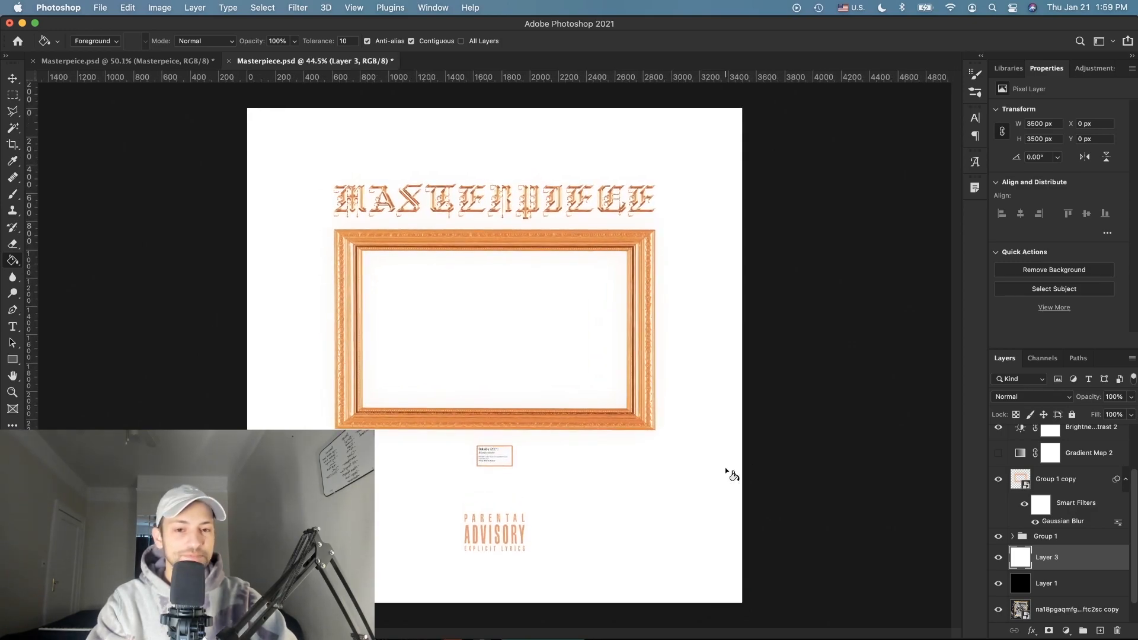
pyautogui.scroll(2, 1070, 540)
pyautogui.scroll(-3, 1070, 539)
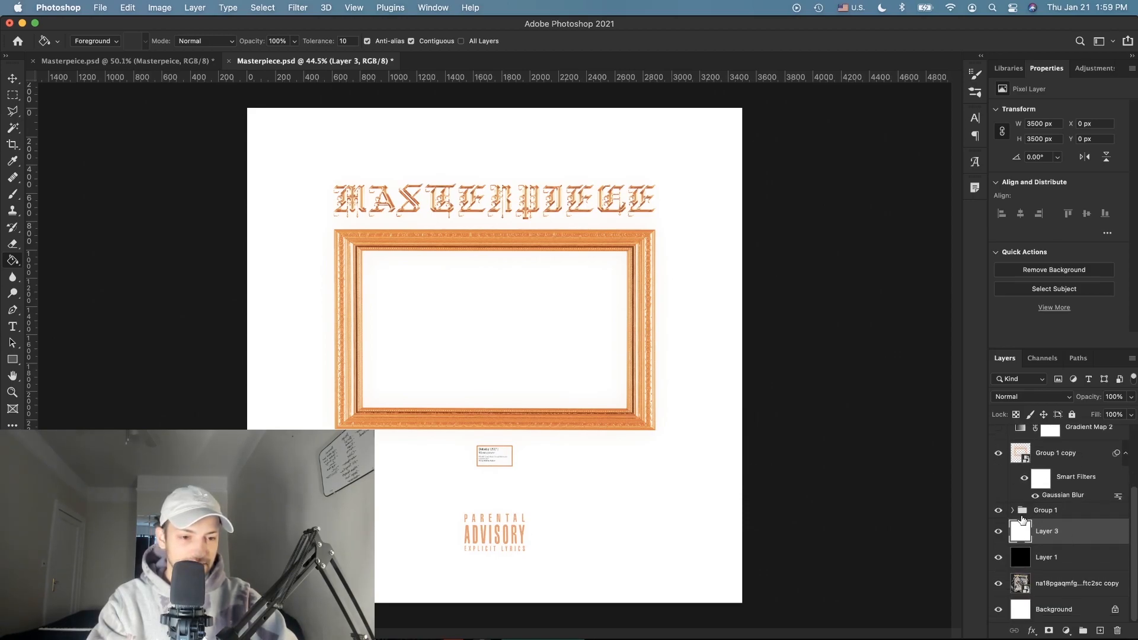
# Step: Review Group 1's Color Overlay, try black, then keep the orange overlay
pyautogui.click(1013, 511)
pyautogui.scroll(-2, 1067, 522)
pyautogui.doubleClick(1087, 520)
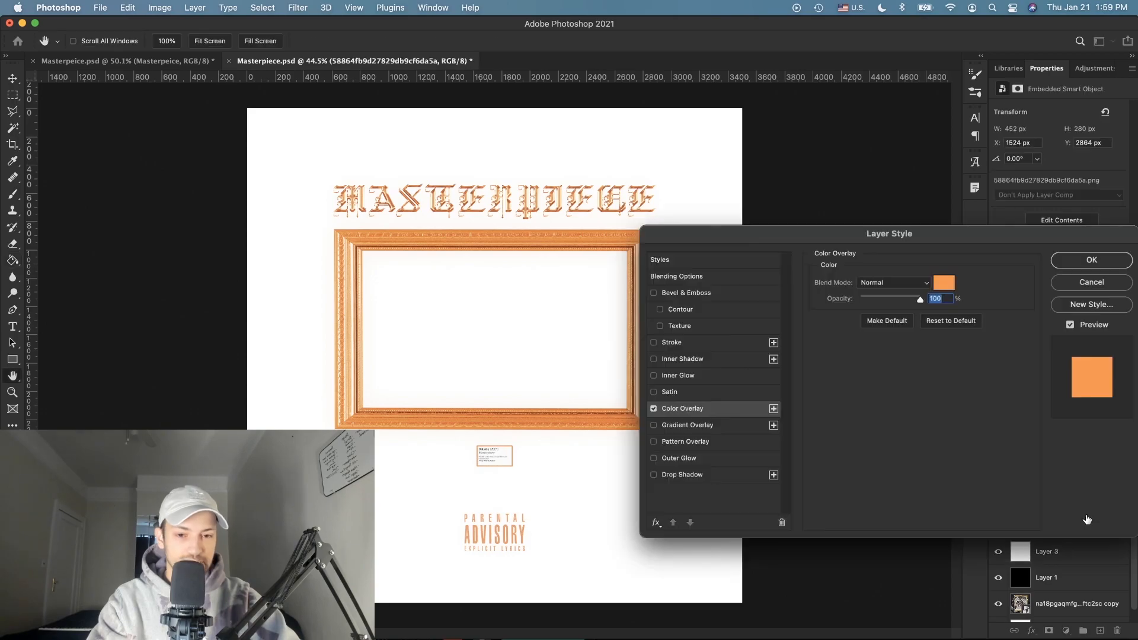
pyautogui.click(943, 283)
pyautogui.click(812, 550)
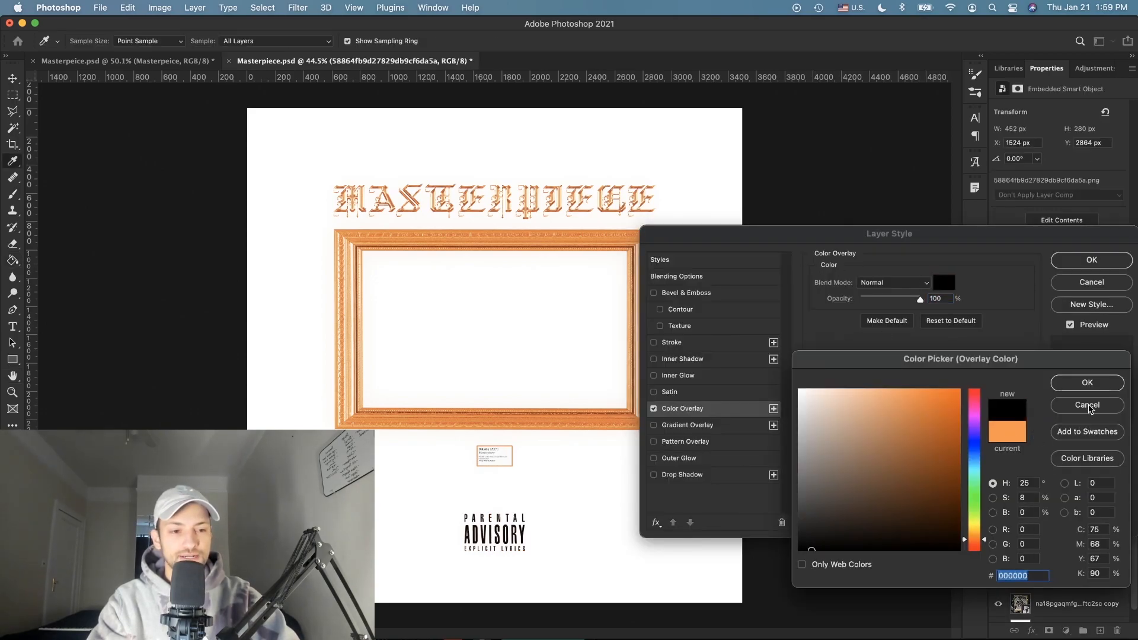
pyautogui.click(1089, 406)
pyautogui.click(1093, 262)
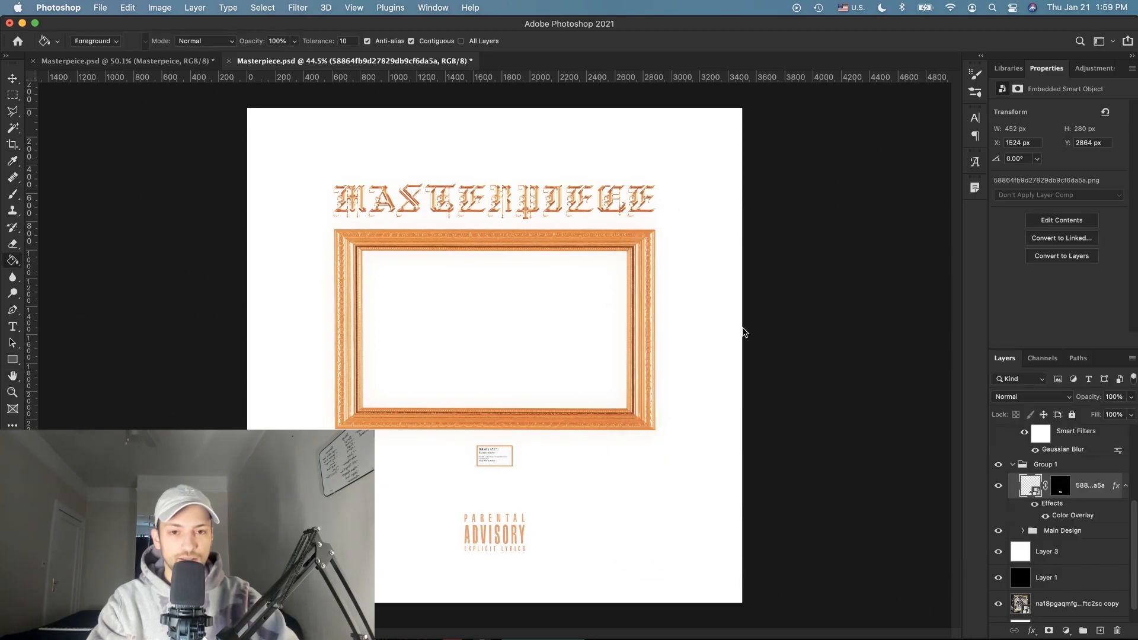
# Step: Hide the white Layer 3 and fit the whole canvas in the window
pyautogui.scroll(-5, 722, 330)
pyautogui.scroll(5, 722, 330)
pyautogui.scroll(2, 722, 330)
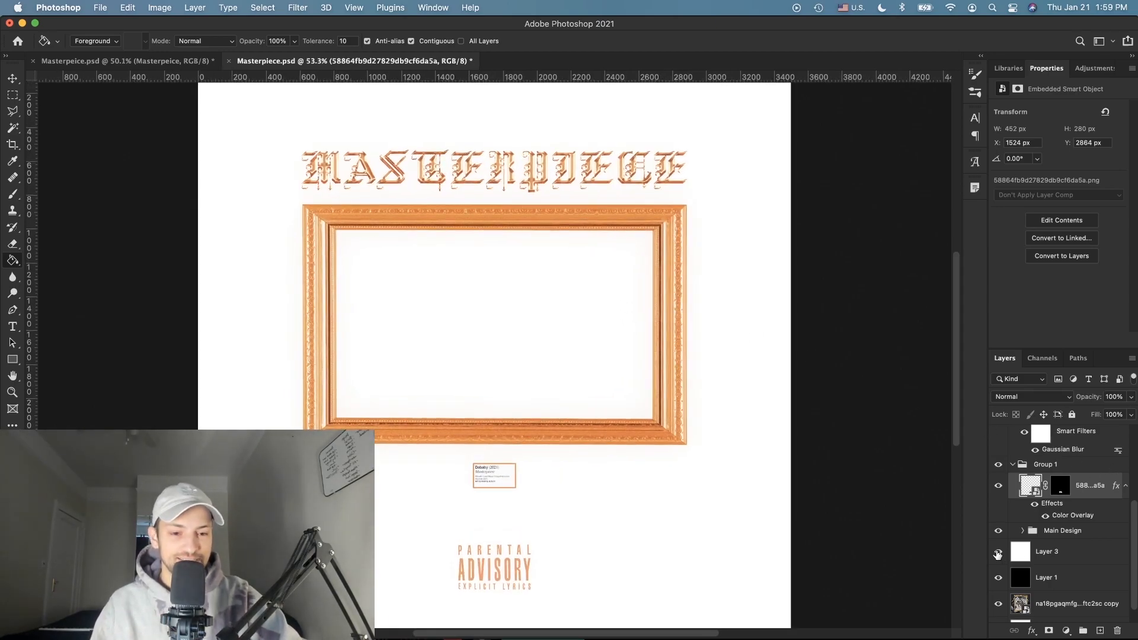
pyautogui.click(998, 551)
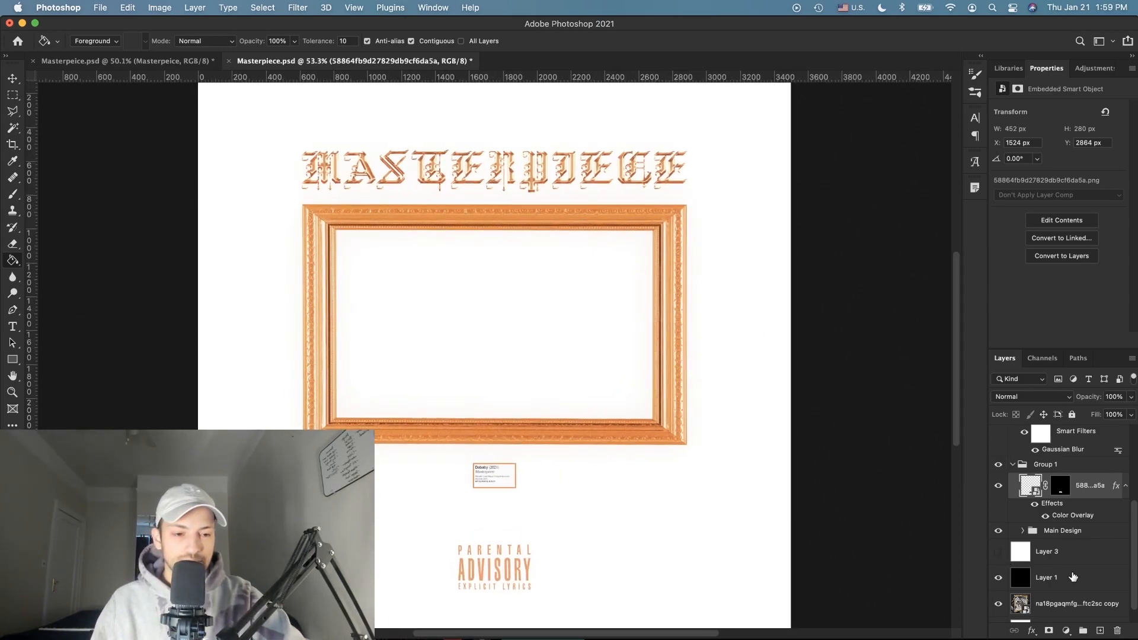
pyautogui.press('super+0')
pyautogui.scroll(5, 1057, 547)
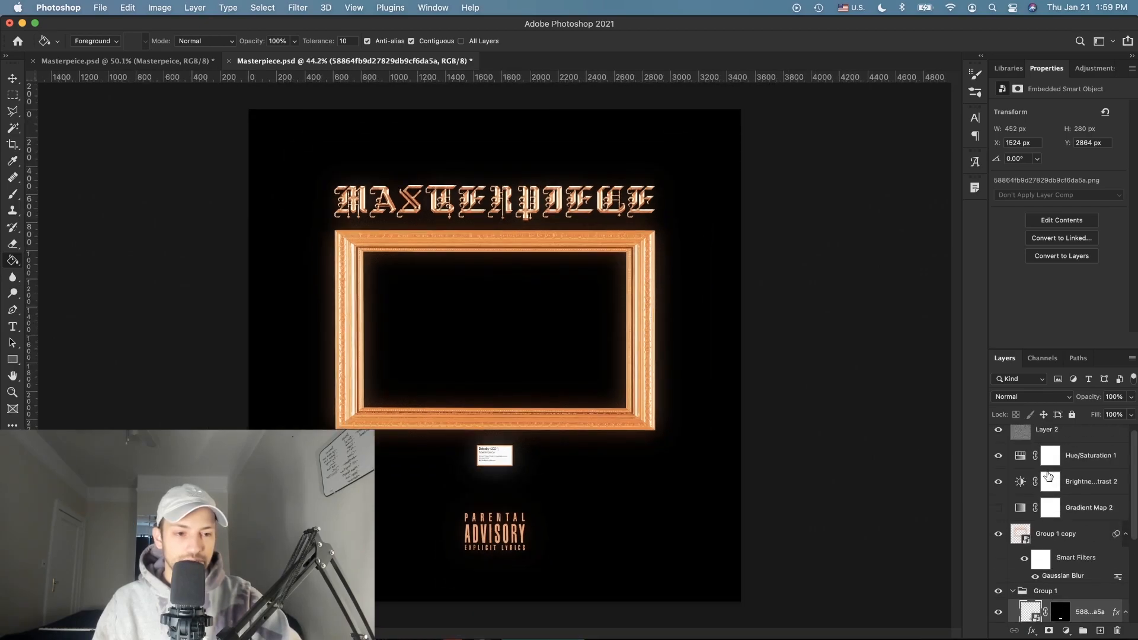
pyautogui.click(1069, 439)
pyautogui.click(1067, 631)
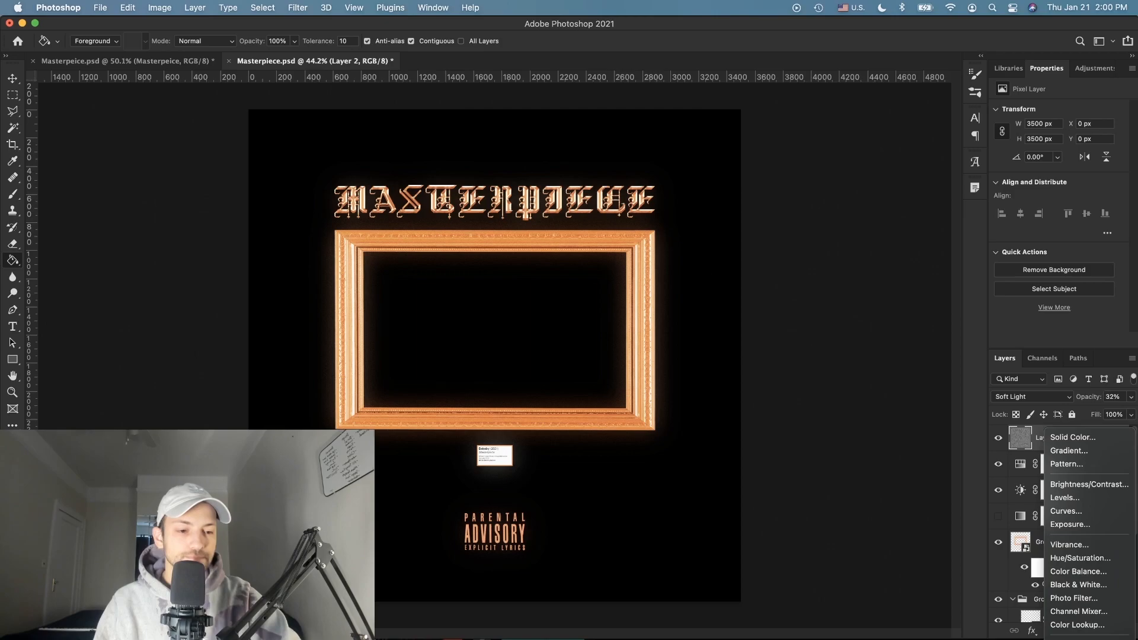
pyautogui.click(1074, 639)
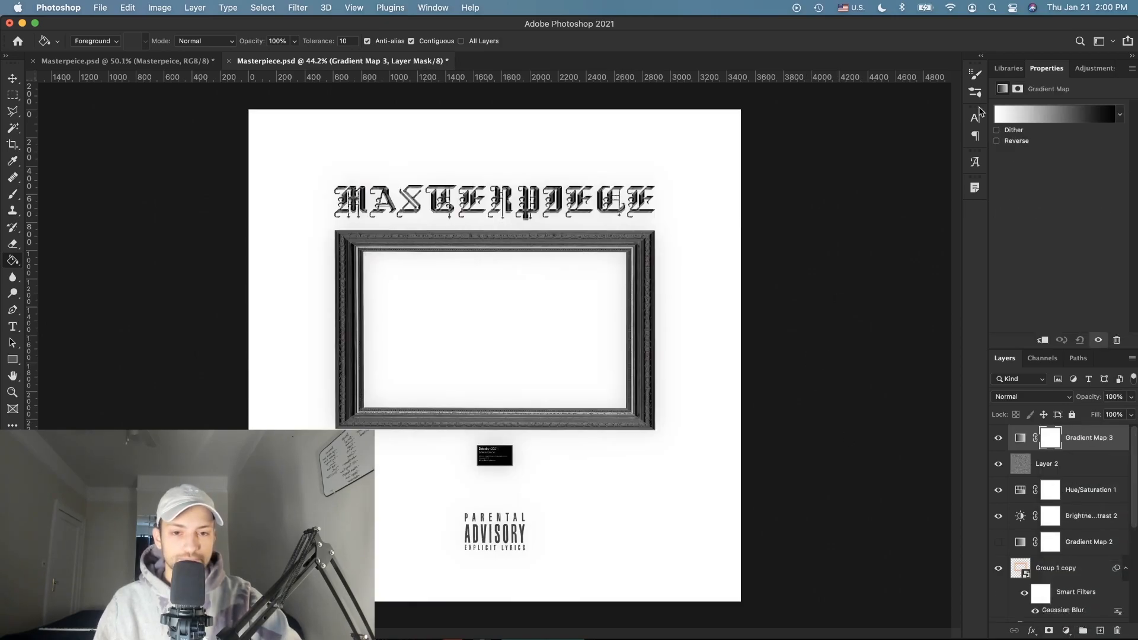
pyautogui.click(997, 142)
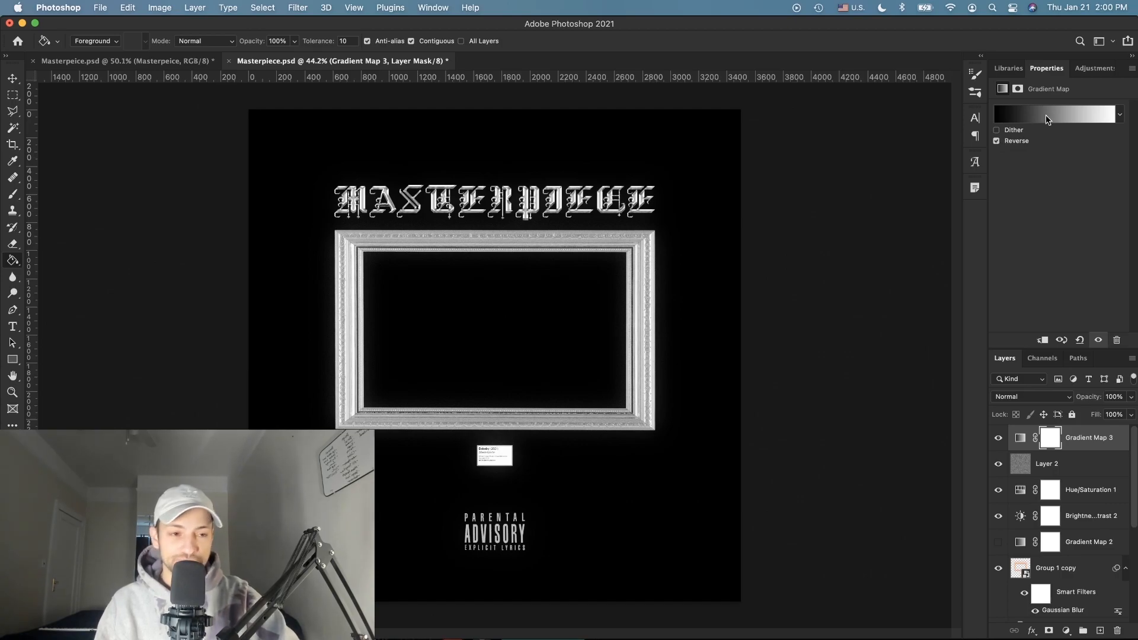
pyautogui.click(1062, 114)
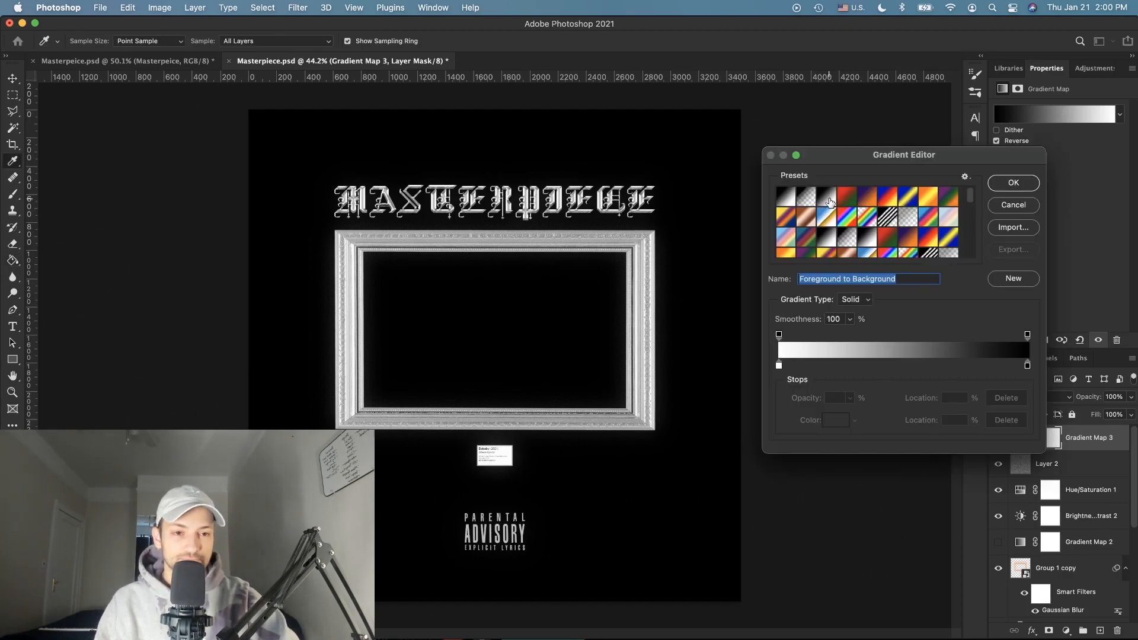
pyautogui.doubleClick(1028, 366)
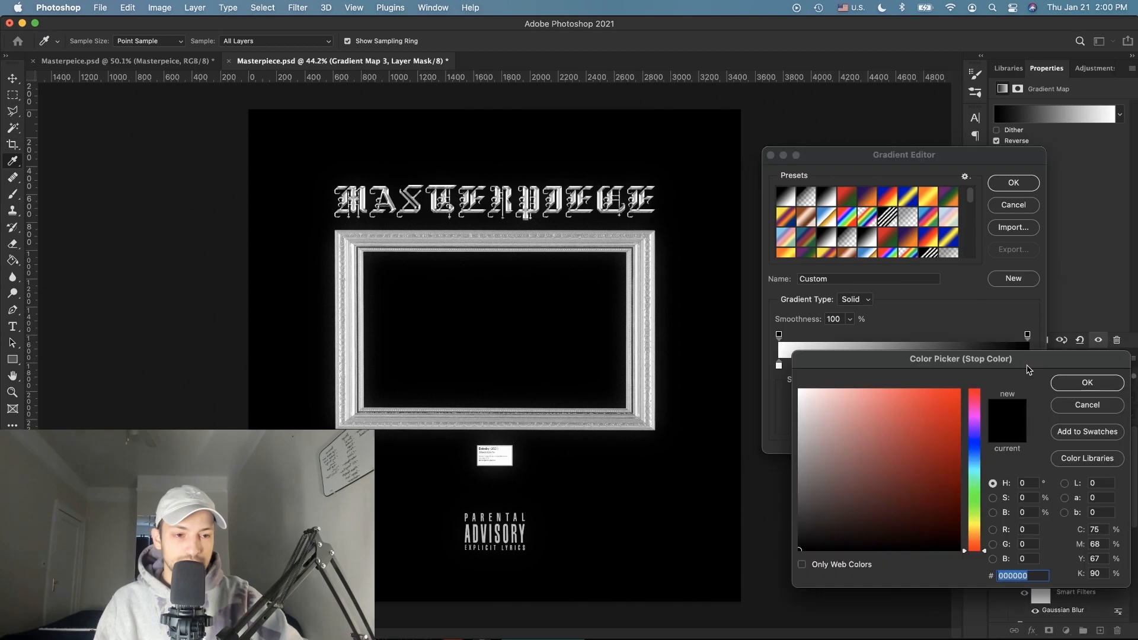
pyautogui.moveTo(972, 541); pyautogui.dragTo(900, 388)
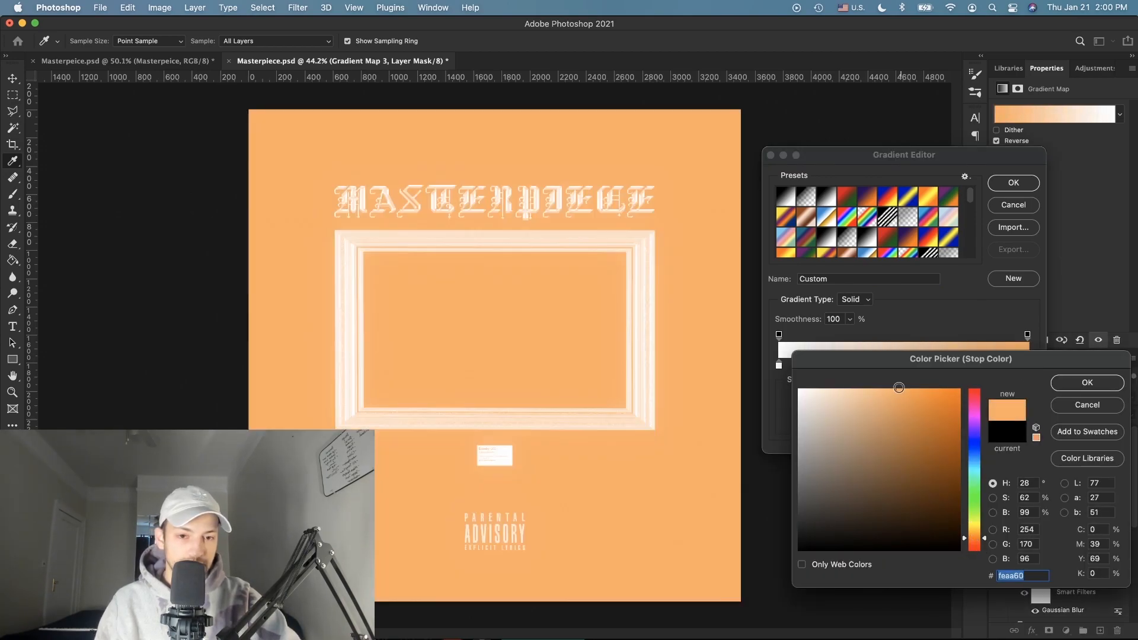
pyautogui.click(1076, 384)
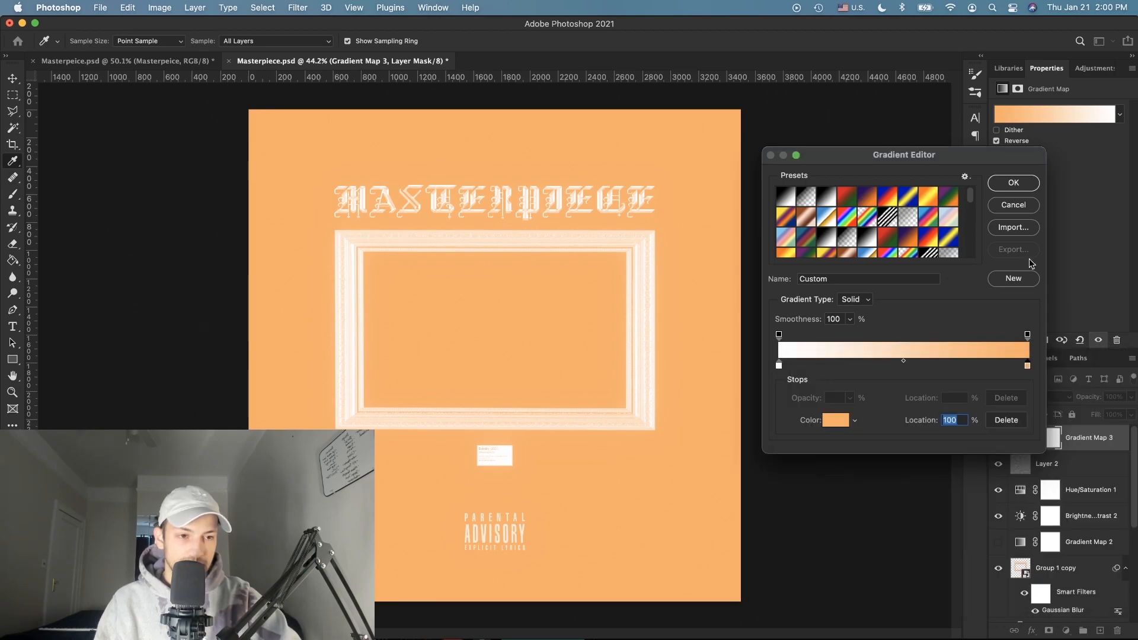
pyautogui.click(1003, 184)
pyautogui.click(997, 142)
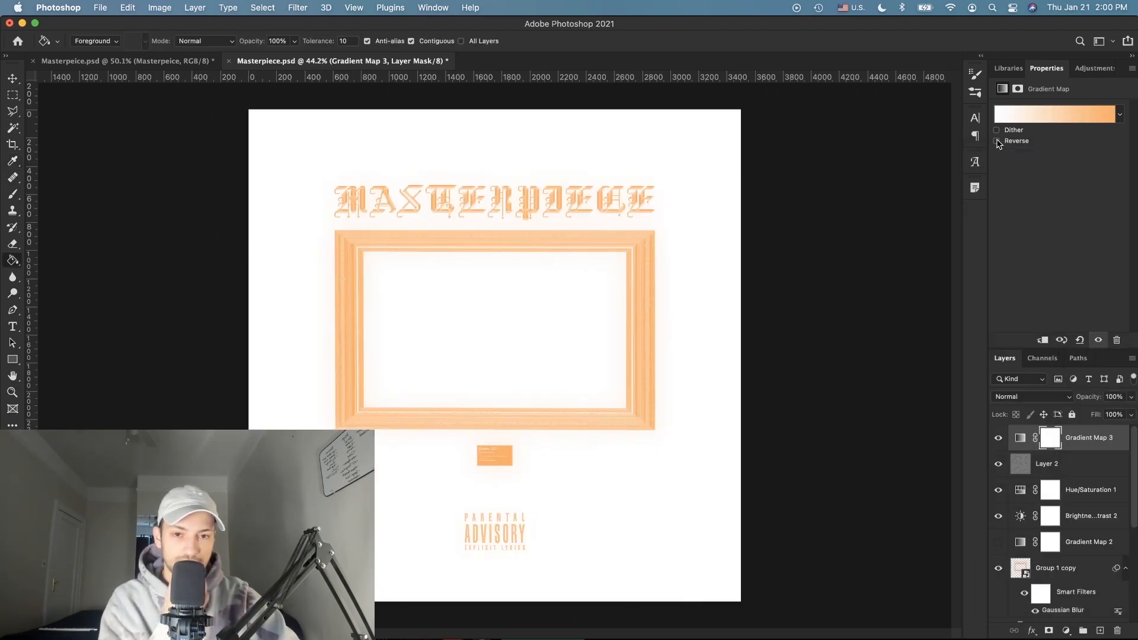
pyautogui.click(1085, 117)
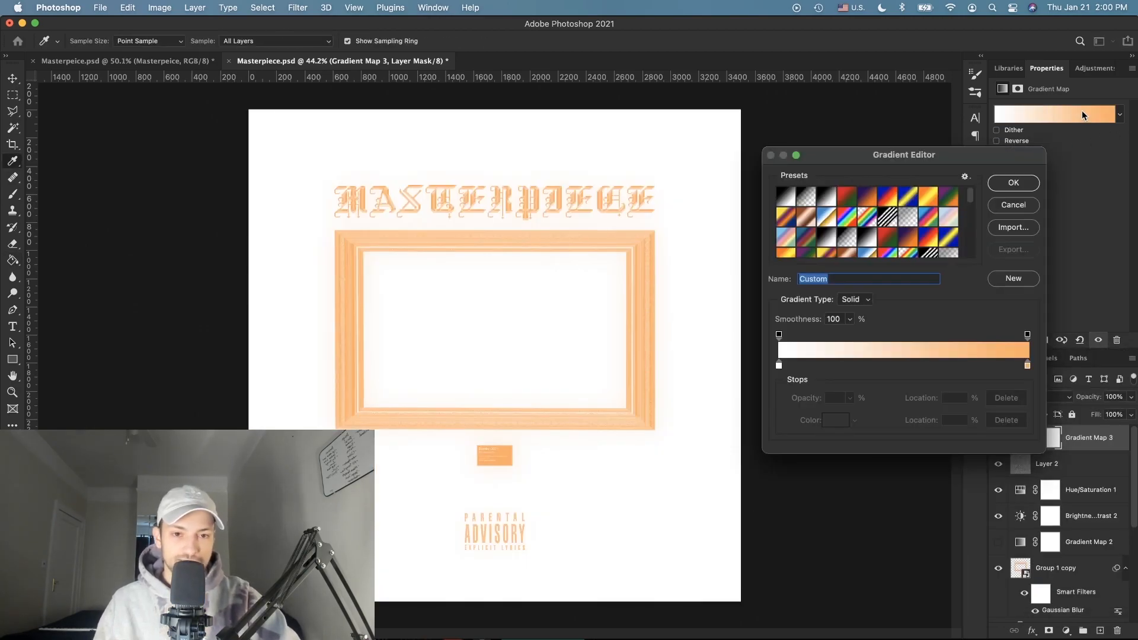
pyautogui.moveTo(778, 367); pyautogui.dragTo(897, 366)
pyautogui.click(779, 368)
pyautogui.doubleClick(779, 366)
pyautogui.moveTo(799, 479); pyautogui.dragTo(820, 562)
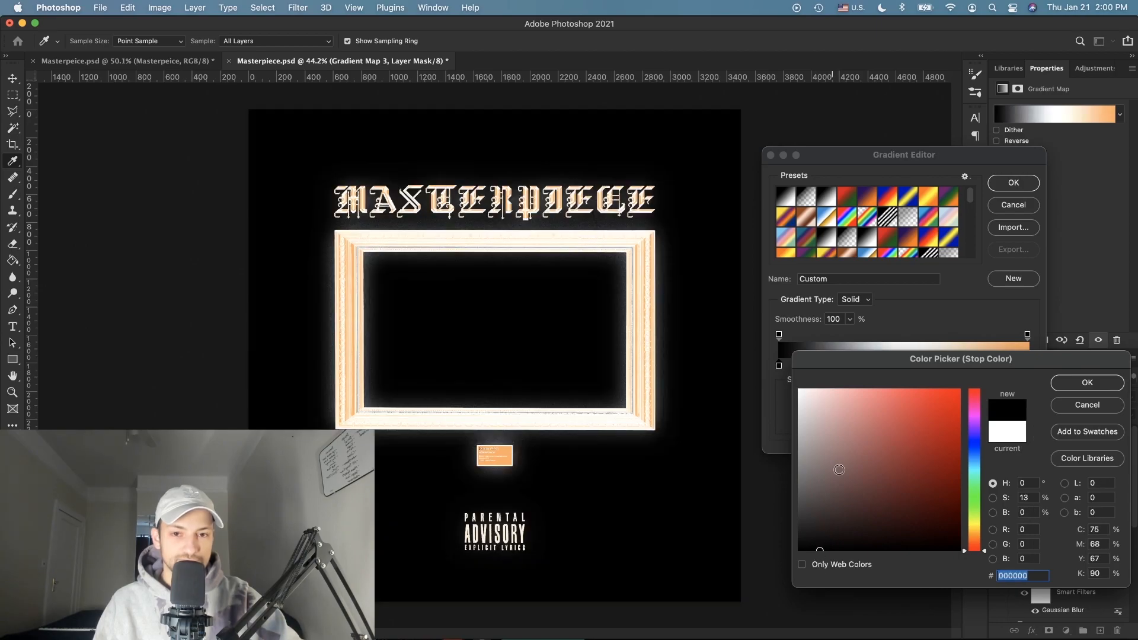
pyautogui.click(1065, 385)
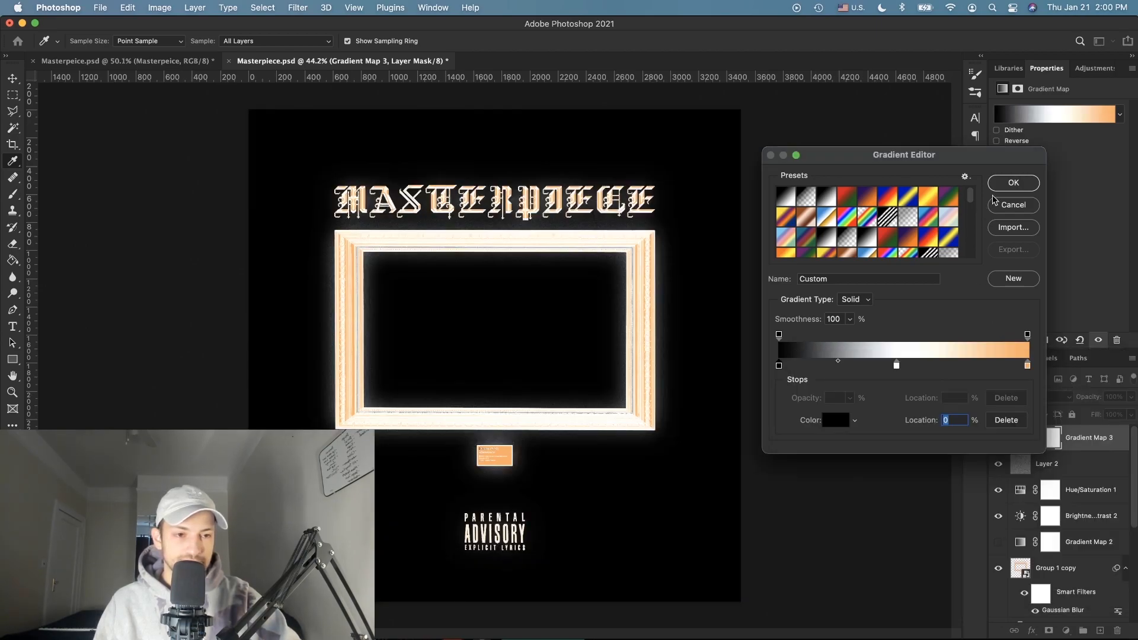
pyautogui.click(1014, 182)
pyautogui.click(997, 140)
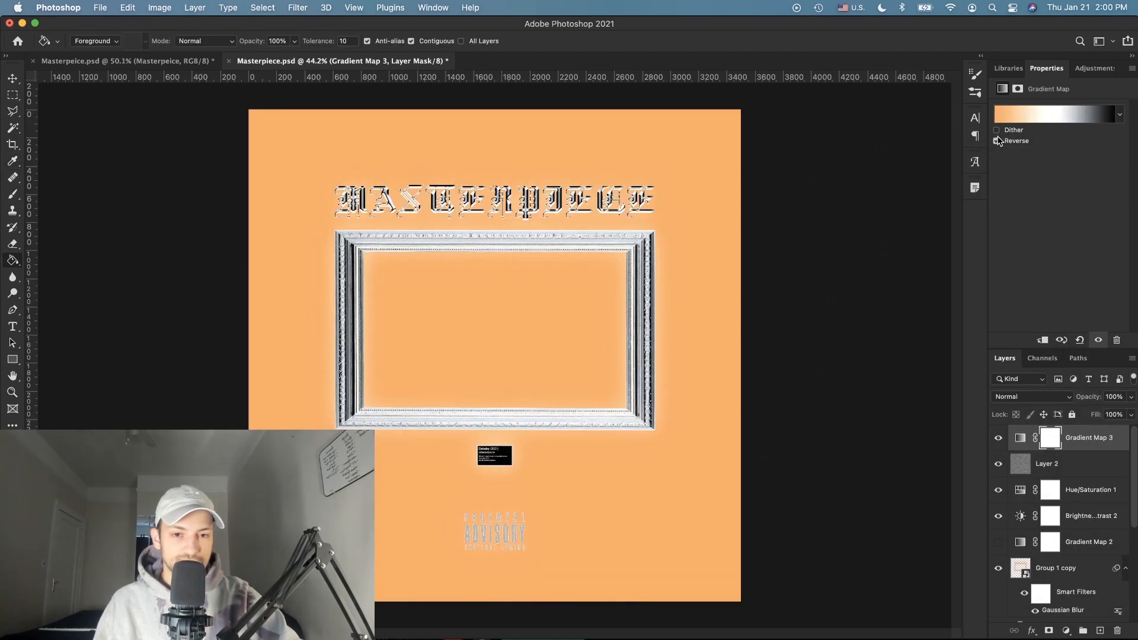
pyautogui.click(1110, 446)
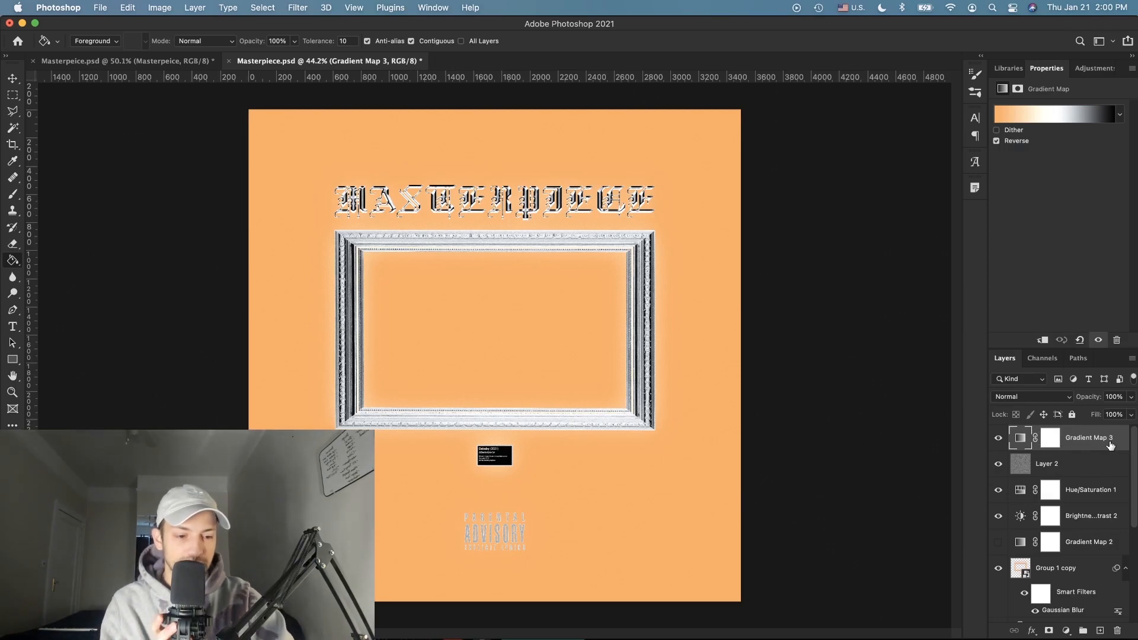
pyautogui.press('BackSpace')
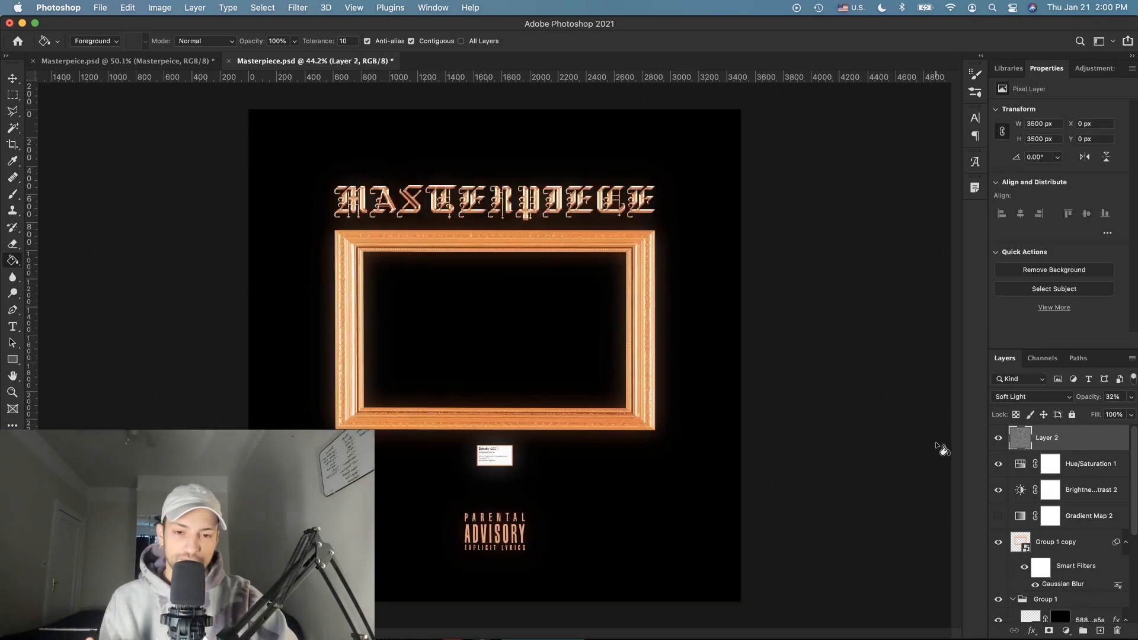